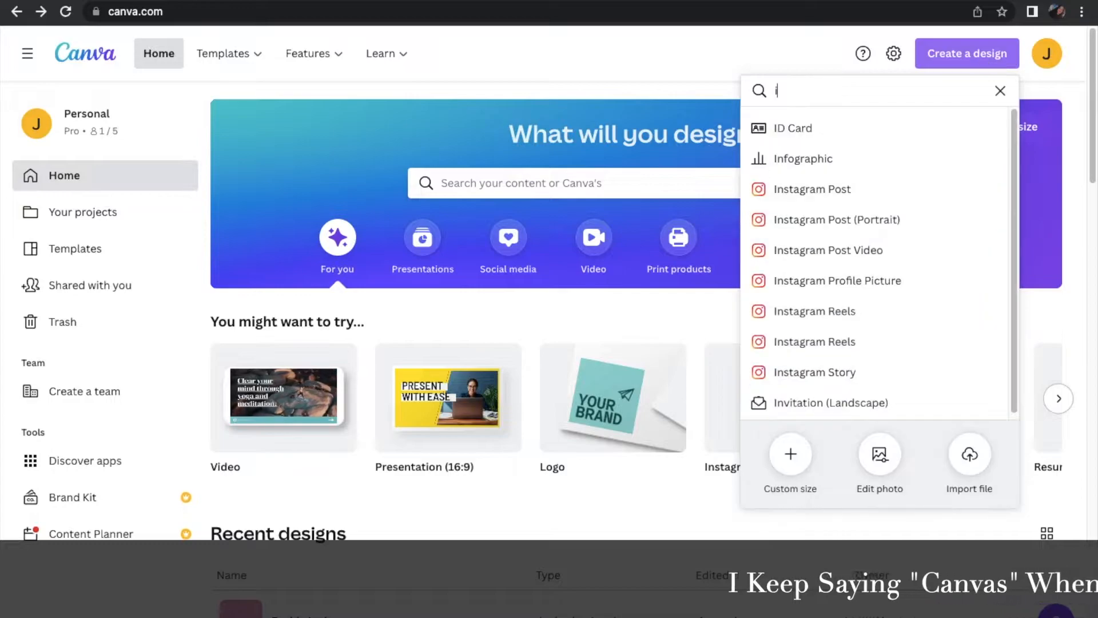
Create a blank Invitation (Landscape) design, 7 × 5 in
key(BackSpace)
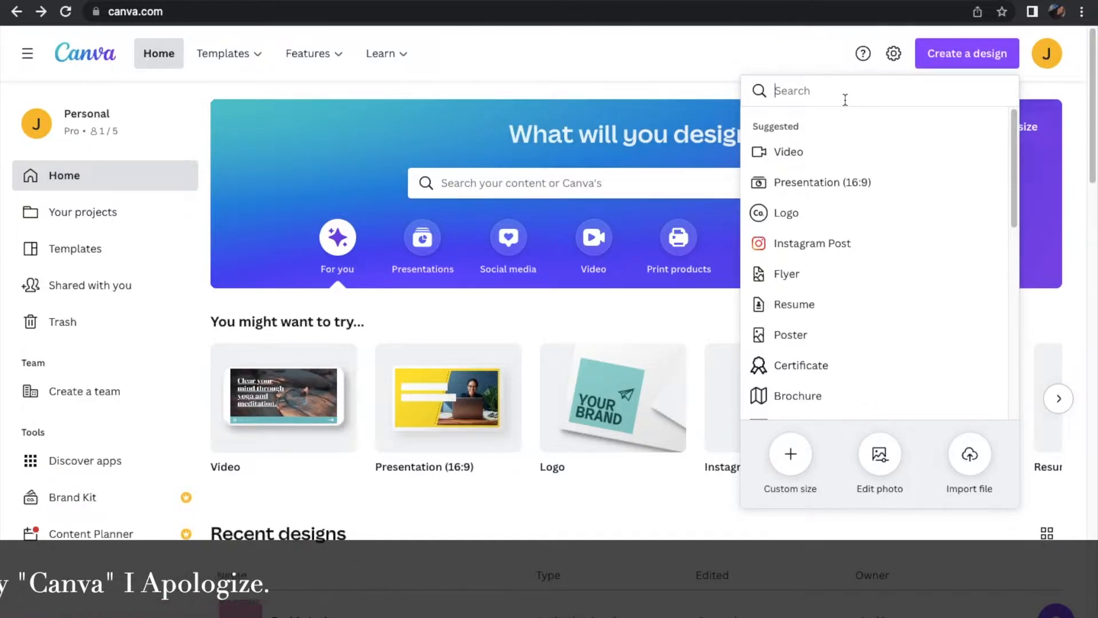
text(invi)
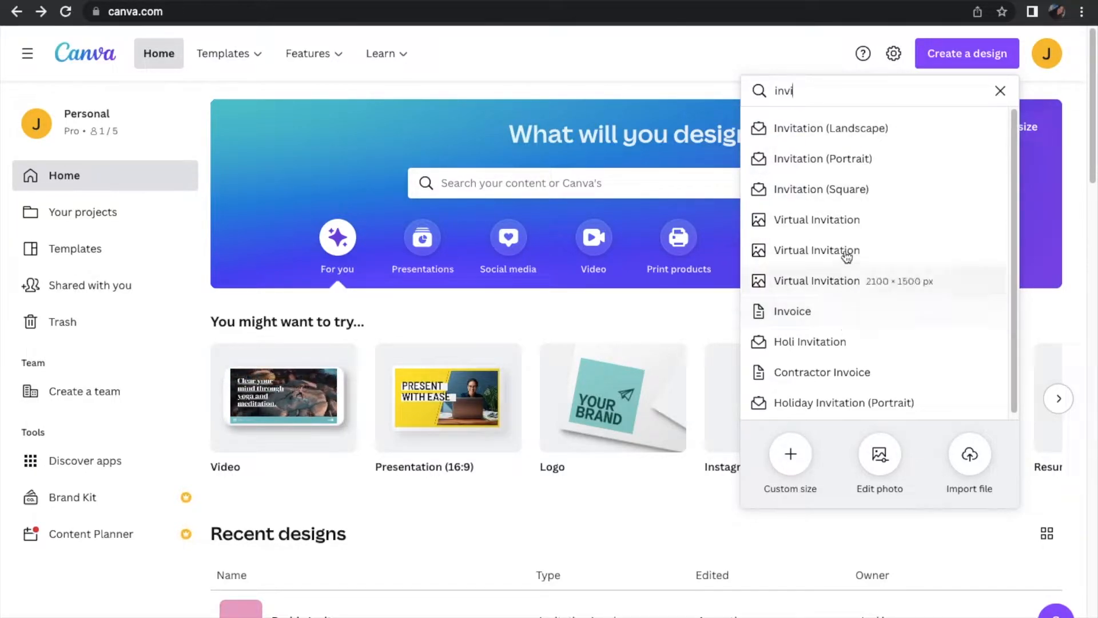
click(851, 129)
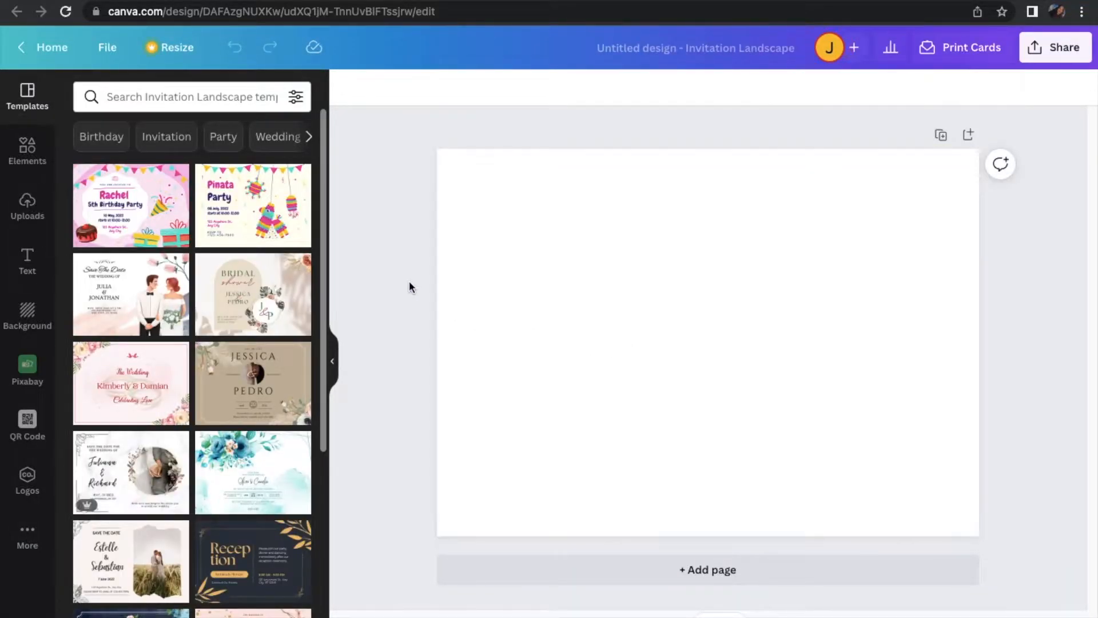
Fill the blank page's background with pink and tune it to the custom shade #E8A5CE
click(579, 316)
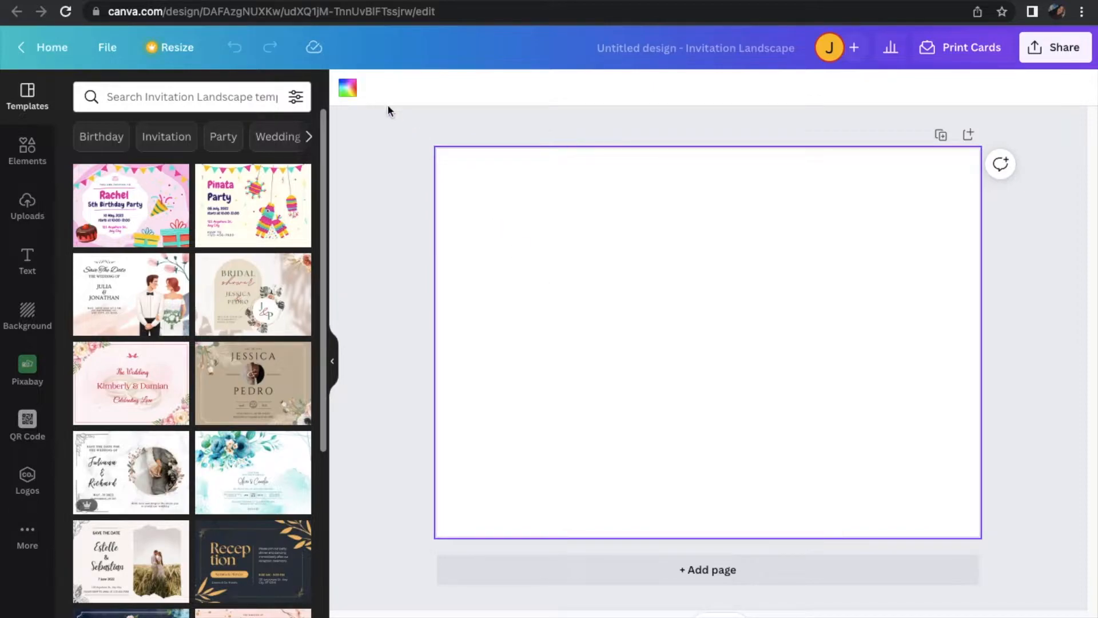
click(349, 90)
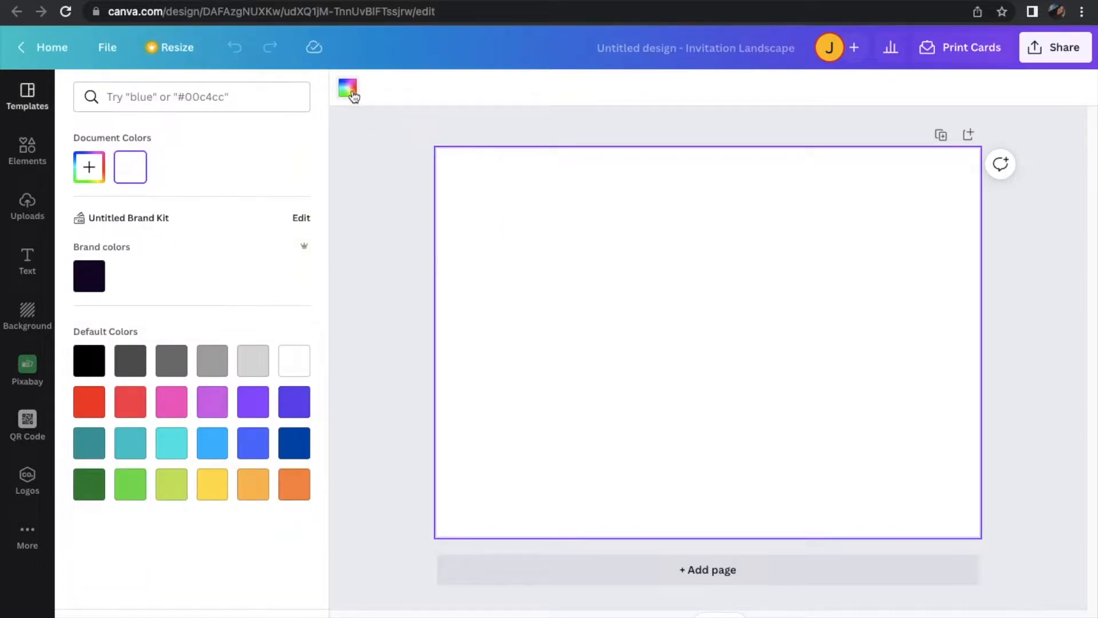
click(174, 400)
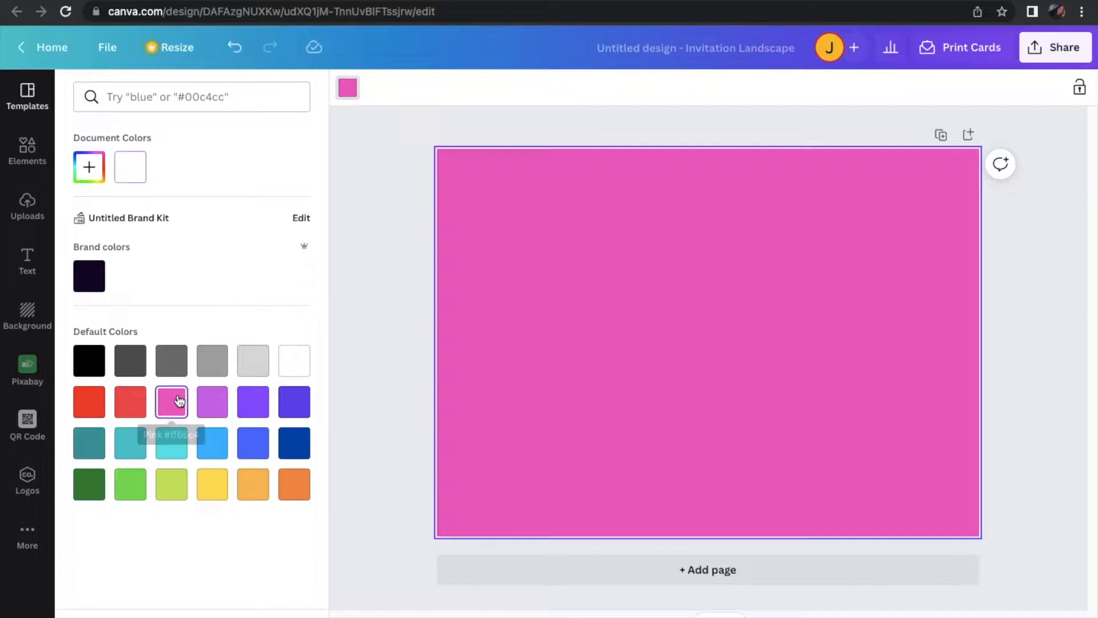
click(91, 174)
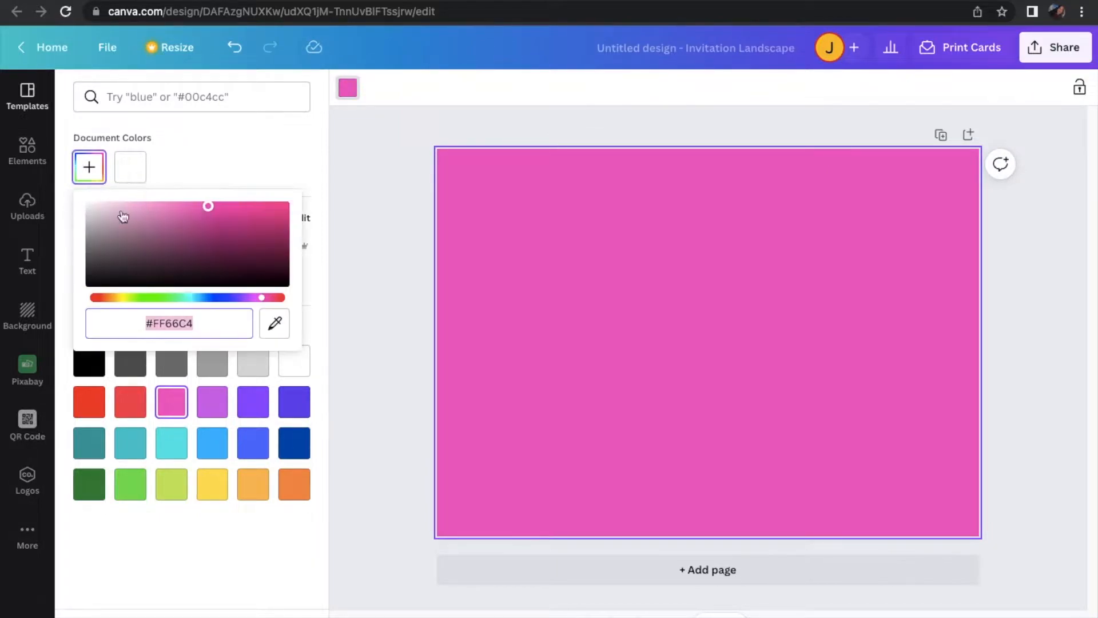
click(143, 220)
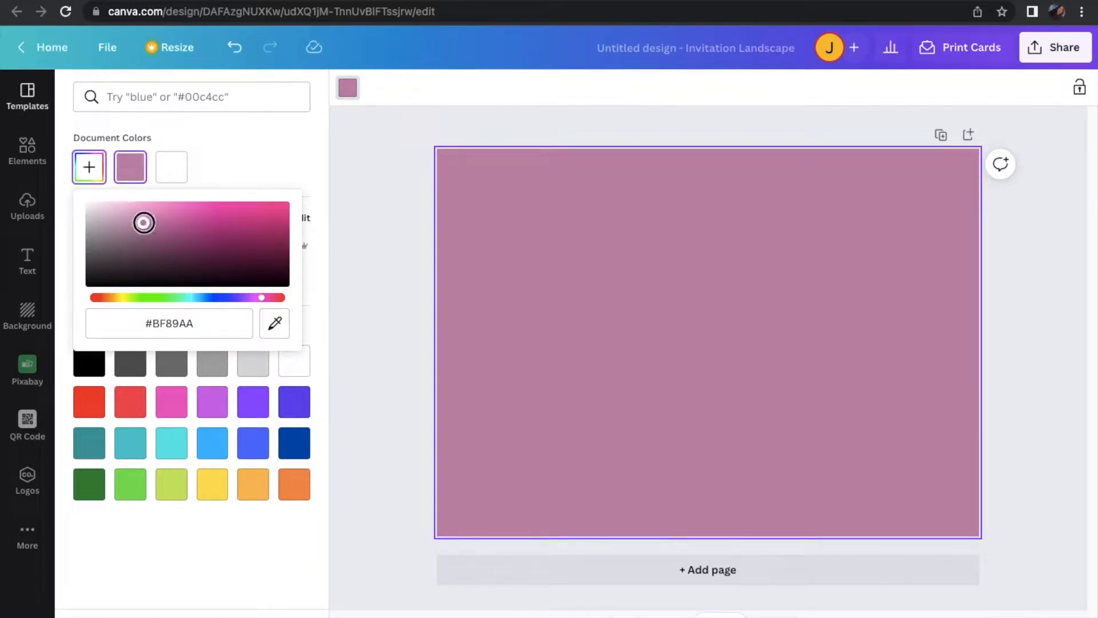
drag(142, 220, 136, 210)
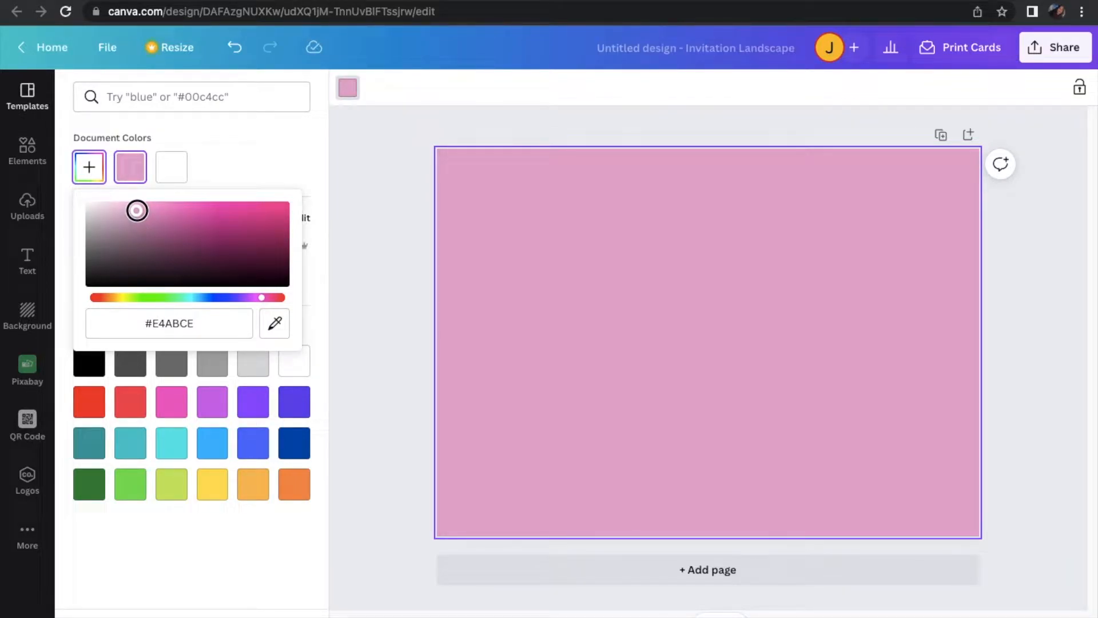
drag(137, 211, 135, 217)
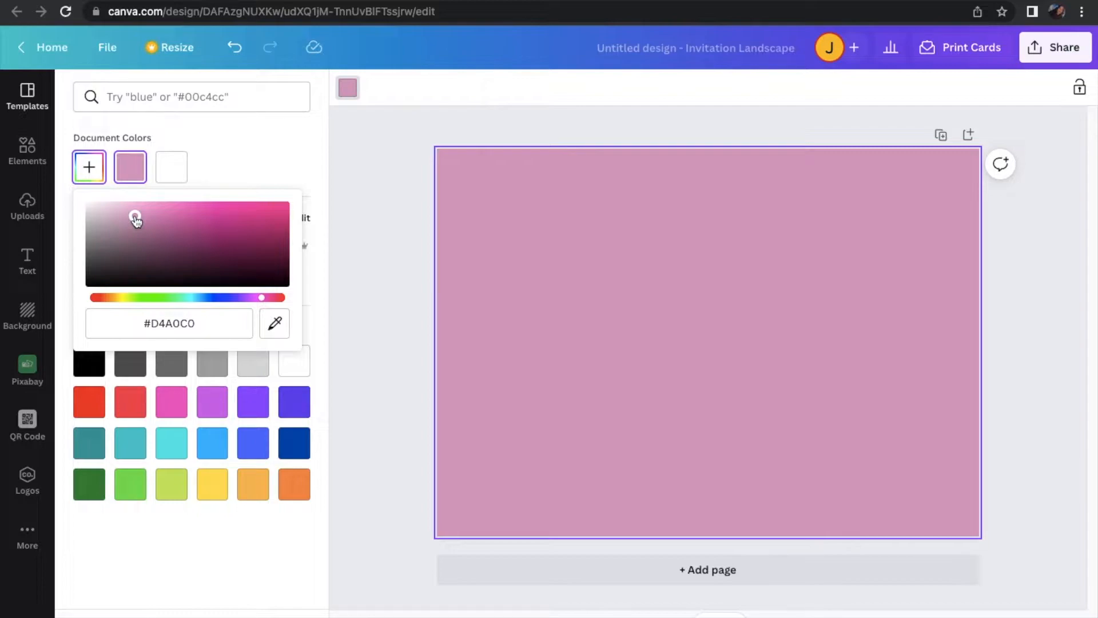
drag(135, 216, 137, 209)
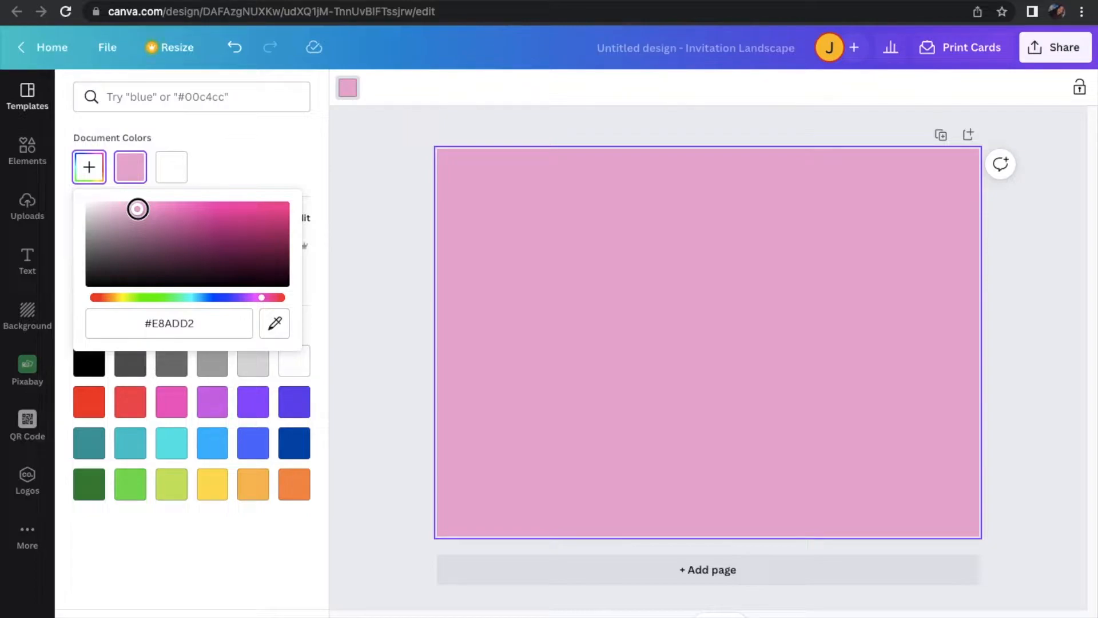
drag(137, 209, 141, 208)
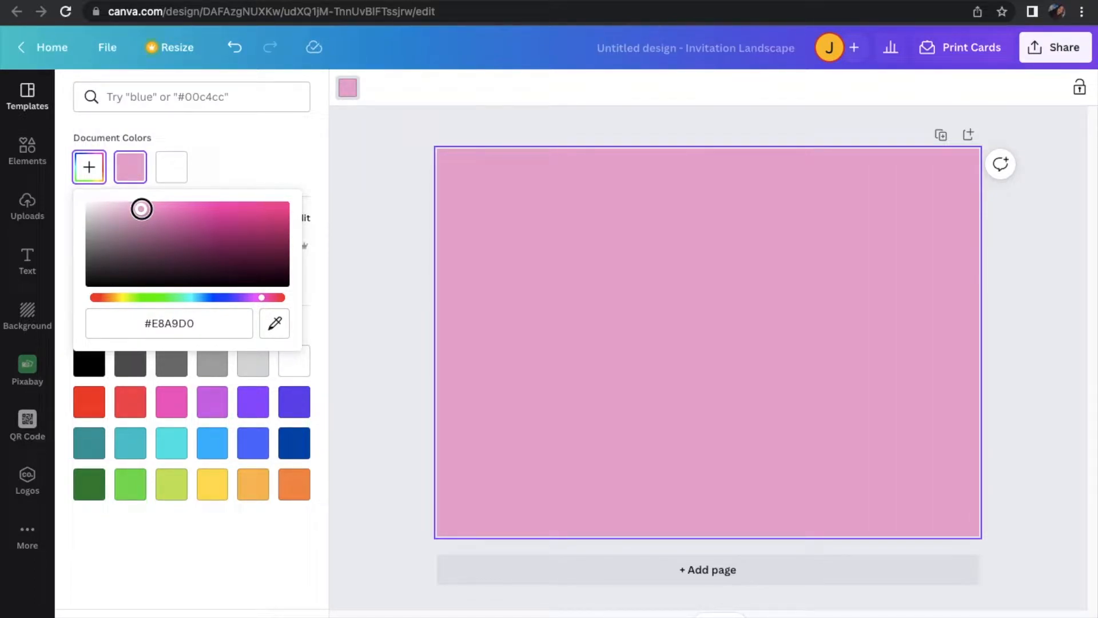
drag(141, 209, 144, 209)
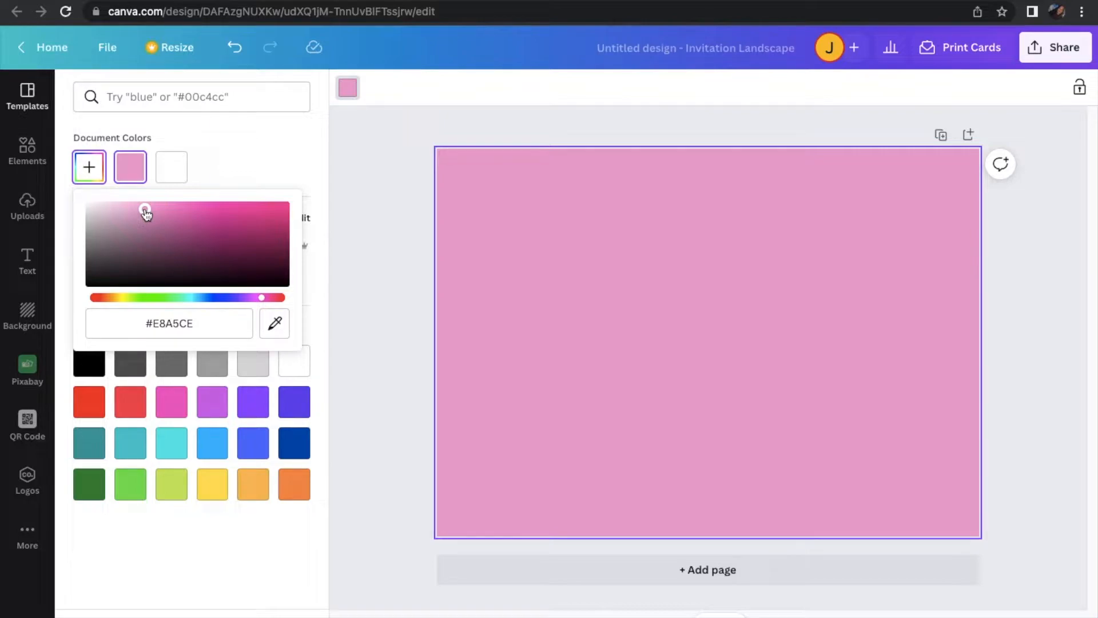
click(366, 300)
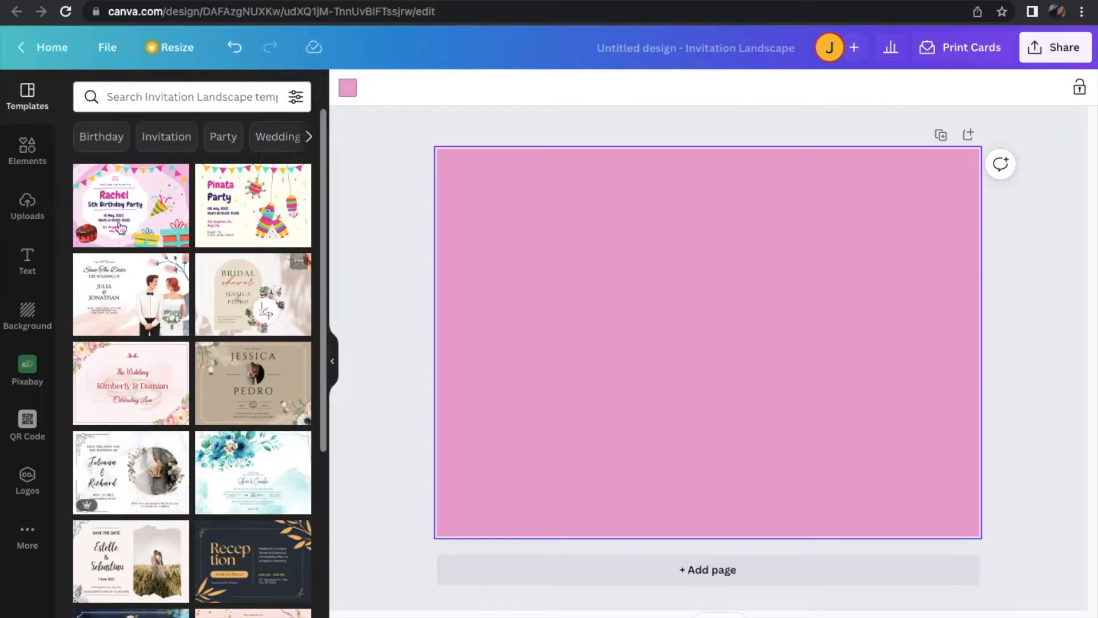
Search the elements library for "barbie"
click(29, 148)
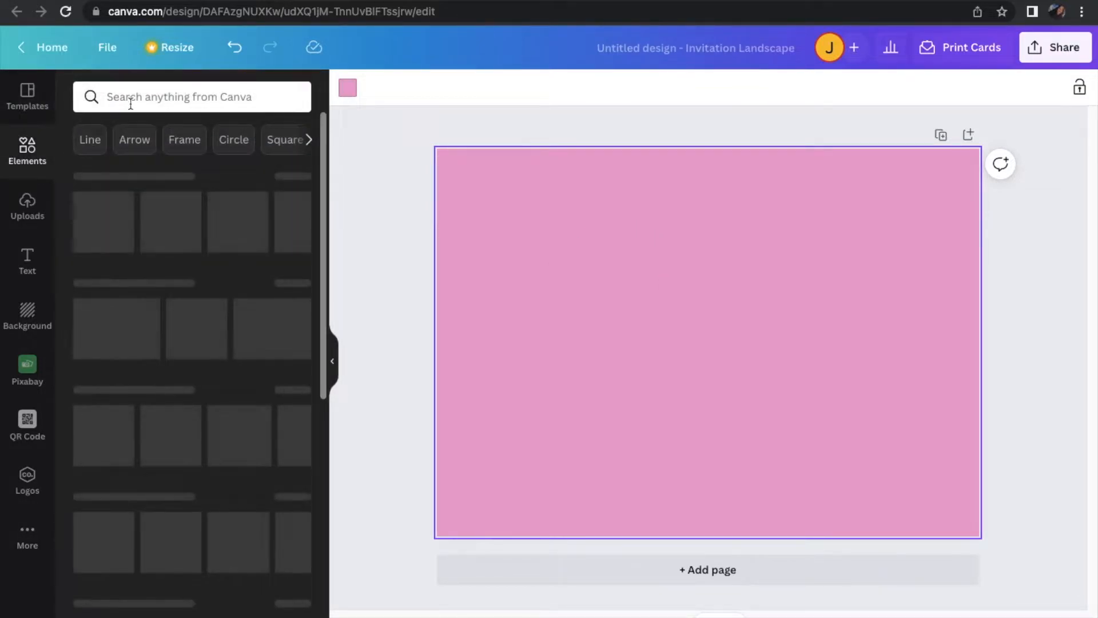
click(130, 103)
text(bsr)
key(BackSpace)
key(BackSpace)
text(arbie)
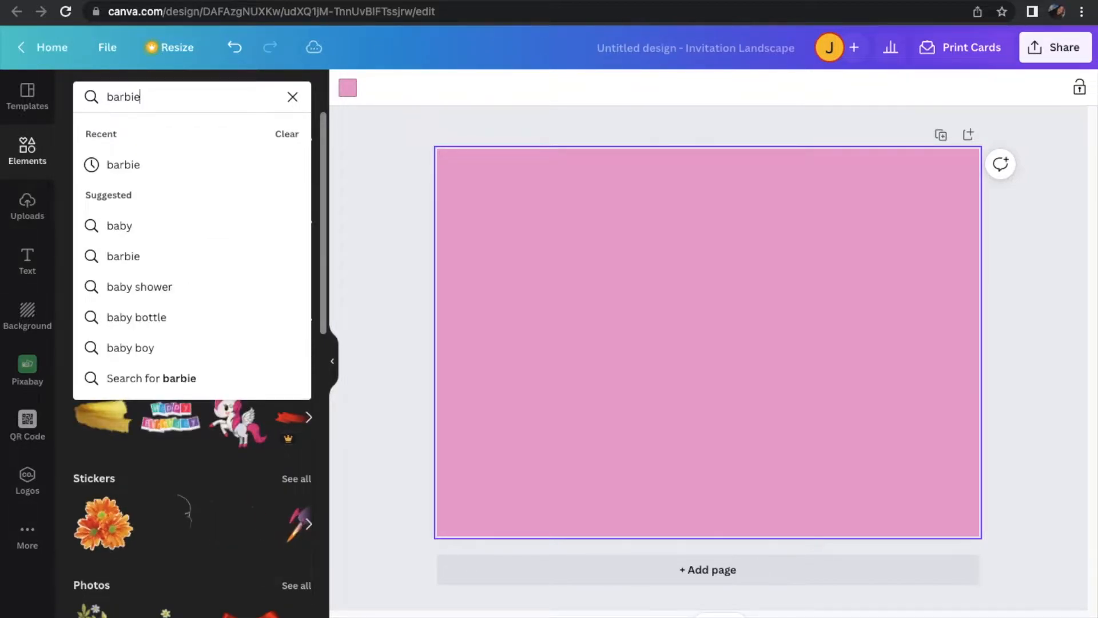
key(Return)
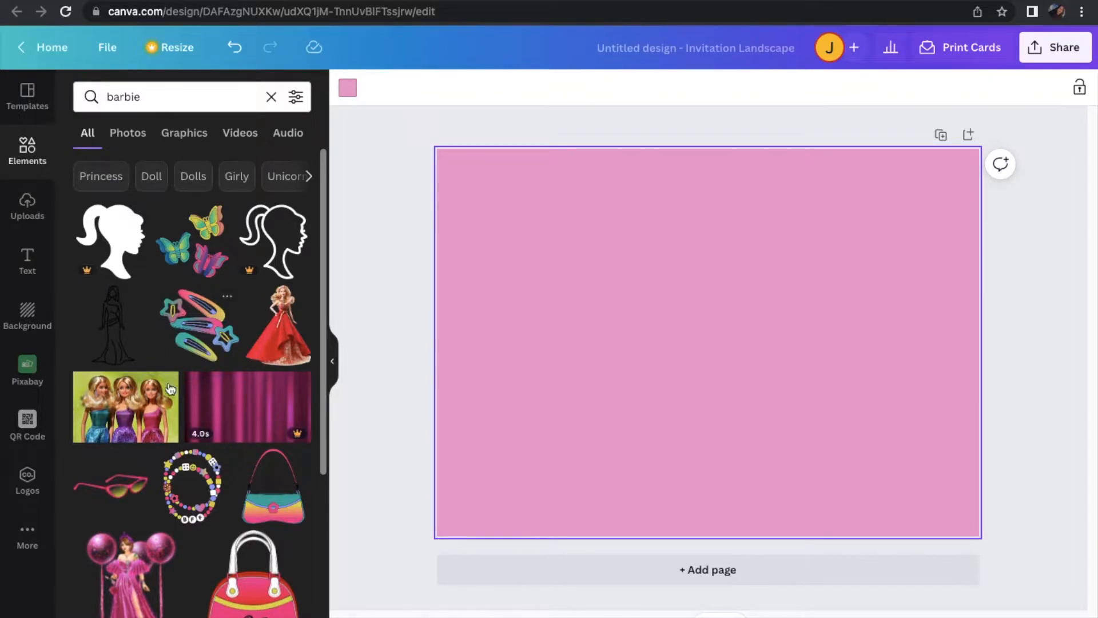
Try the solid ponytail head silhouette from the barbie elements on the page and delete it
scroll(169, 389, down, 7)
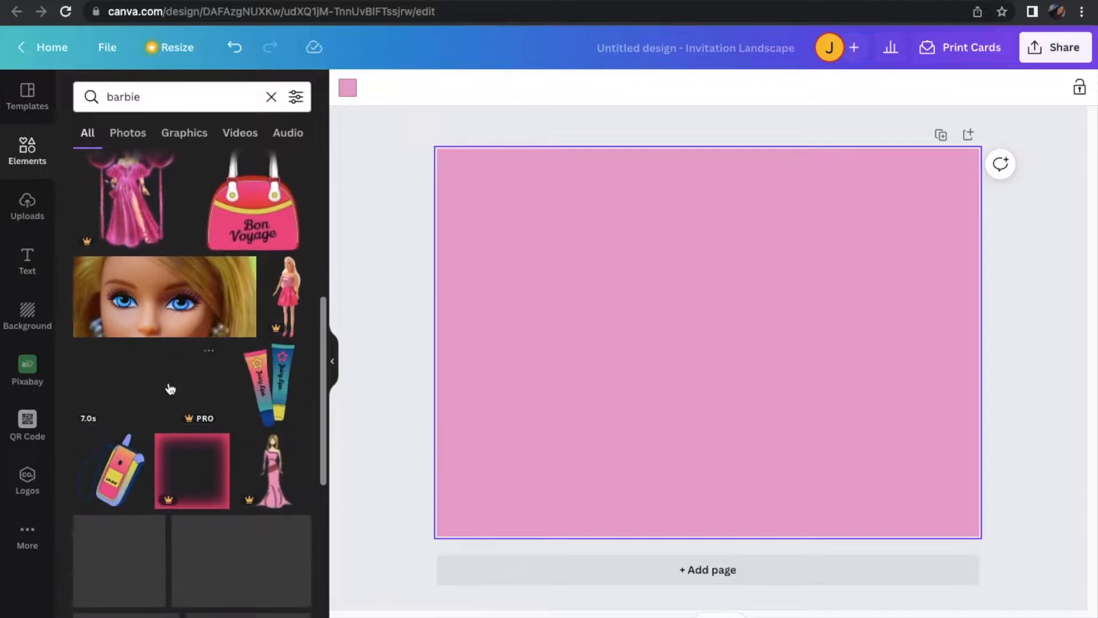
scroll(170, 389, up, 8)
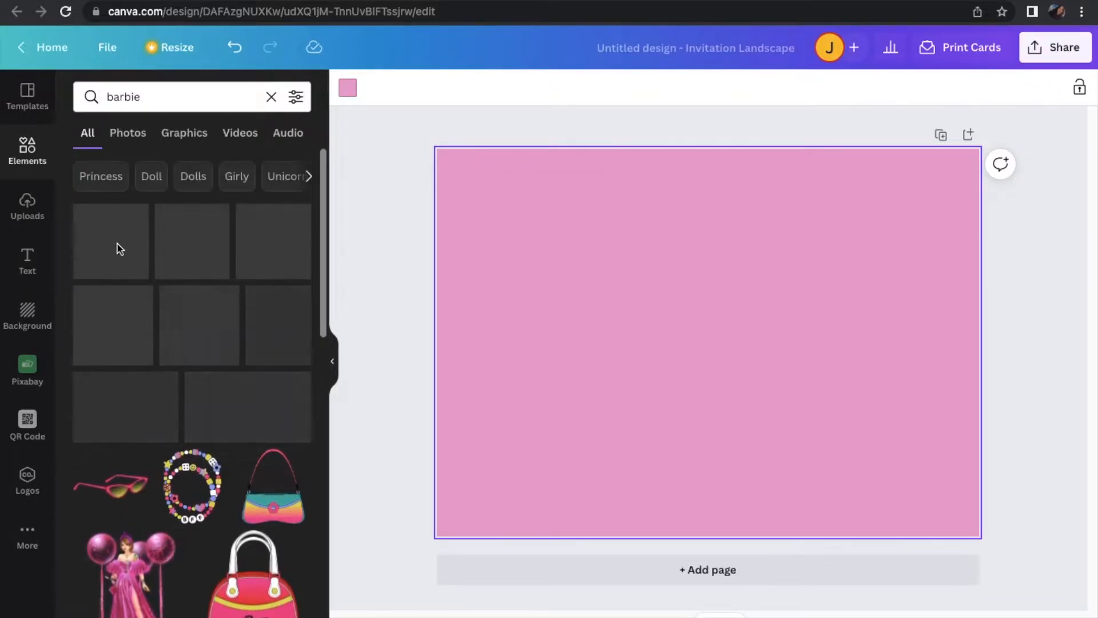
click(124, 250)
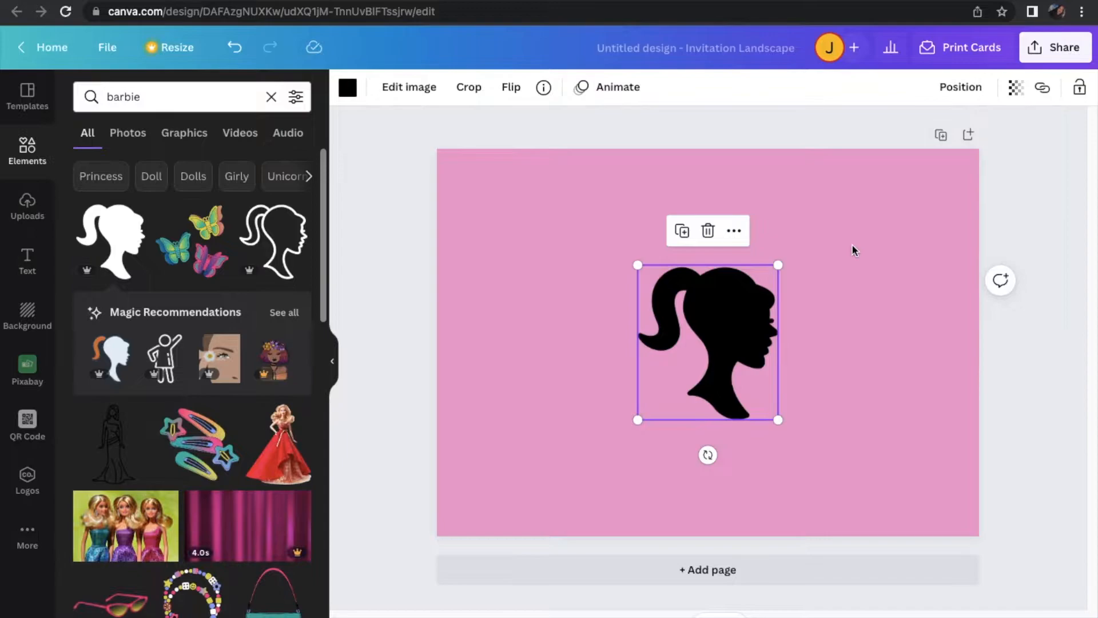
click(708, 232)
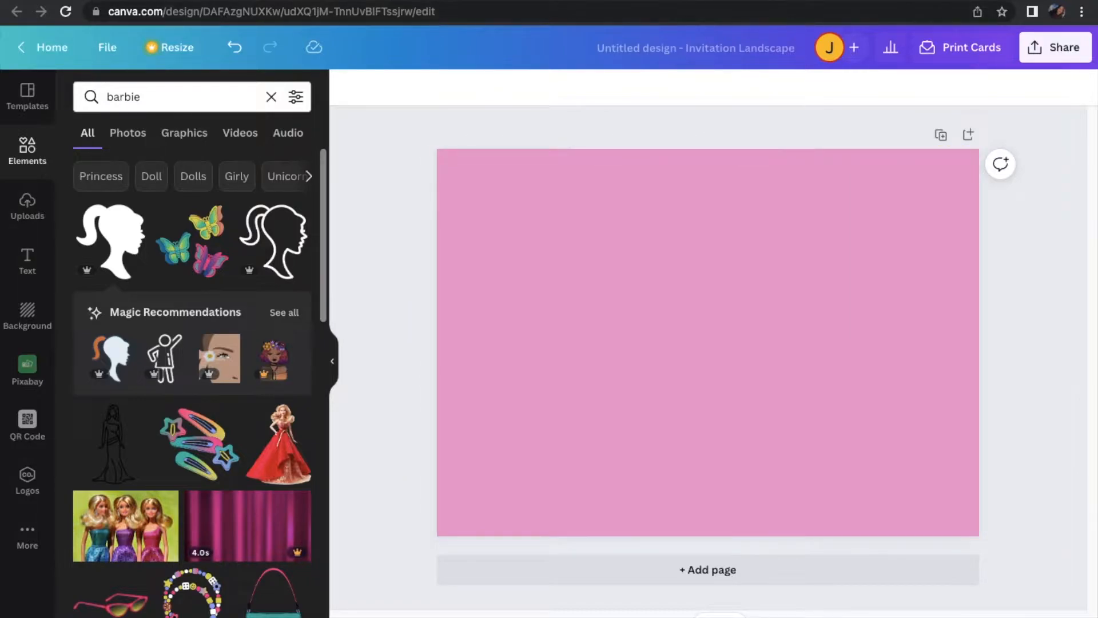
Search Google for "barbie png" in a new browser tab and show the image results
key(ctrl+t)
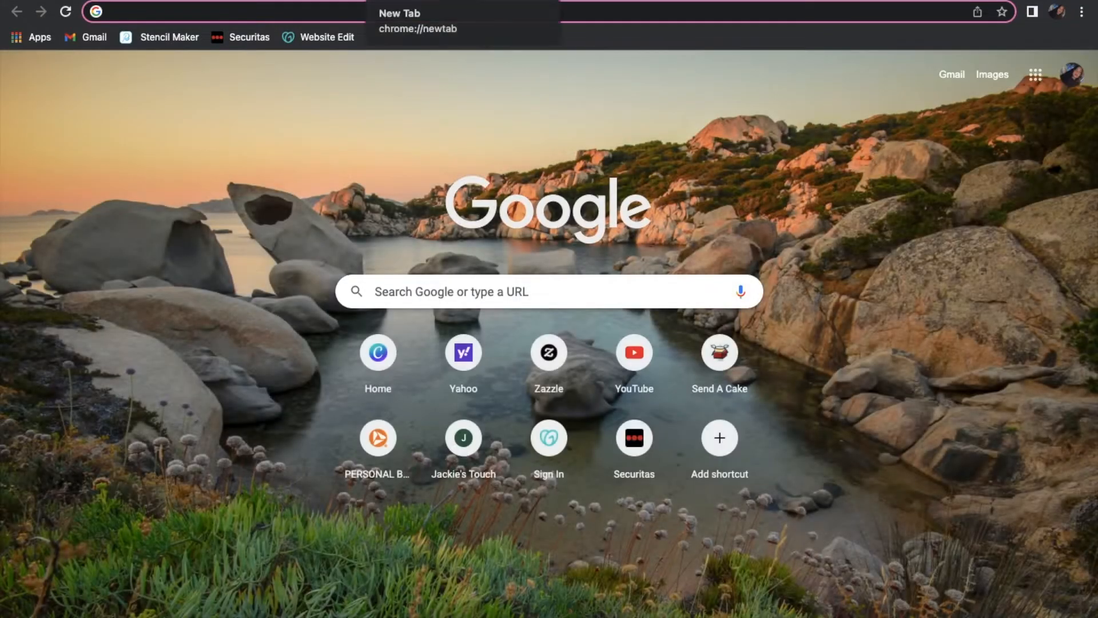
text(barbie)
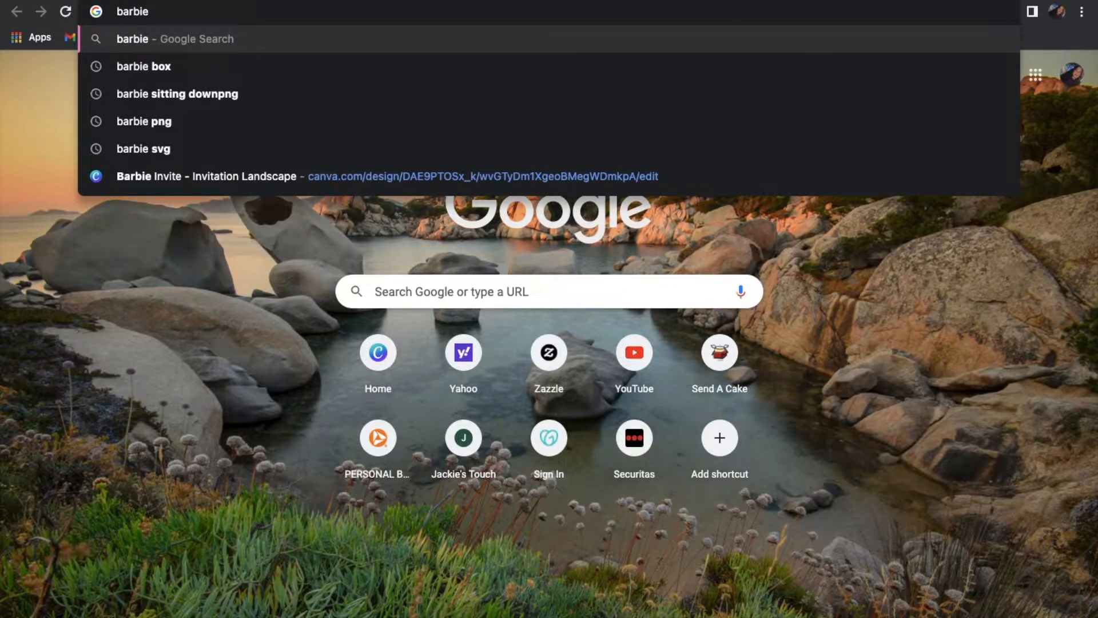
text( png)
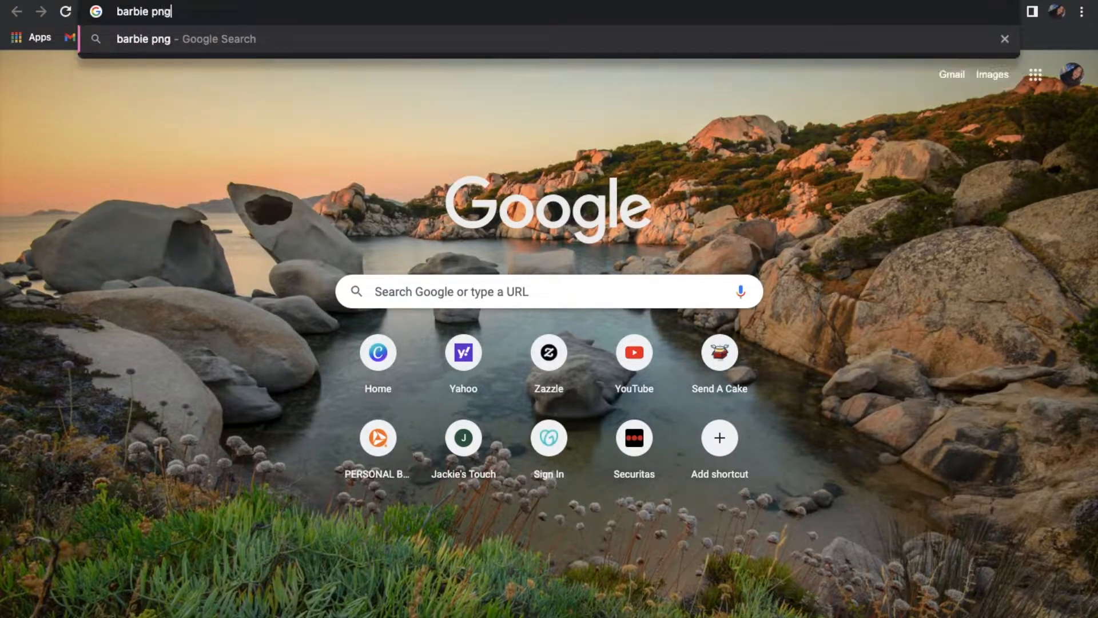
key(Return)
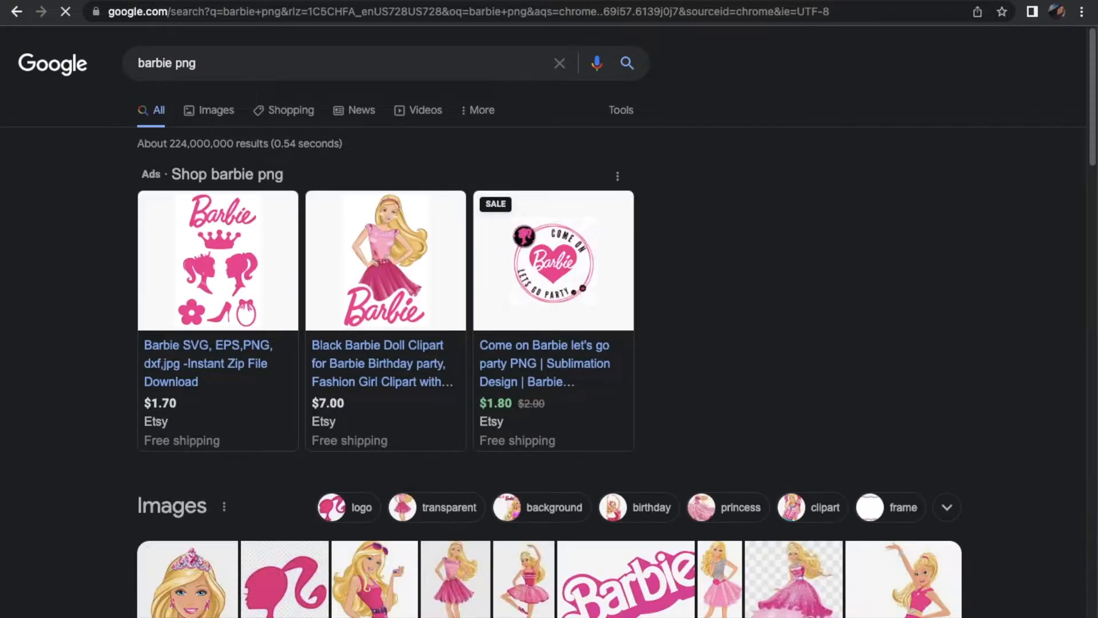
scroll(474, 407, down, 7)
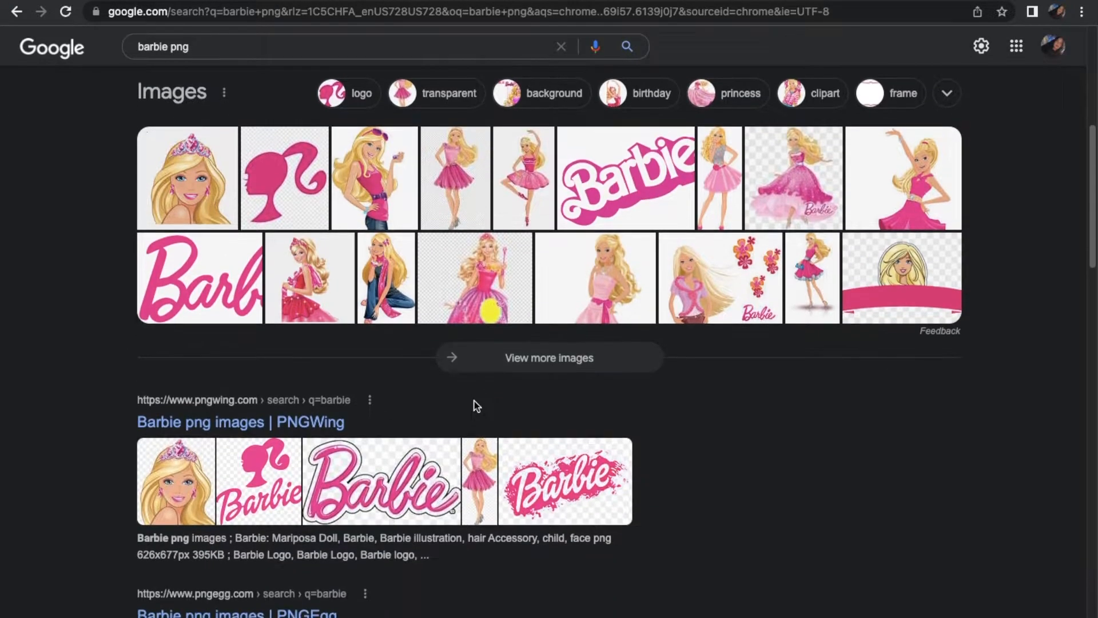
scroll(475, 406, down, 1)
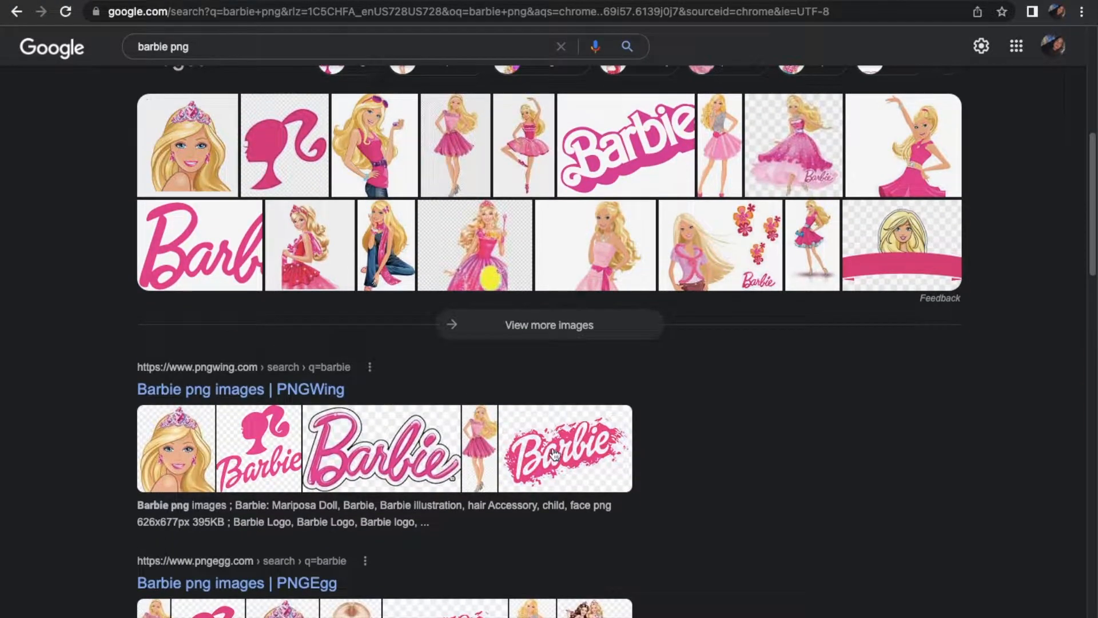
scroll(552, 452, up, 8)
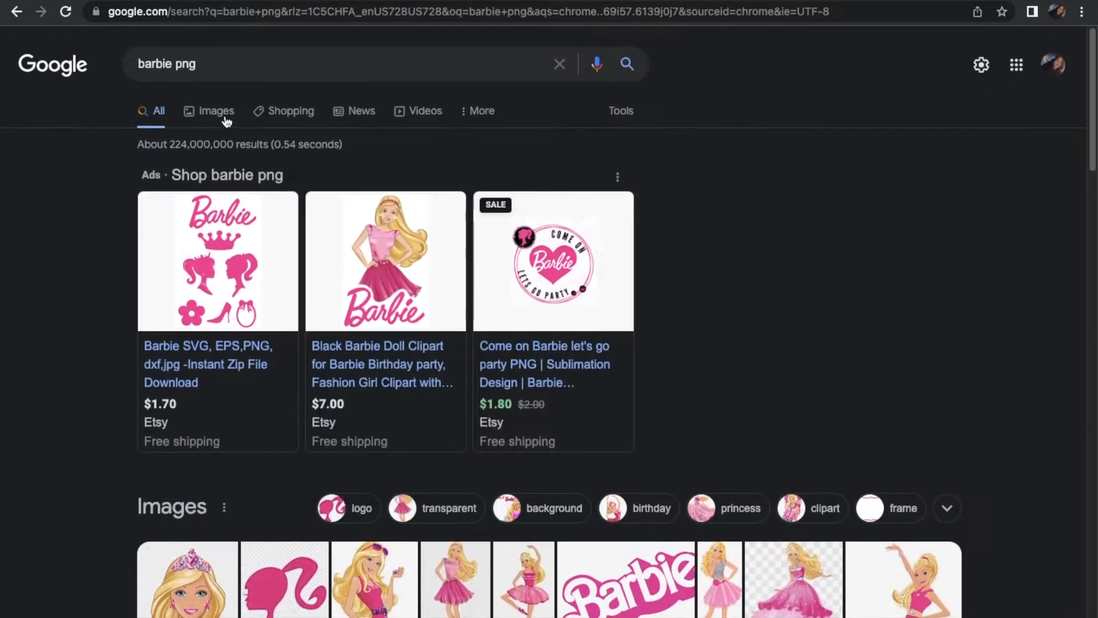
click(213, 112)
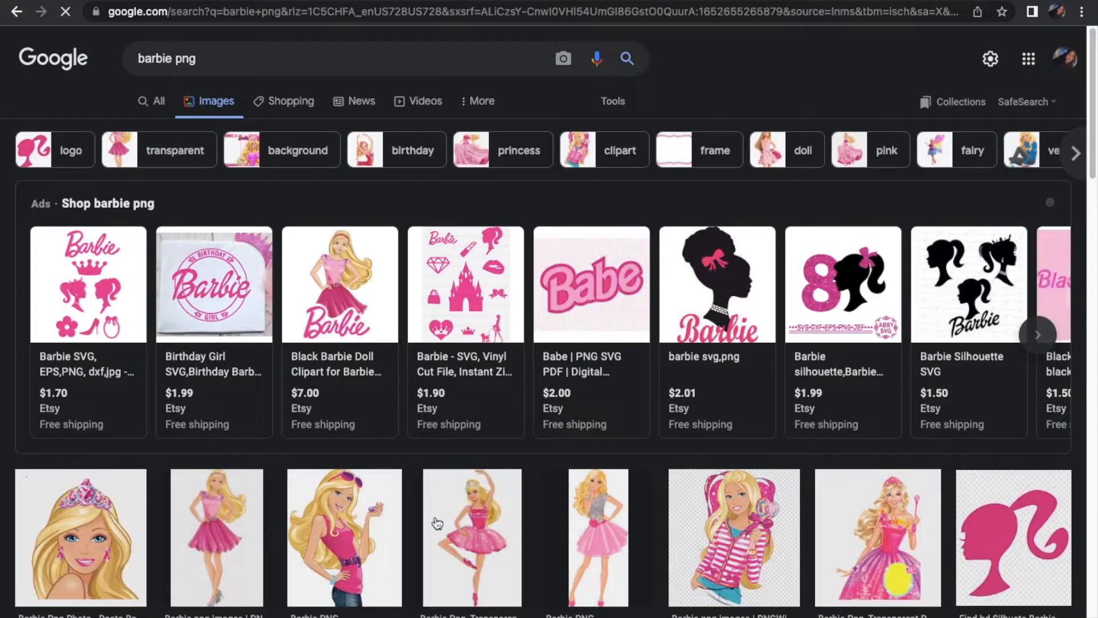
Browse the image results for usable Barbie logos and figures, and take the browser window out of full screen
scroll(438, 503, down, 5)
scroll(442, 488, down, 5)
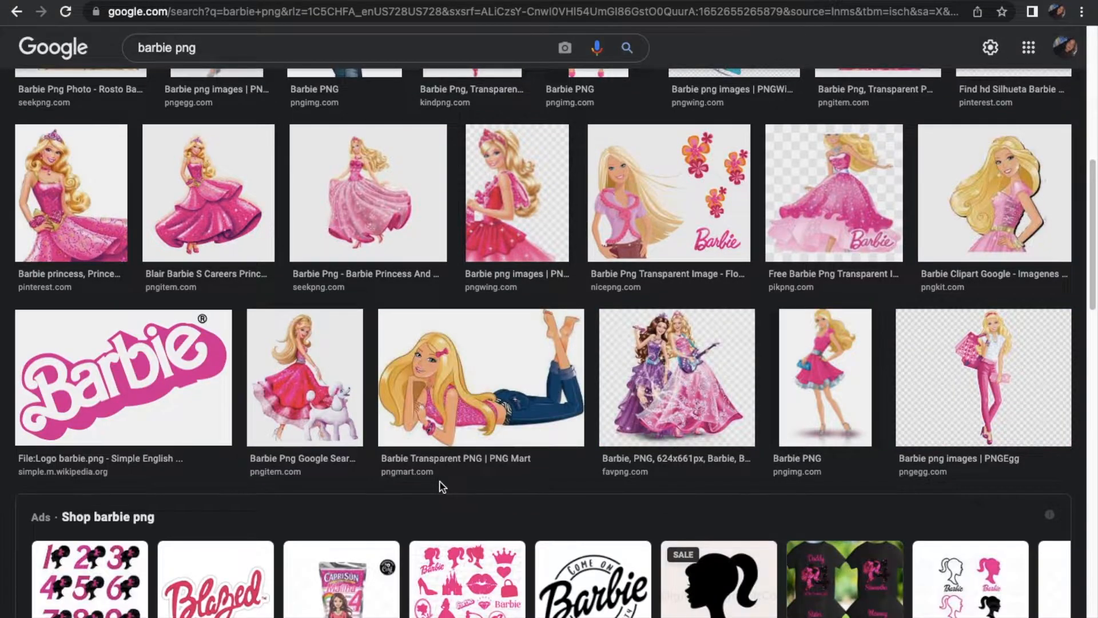
scroll(441, 488, down, 1)
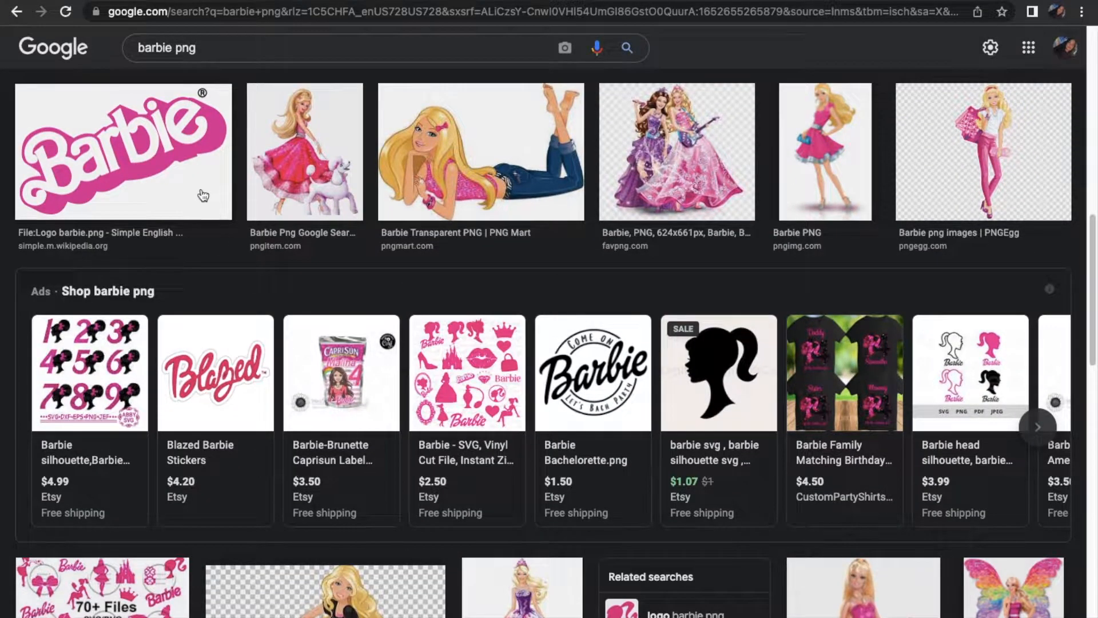
scroll(382, 339, down, 8)
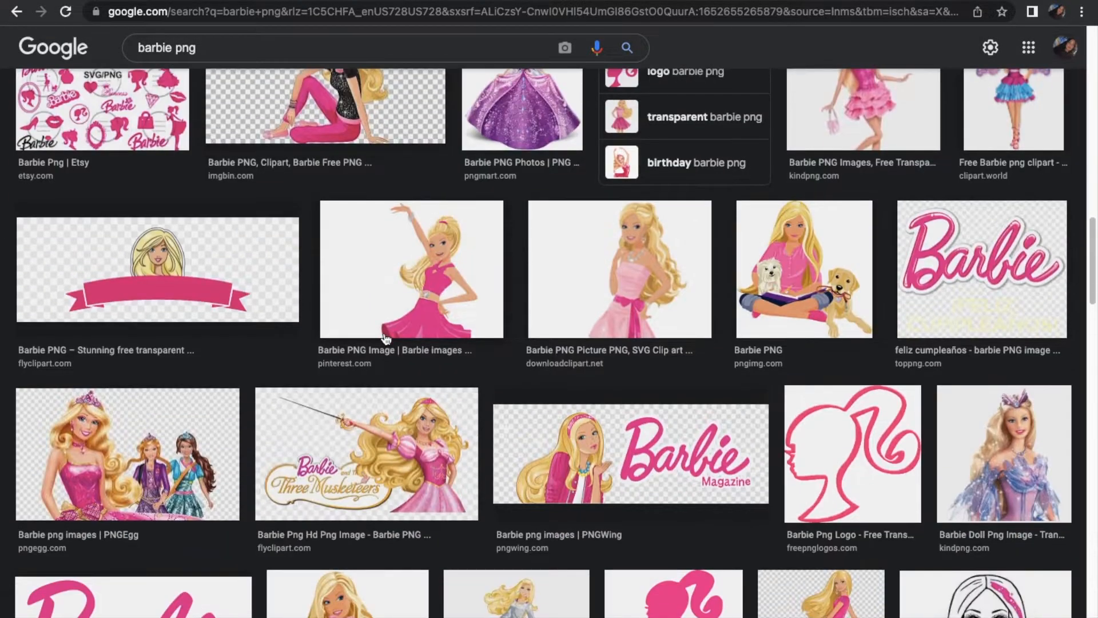
scroll(386, 338, down, 7)
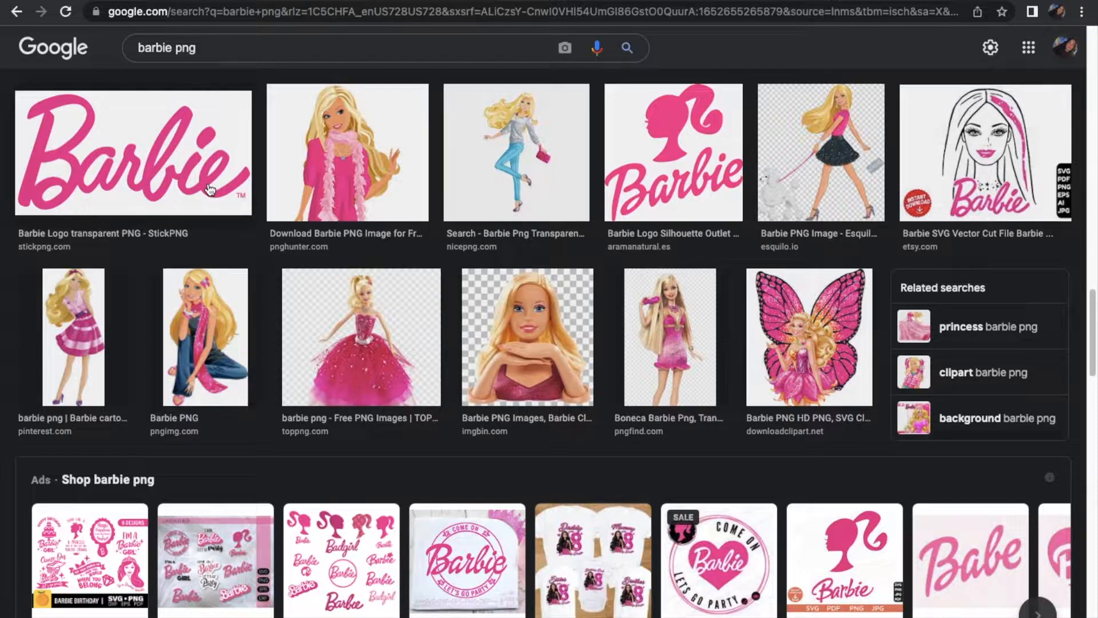
scroll(449, 391, down, 10)
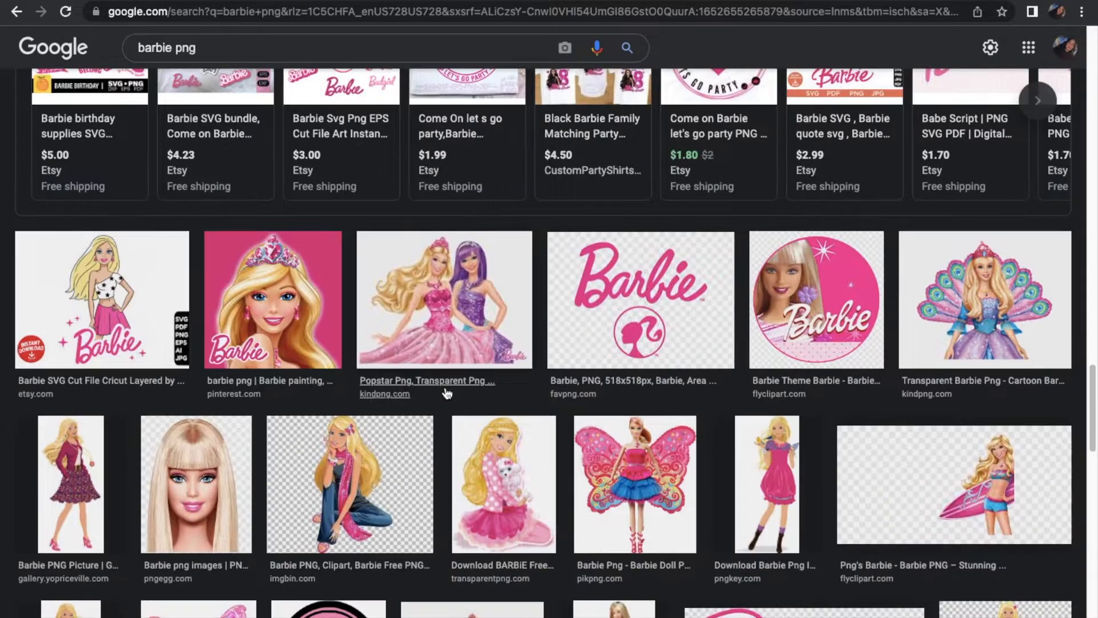
scroll(446, 393, down, 8)
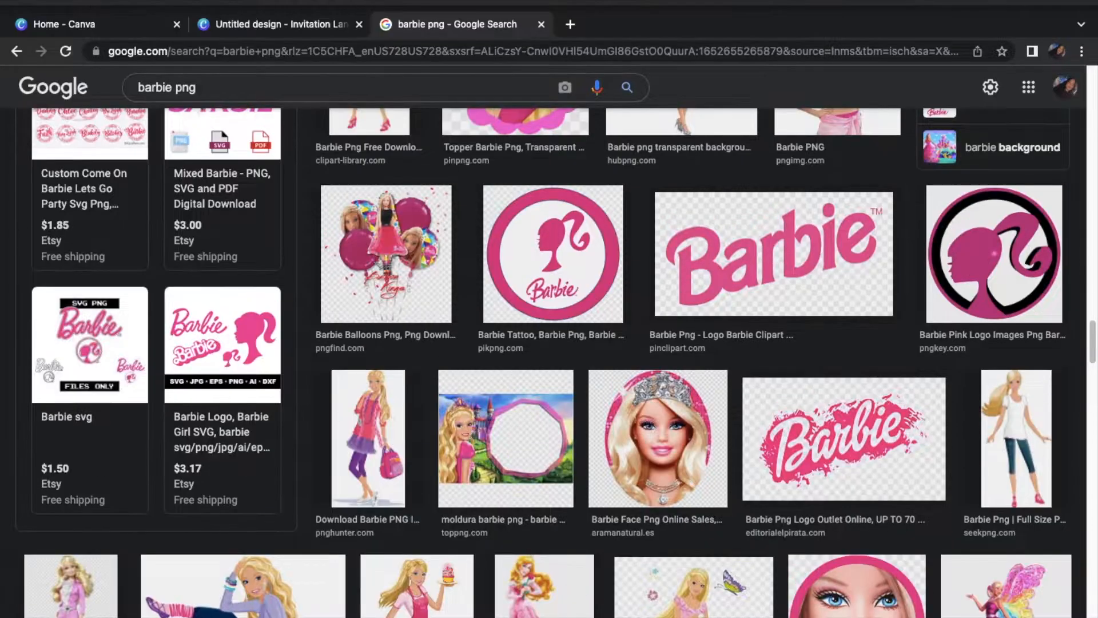
click(55, 2)
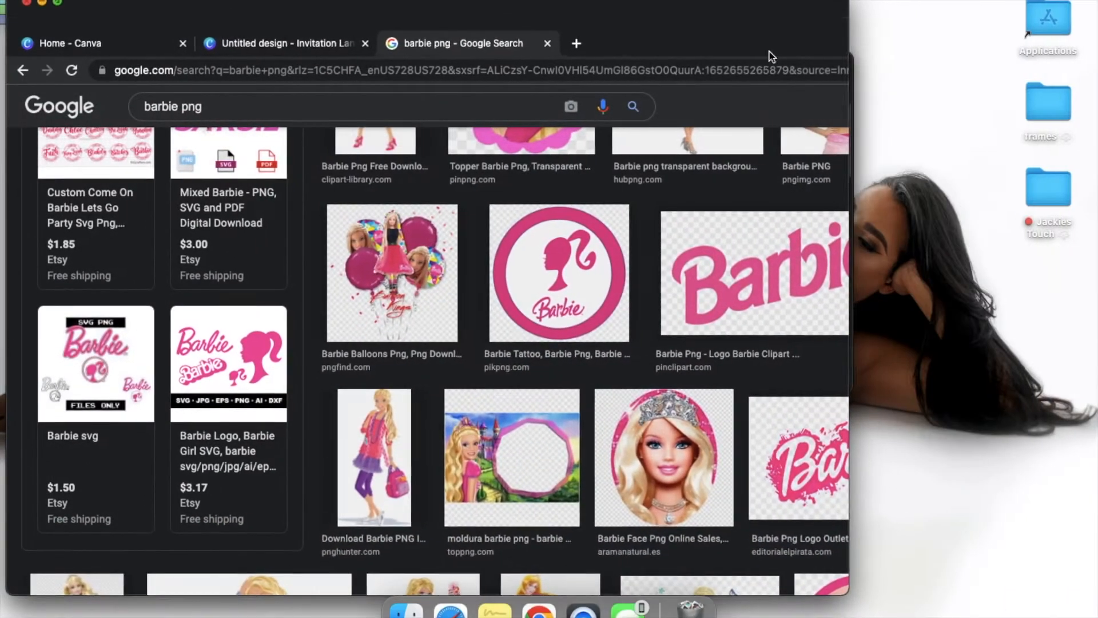
Save the pink paint-splash Barbie logo from the image results to the desktop
scroll(596, 480, down, 2)
drag(596, 479, 975, 356)
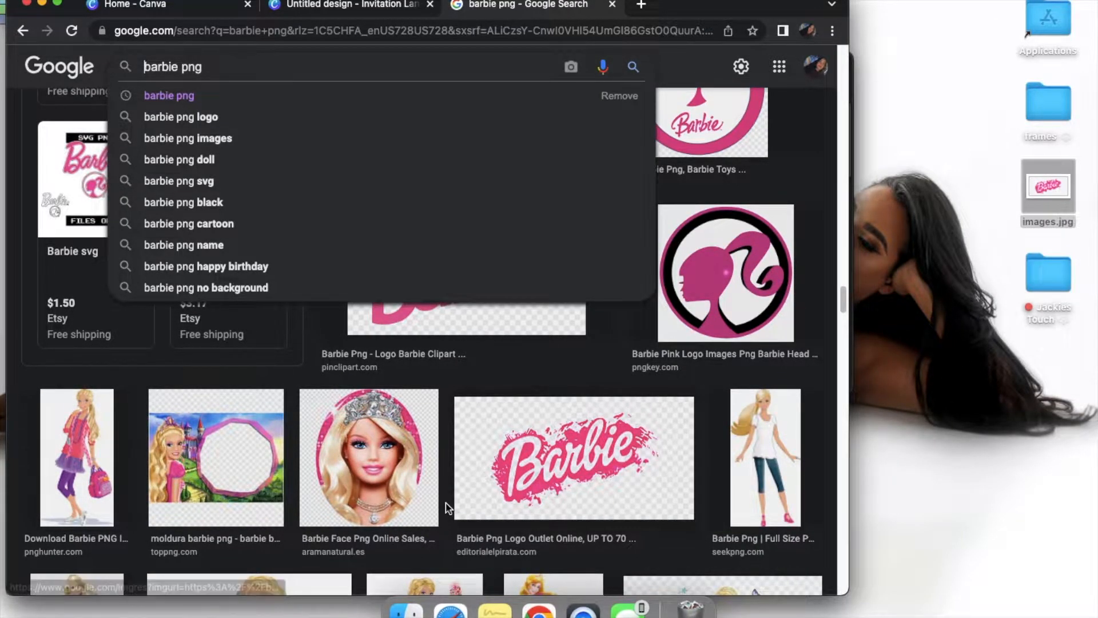
Find the picture of Barbie sitting in pink pants and a black top in the image results and save it to the desktop
scroll(447, 507, down, 10)
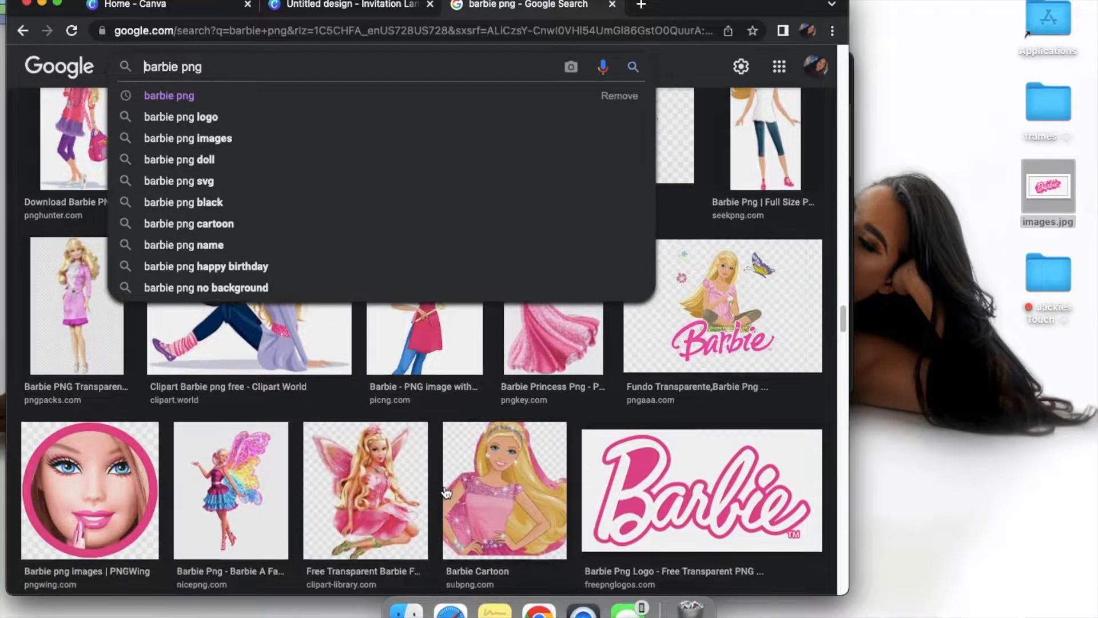
scroll(446, 491, up, 10)
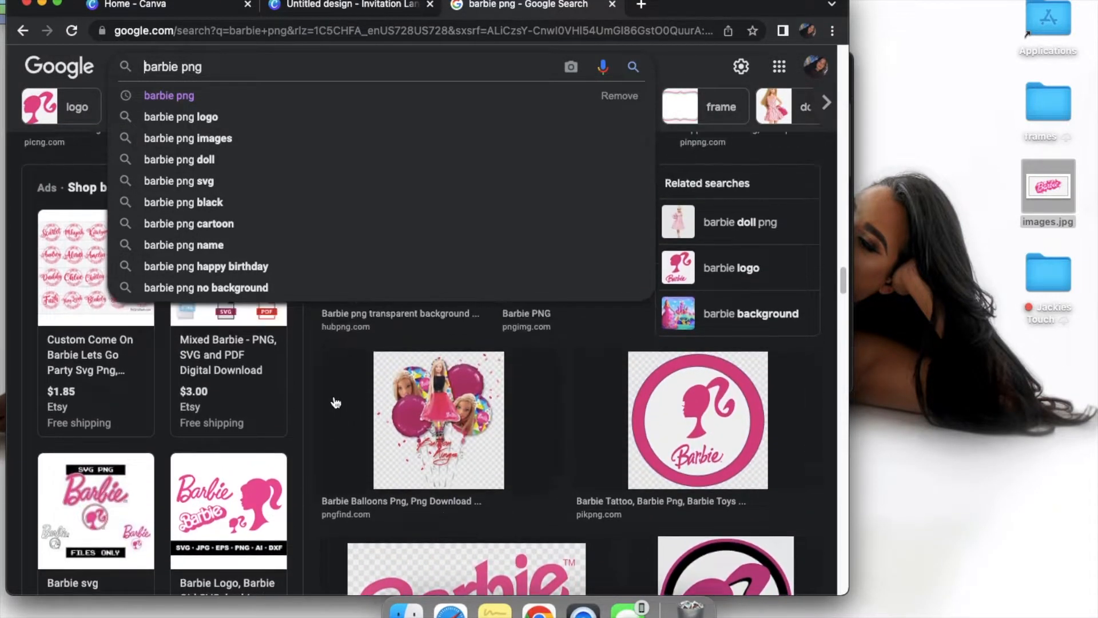
scroll(336, 403, down, 10)
scroll(335, 403, up, 10)
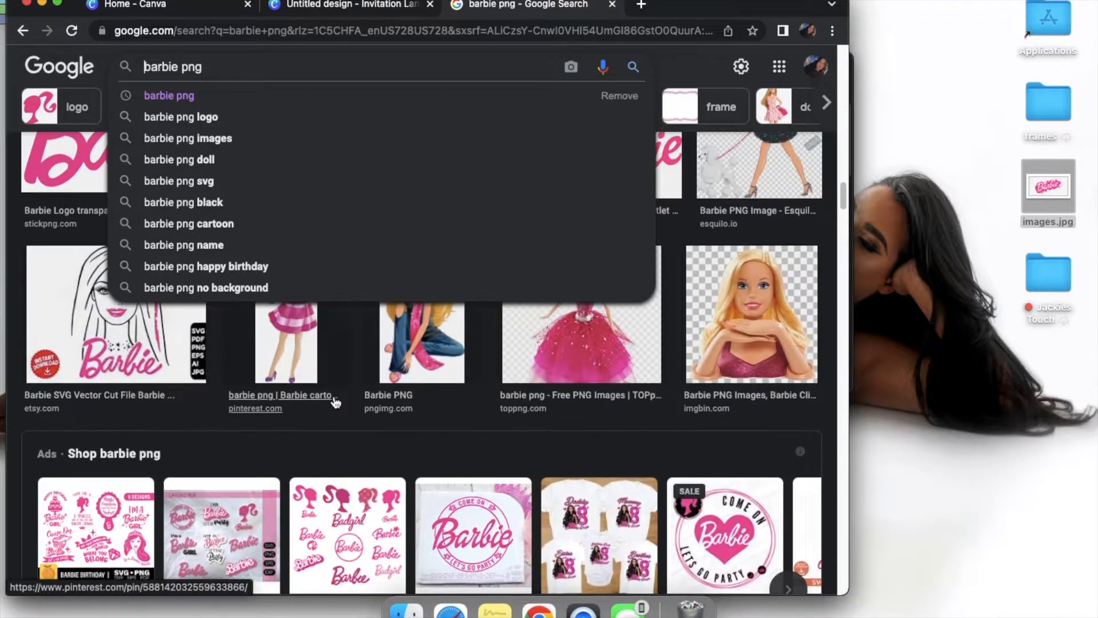
scroll(336, 403, up, 10)
scroll(336, 402, down, 10)
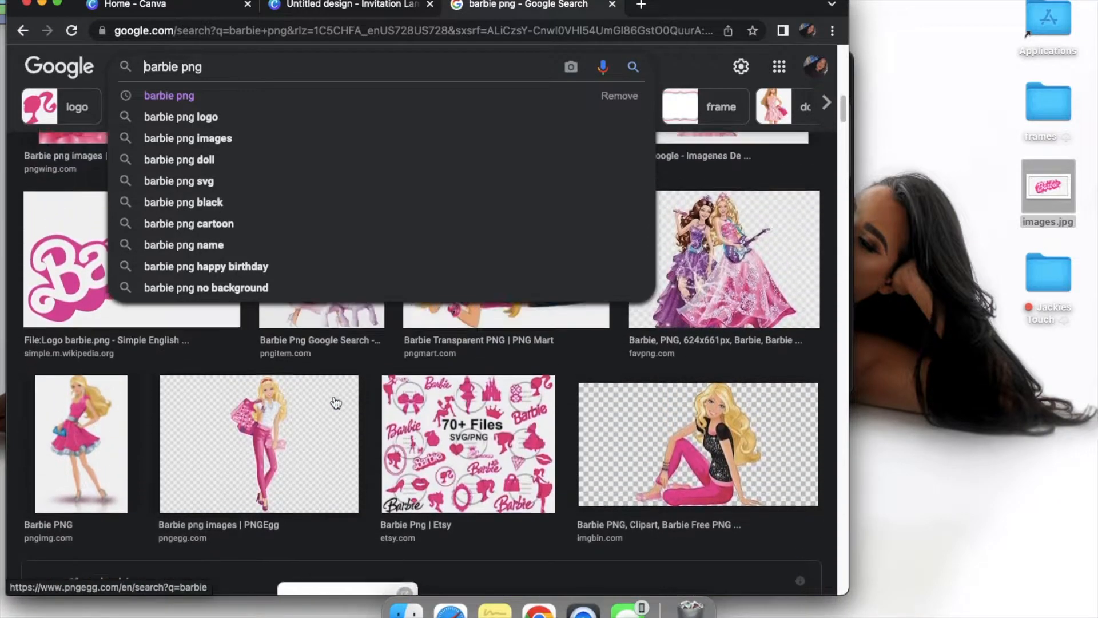
scroll(335, 403, up, 3)
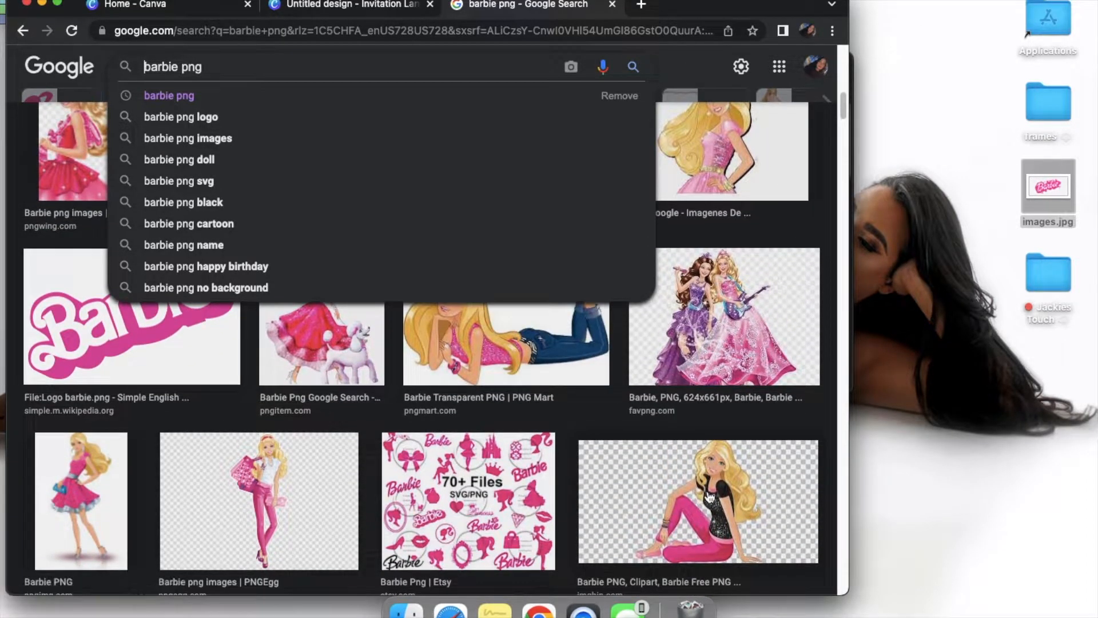
click(709, 495)
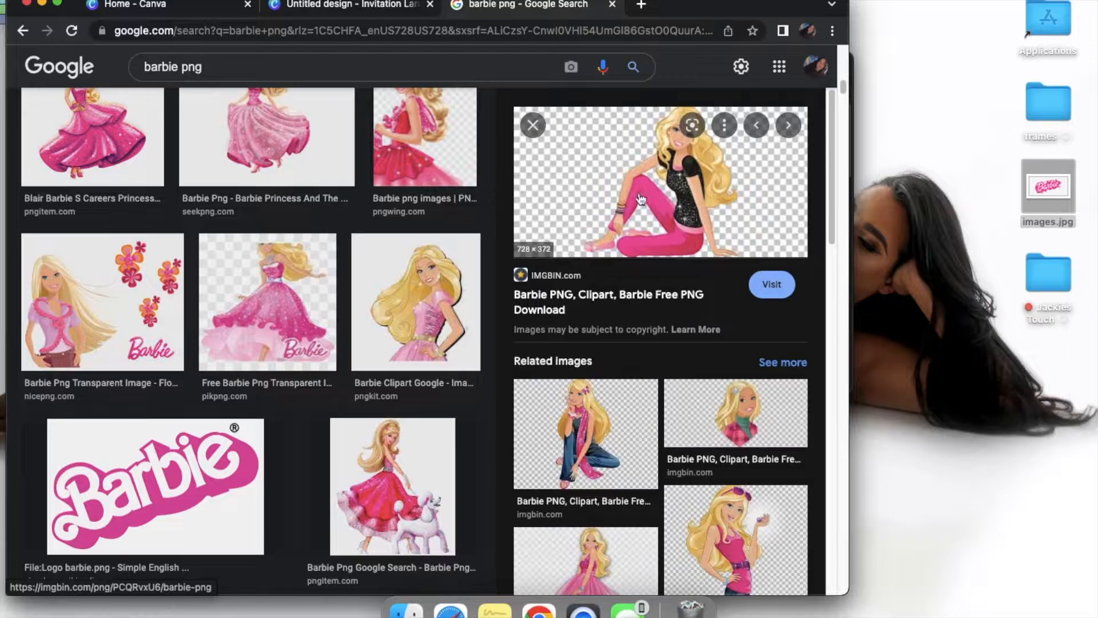
drag(680, 229, 956, 436)
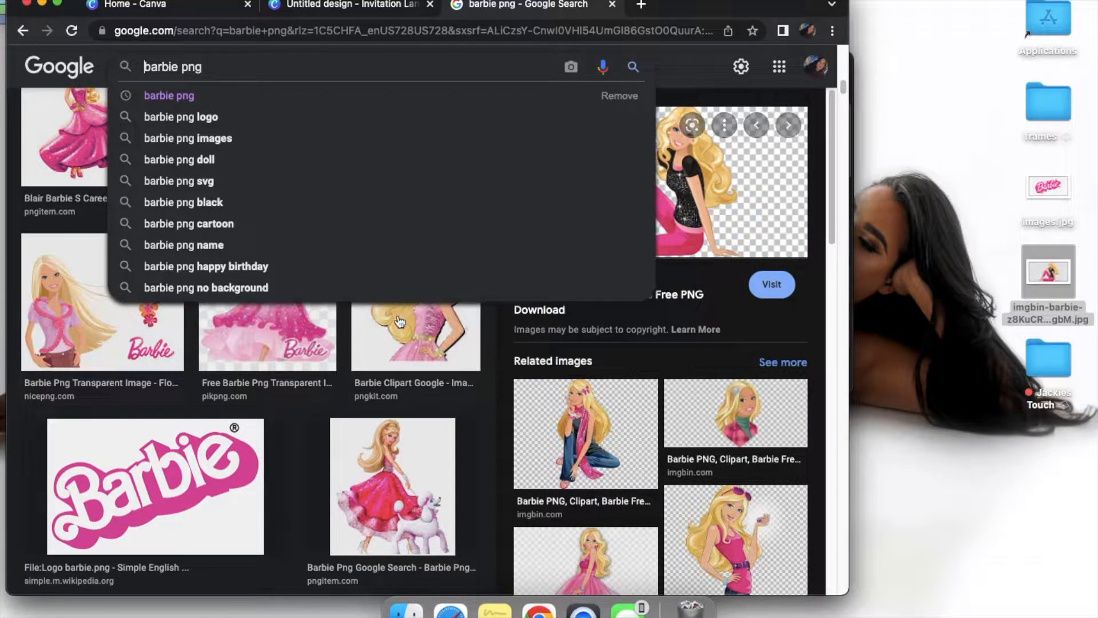
Preview other Barbie figures in the image results, including the pink-gown princesses, the poodle picture and the ponytail silhouette
click(400, 322)
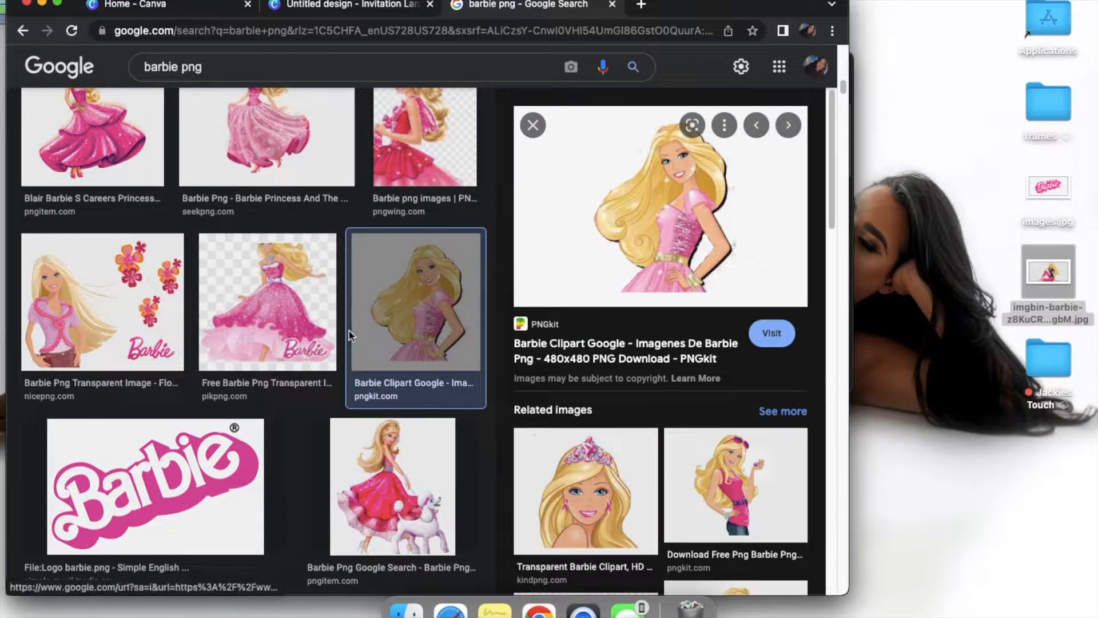
click(276, 334)
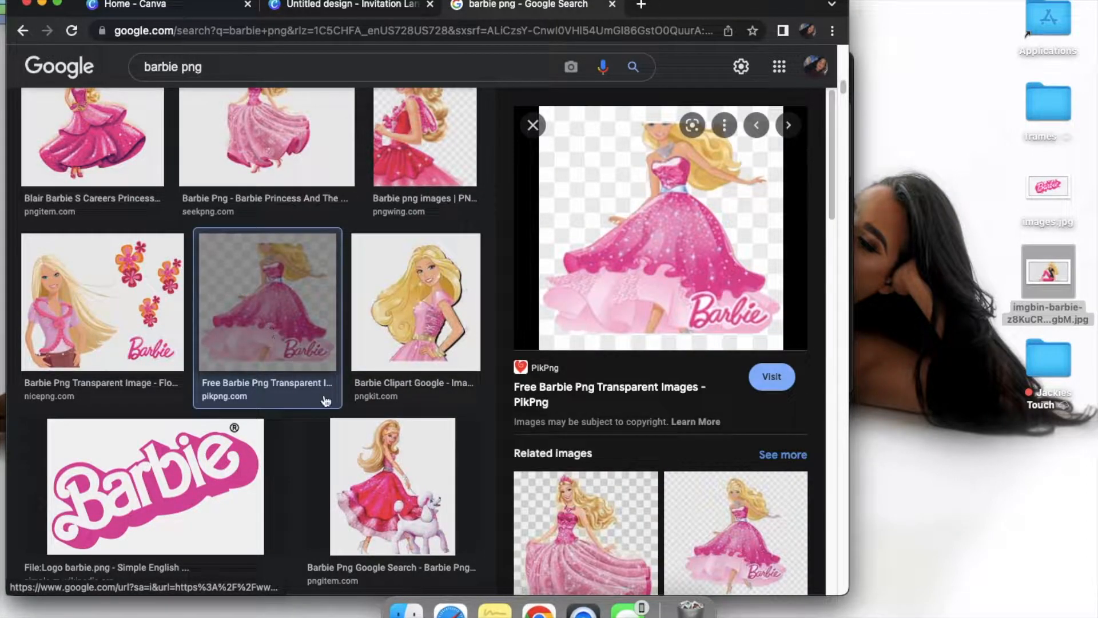
click(379, 478)
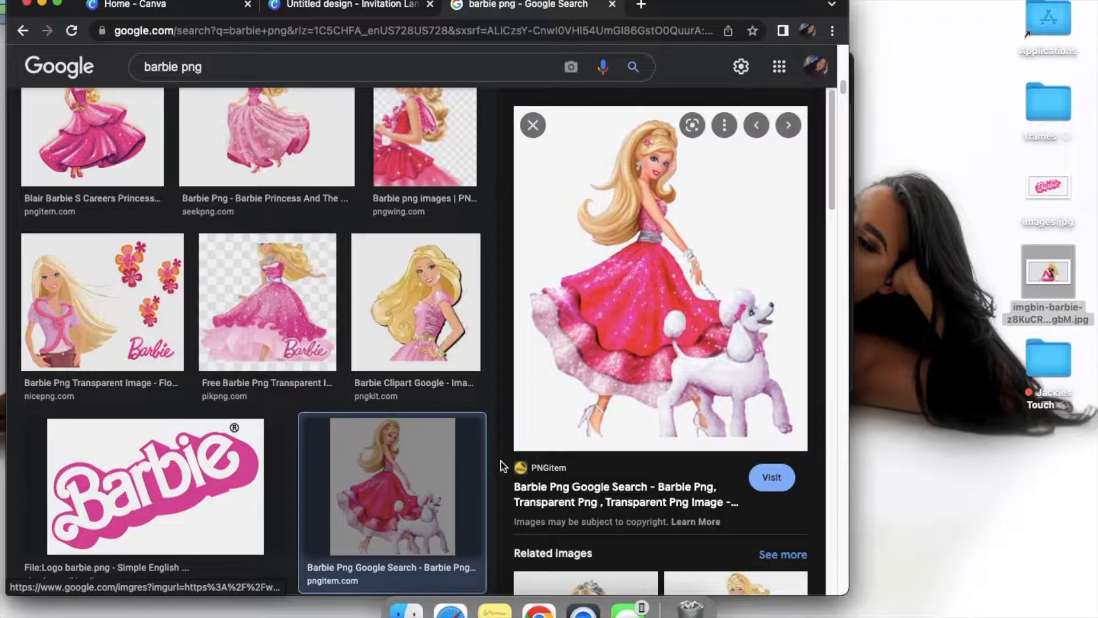
scroll(365, 361, up, 5)
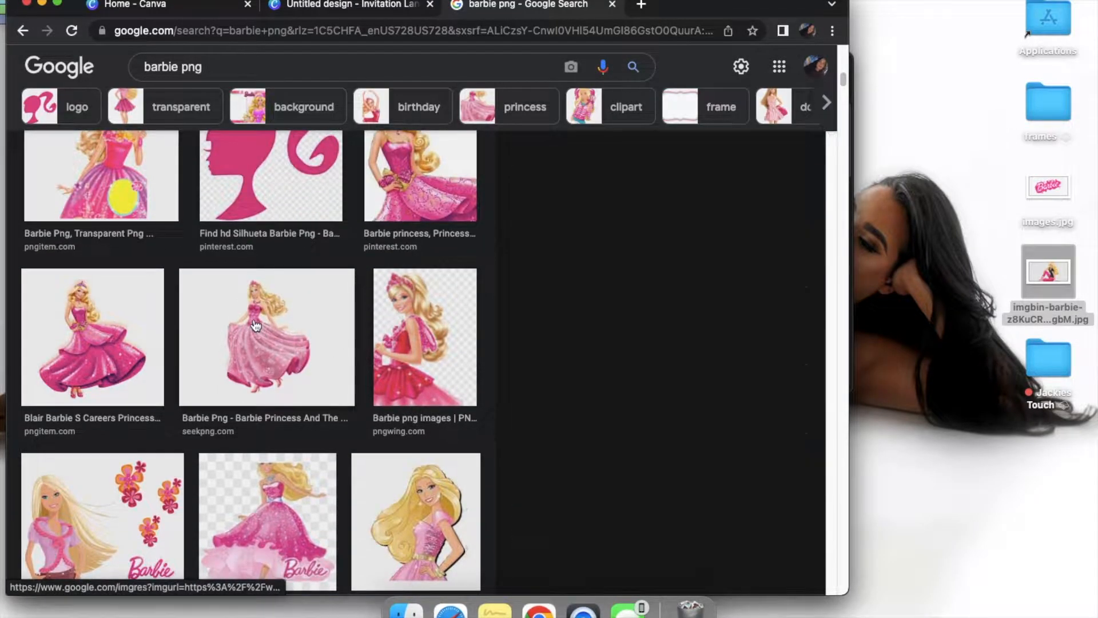
click(256, 326)
scroll(290, 326, up, 3)
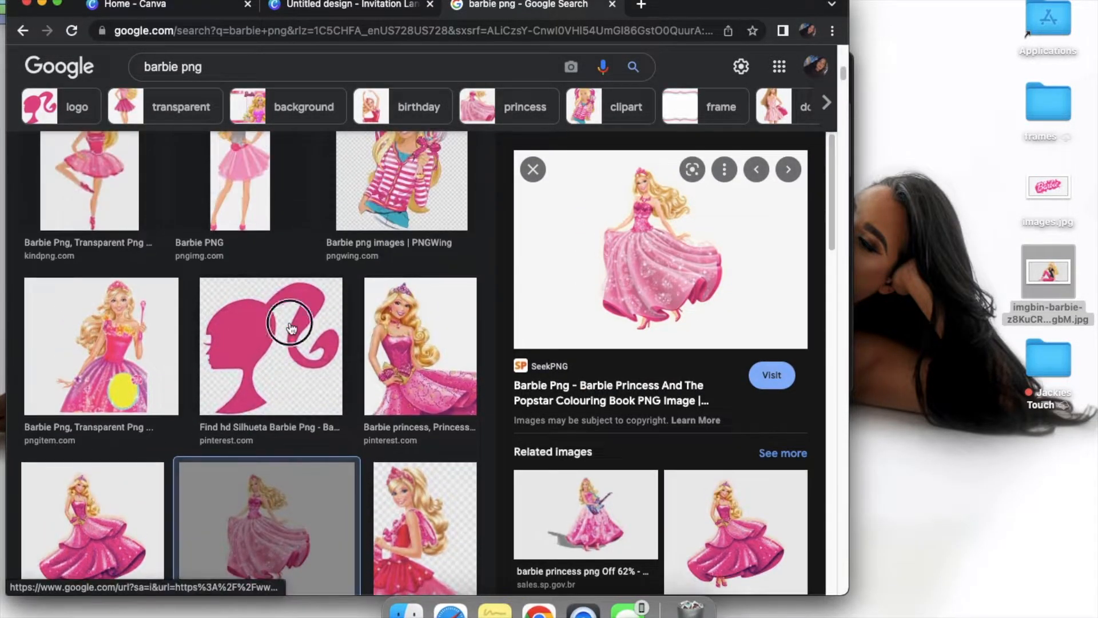
click(290, 327)
click(458, 349)
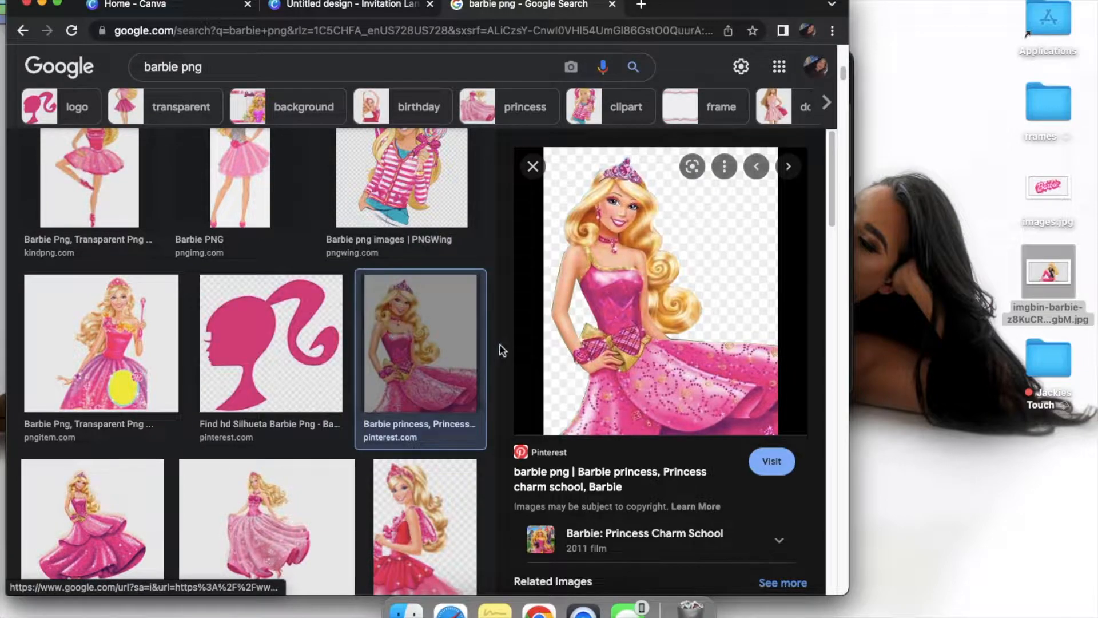
scroll(389, 371, up, 2)
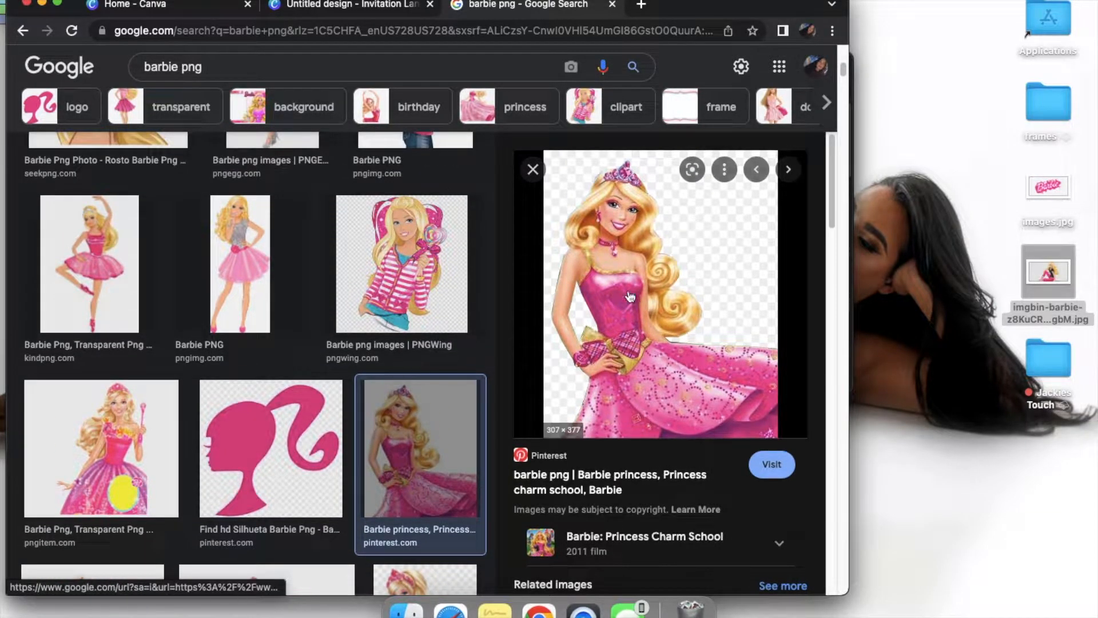
scroll(418, 296, up, 2)
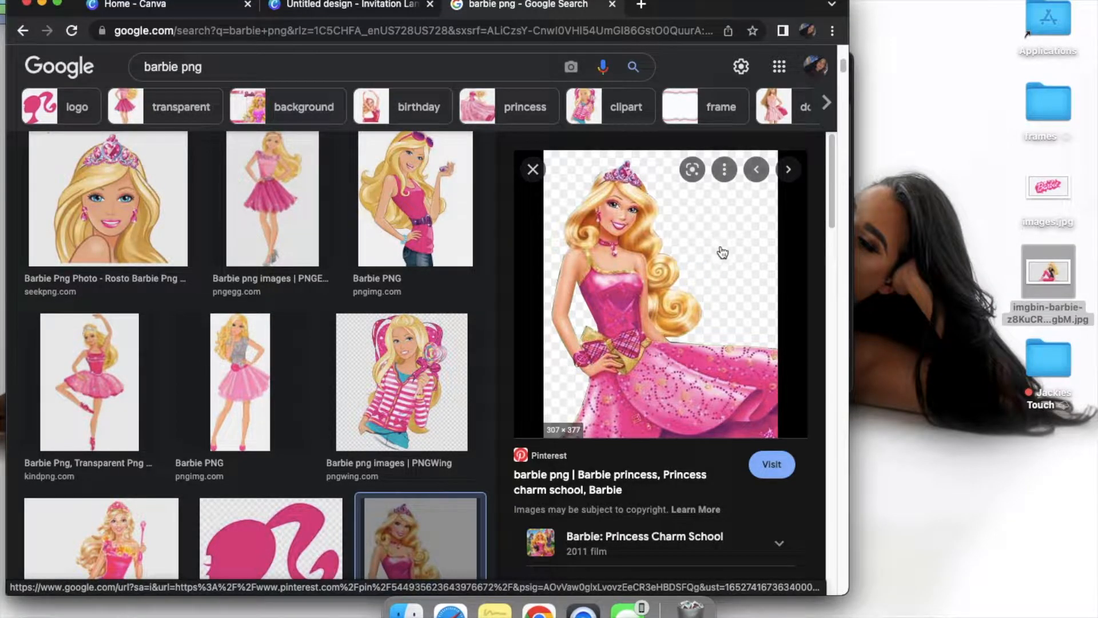
scroll(298, 292, up, 3)
scroll(298, 292, up, 3)
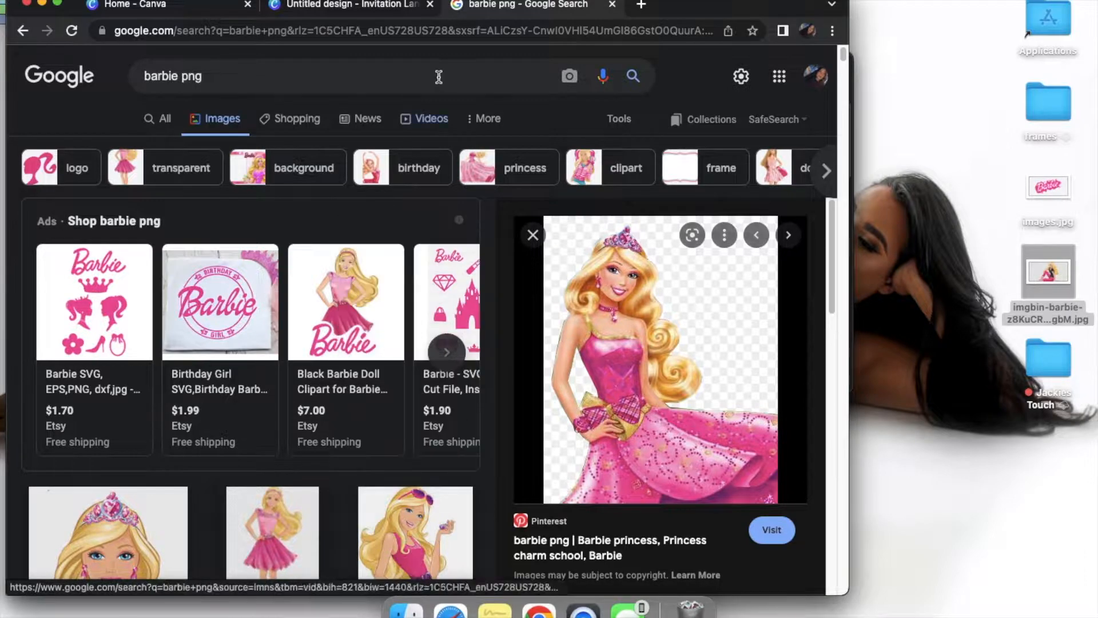
Return to the Canva invitation, upload the saved Barbie logo and seated Barbie images from the desktop, and make the browser full screen
click(377, 6)
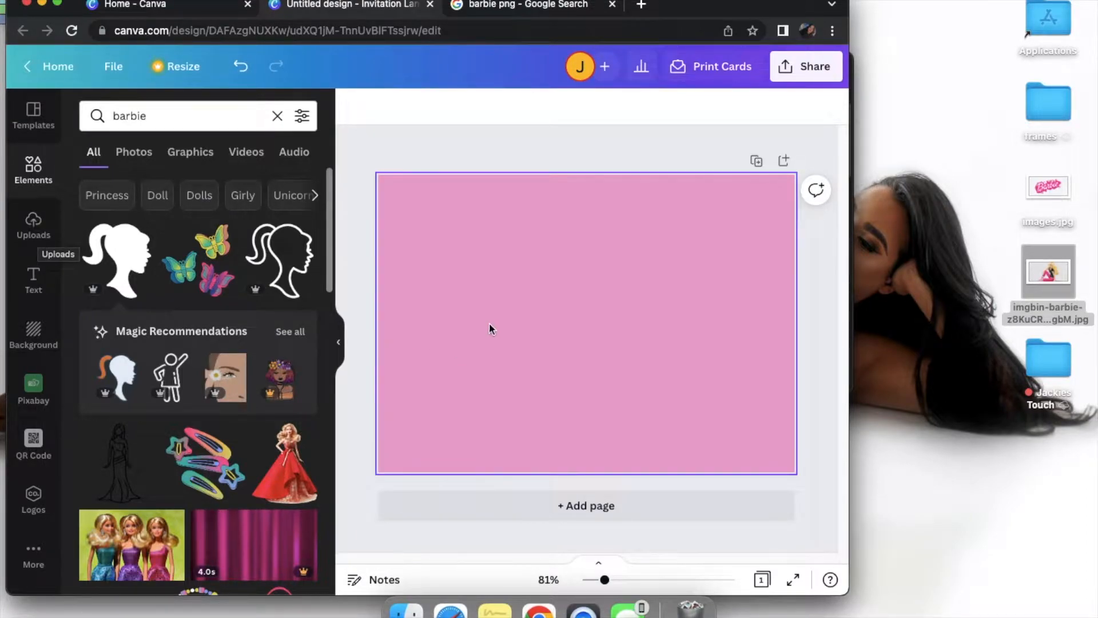
click(37, 243)
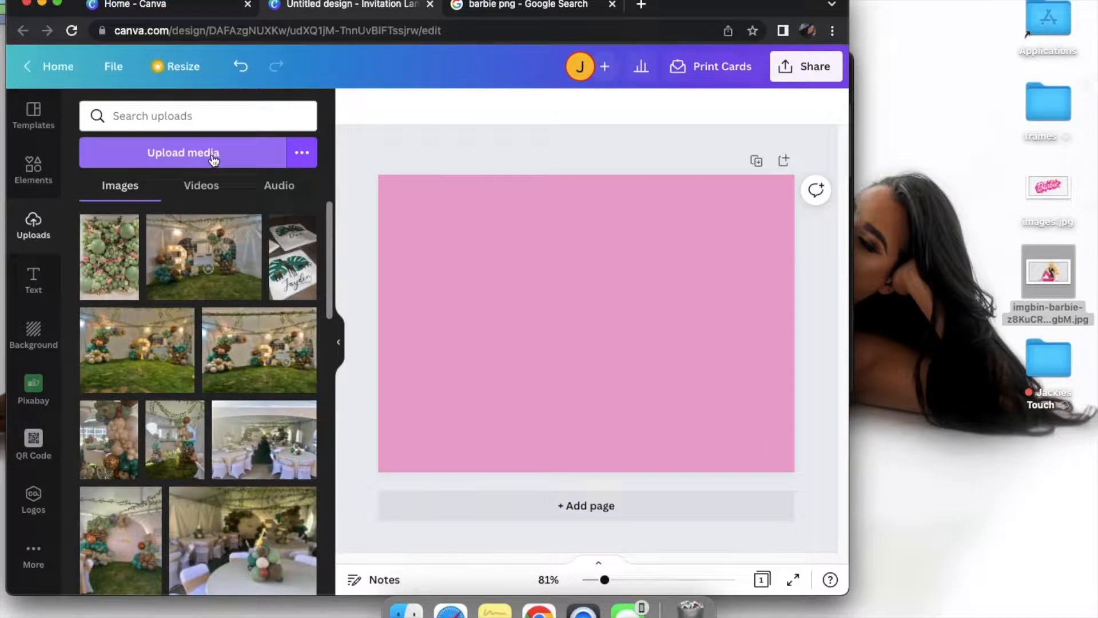
click(212, 159)
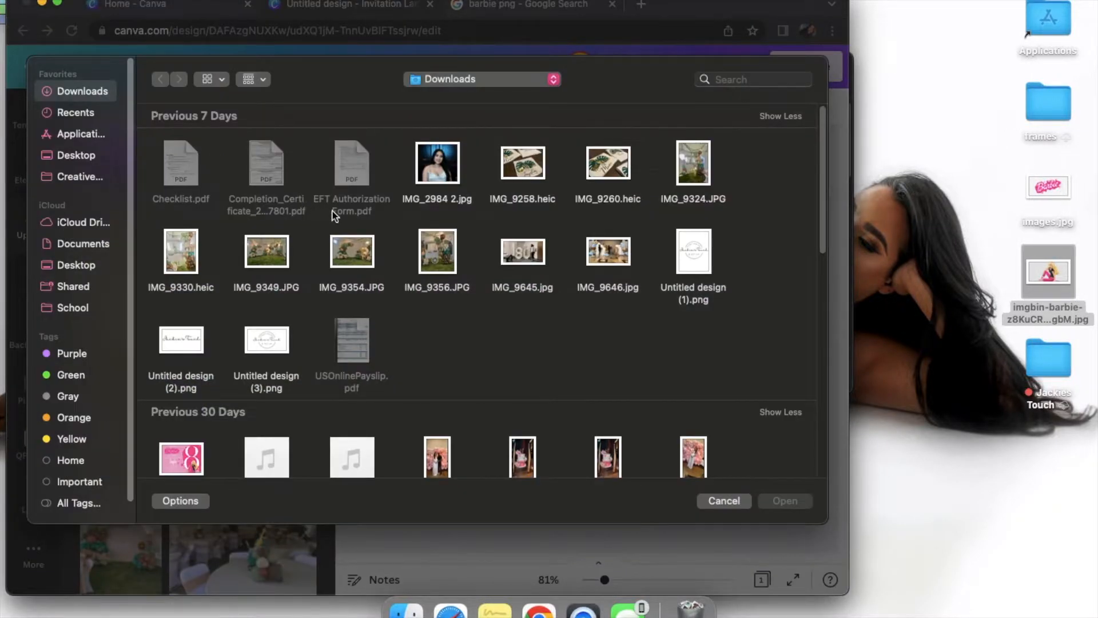
click(69, 157)
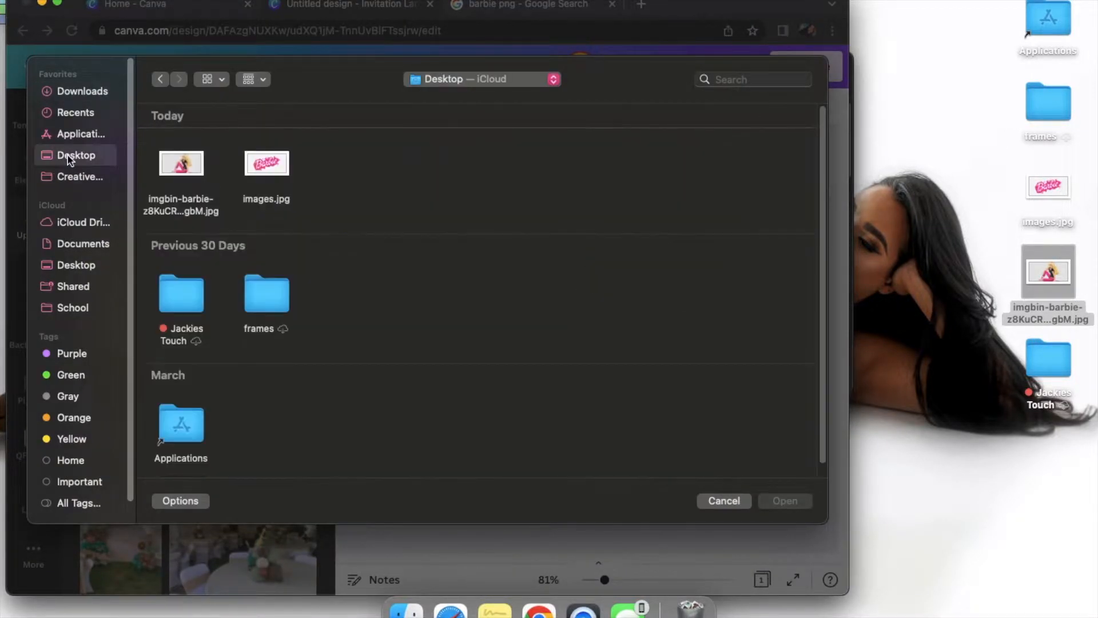
drag(150, 170, 313, 179)
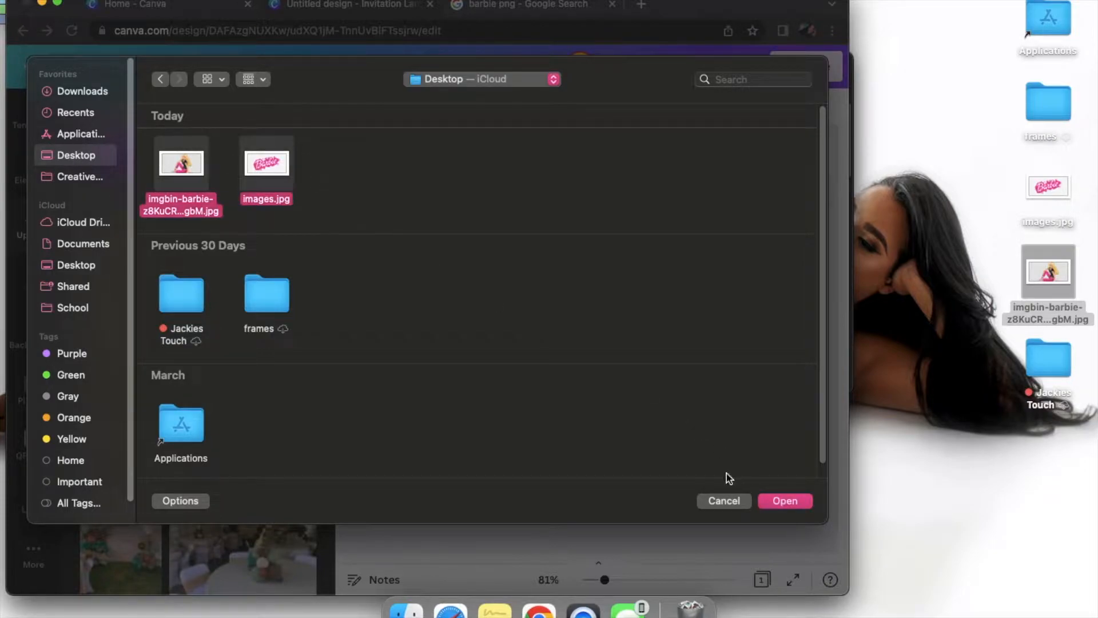
click(779, 501)
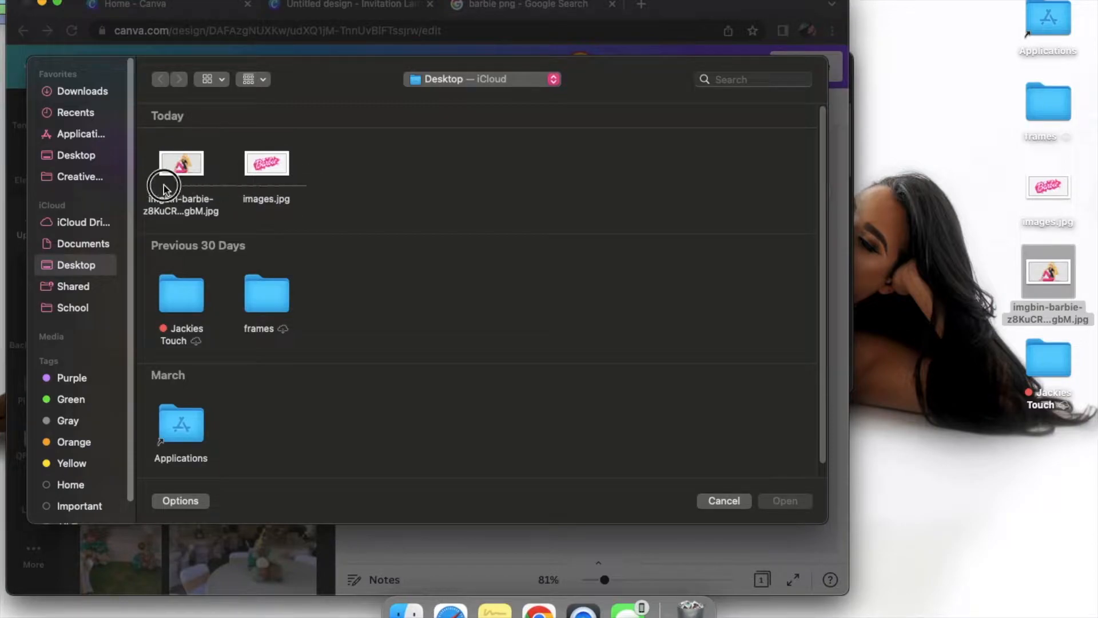
drag(330, 187, 170, 165)
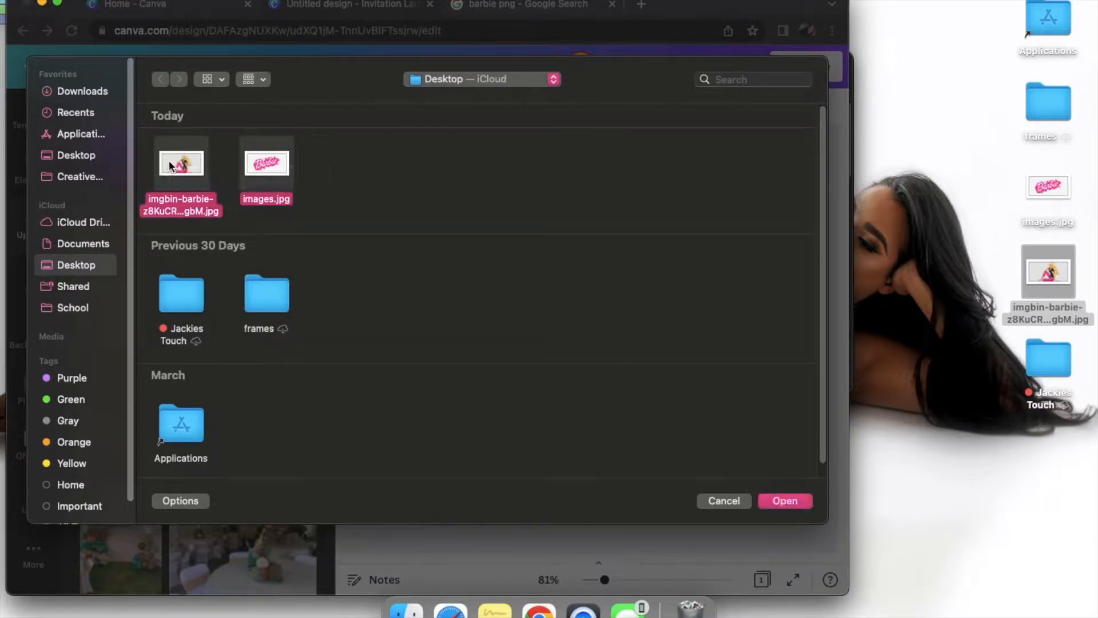
click(789, 501)
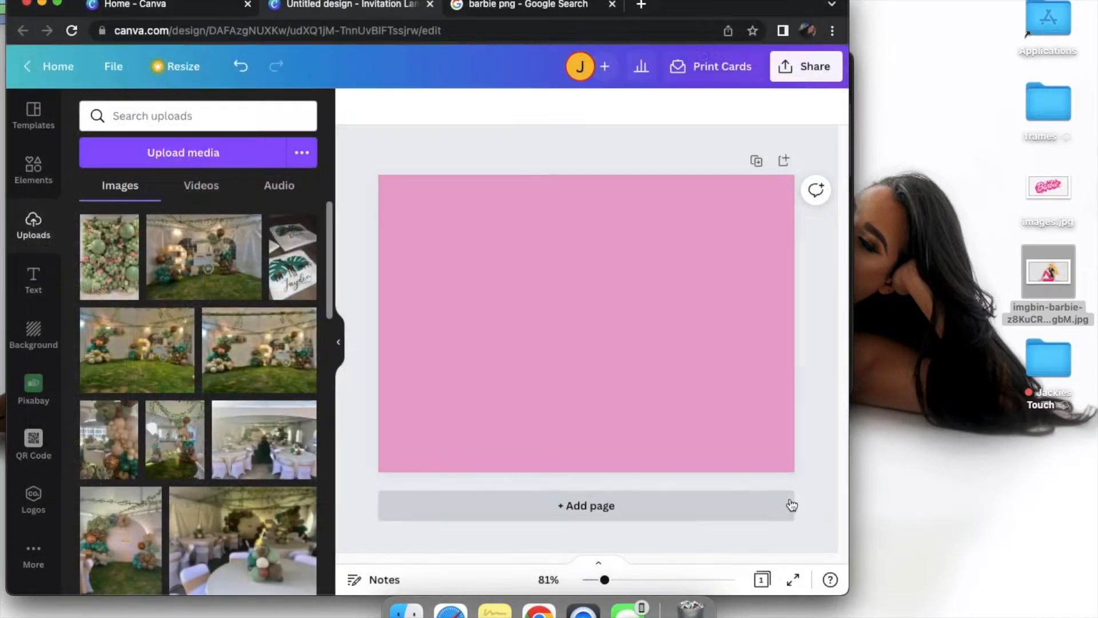
click(57, 3)
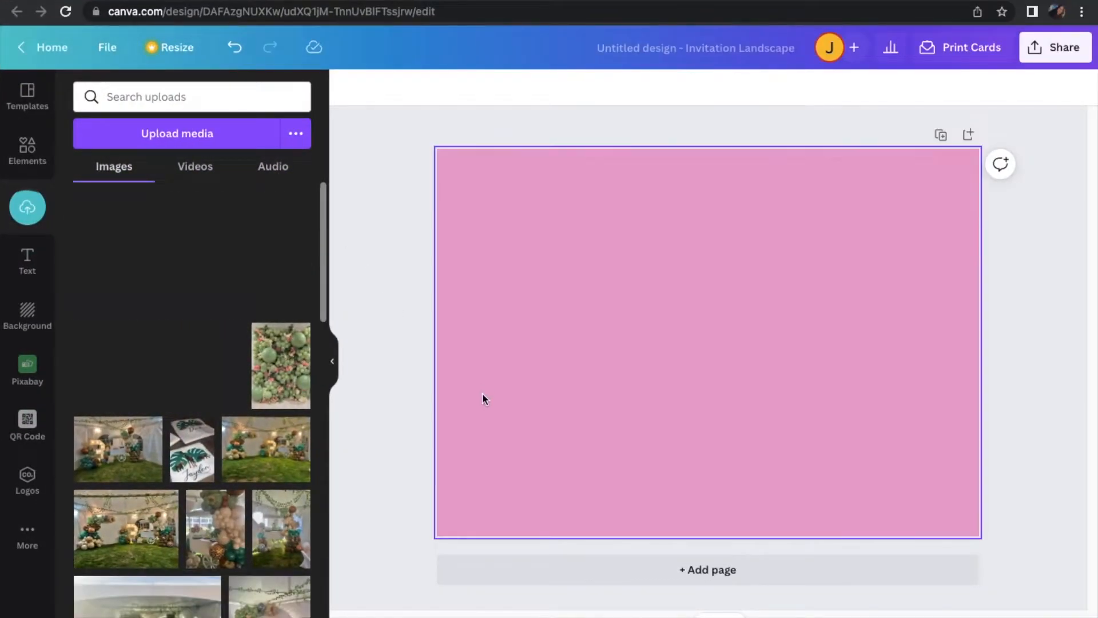
Add the uploaded Barbie logo to the page, remove its background, and move it to the page's upper centre
click(198, 279)
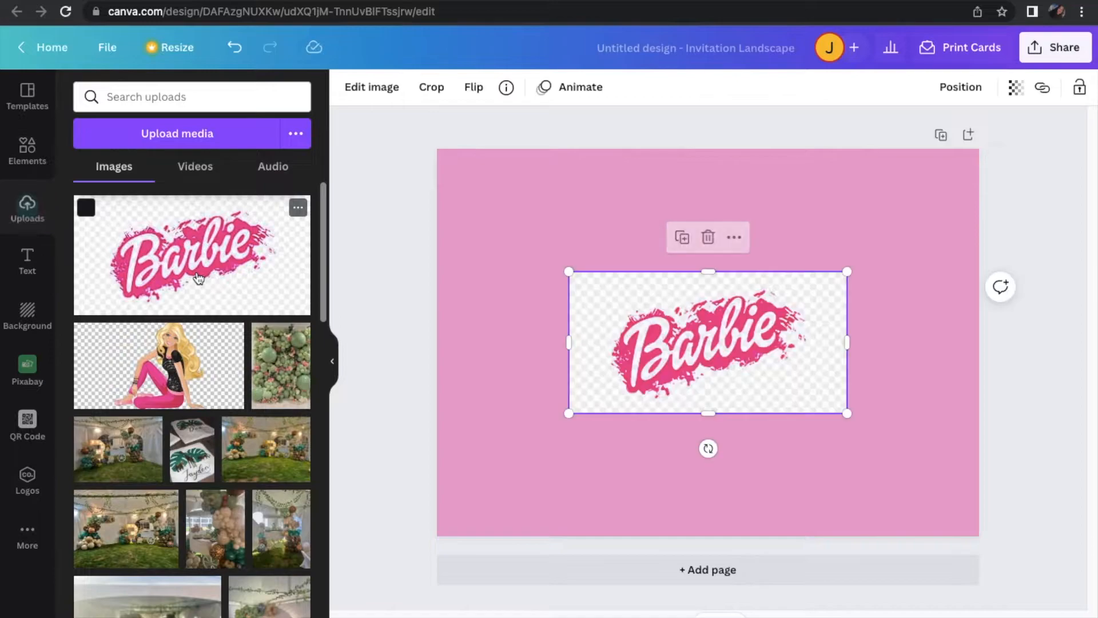
drag(661, 331, 605, 292)
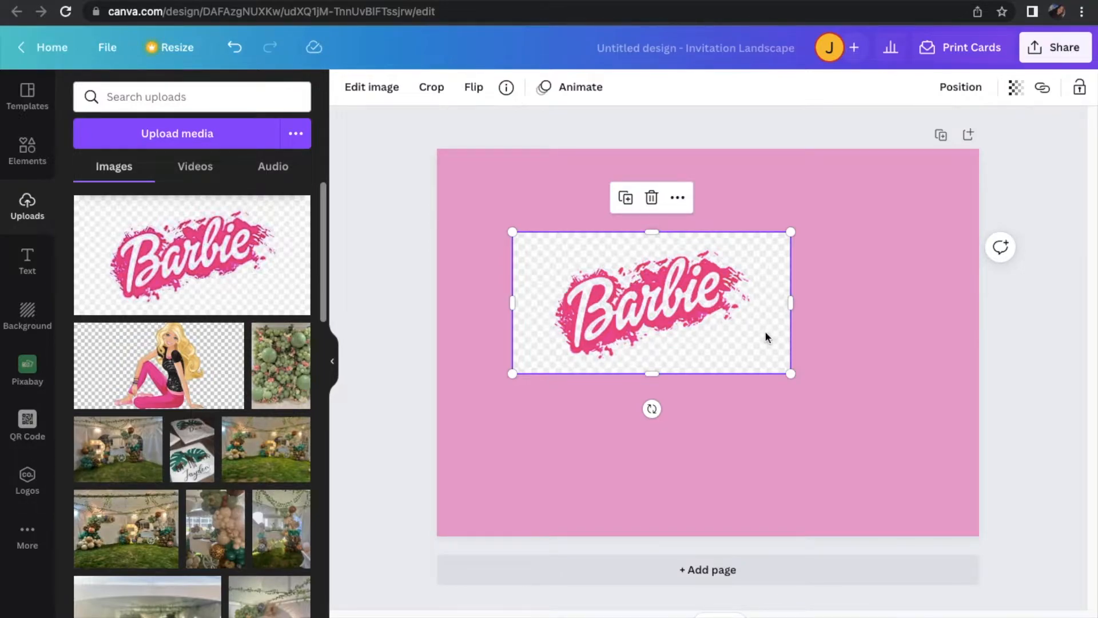
click(384, 91)
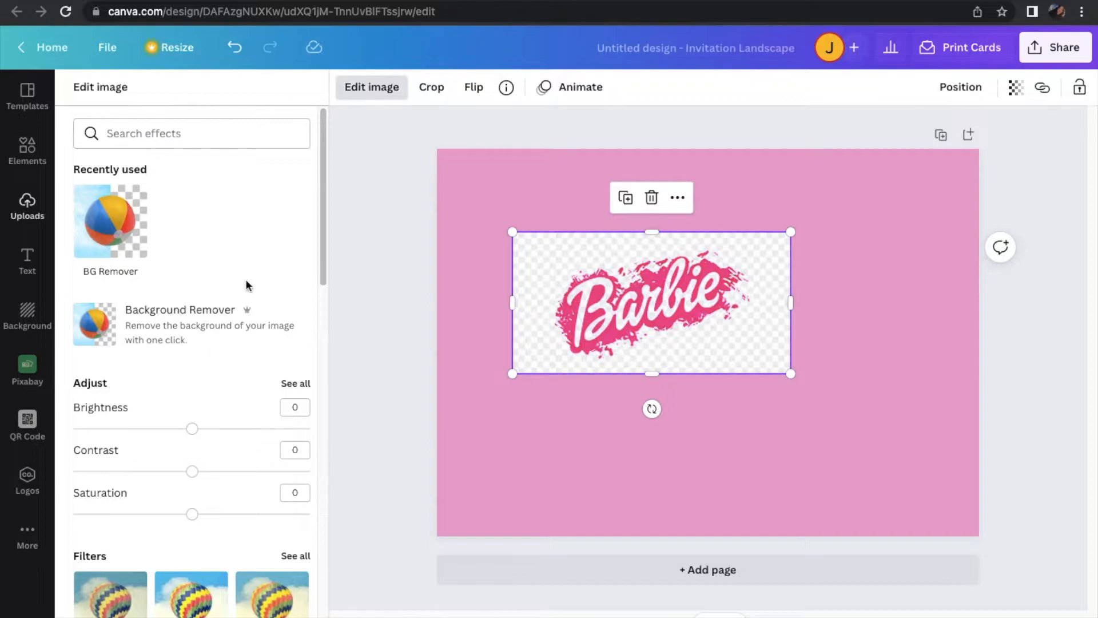
click(107, 233)
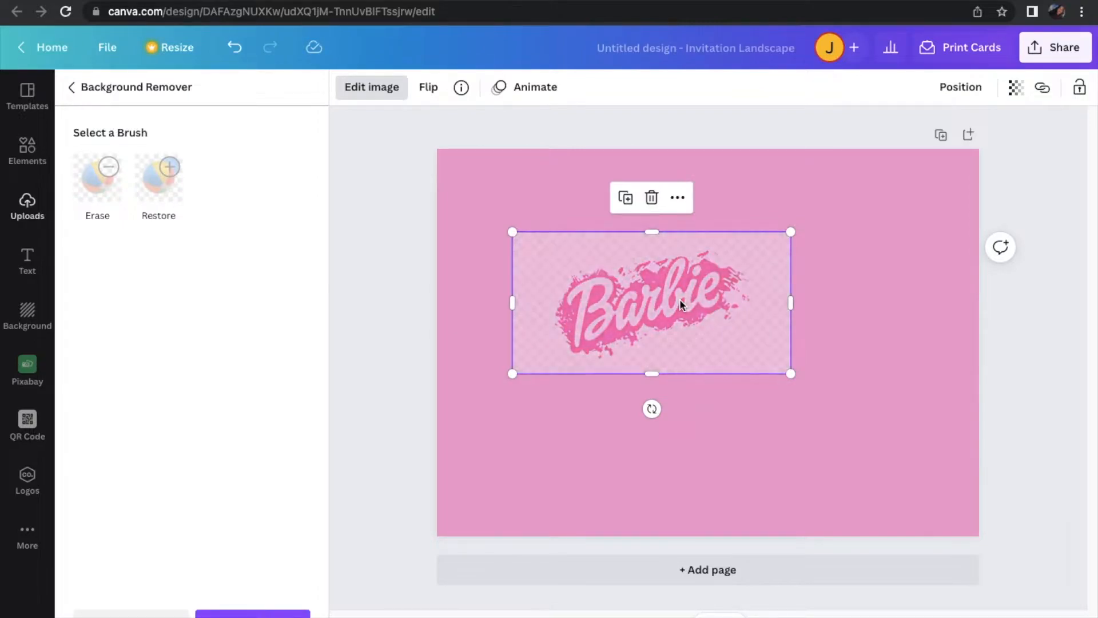
drag(679, 301, 736, 255)
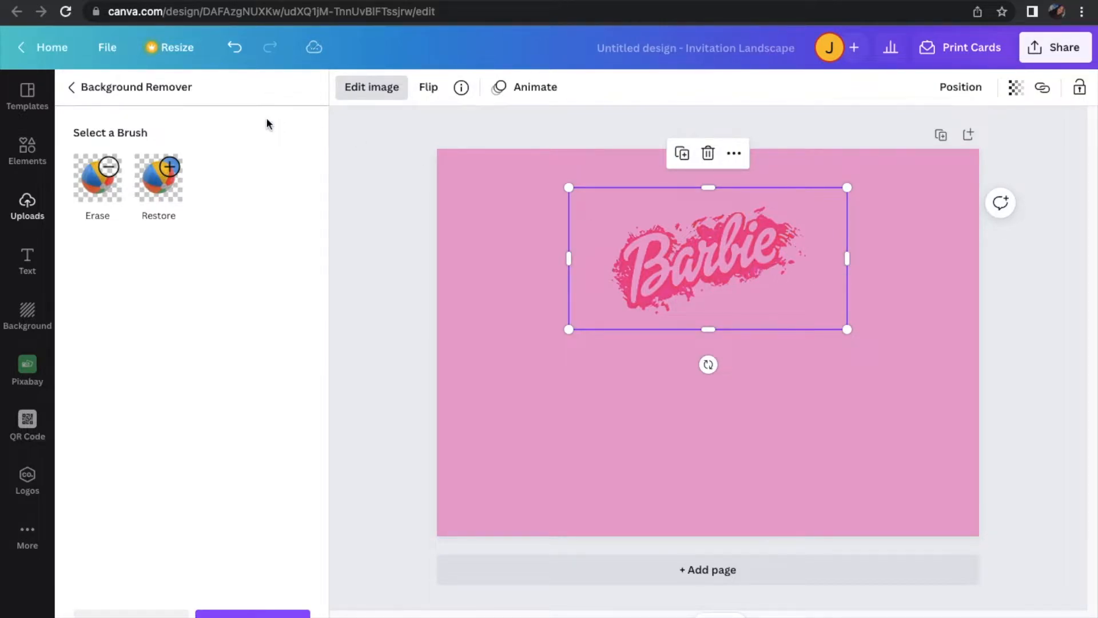
click(74, 87)
Crop the empty margins on all four sides of the Barbie logo so its frame fits closely around the splash
scroll(164, 399, down, 4)
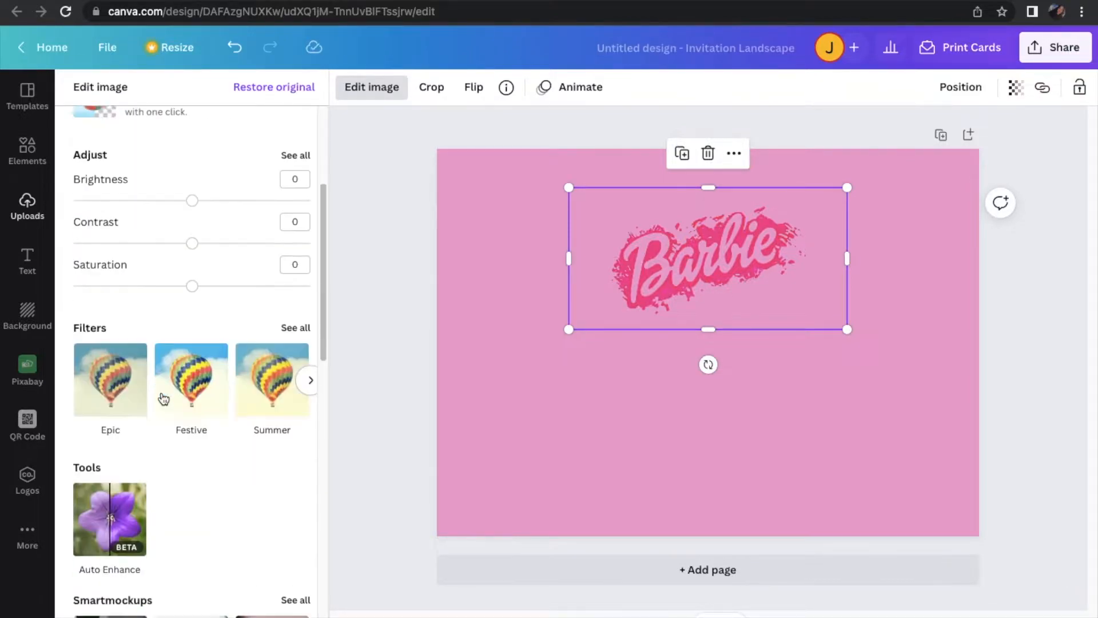
drag(569, 258, 602, 259)
drag(847, 261, 811, 258)
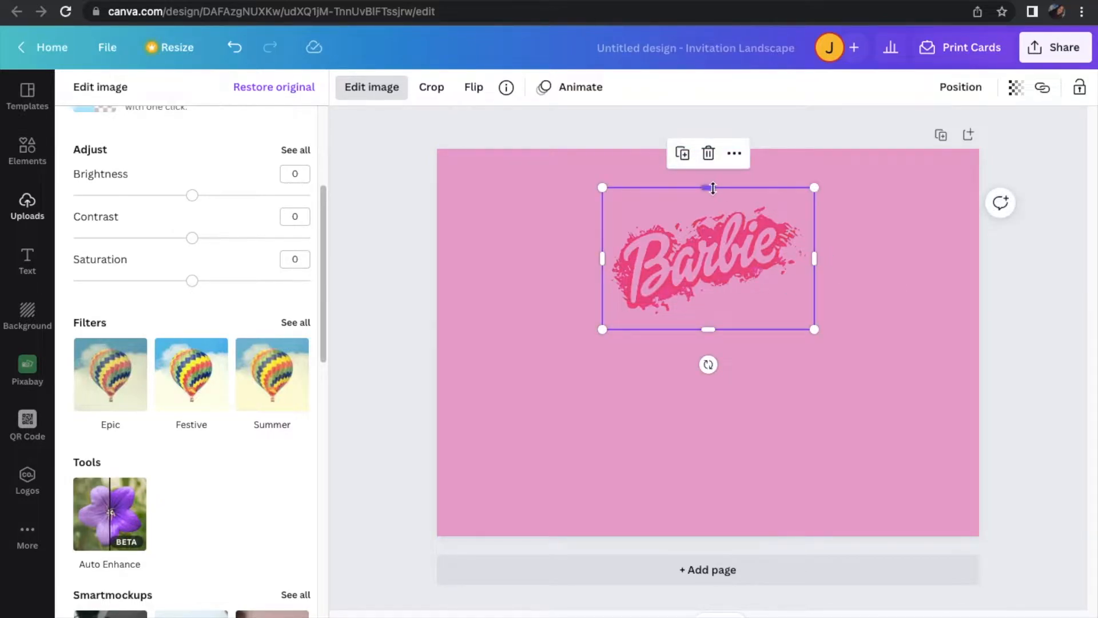
drag(711, 190, 713, 198)
drag(712, 334, 711, 321)
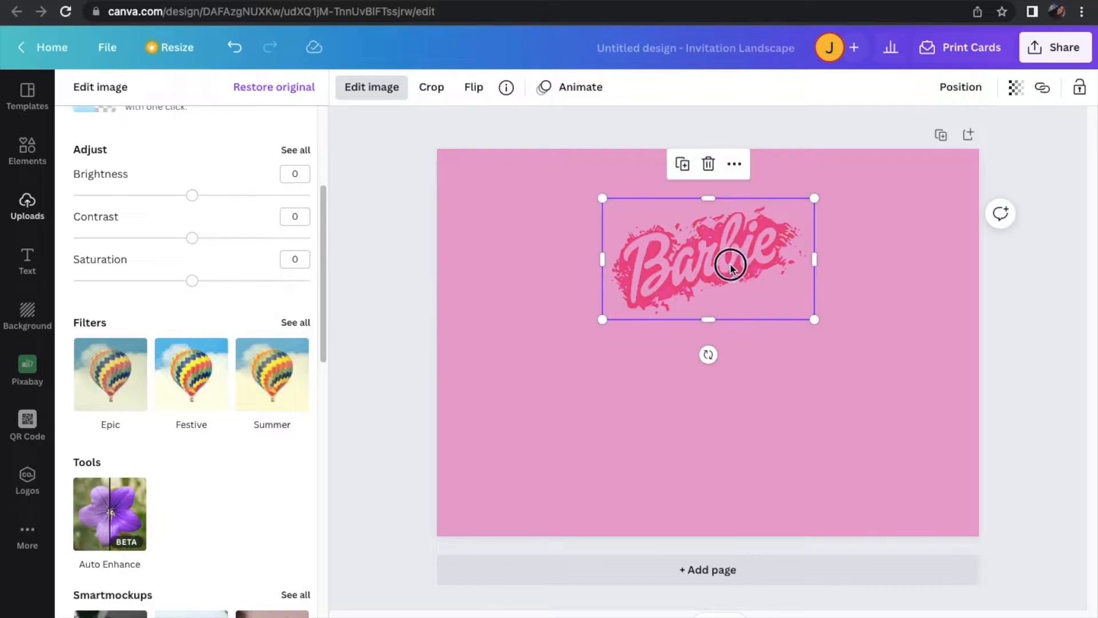
Enlarge the Barbie logo to about half the page width and centre it near the page's upper edge
click(863, 272)
mouse_move(735, 263)
mouse_down()
mouse_move(727, 262)
mouse_move(748, 255)
mouse_move(742, 247)
mouse_up()
drag(842, 329, 872, 355)
drag(797, 303, 769, 284)
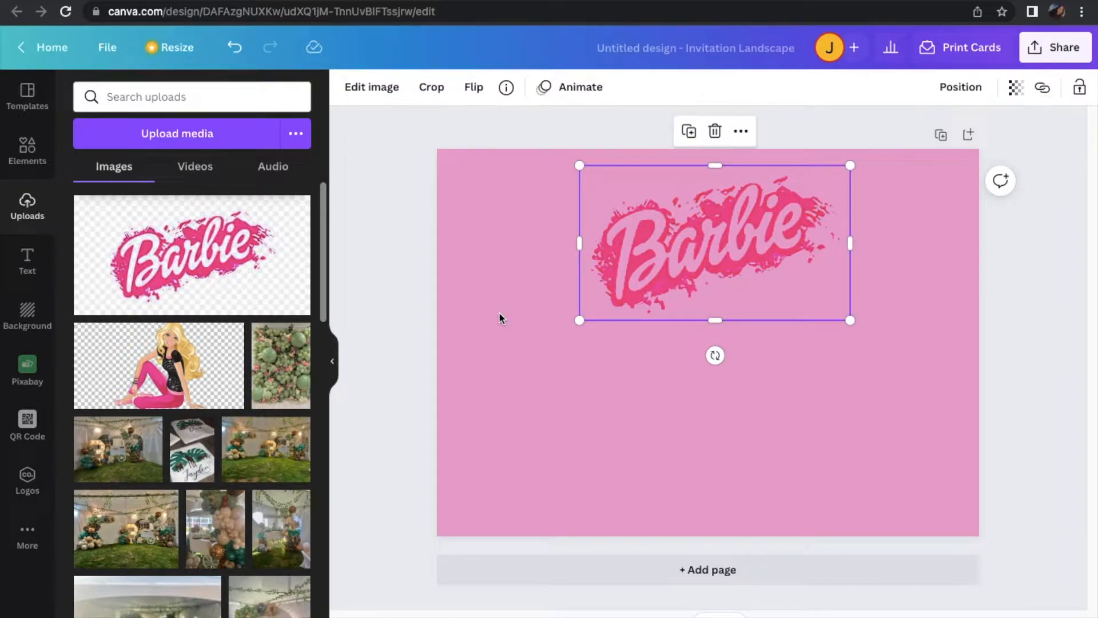
Shrink the Barbie logo slightly, move it to the page's upper-left area, and rotate it clockwise until the lettering runs roughly level
drag(851, 323, 809, 298)
drag(744, 245, 634, 262)
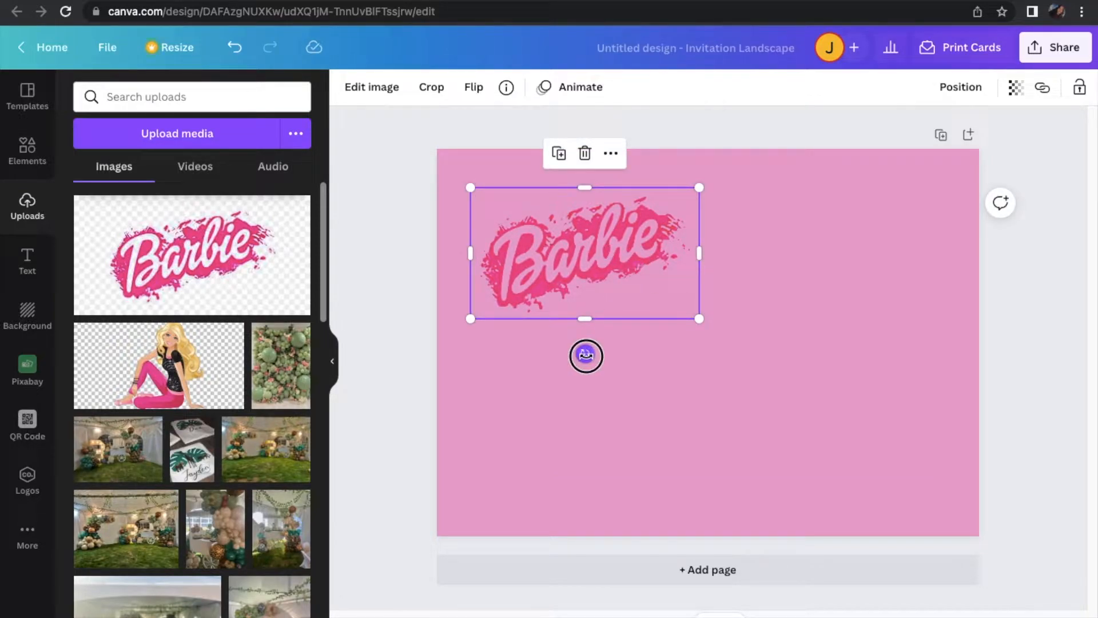
drag(585, 356, 558, 350)
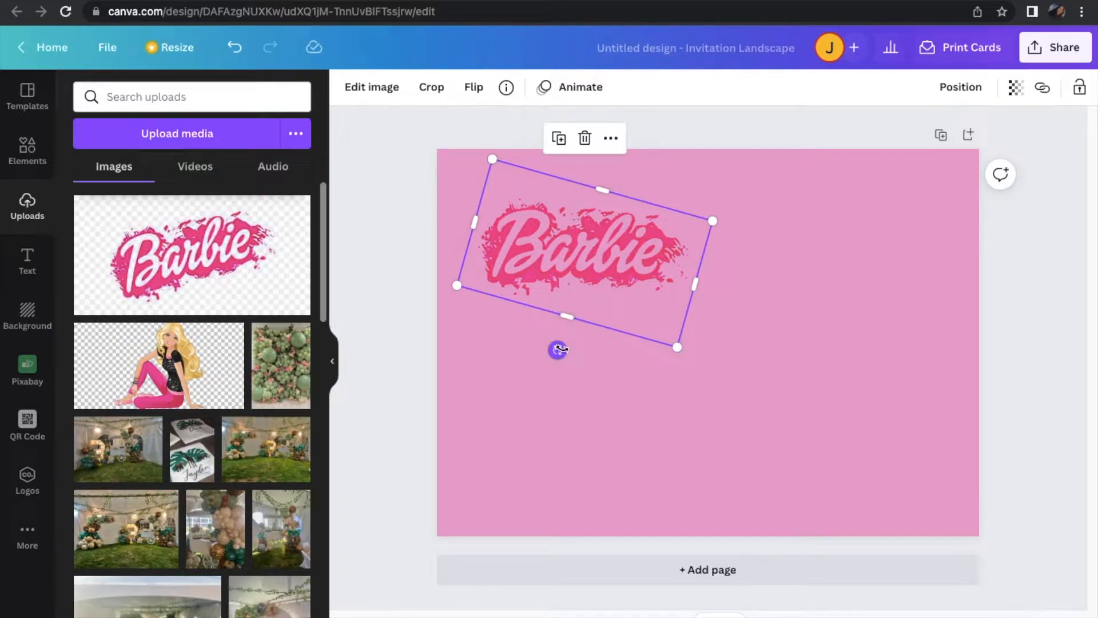
drag(558, 349, 558, 350)
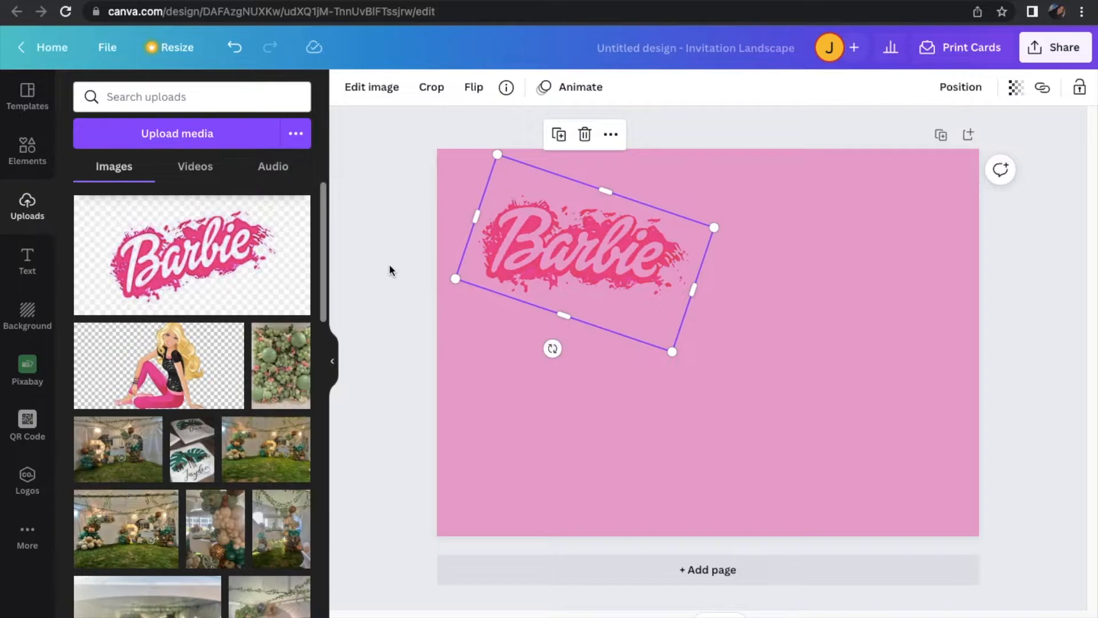
drag(674, 351, 663, 343)
drag(645, 291, 641, 288)
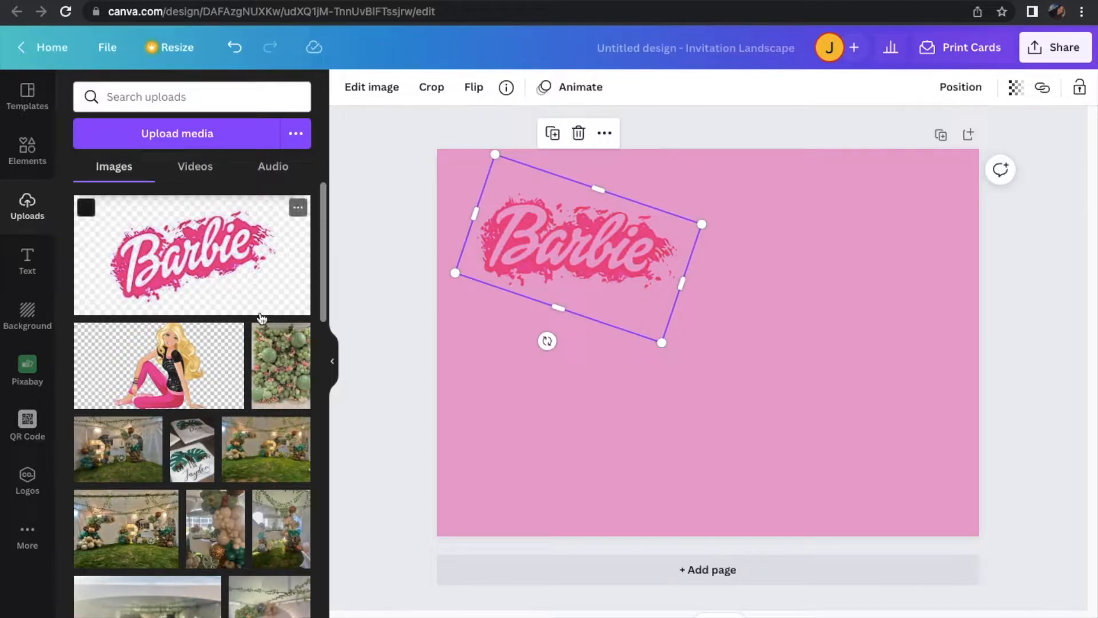
Add a heading below the Barbie logo reading "8" and enlarge it to font size 111
click(27, 272)
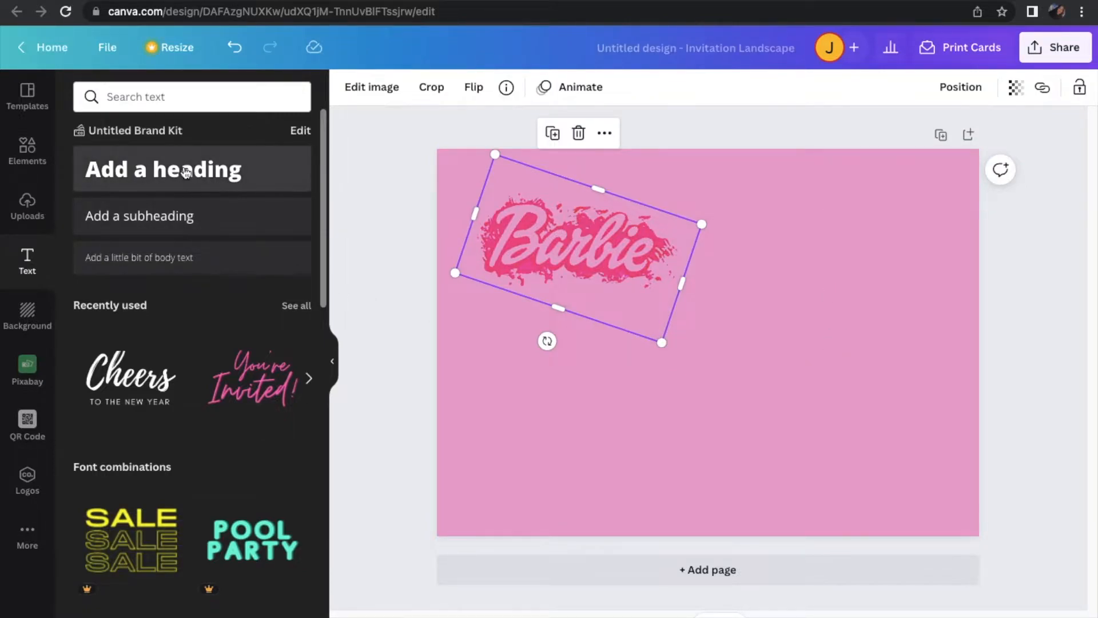
drag(429, 341, 548, 401)
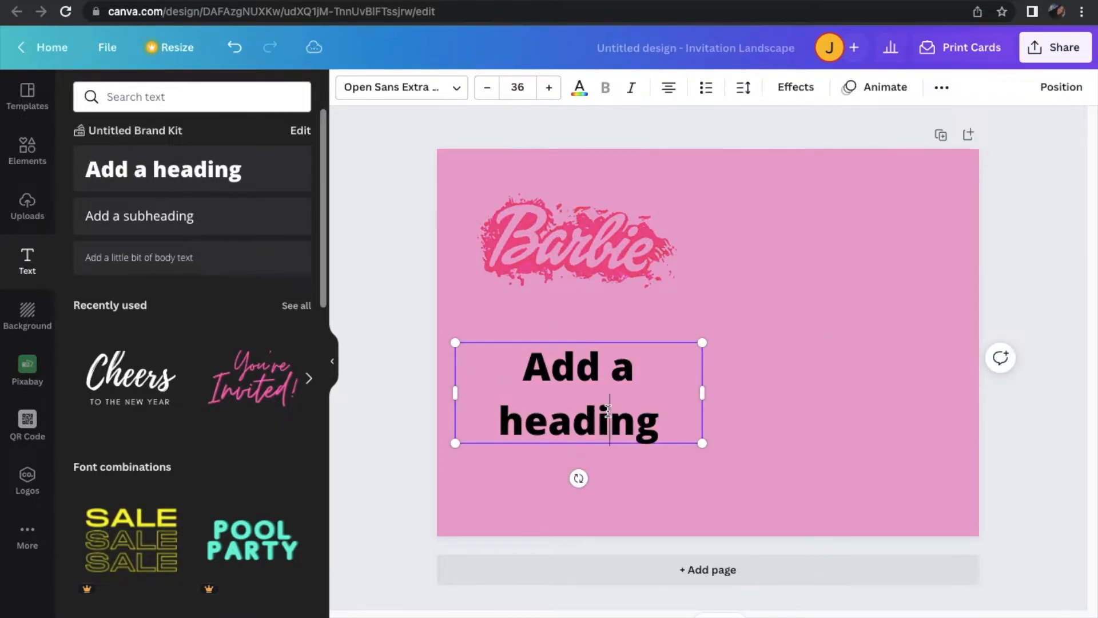
text(8)
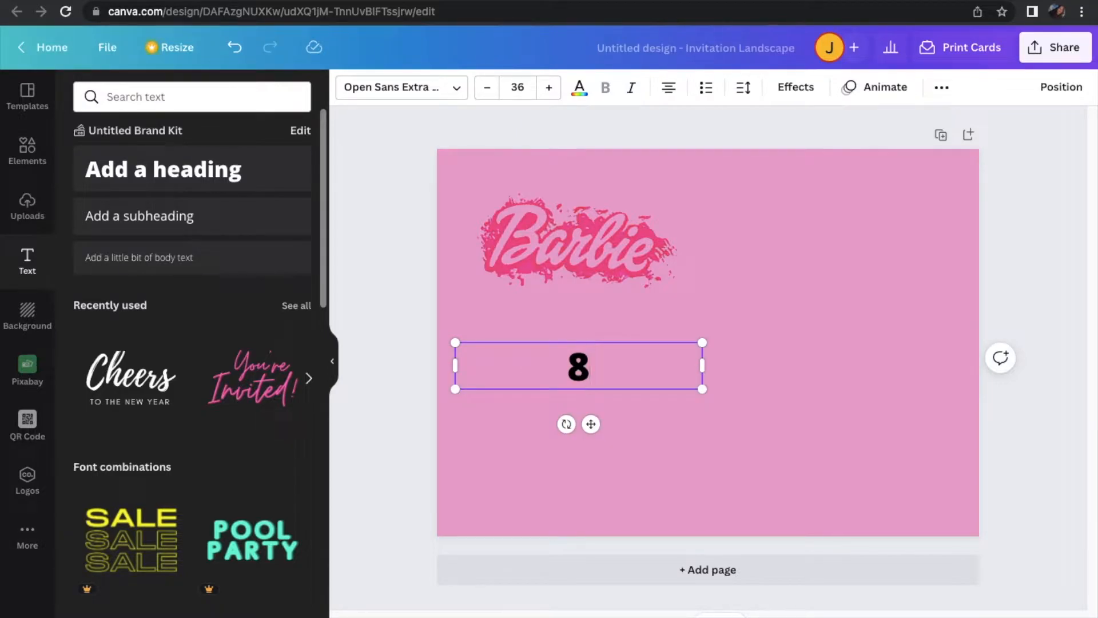
drag(707, 370, 709, 540)
click(578, 433)
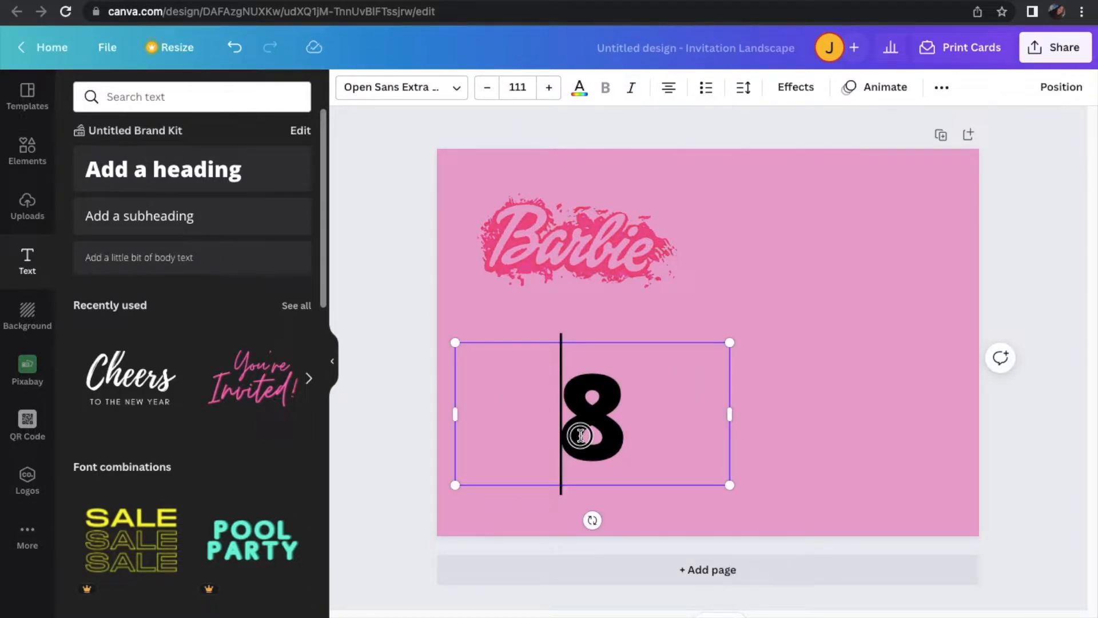
click(689, 316)
click(675, 367)
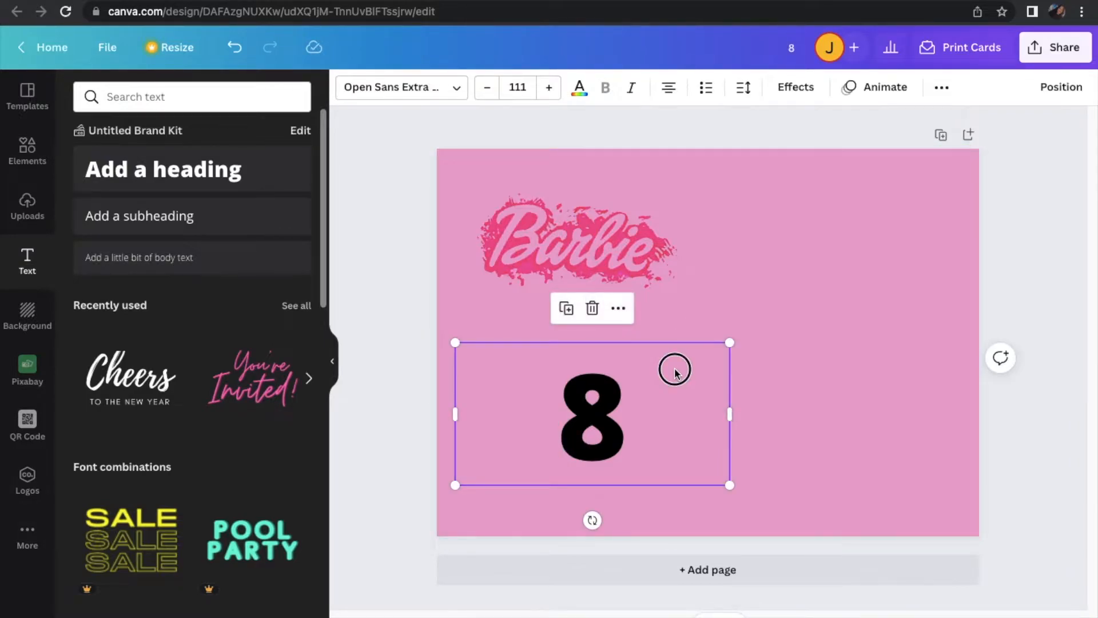
Move the 8 to the page's right half, narrow its text frame around the digit, and enlarge it to font size 412
drag(675, 367, 860, 241)
drag(915, 284, 865, 296)
drag(866, 353, 918, 513)
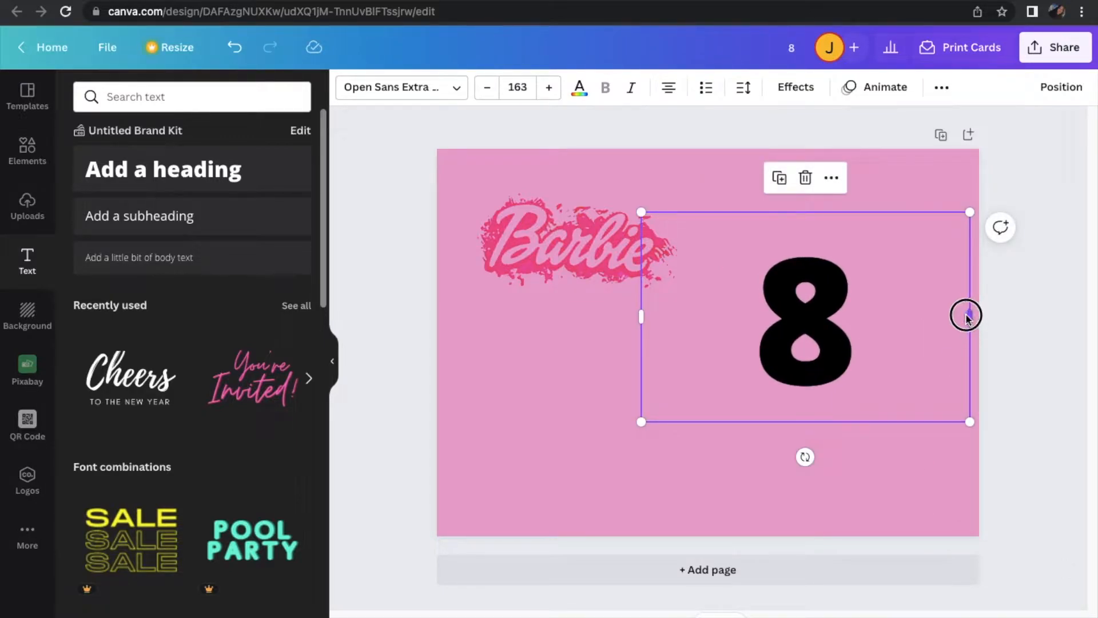
drag(966, 316, 814, 318)
drag(815, 422, 960, 552)
drag(940, 394, 835, 392)
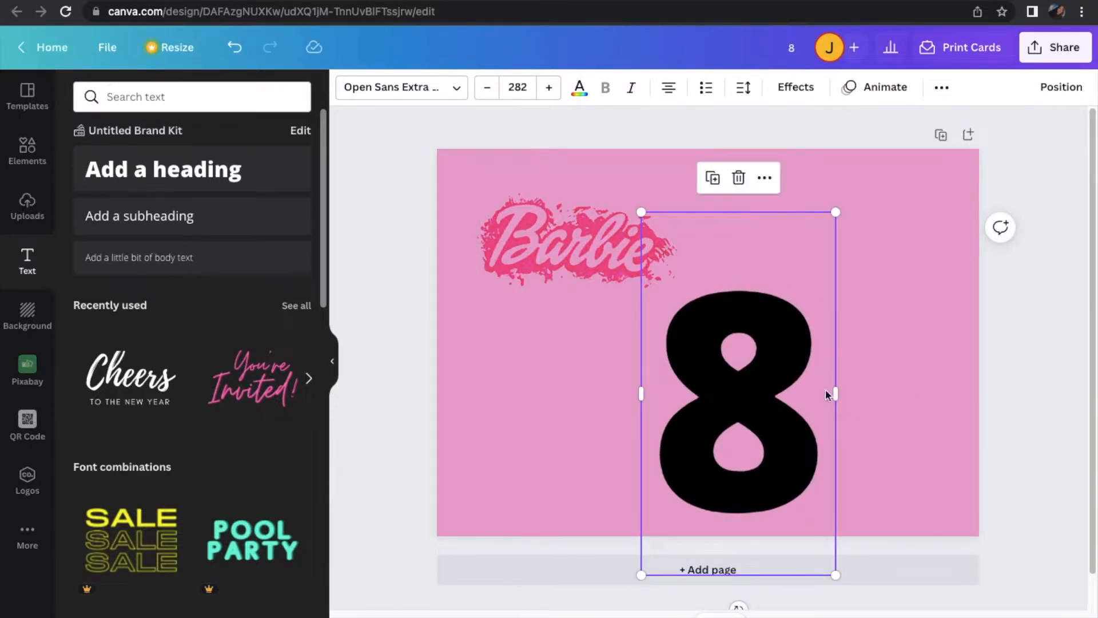
drag(770, 397, 826, 255)
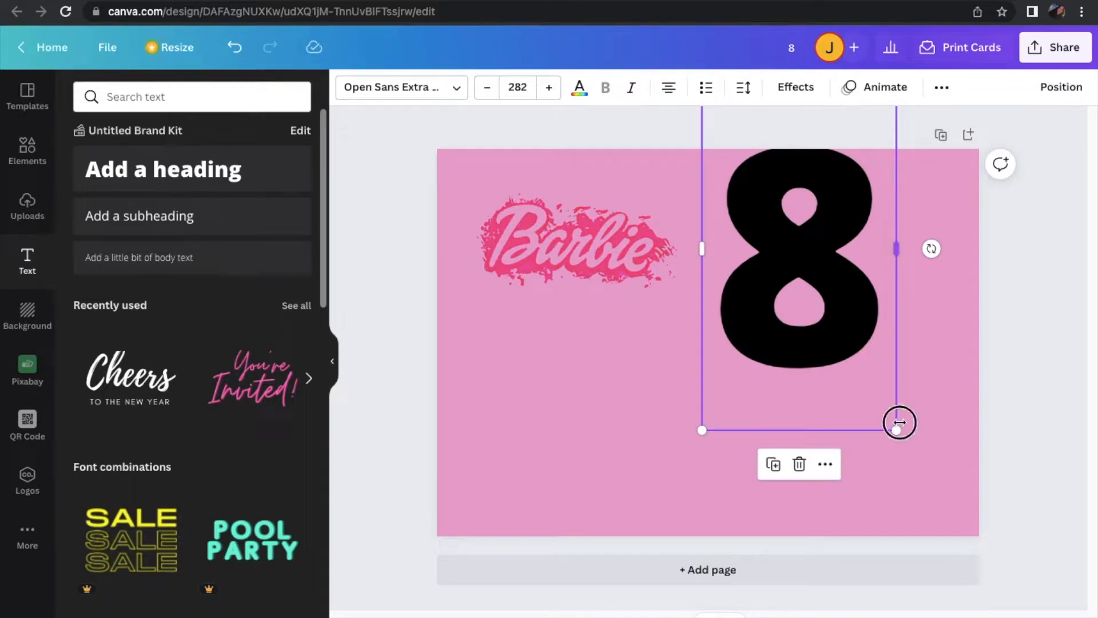
drag(895, 436, 970, 610)
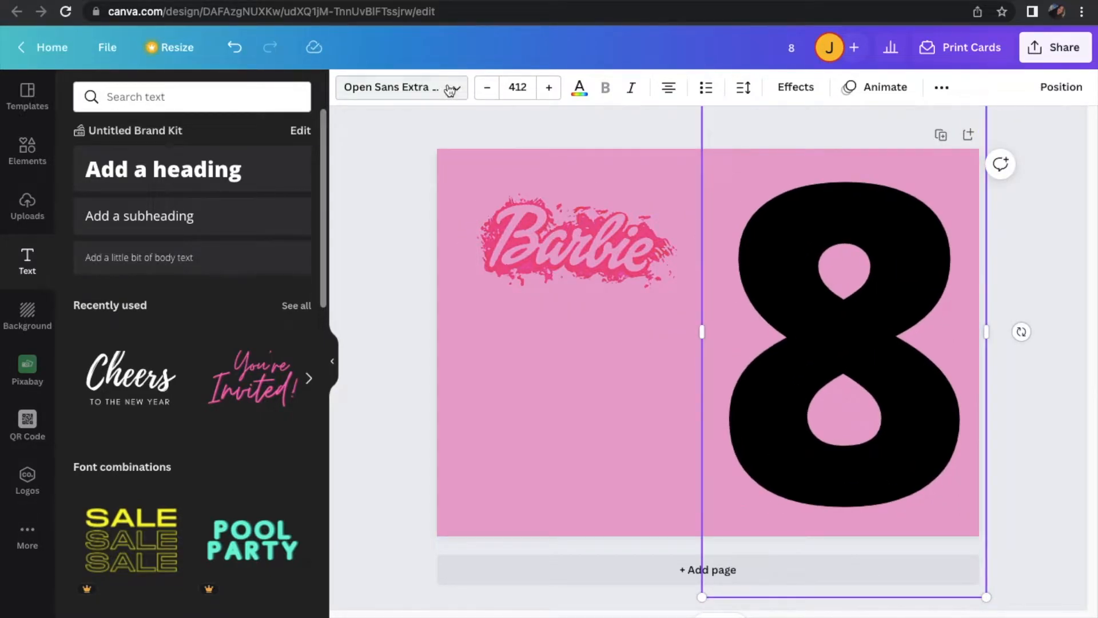
Set the 8's font to Abhaya Libre Regular and its colour to white
click(450, 89)
click(197, 239)
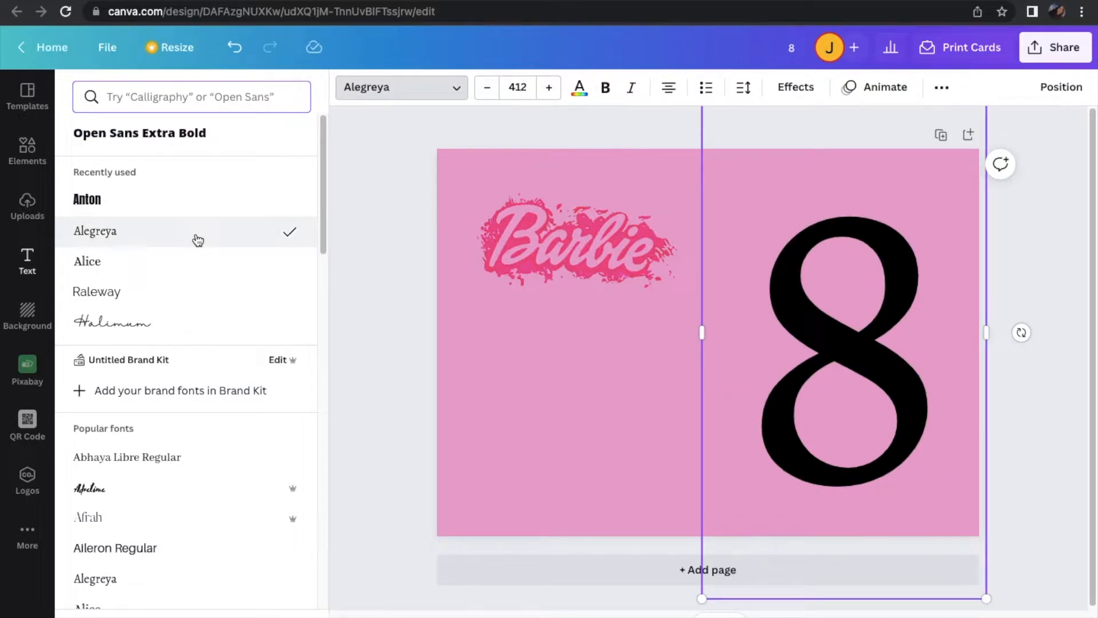
click(182, 274)
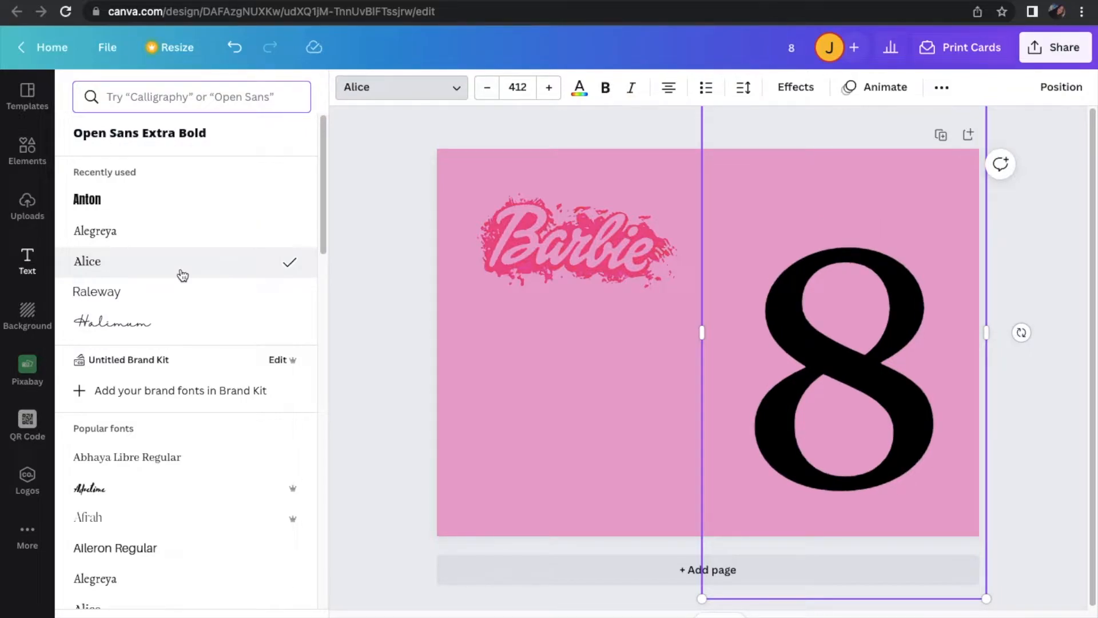
click(177, 299)
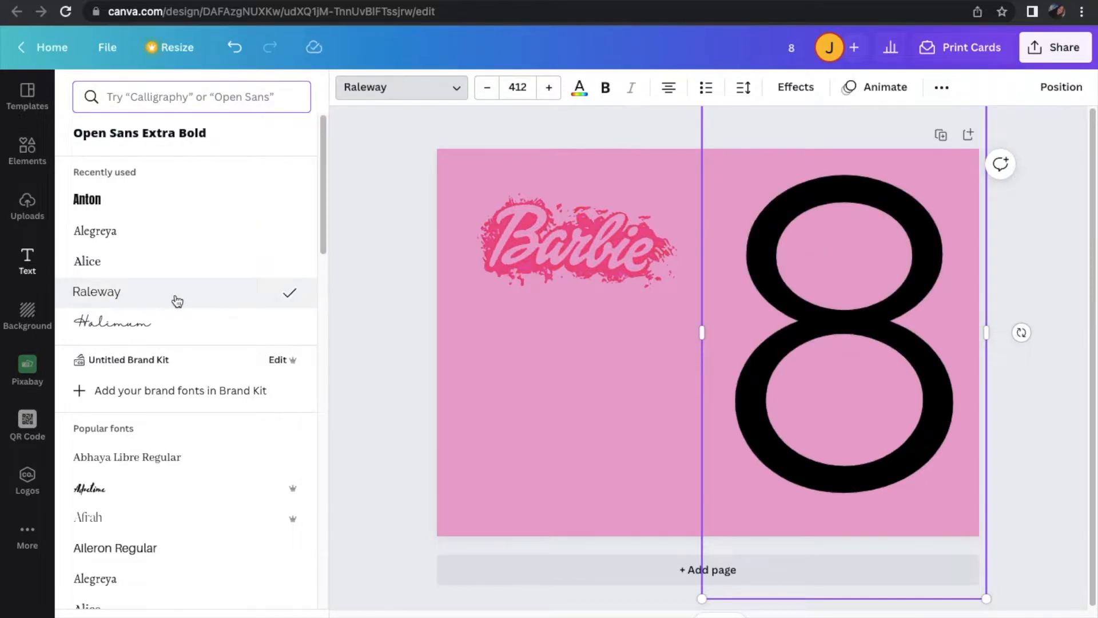
click(157, 238)
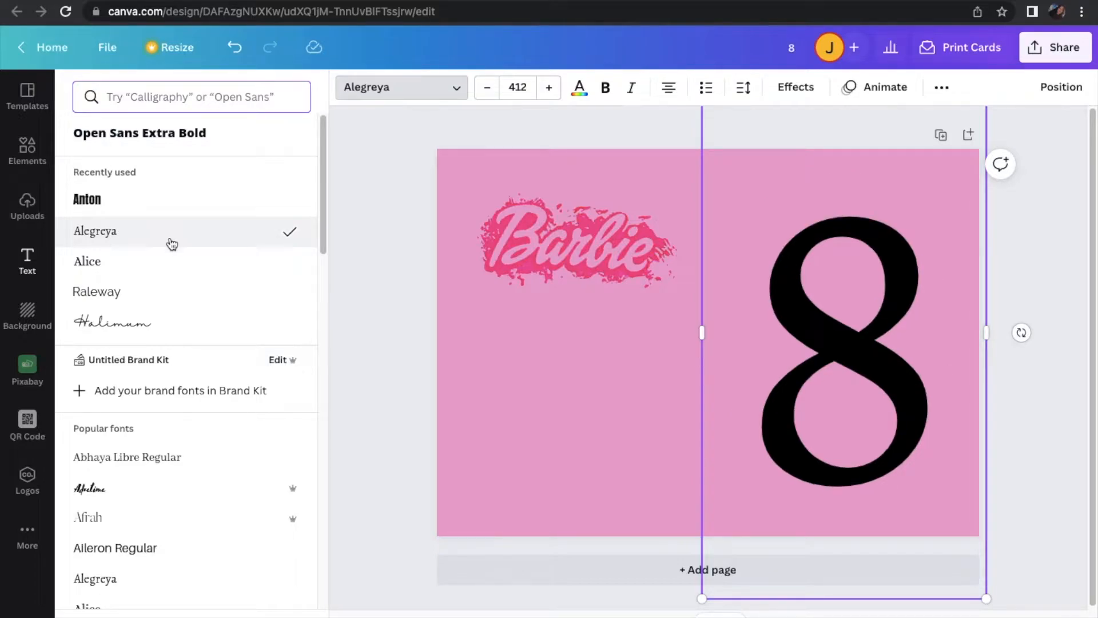
click(122, 458)
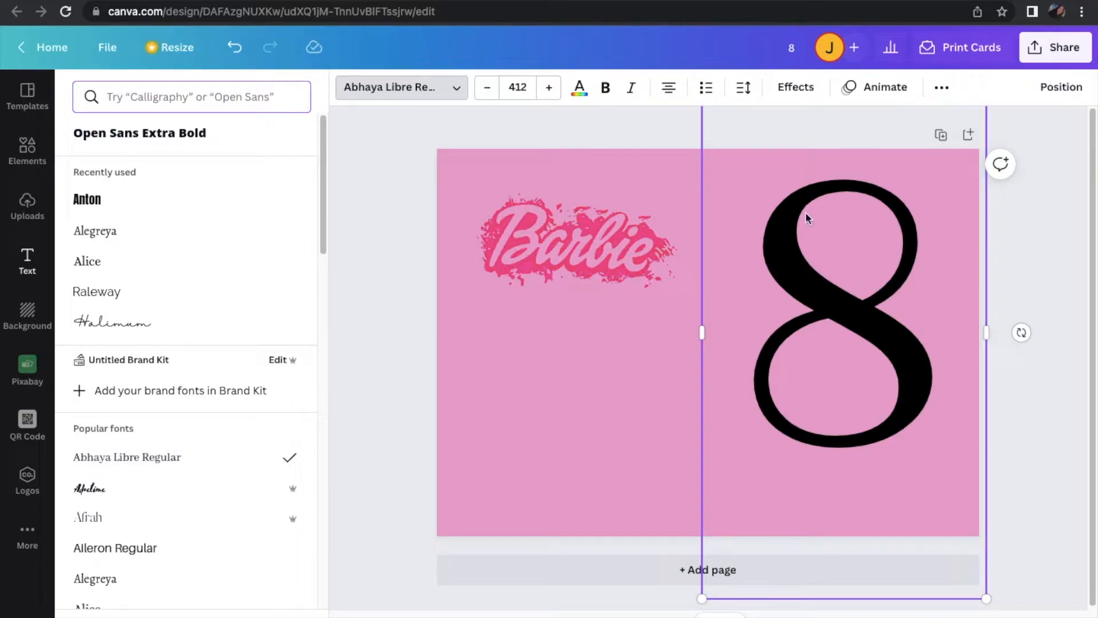
click(579, 89)
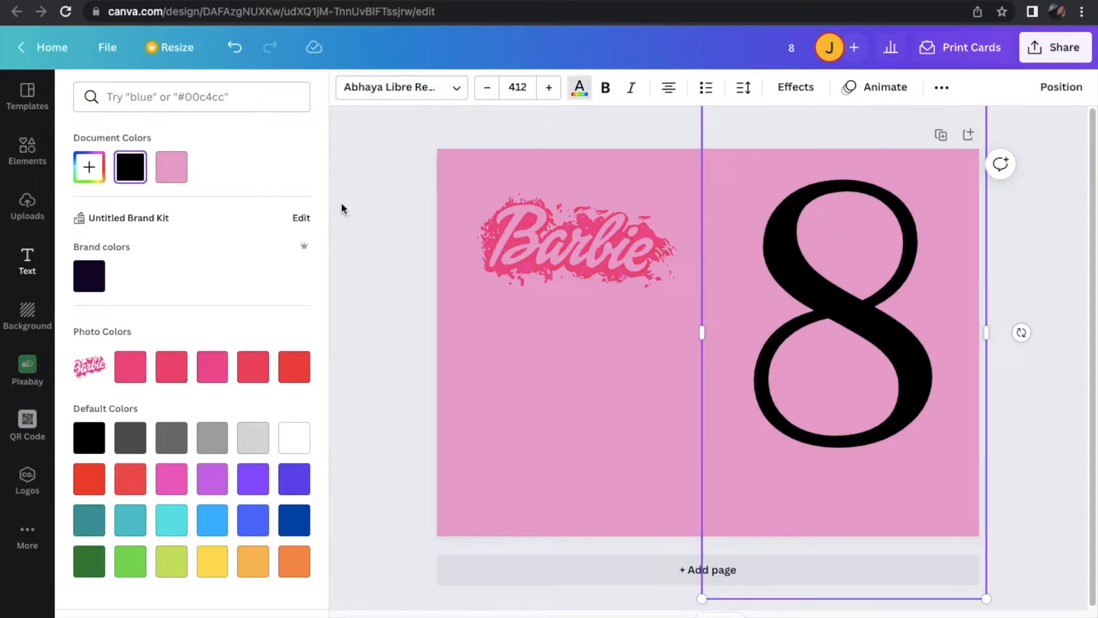
click(303, 450)
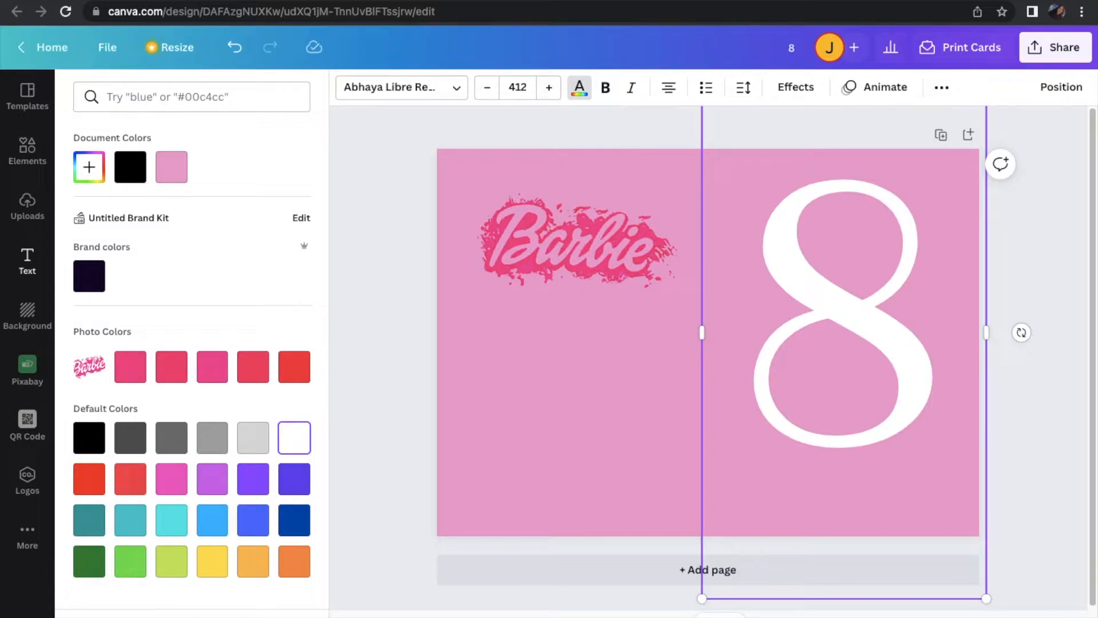
Enlarge the 8 to font size 556 and position it to fill nearly the full page height near the right edge
scroll(801, 554, down, 5)
drag(885, 501, 881, 475)
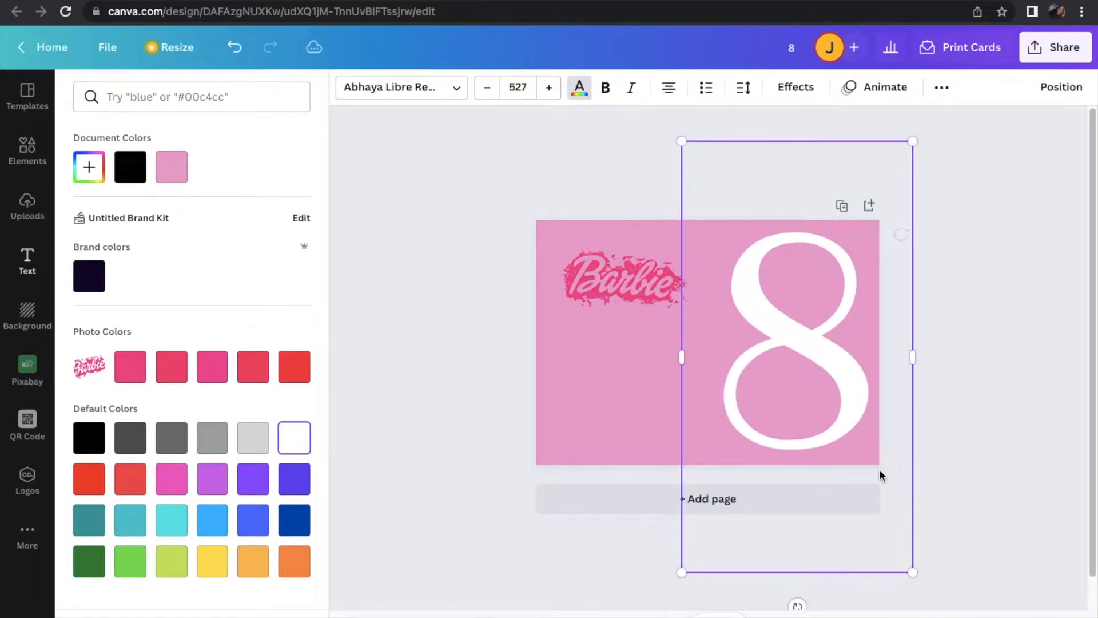
drag(912, 572, 927, 596)
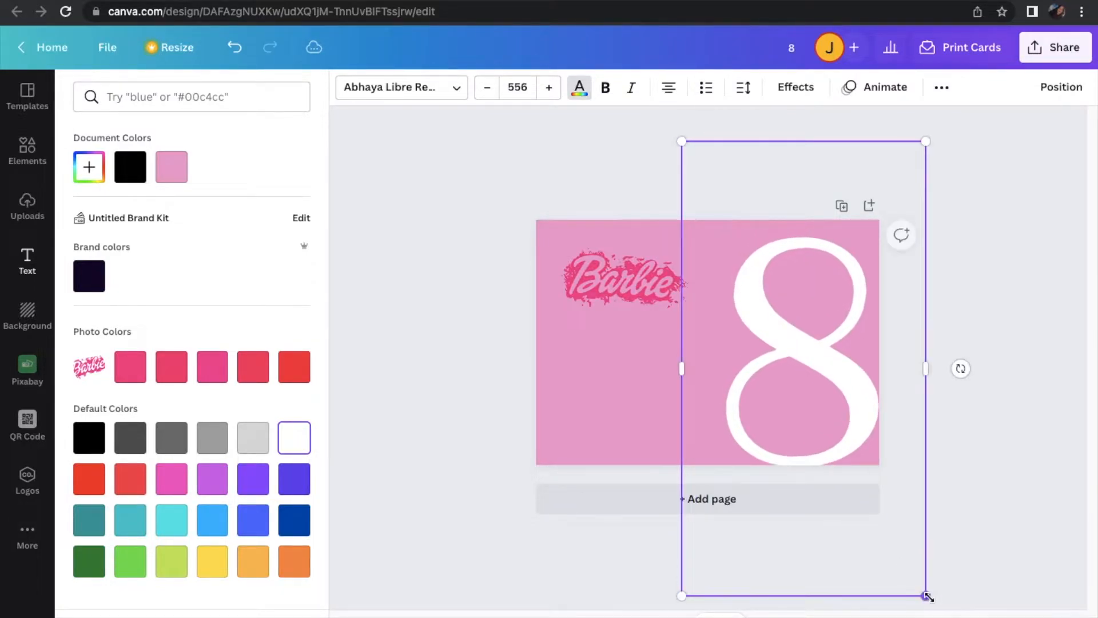
mouse_move(899, 531)
mouse_down()
mouse_move(887, 519)
mouse_move(893, 527)
mouse_up()
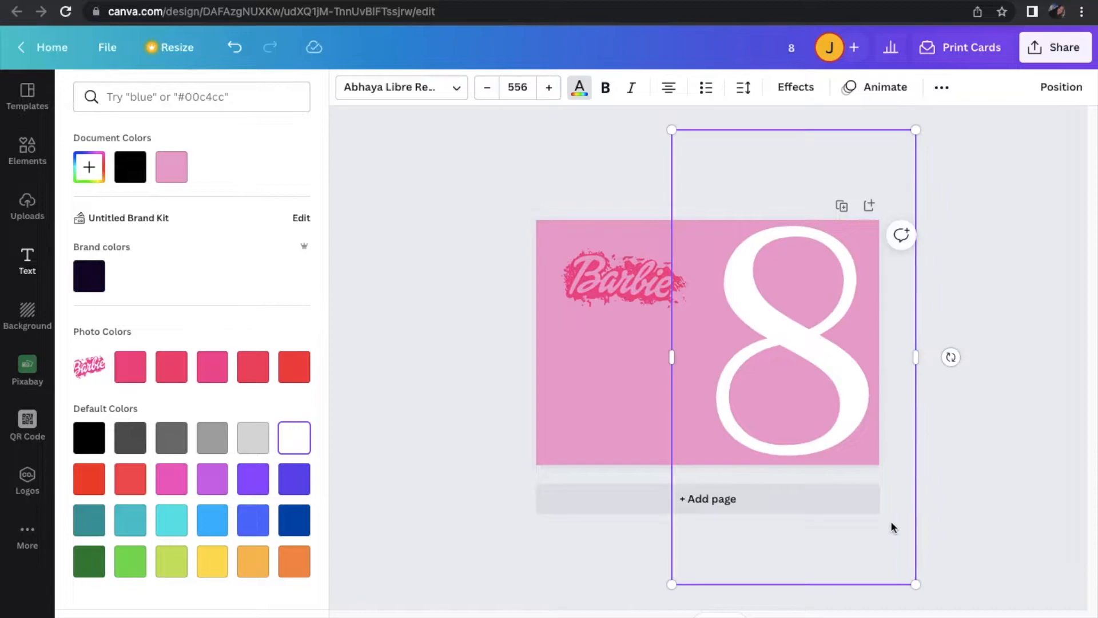
Add the uploaded seated Barbie image to the page and remove its checkered background
click(28, 201)
click(145, 358)
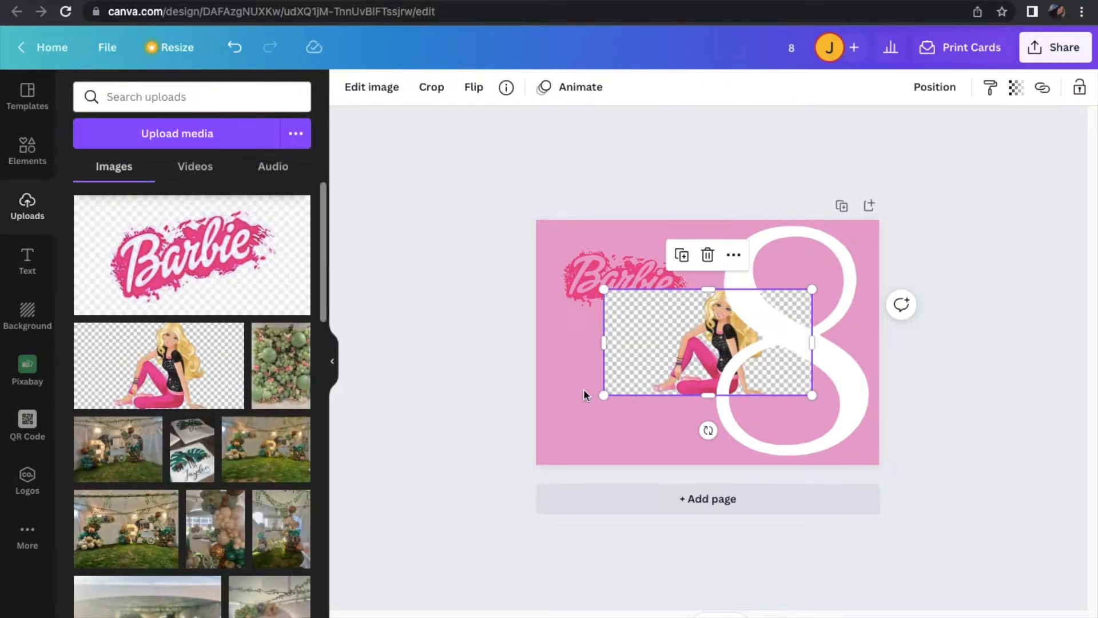
double_click(644, 365)
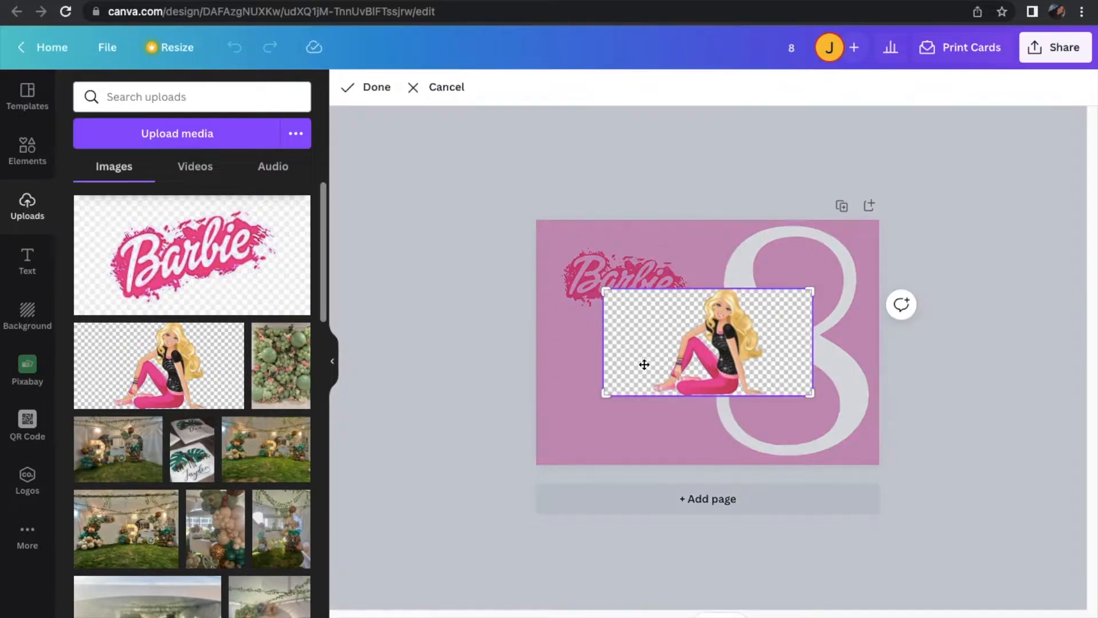
click(443, 89)
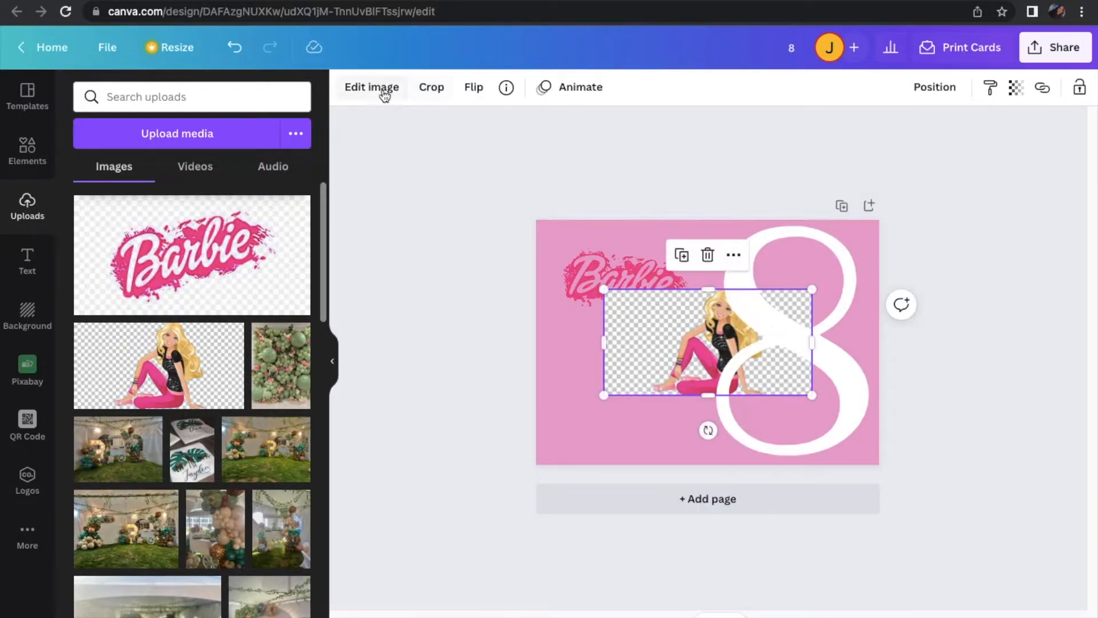
click(375, 88)
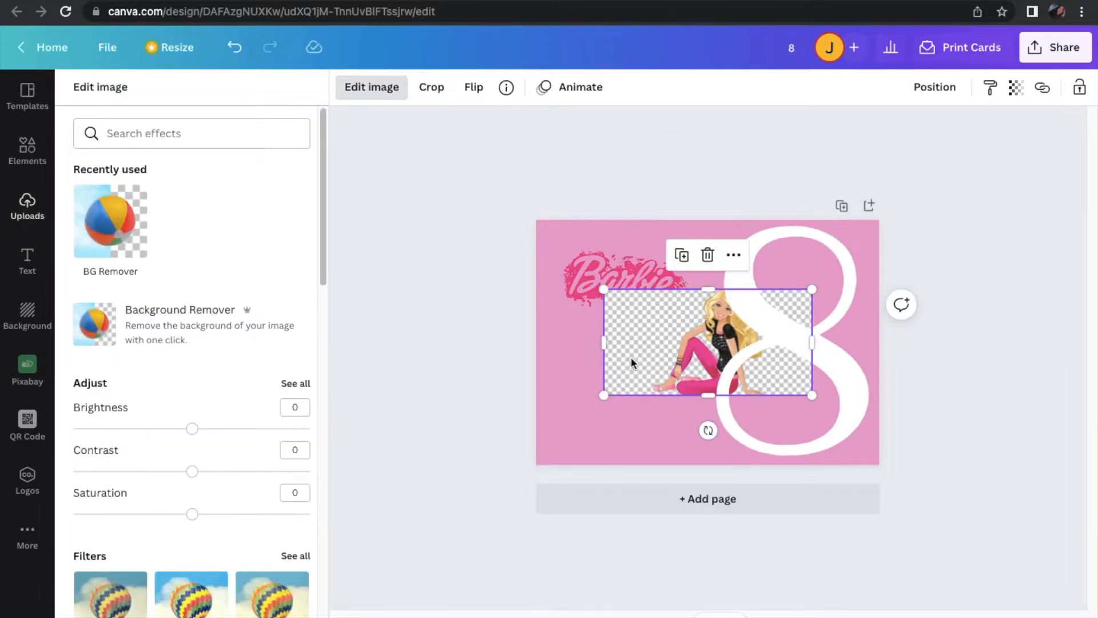
click(106, 240)
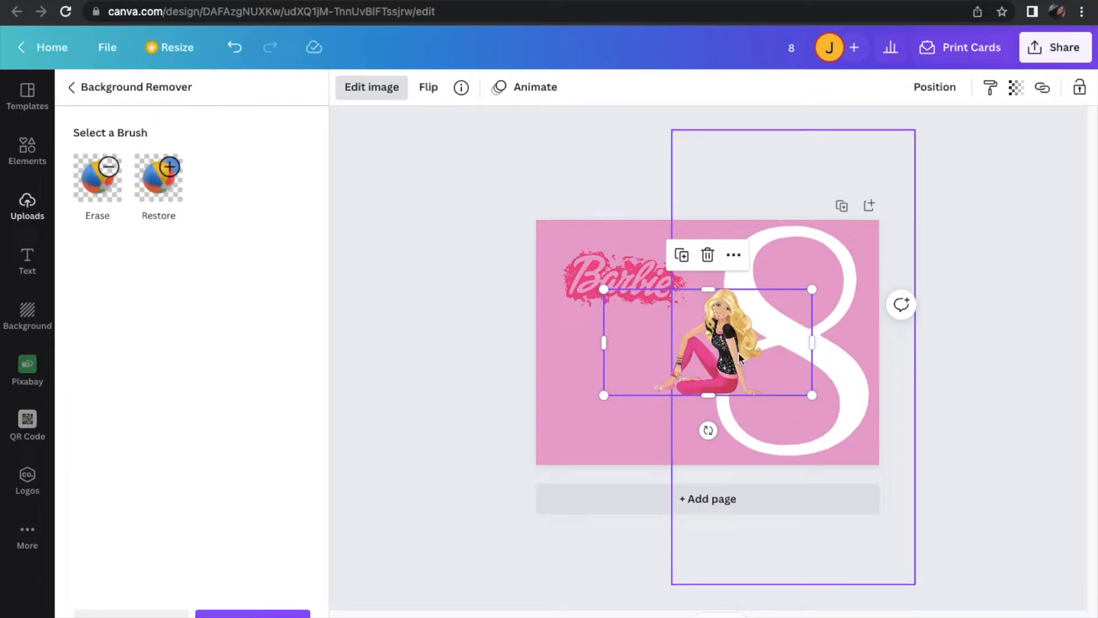
Crop the empty side margins of the seated Barbie image so its frame fits closely around the figure
drag(812, 342, 771, 343)
drag(605, 341, 645, 341)
click(708, 350)
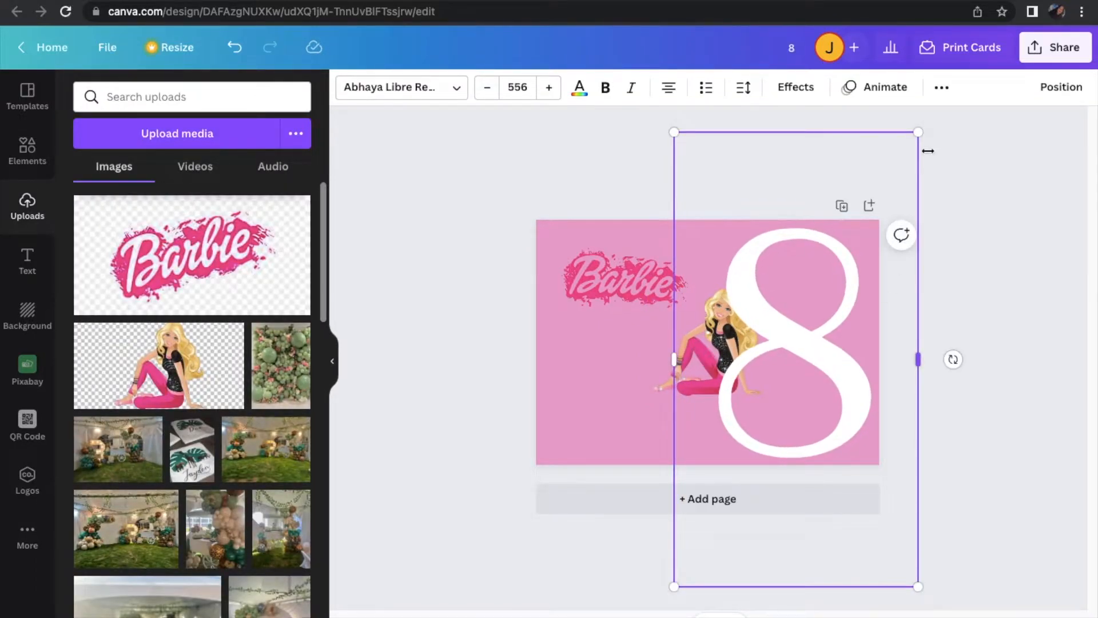
Enlarge the 8 to font size 571 and send it backward behind the seated Barbie
drag(915, 132, 924, 119)
drag(904, 171, 904, 179)
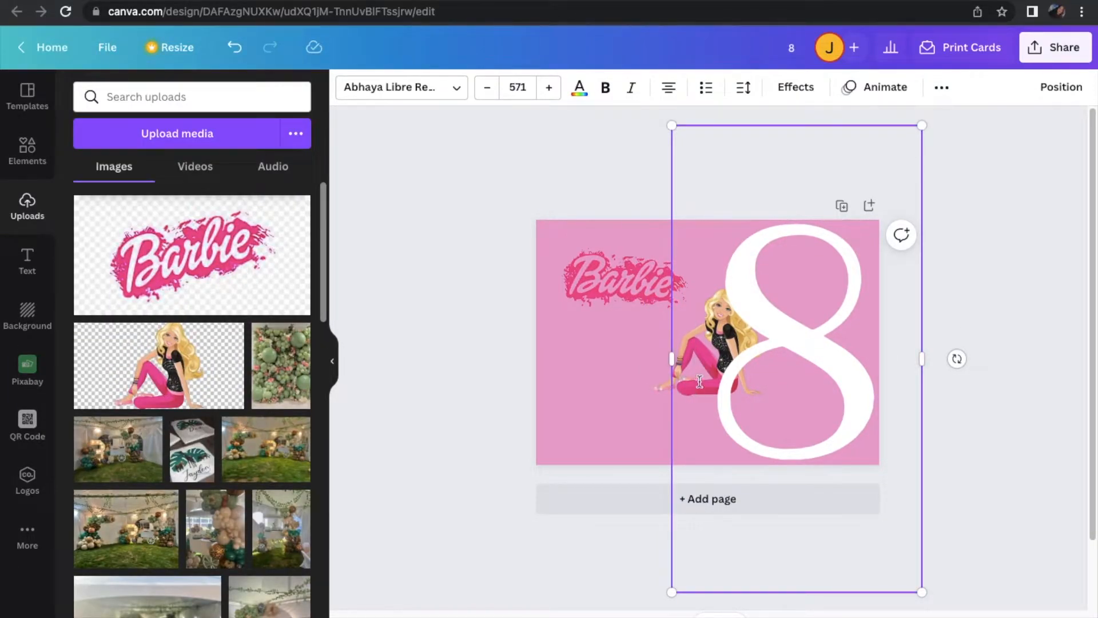
click(941, 89)
click(1061, 86)
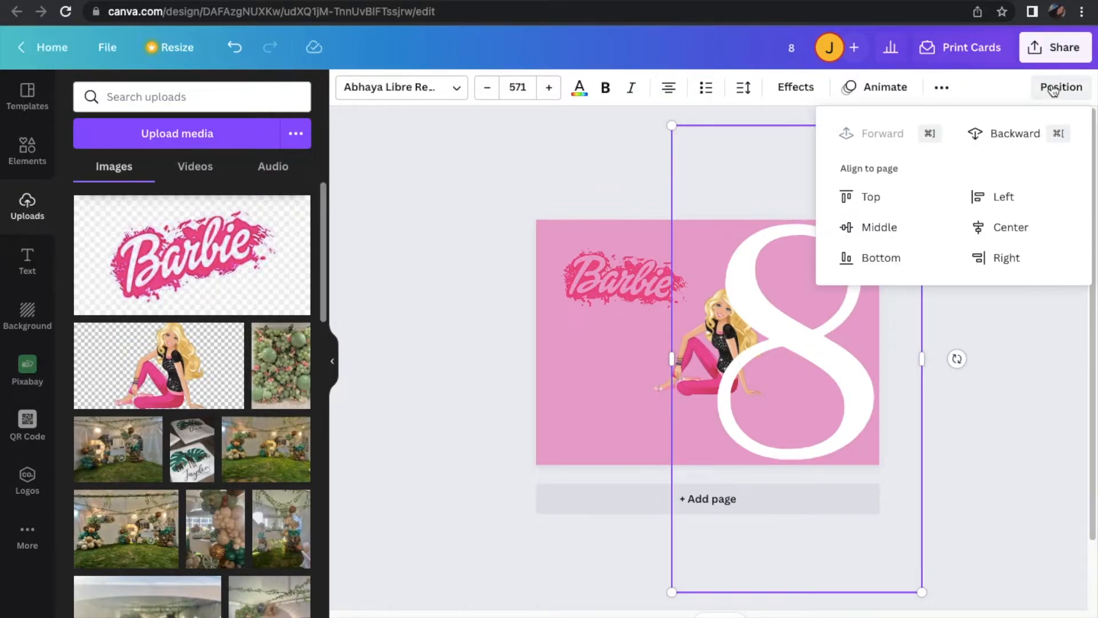
click(1024, 130)
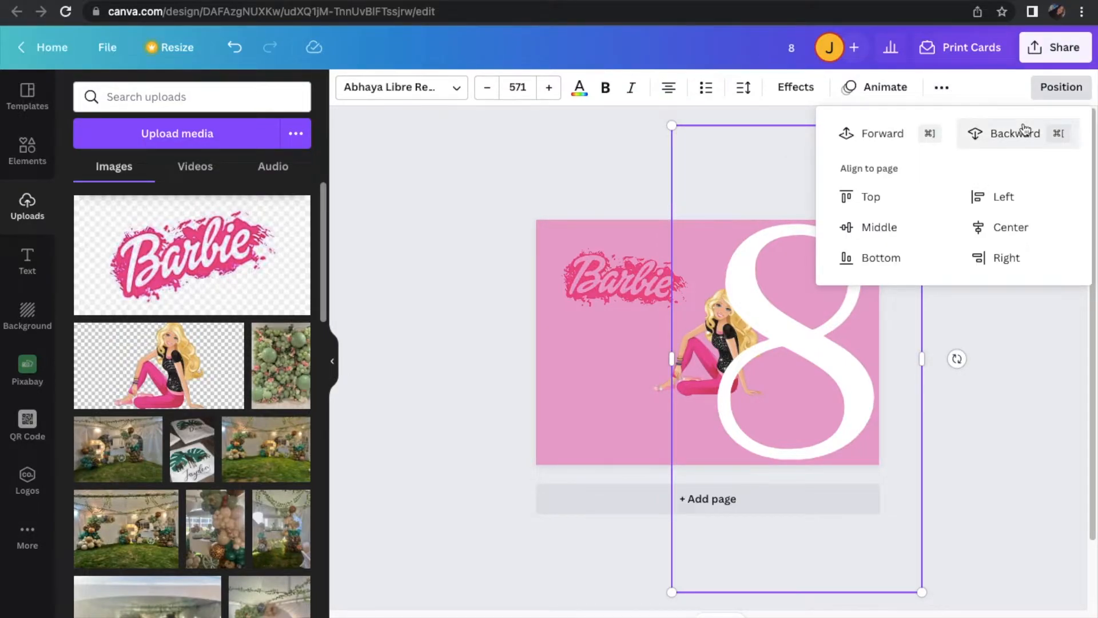
Move the seated Barbie to the page's bottom edge, in front of the lower loop of the 8, and deselect it
click(693, 372)
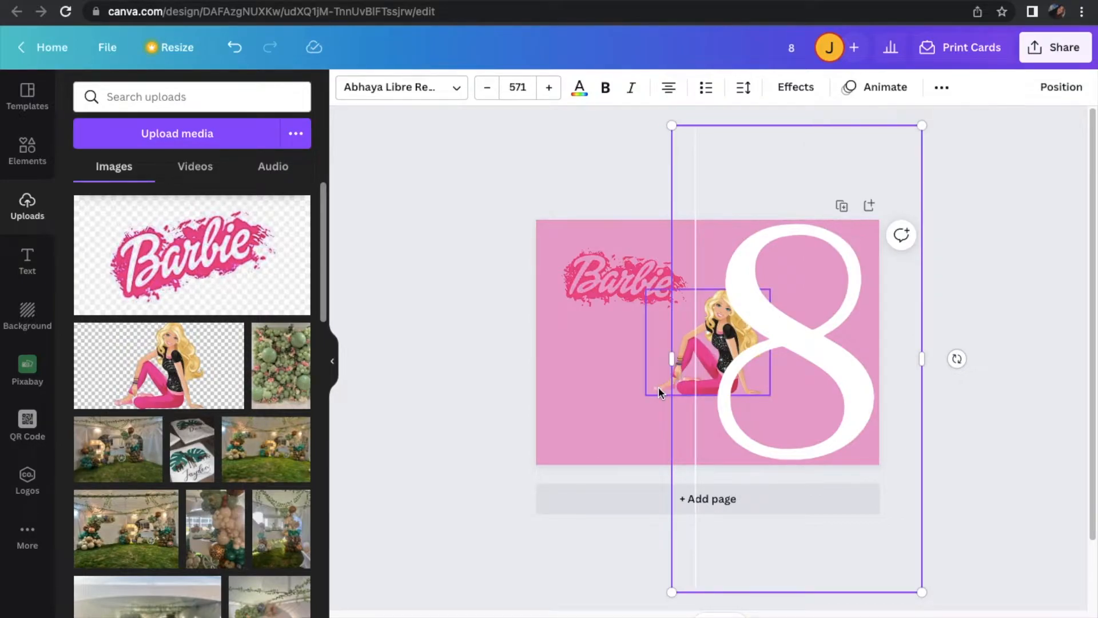
click(658, 388)
drag(658, 390, 757, 460)
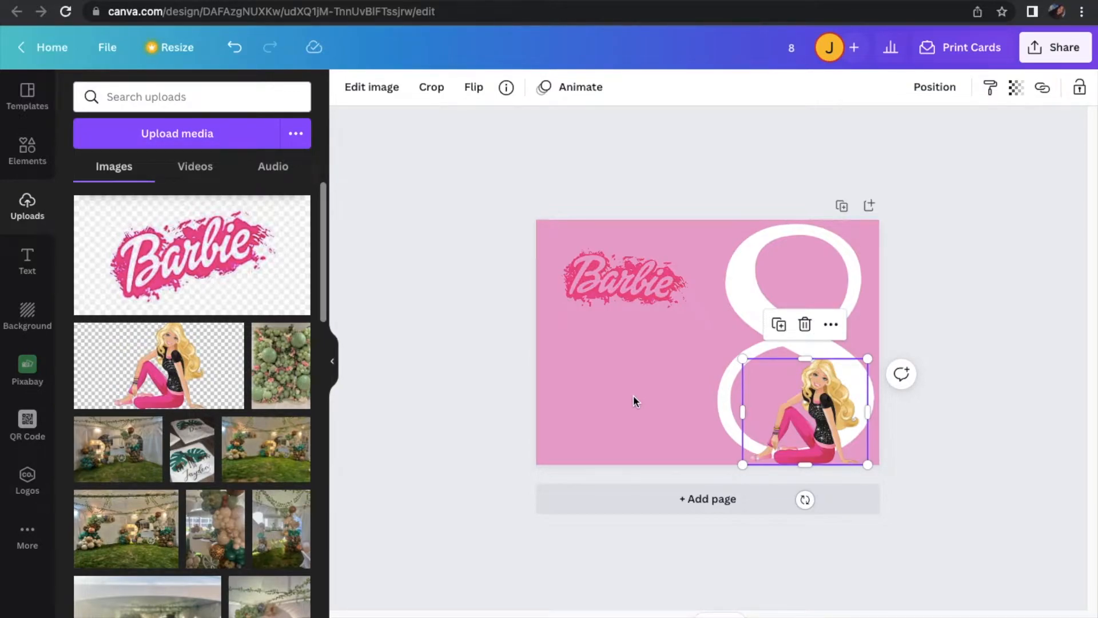
click(915, 292)
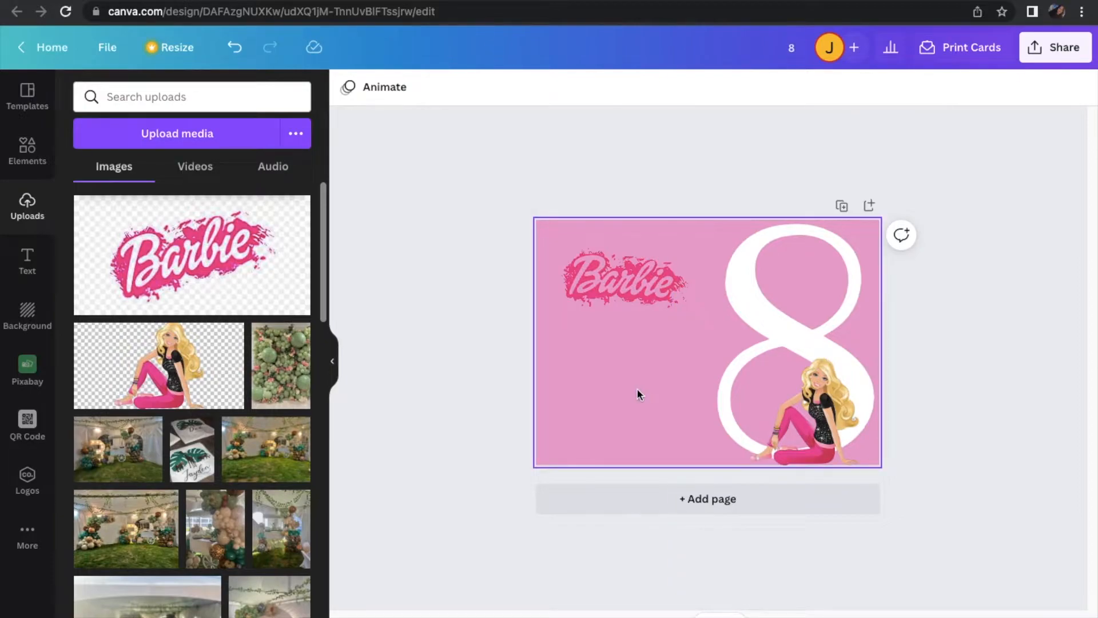
Add a white subheading reading "Come On" and place it just above the Barbie logo
click(33, 262)
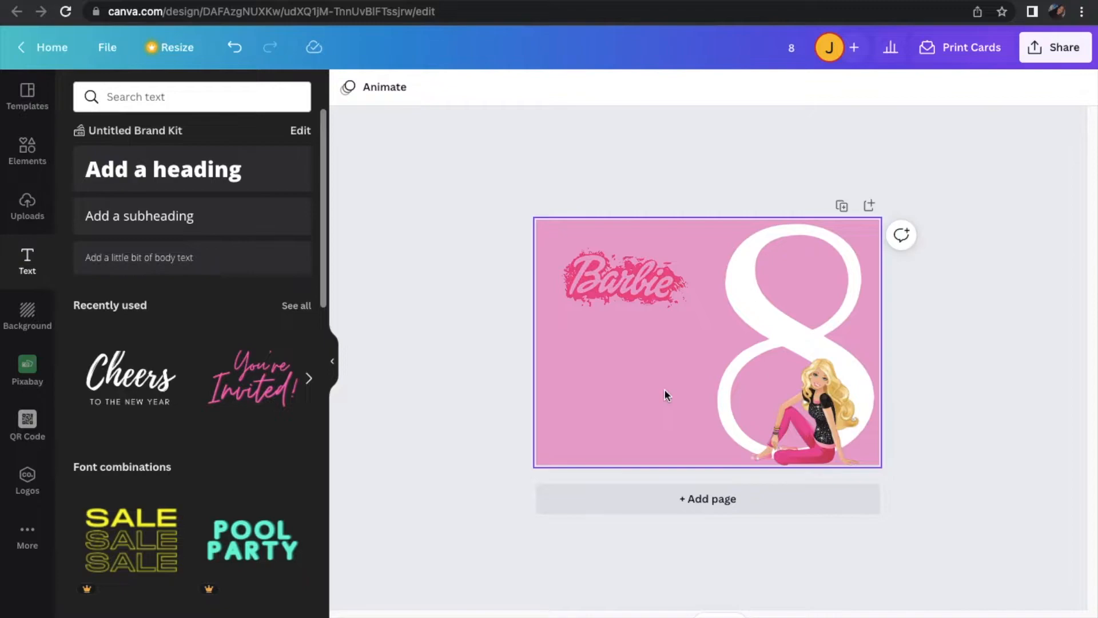
click(191, 223)
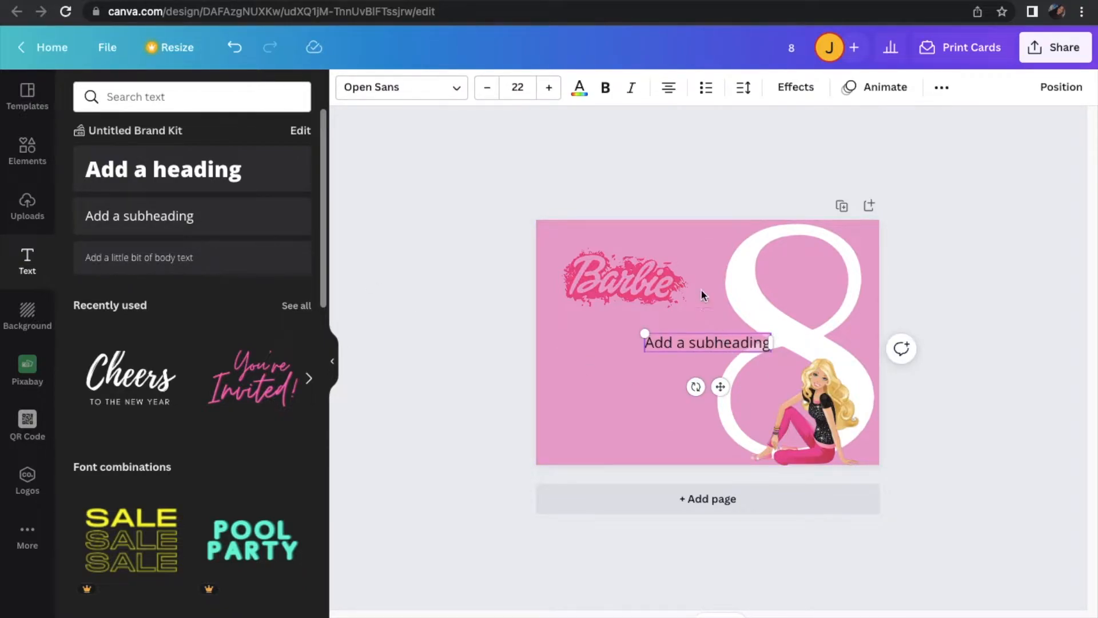
click(579, 92)
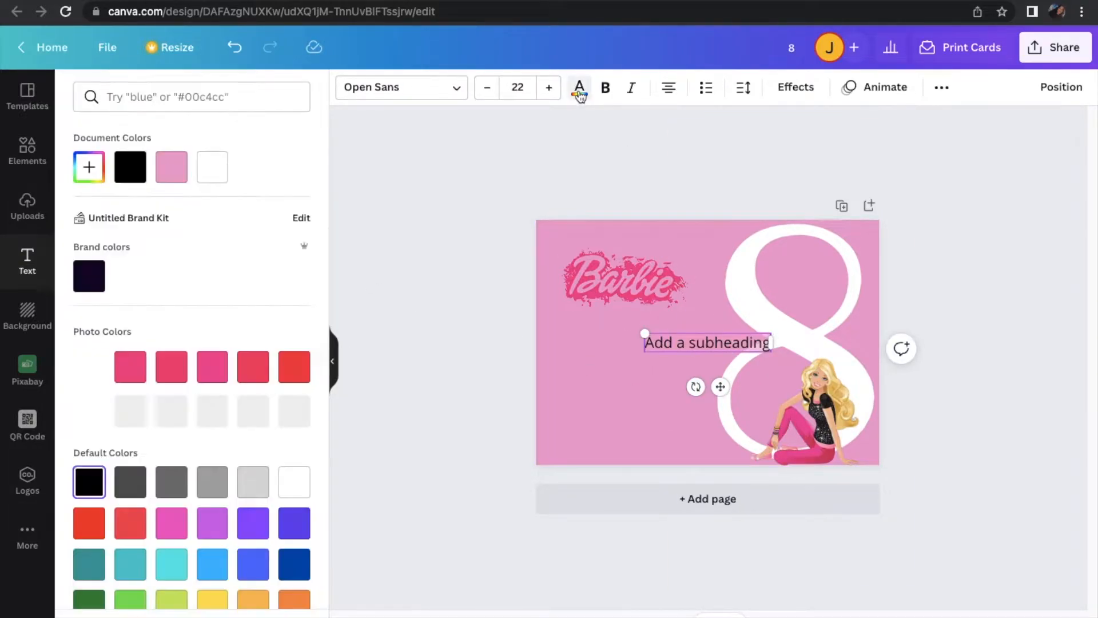
click(206, 173)
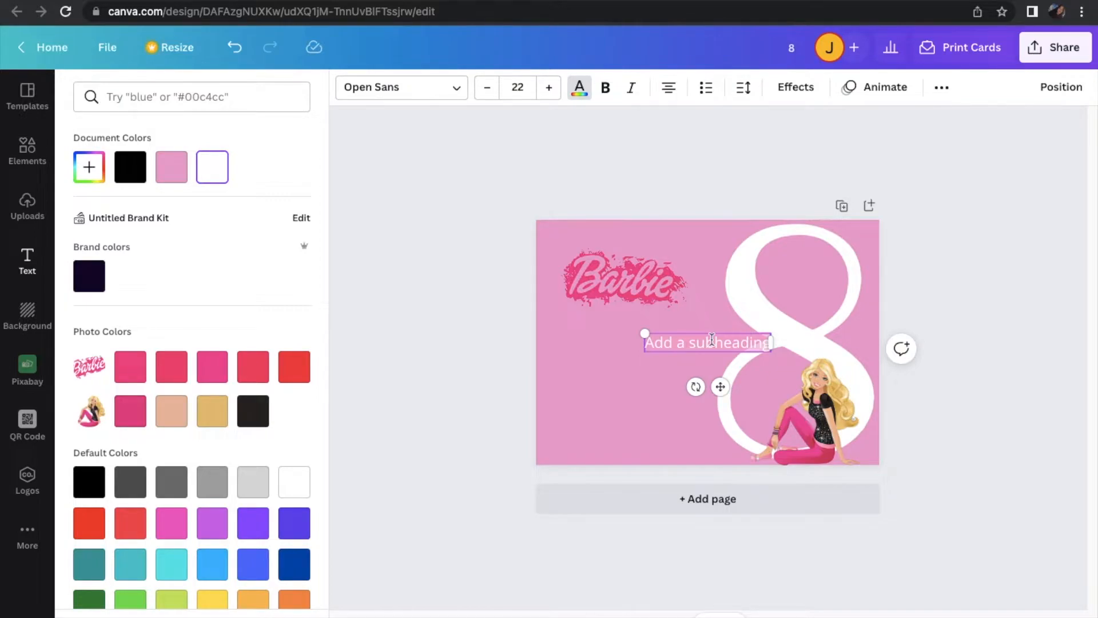
text(Come)
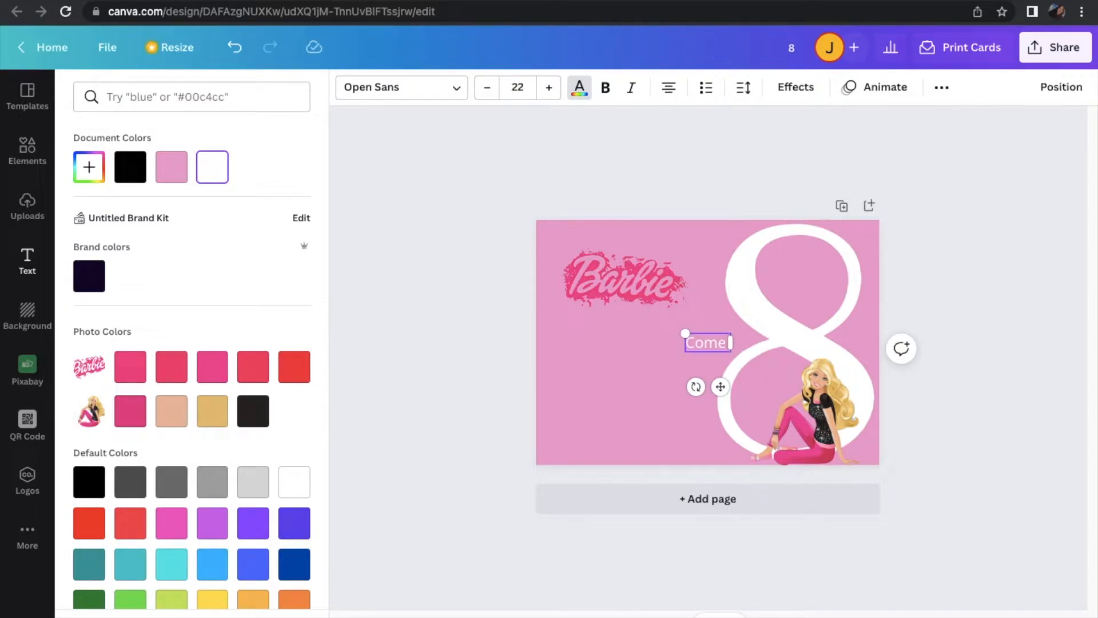
text( On)
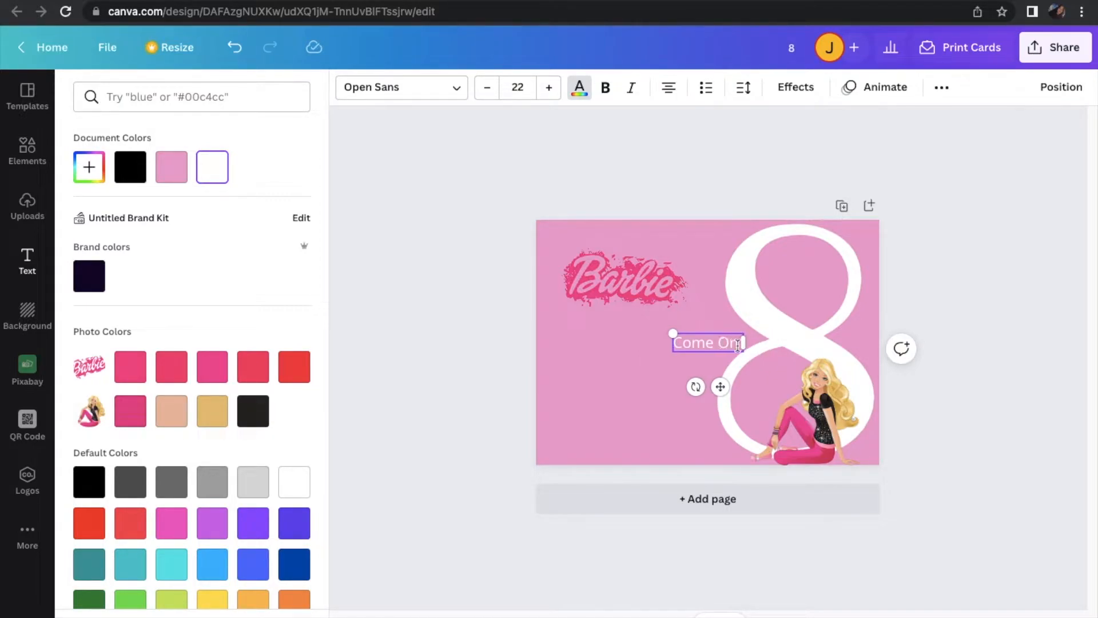
drag(720, 386, 632, 285)
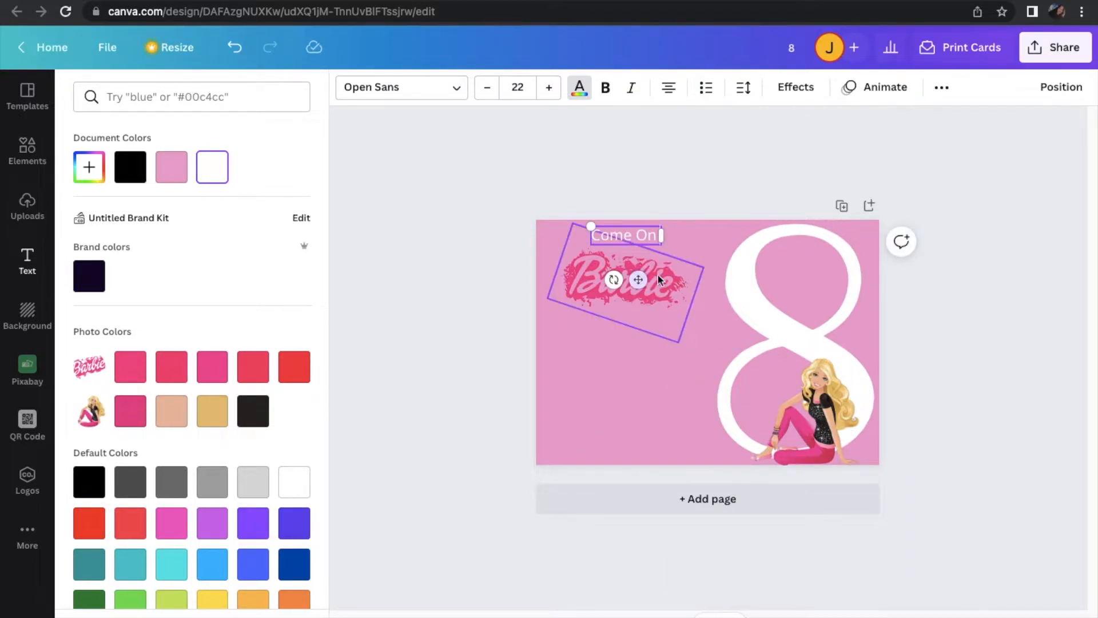
Try the Alegreya, Alice and Argent fonts on the "Come On" text
click(437, 98)
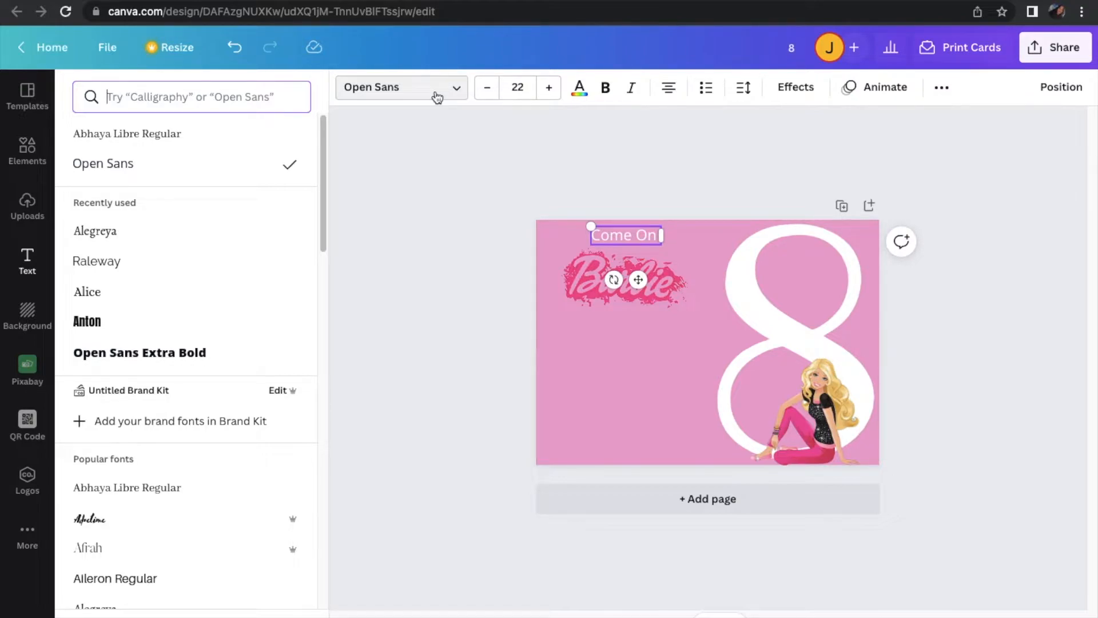
click(174, 239)
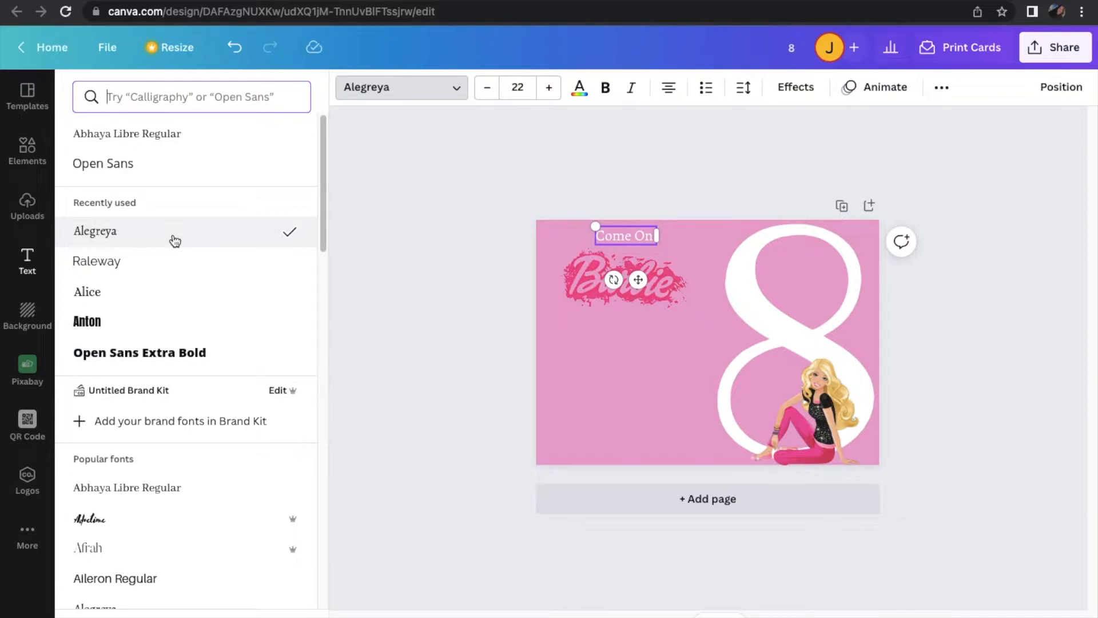
scroll(181, 294, down, 5)
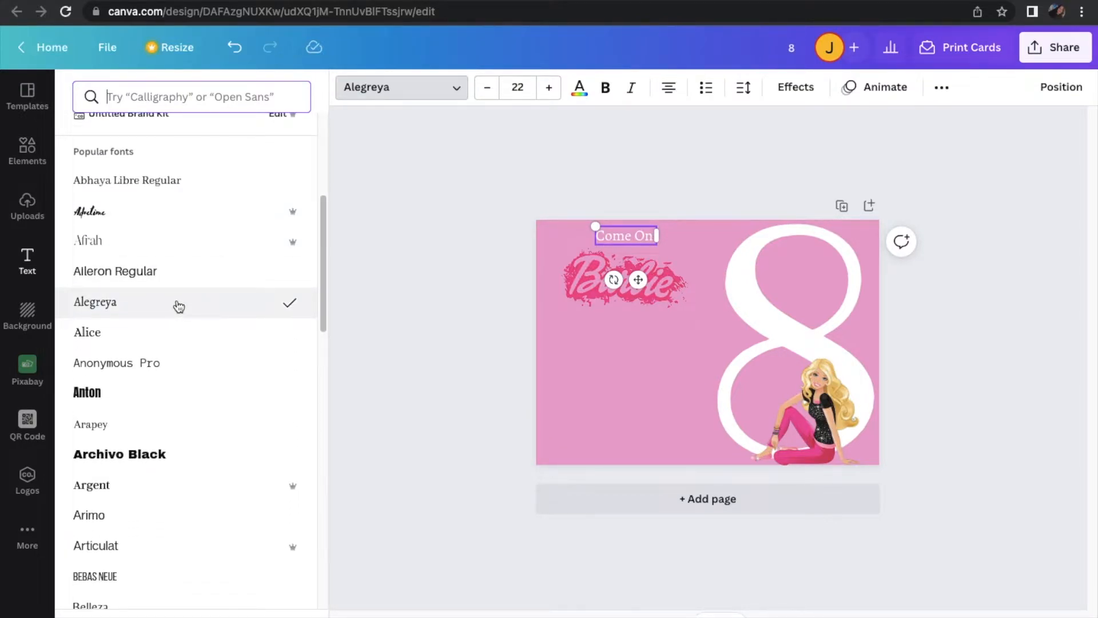
click(176, 337)
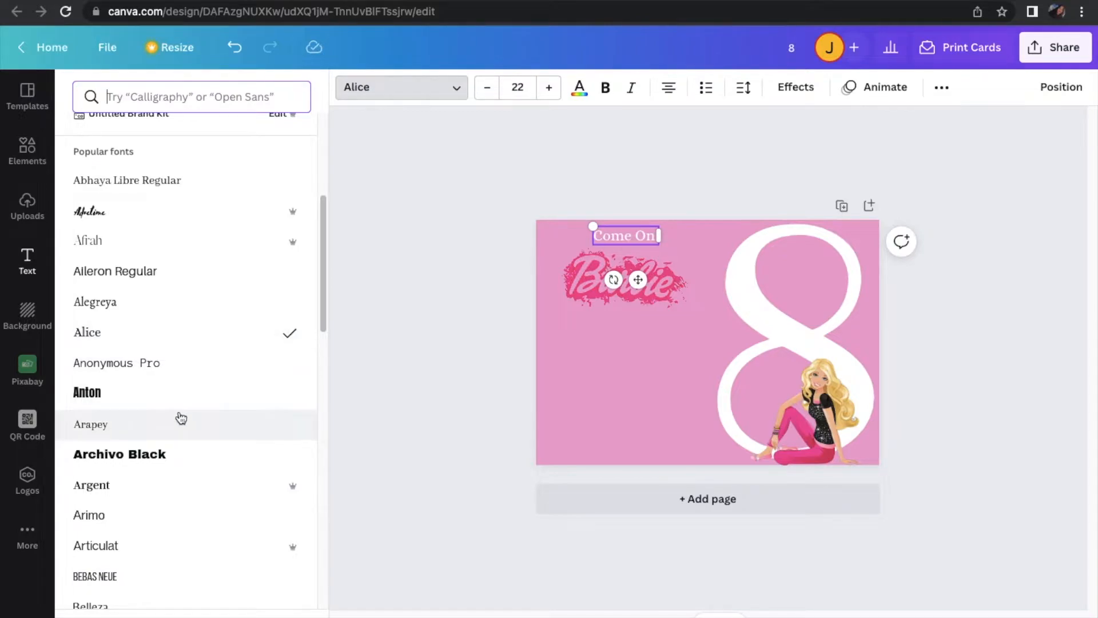
scroll(178, 372, down, 4)
scroll(181, 419, up, 4)
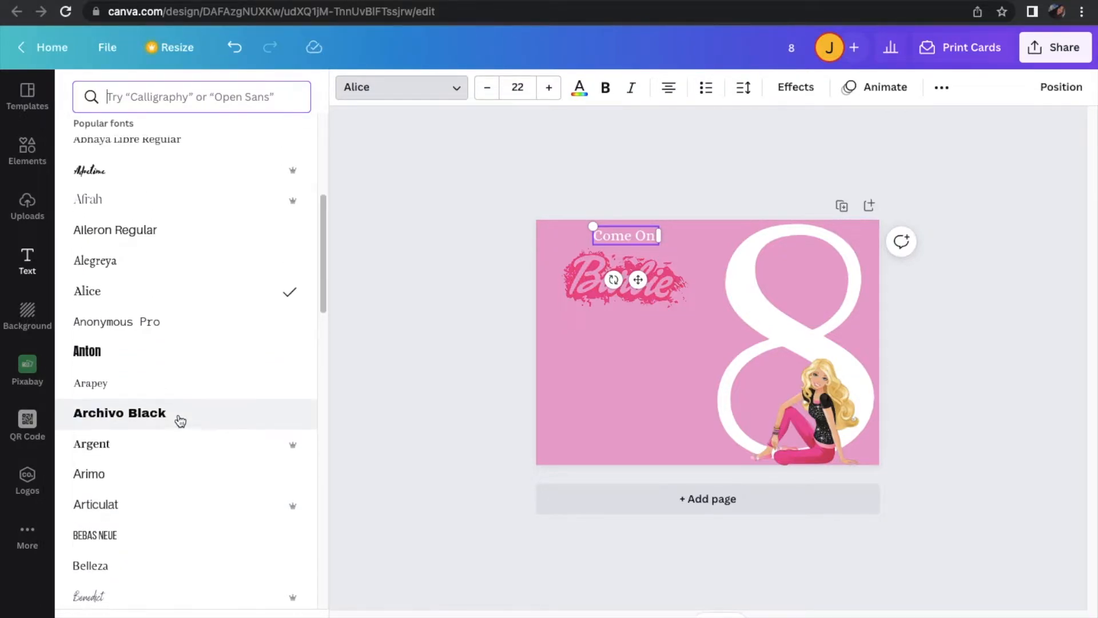
scroll(179, 420, down, 3)
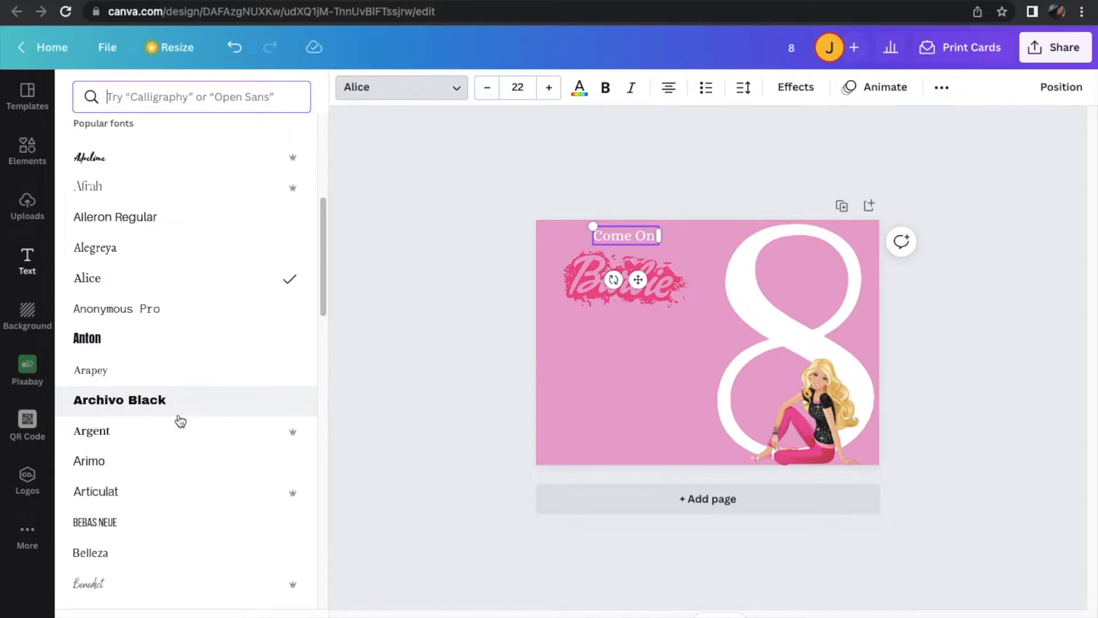
click(171, 280)
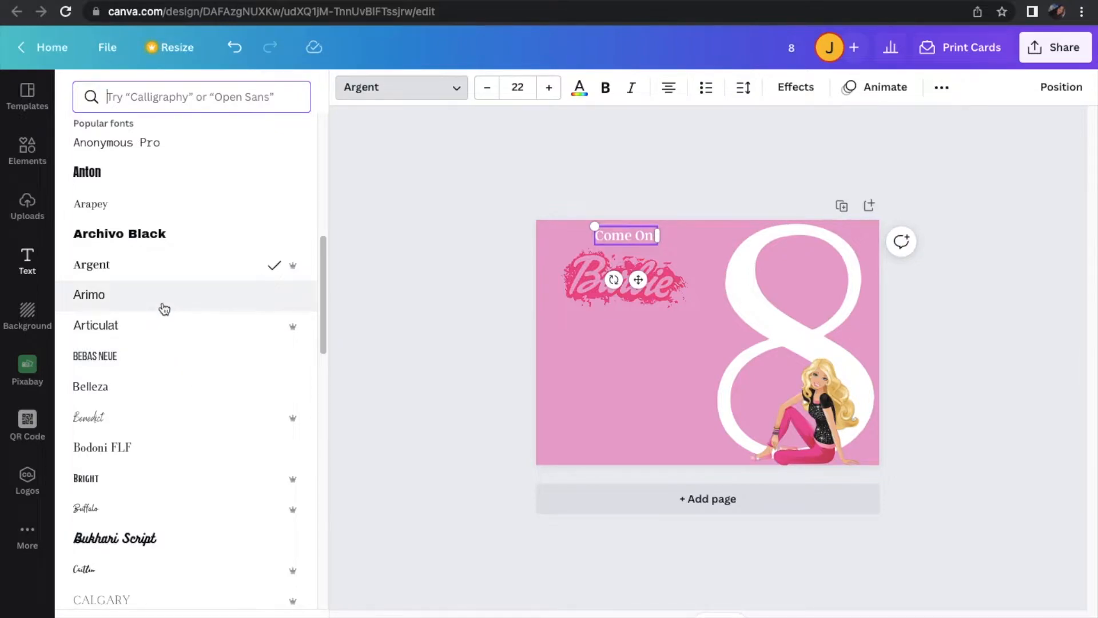
Try the Arimo and Agrandir Narrow Black fonts on the "Come On" text
click(164, 309)
scroll(240, 346, down, 5)
scroll(241, 349, down, 8)
scroll(240, 349, down, 8)
scroll(240, 349, down, 8)
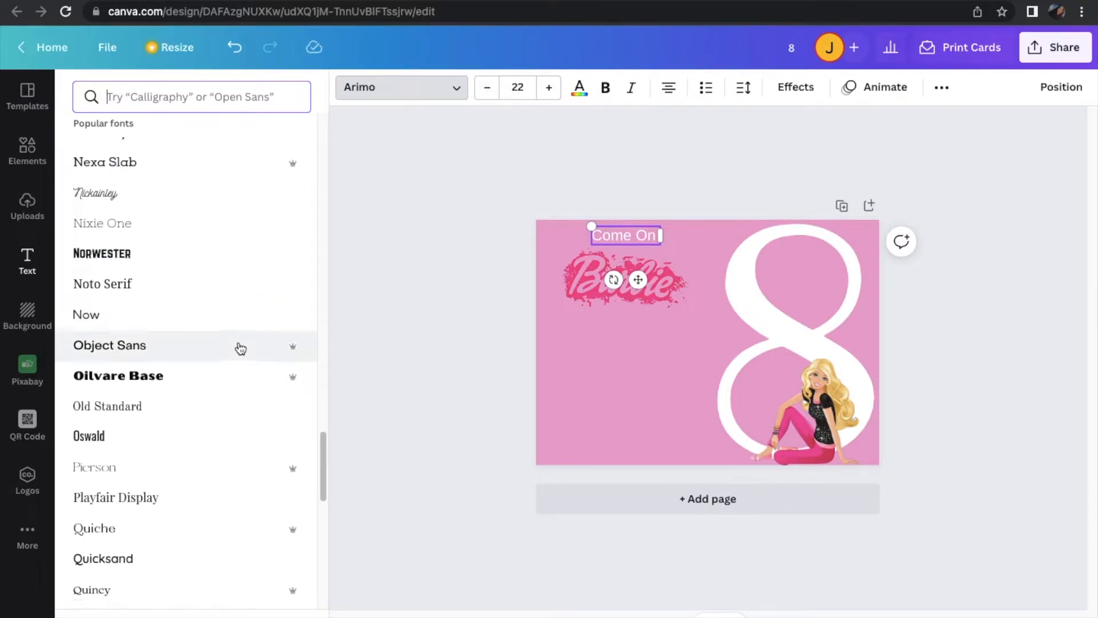
scroll(241, 349, down, 8)
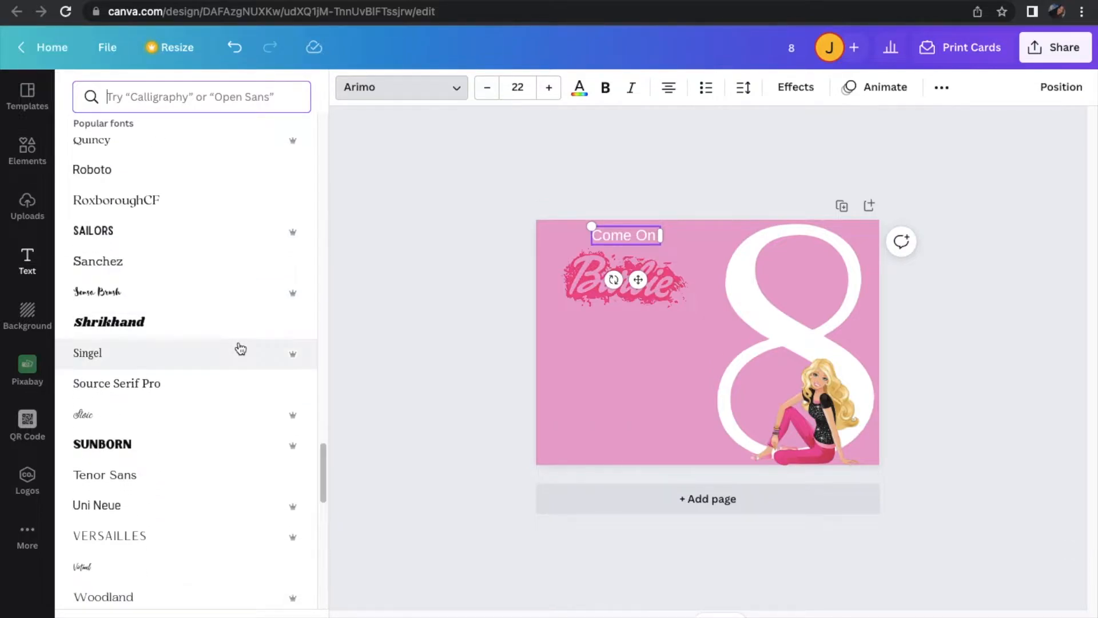
scroll(238, 346, down, 6)
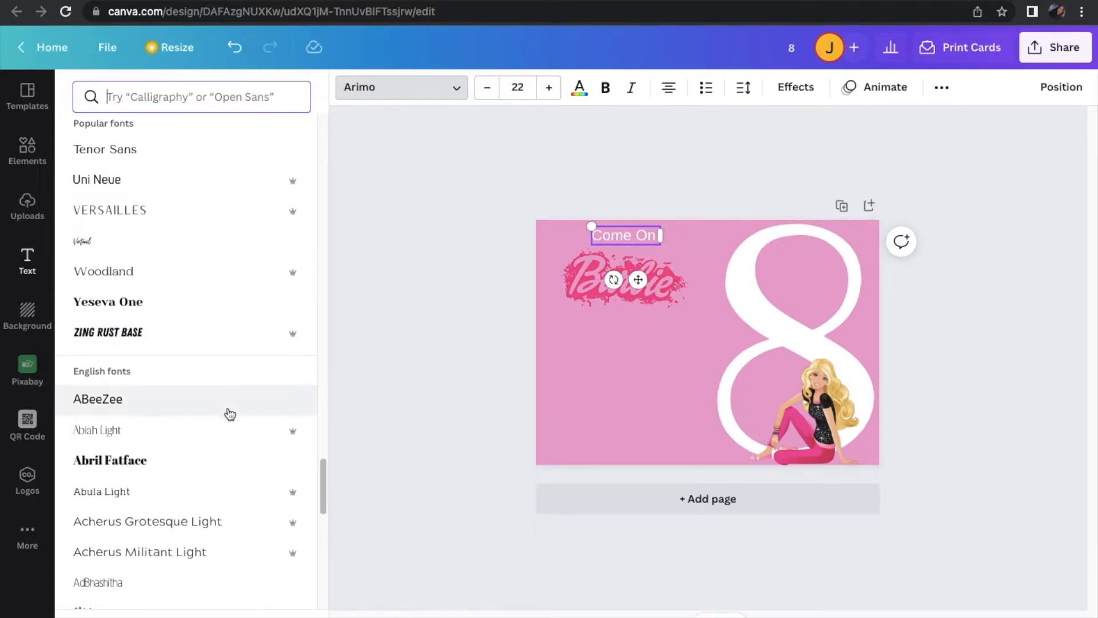
scroll(214, 411, down, 8)
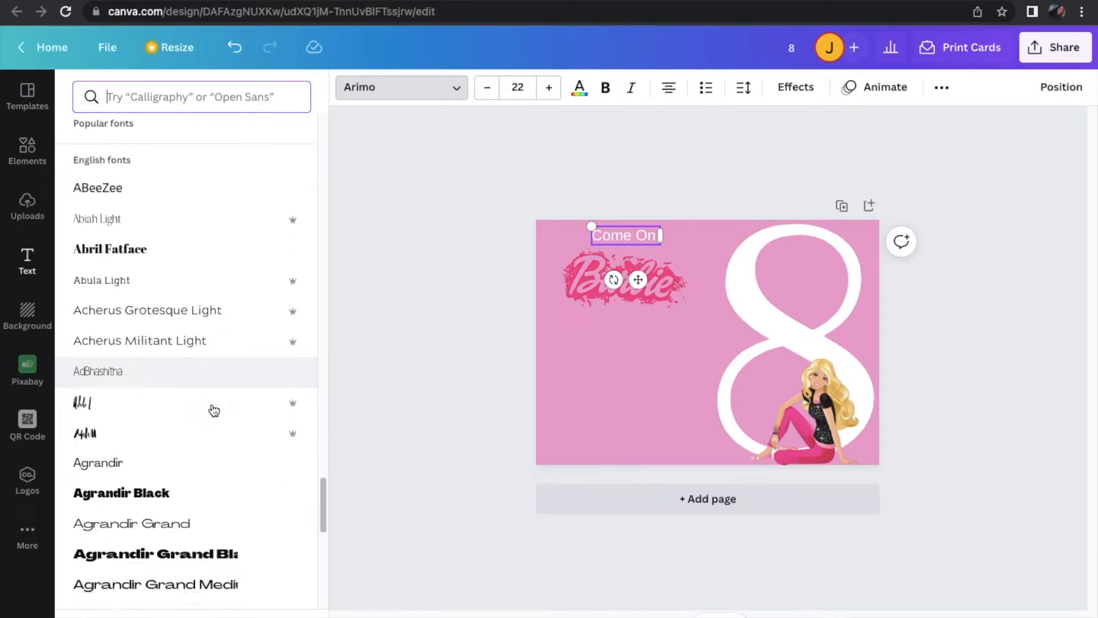
scroll(214, 411, down, 2)
click(191, 325)
click(193, 375)
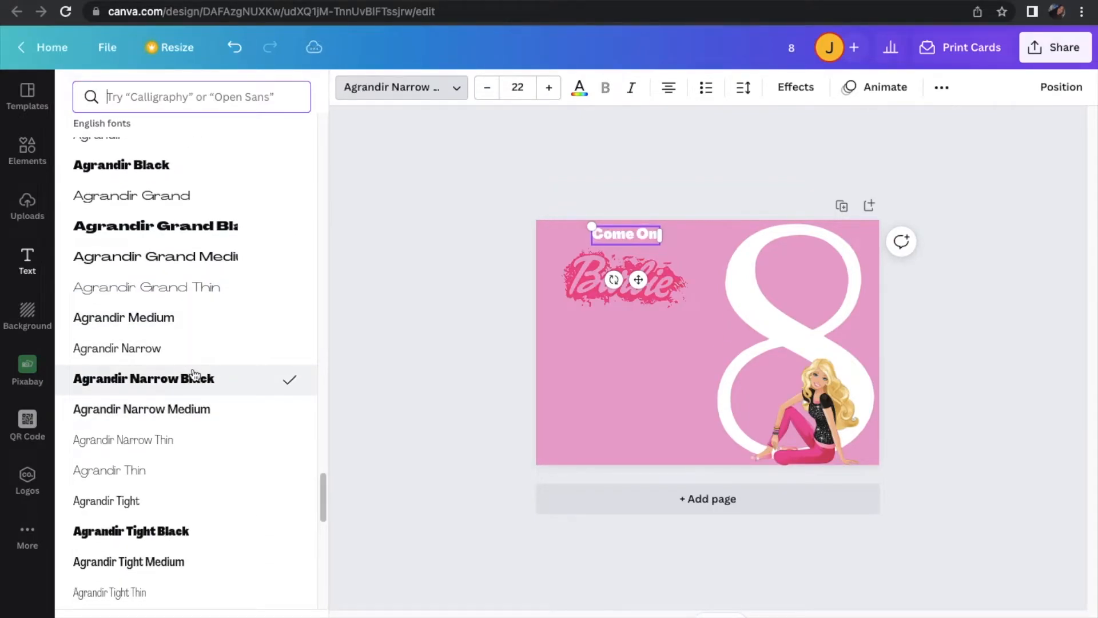
Try the Alatsi and Alegreya SC fonts on the "Come On" text
scroll(194, 374, down, 6)
scroll(195, 374, down, 3)
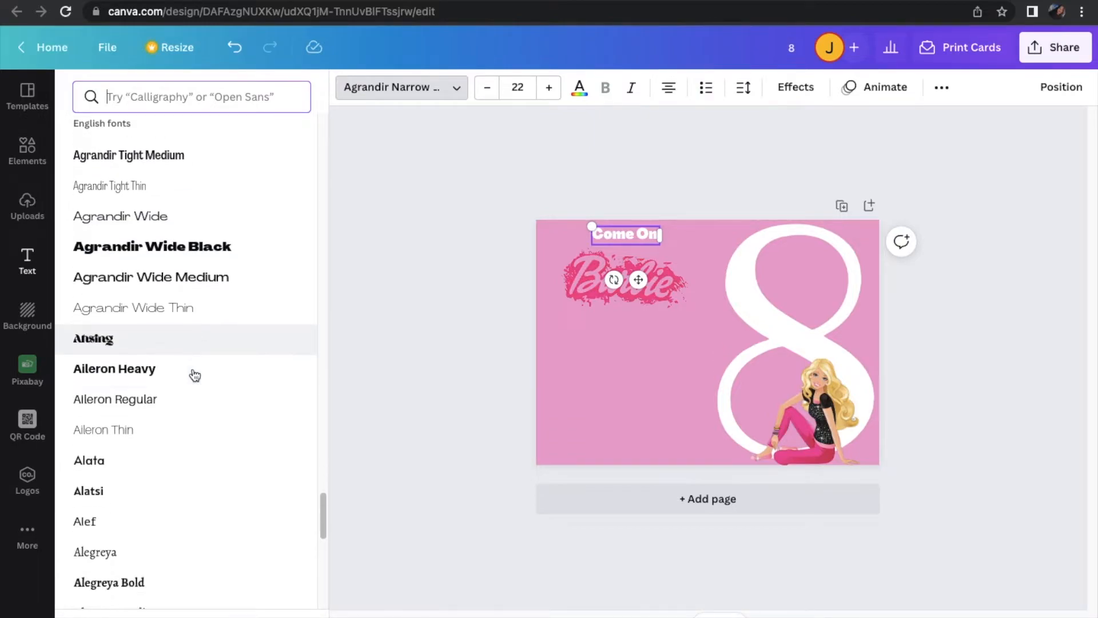
click(189, 427)
scroll(189, 429, up, 4)
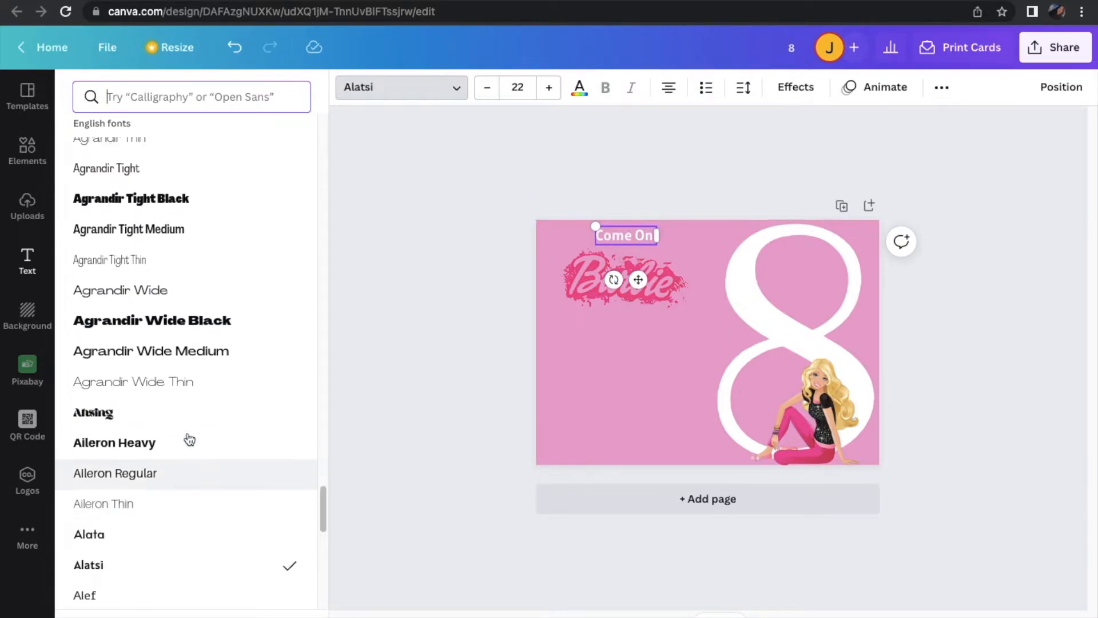
scroll(188, 438, down, 5)
scroll(189, 439, down, 7)
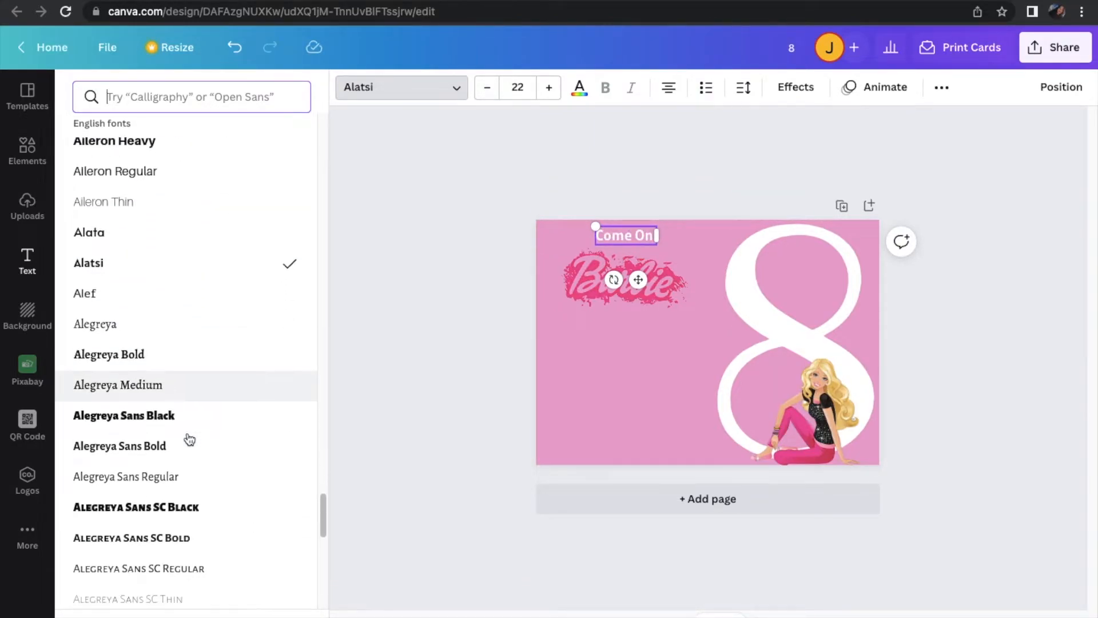
click(176, 409)
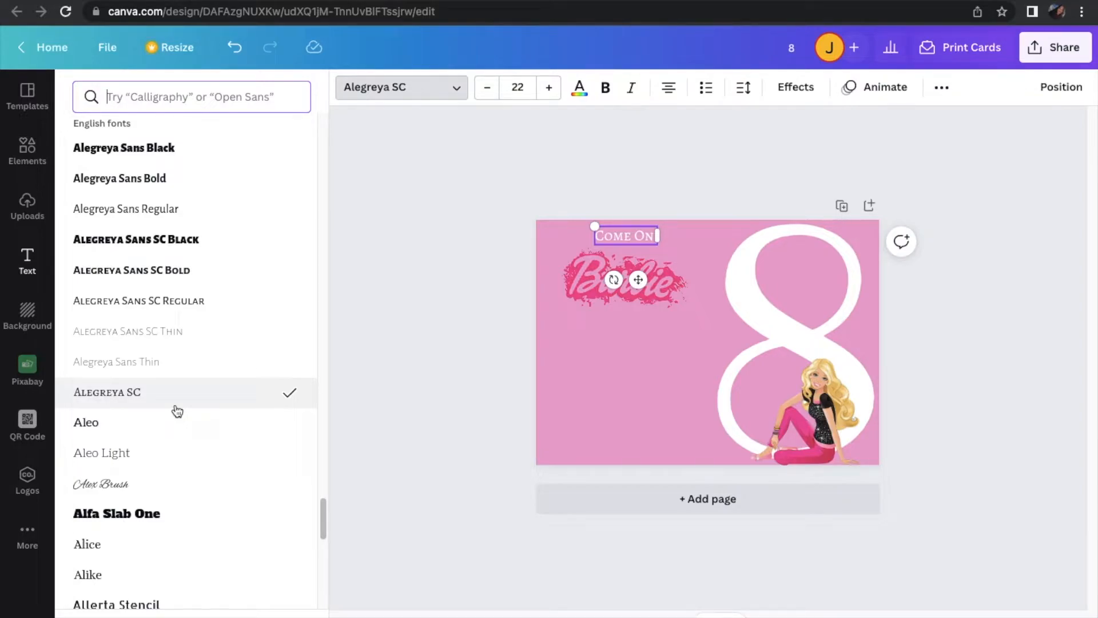
Set the "Come On" text to the Alice font at size 24
scroll(177, 411, up, 13)
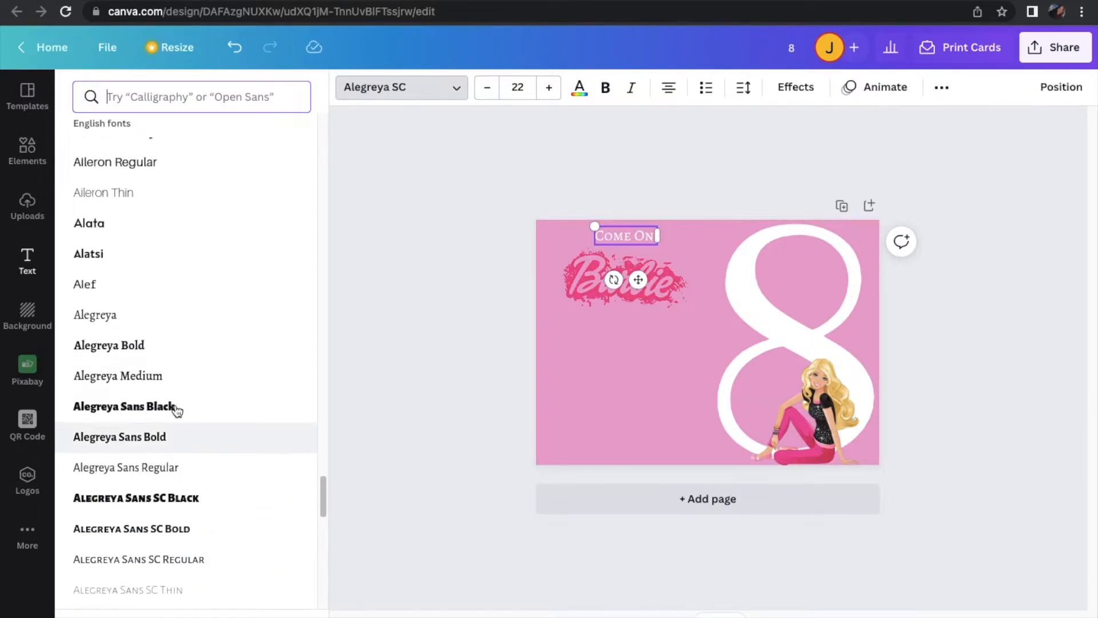
scroll(178, 410, up, 15)
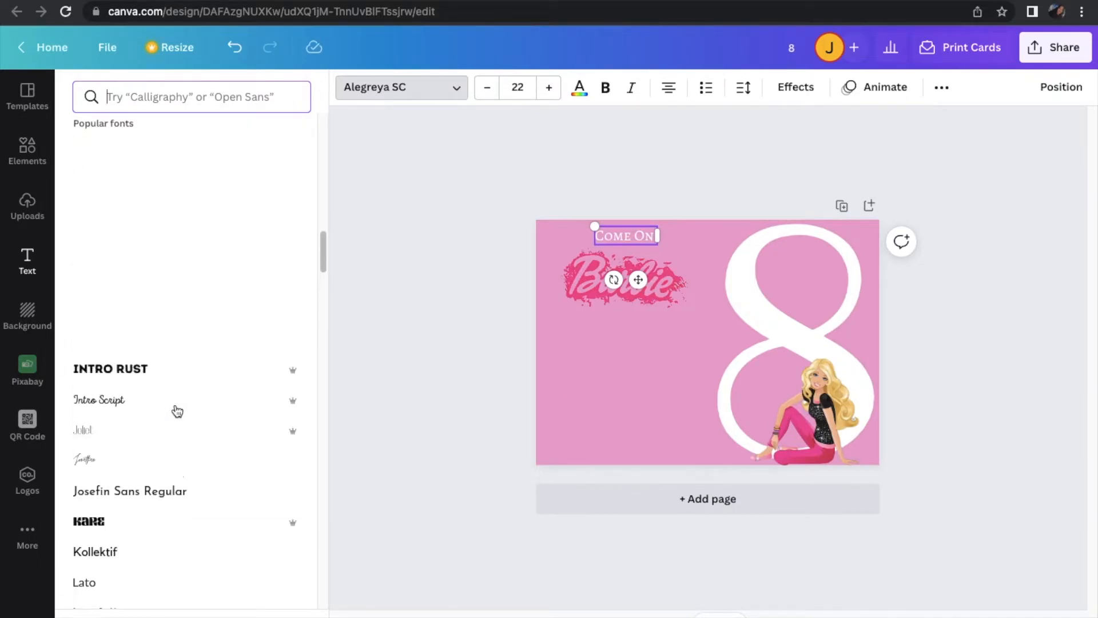
scroll(177, 410, up, 2)
click(152, 336)
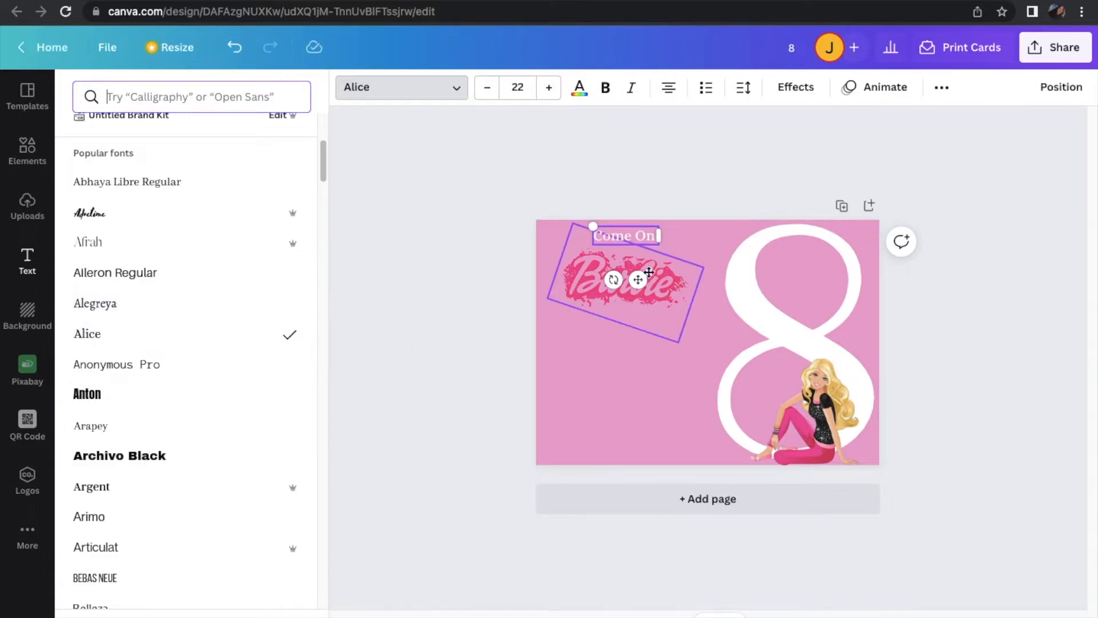
click(658, 238)
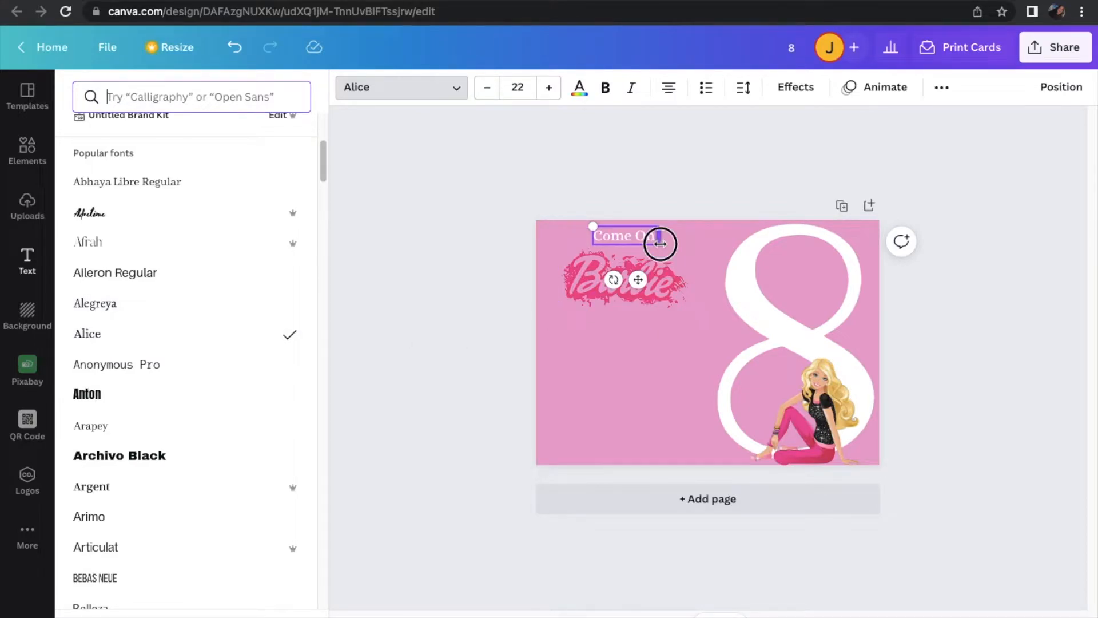
click(545, 92)
click(545, 91)
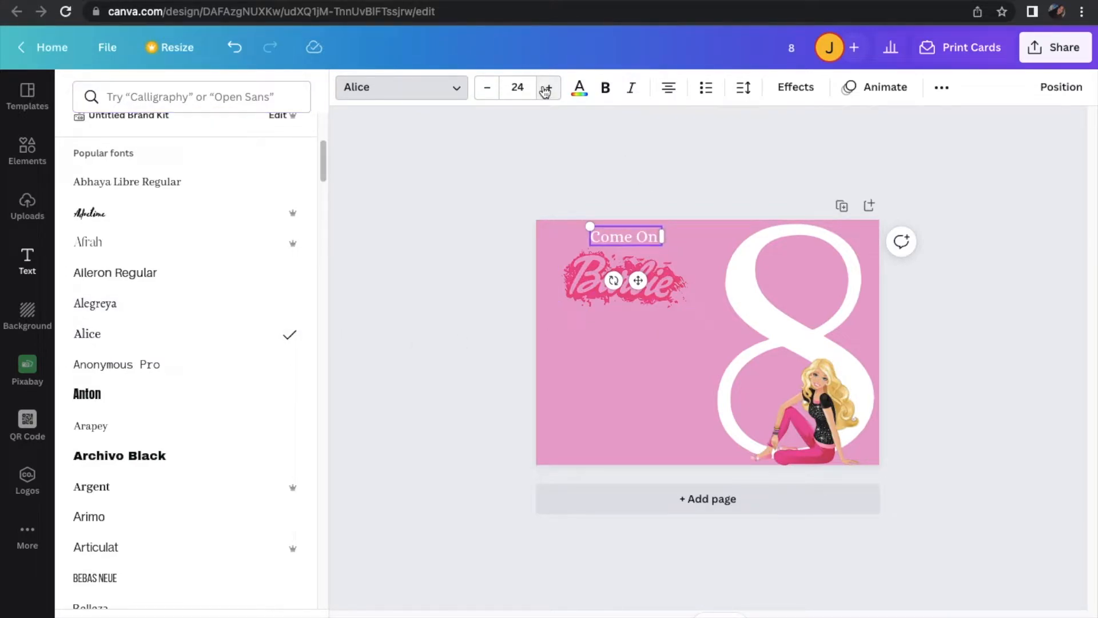
Enlarge the Barbie logo slightly, center it under "Come On", and nudge the text a little higher above it
click(635, 281)
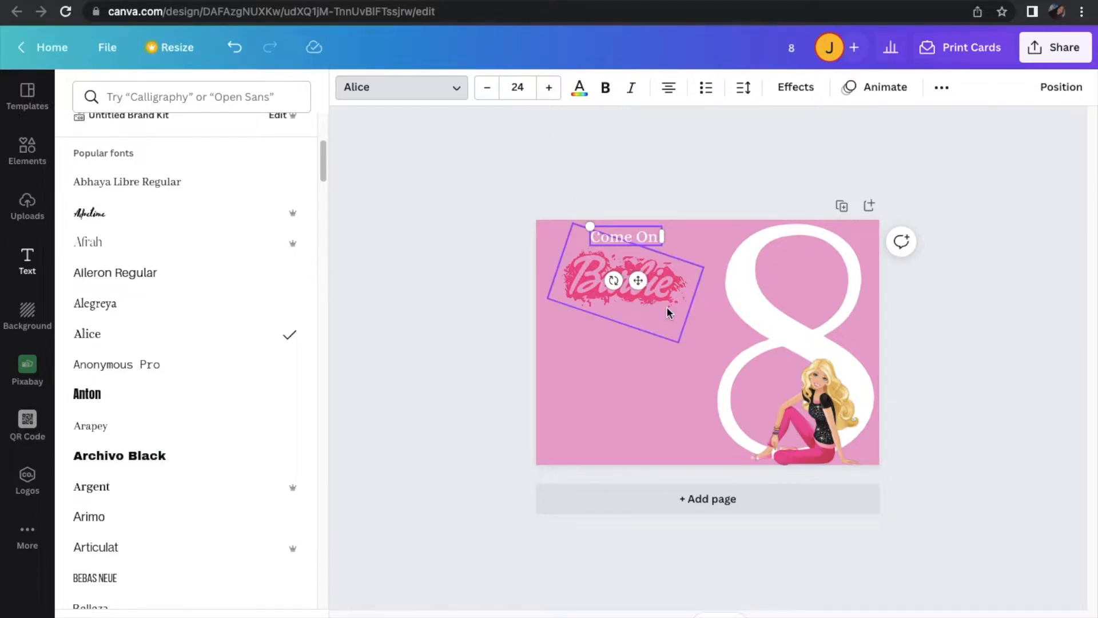
drag(682, 348, 690, 359)
mouse_move(669, 299)
mouse_down()
mouse_move(661, 293)
mouse_move(670, 291)
mouse_up()
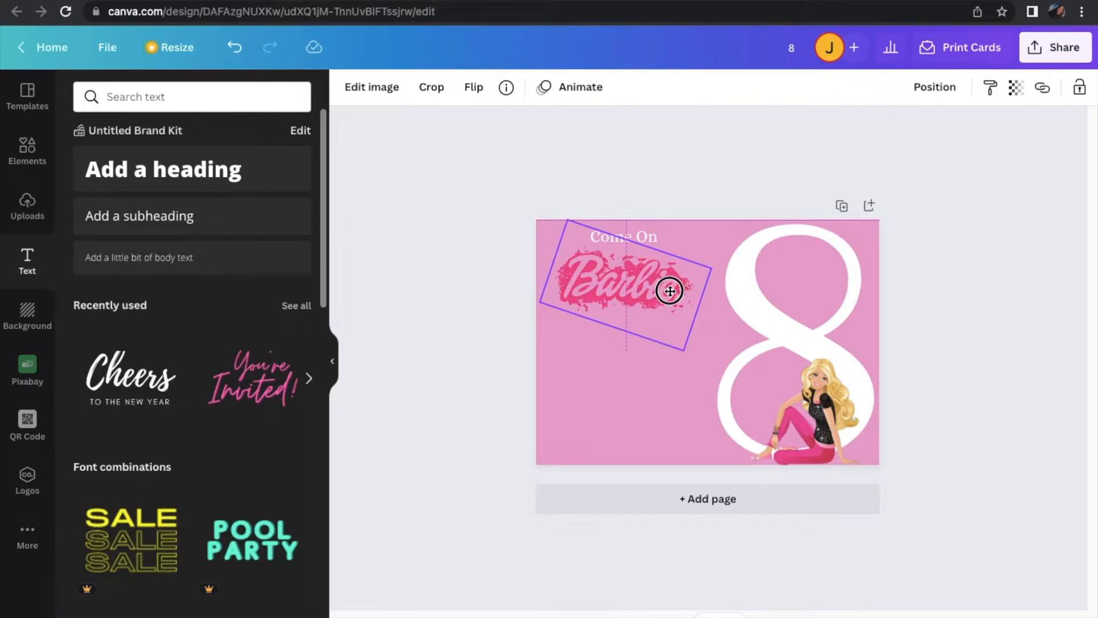
drag(670, 291, 671, 290)
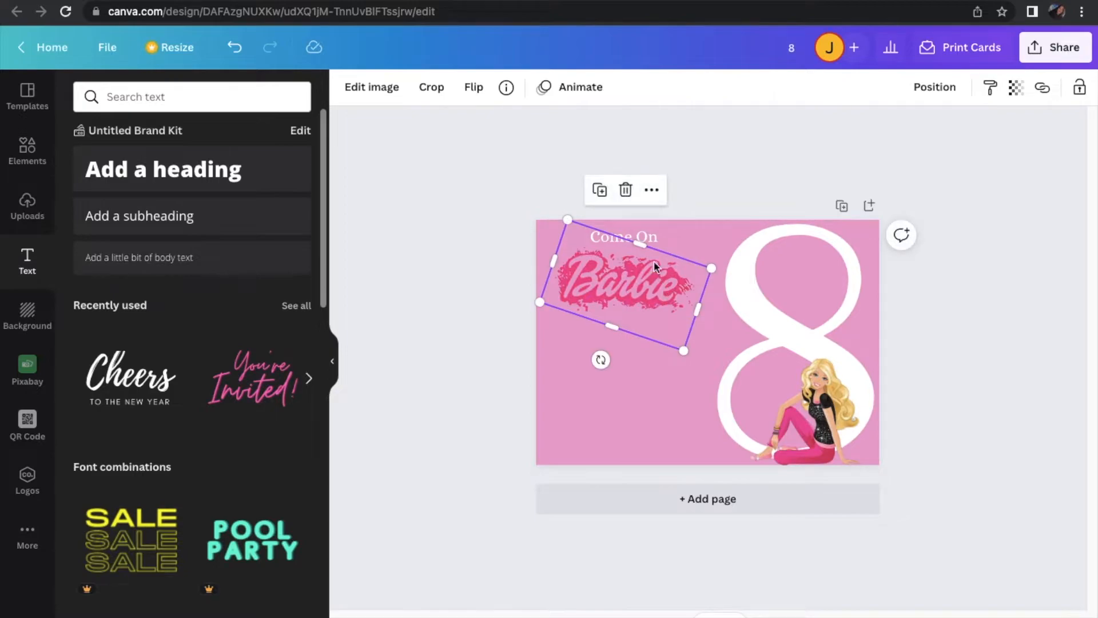
click(651, 235)
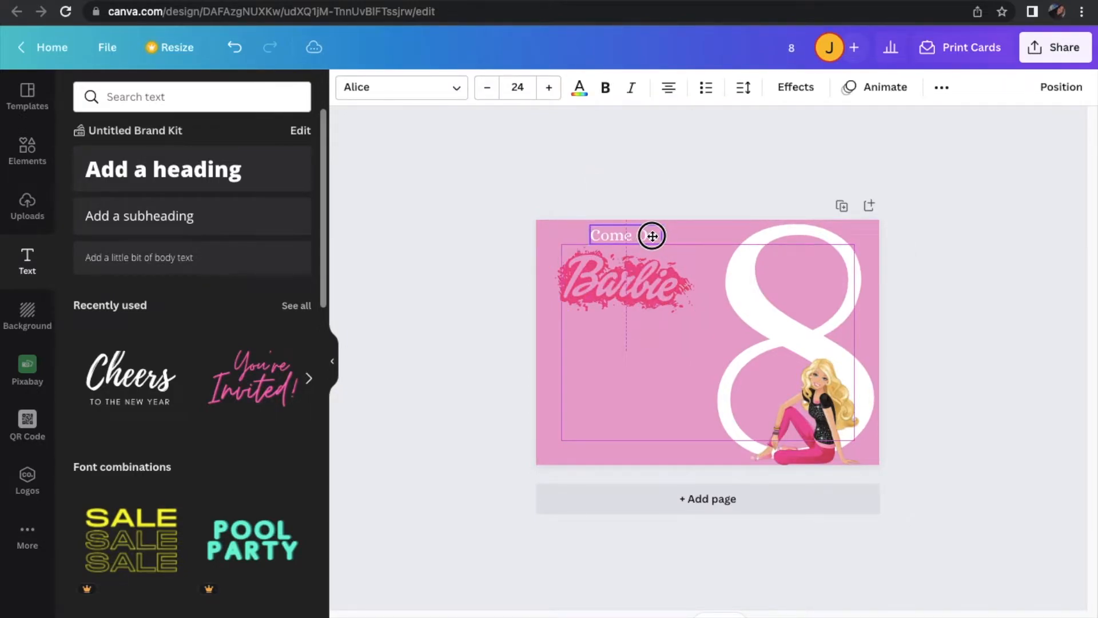
drag(652, 236, 651, 240)
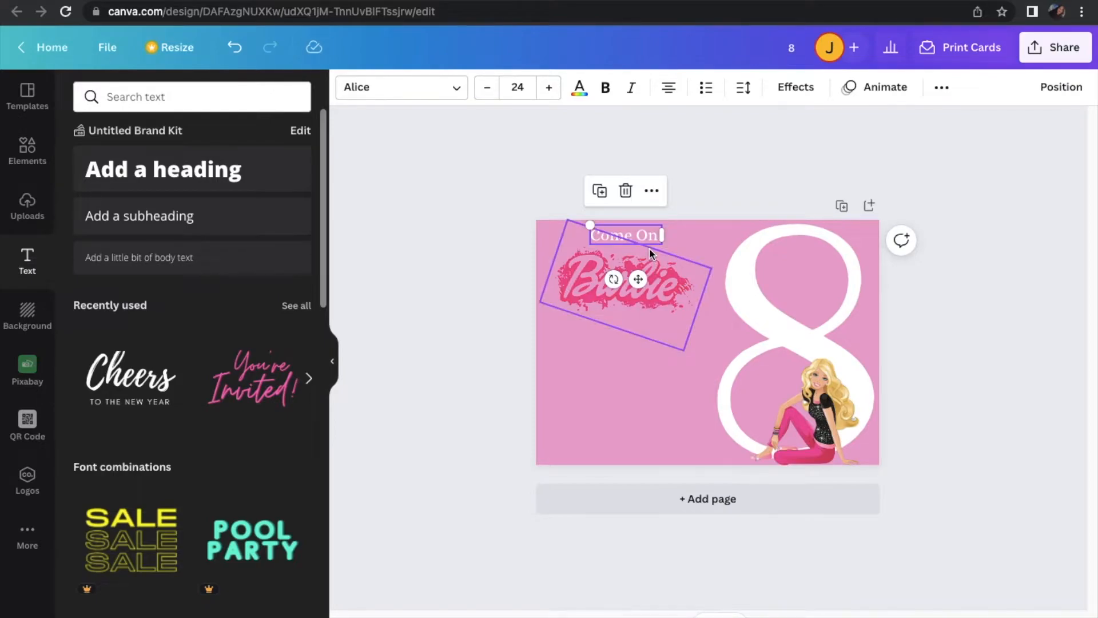
Add a subheading that reads "Let's Go Party!"
click(257, 226)
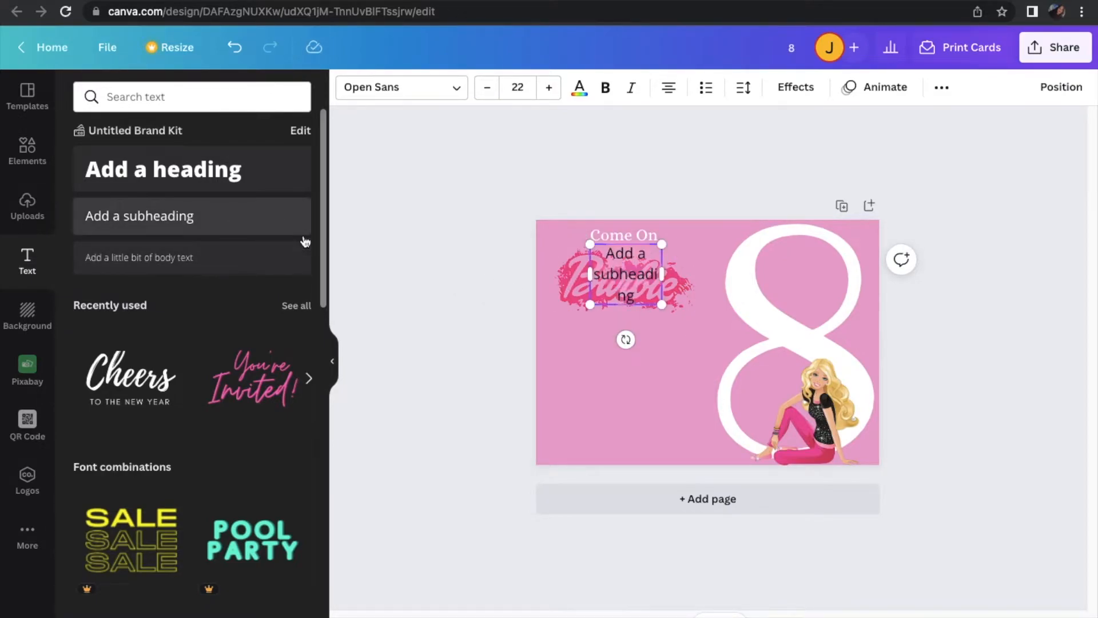
click(633, 289)
key(BackSpace)
text(Let's Go)
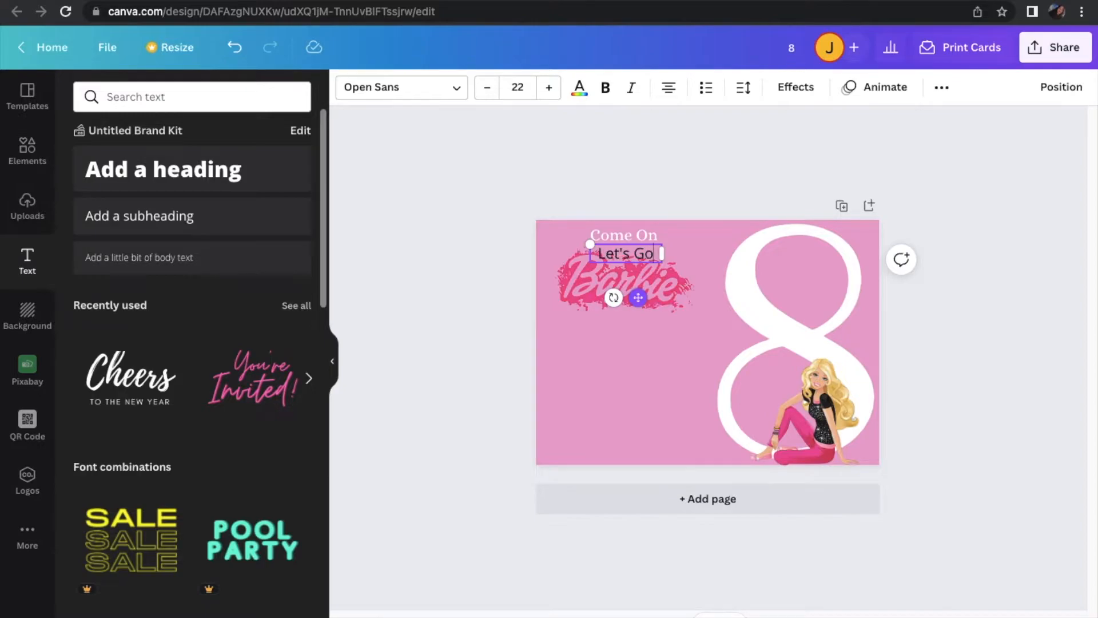
key(Return)
text(Party!)
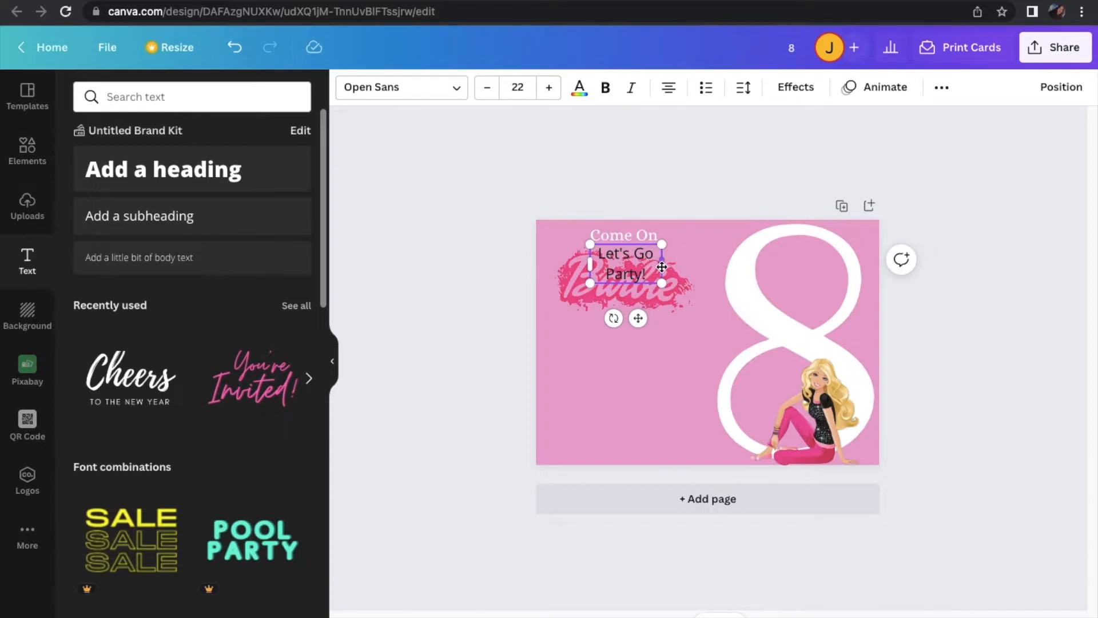
Widen the "Let's Go Party!" text box so it fits on one line and move it below the Barbie logo
click(663, 262)
click(648, 268)
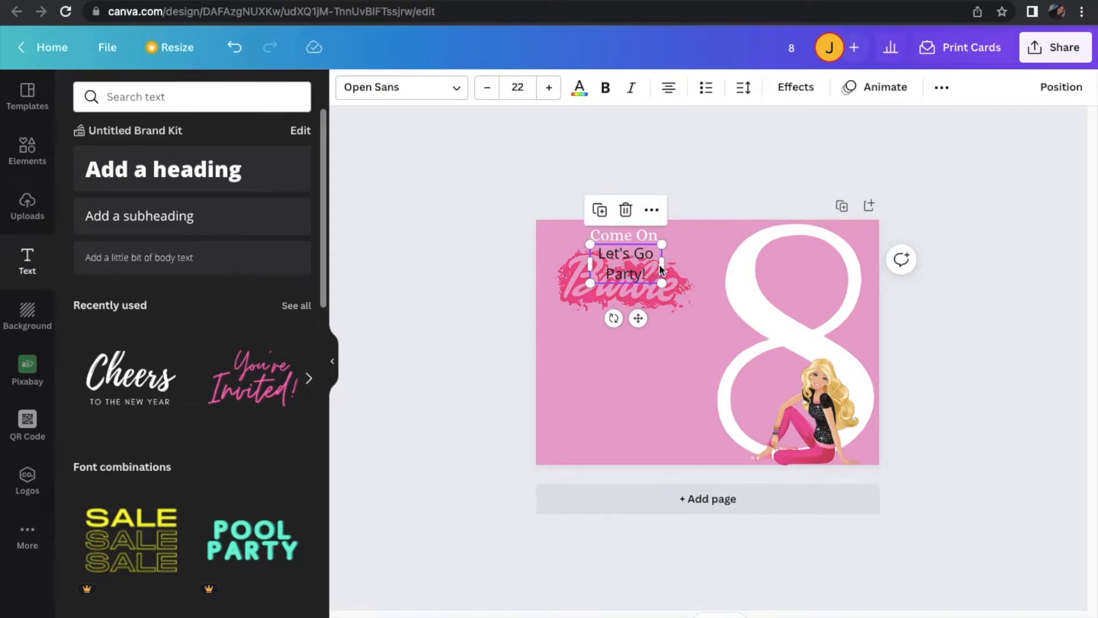
drag(663, 265, 721, 265)
drag(669, 300, 641, 370)
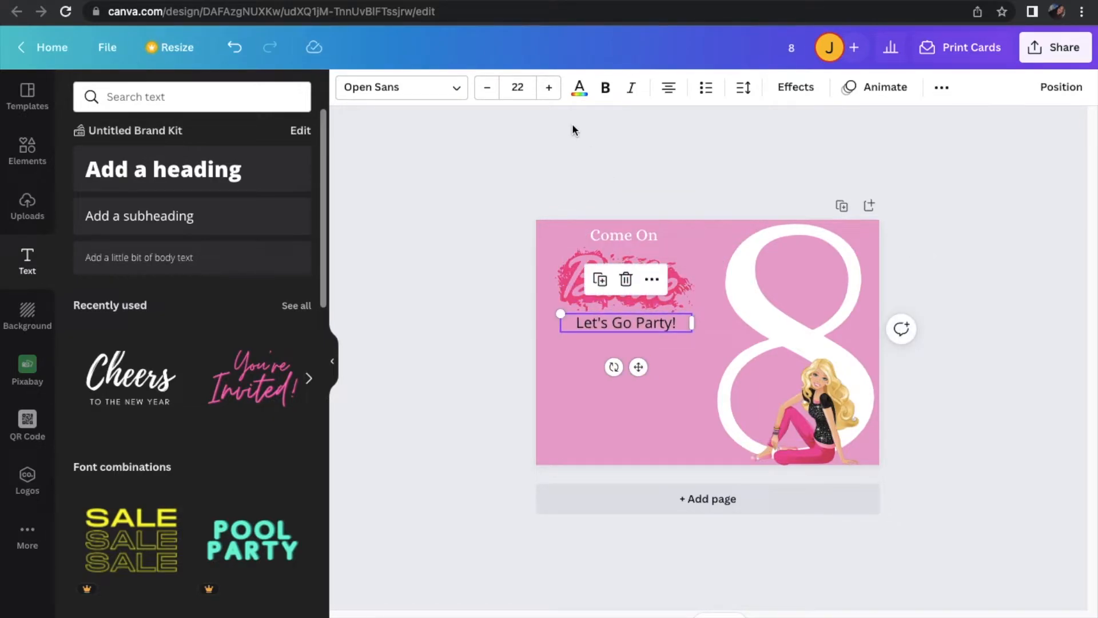
Make the "Let's Go Party!" text white and set its font to Alice
click(579, 87)
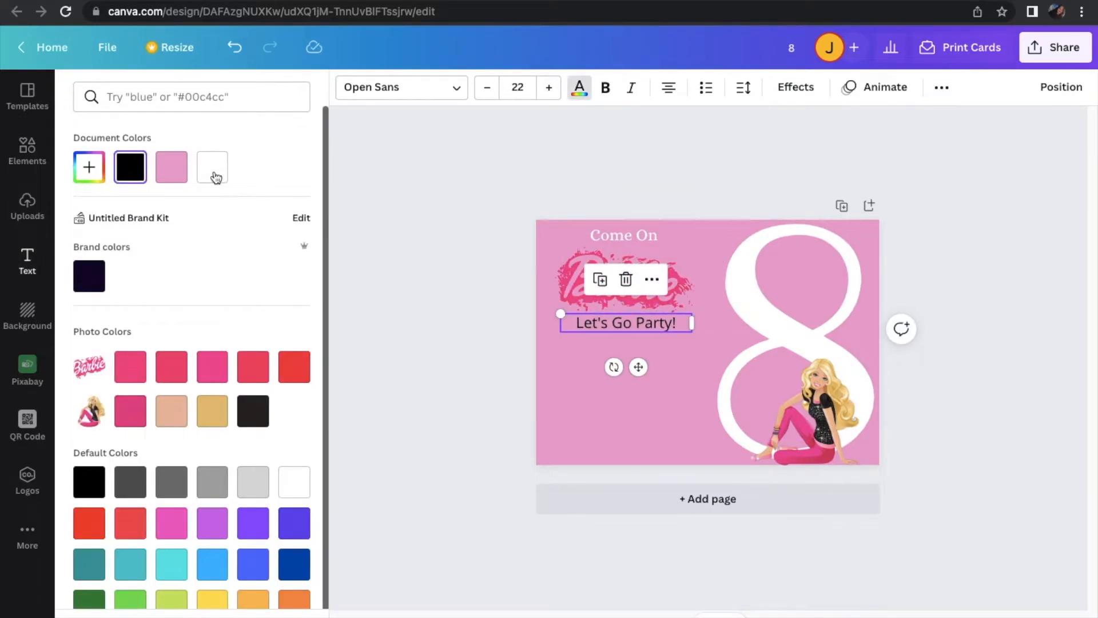
click(214, 173)
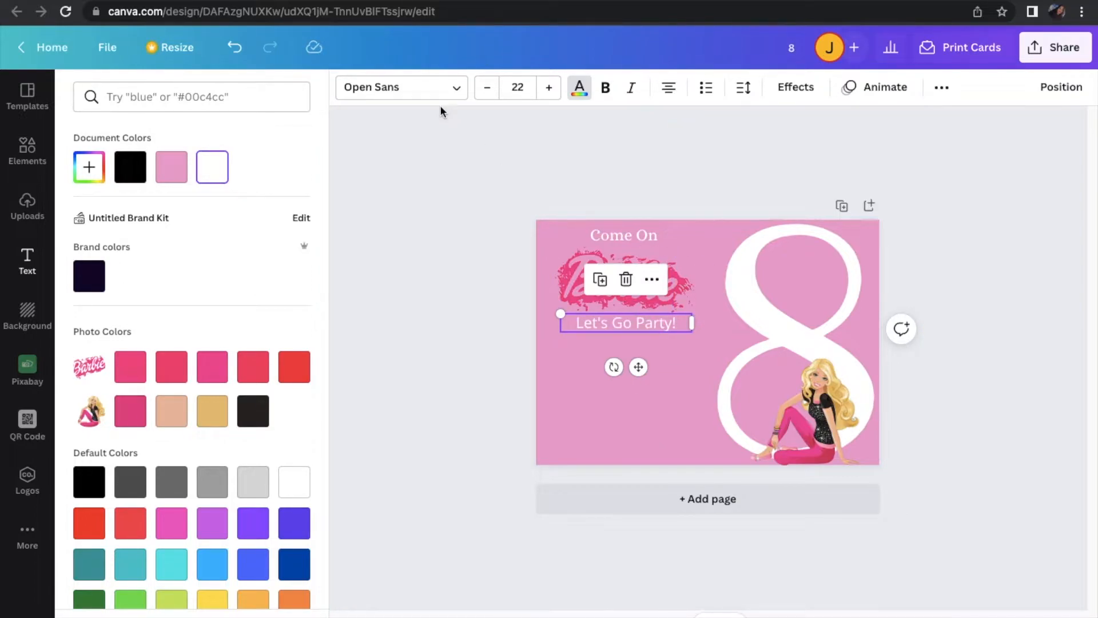
click(419, 95)
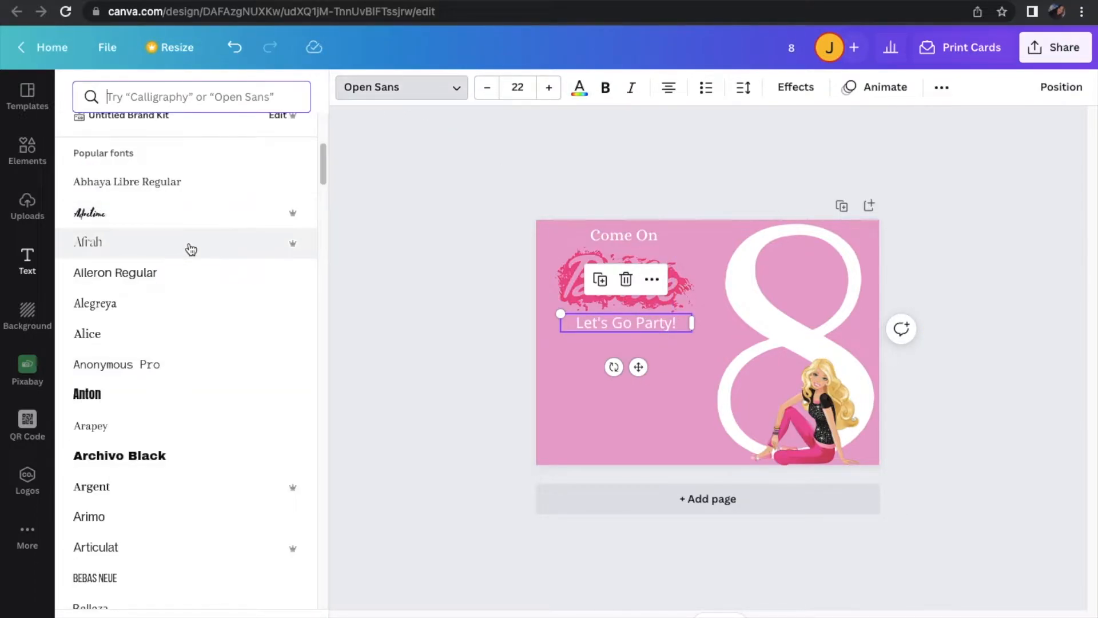
click(188, 347)
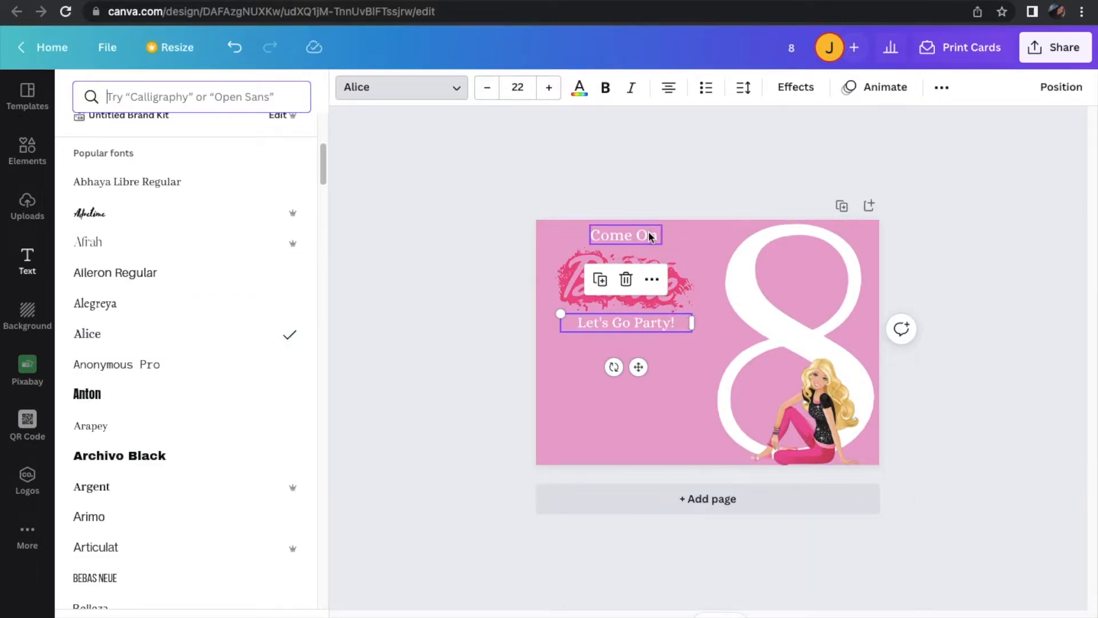
Enlarge the Barbie logo slightly and nudge "Let's Go Party!" a little lower beneath it
click(671, 278)
drag(716, 267, 677, 279)
click(651, 325)
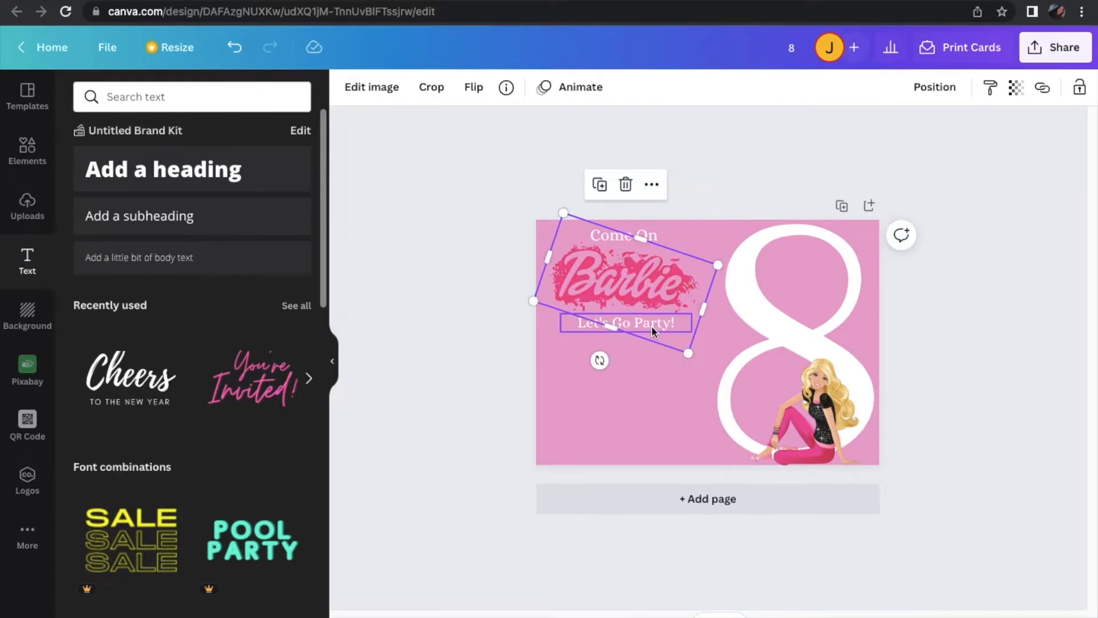
drag(639, 366, 641, 366)
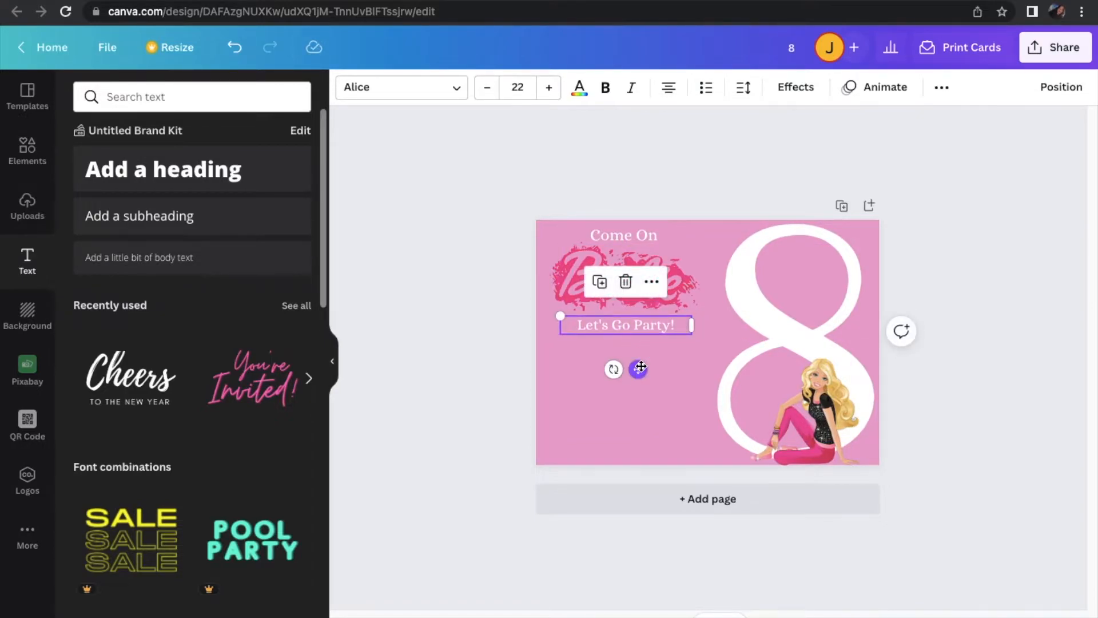
click(439, 381)
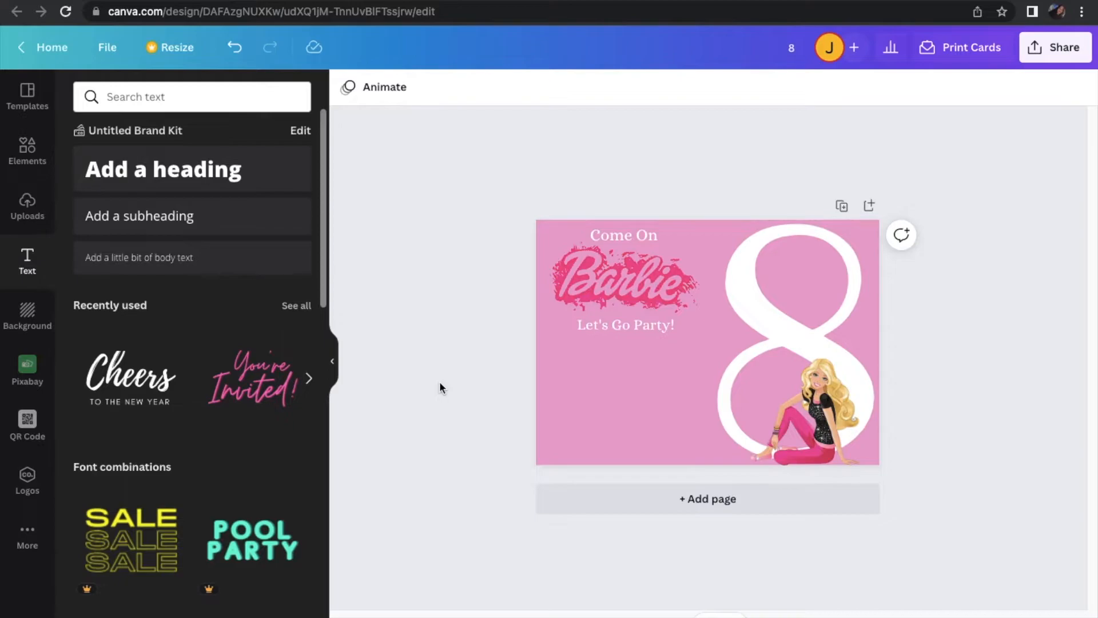
Add another subheading that reads "Please Join Us To Celebrate"
click(156, 215)
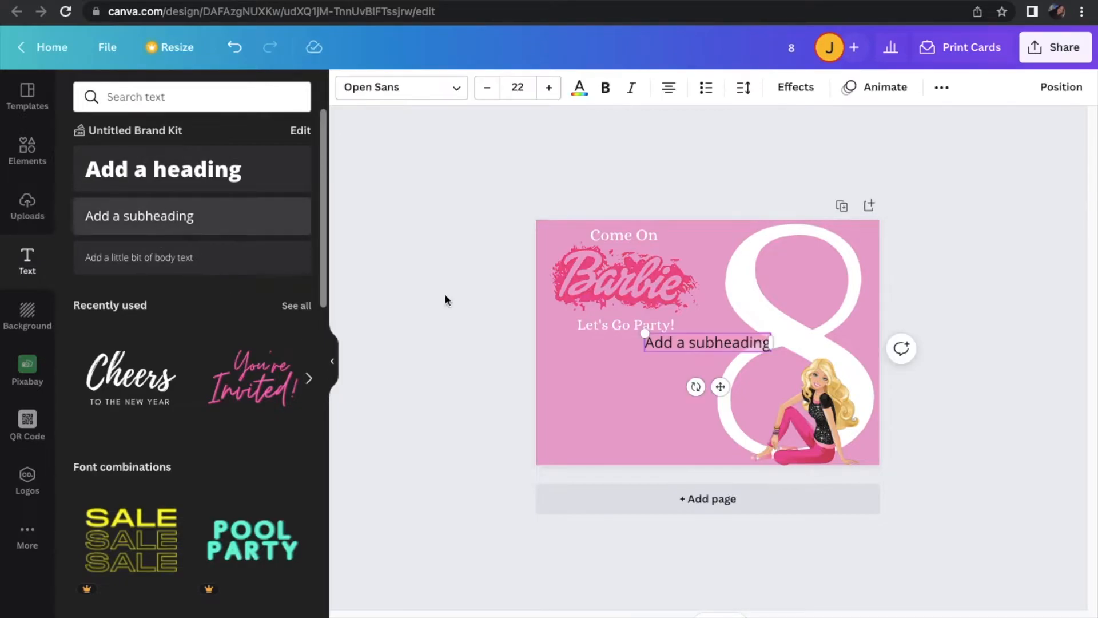
double_click(715, 344)
text(Plea)
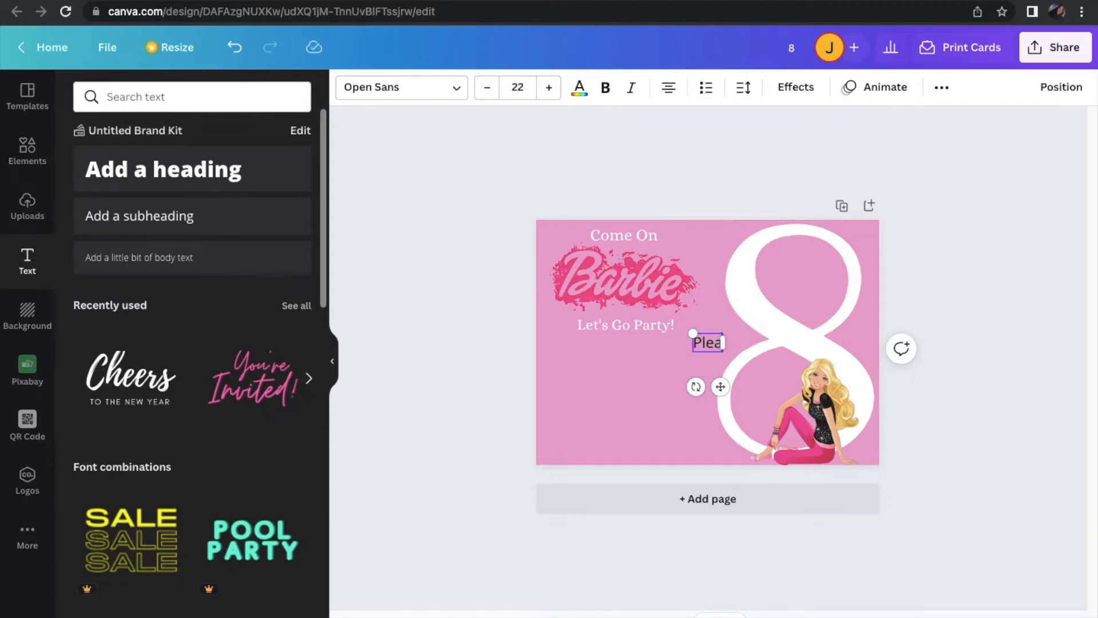
text(se Join us)
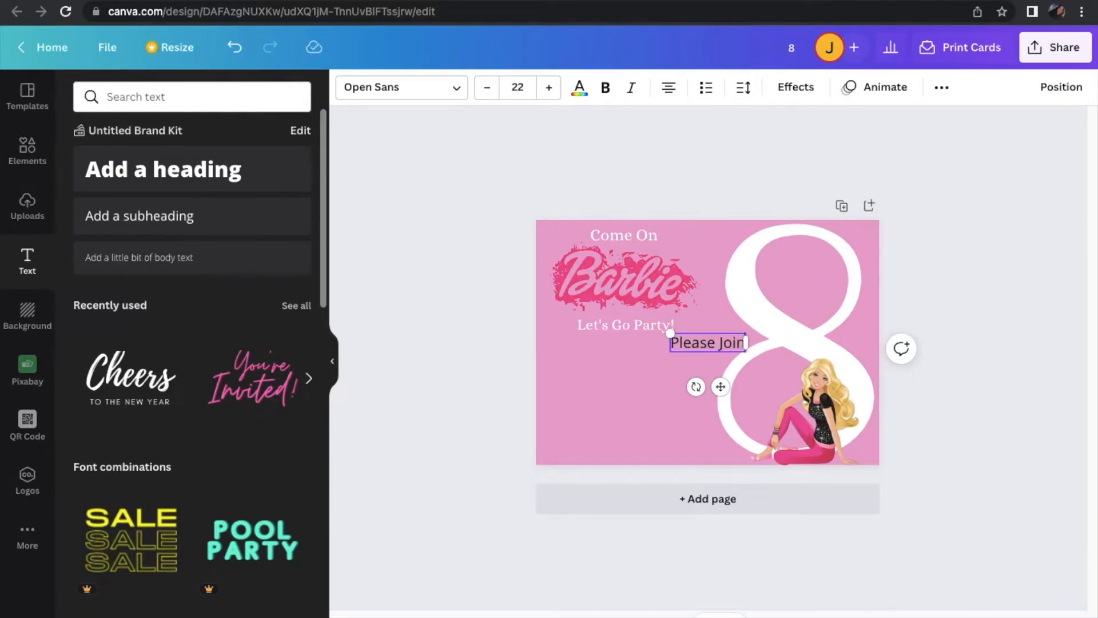
key(BackSpace)
key(BackSpace)
text(Us To Celebrate)
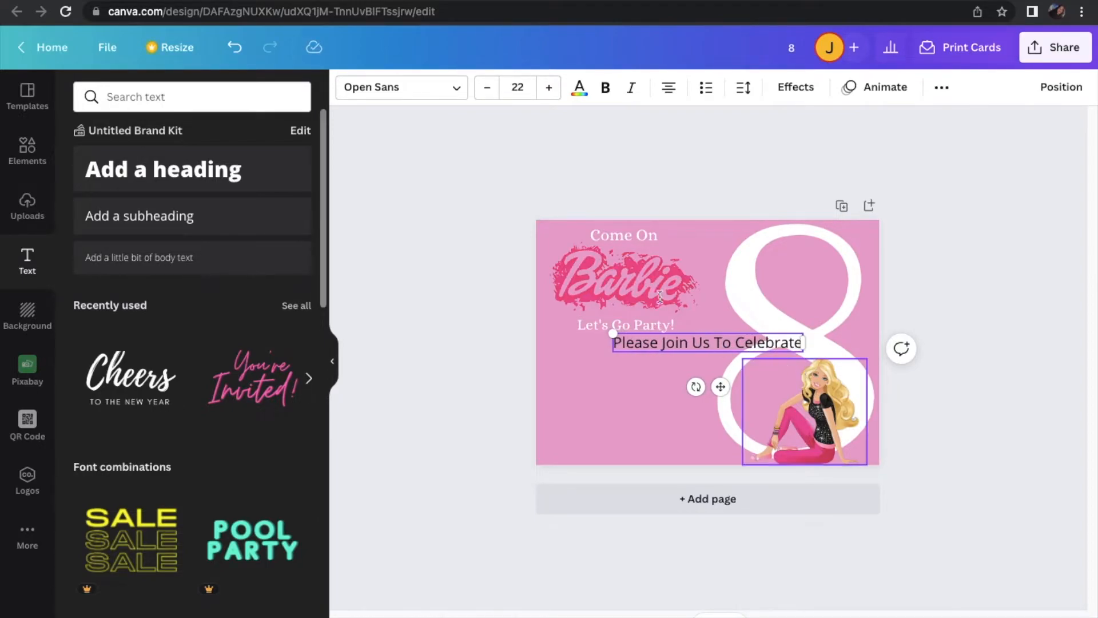
Format "Please Join Us To Celebrate" in white Alice font and move it directly below "Let's Go Party!"
click(578, 89)
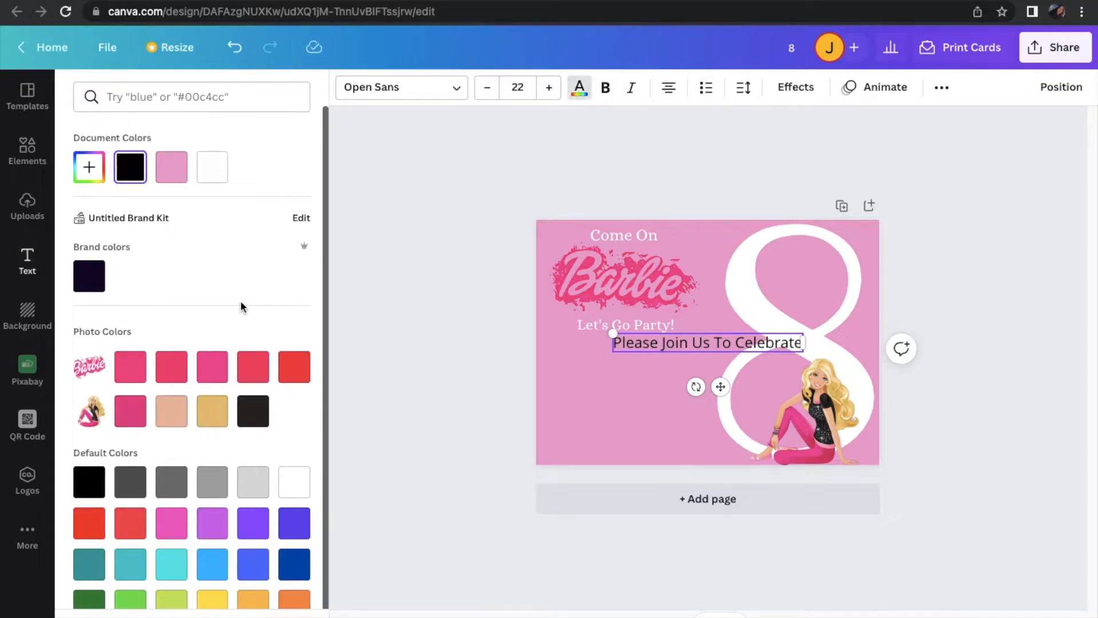
click(212, 167)
click(423, 99)
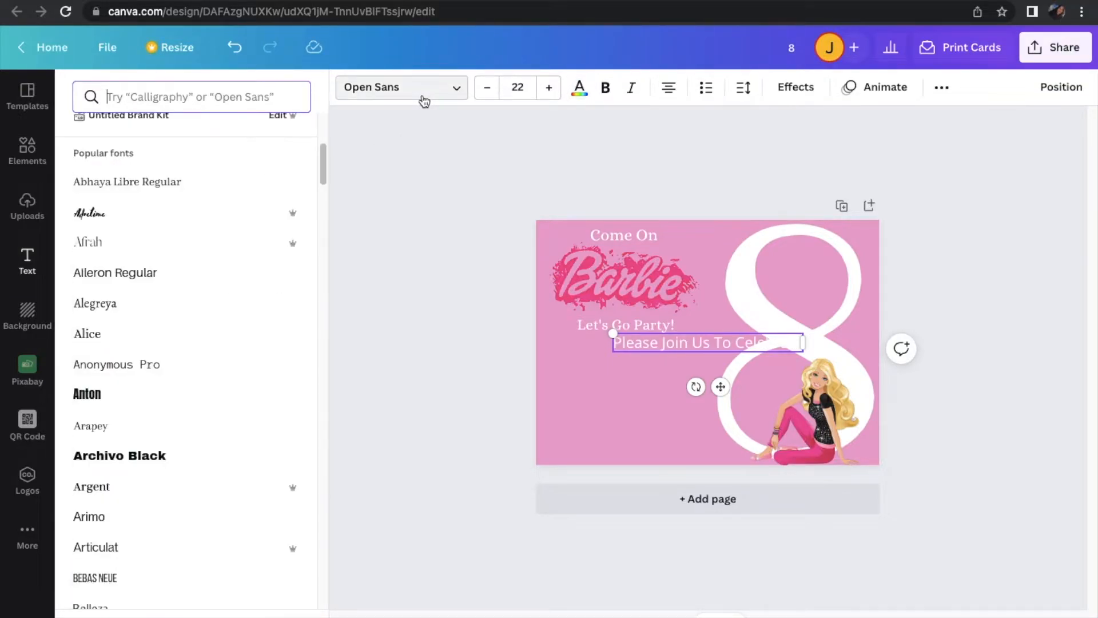
click(184, 336)
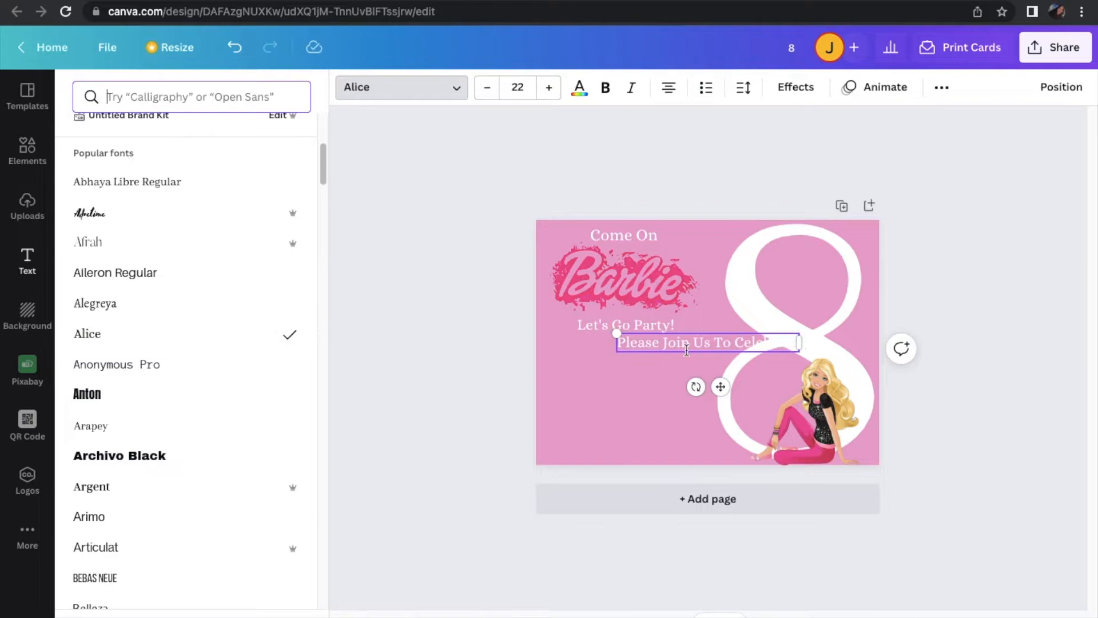
drag(720, 387, 639, 389)
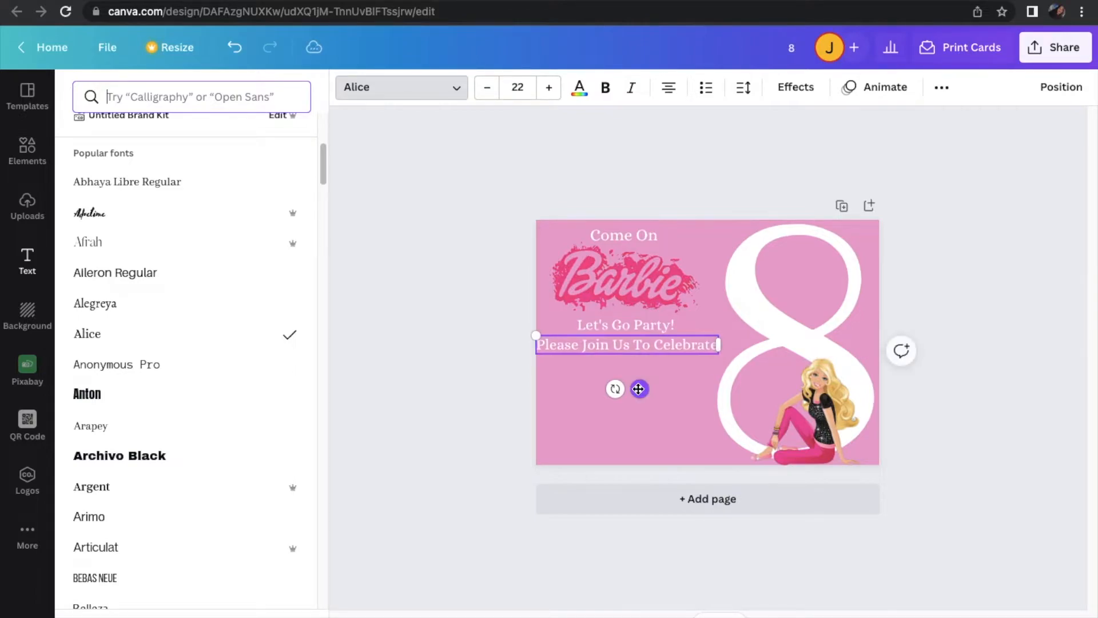
Nudge "Let's Go Party!" and the Barbie logo slightly lower to even out the spacing beneath "Come On"
click(638, 323)
drag(640, 324, 645, 323)
click(651, 283)
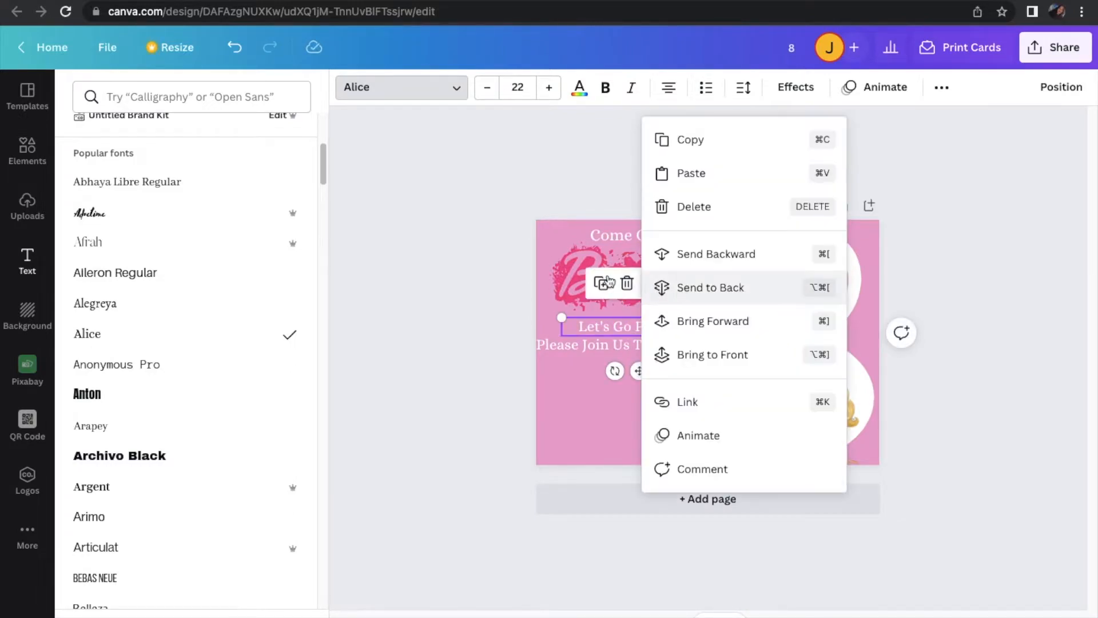
click(530, 206)
click(686, 298)
drag(688, 300, 689, 301)
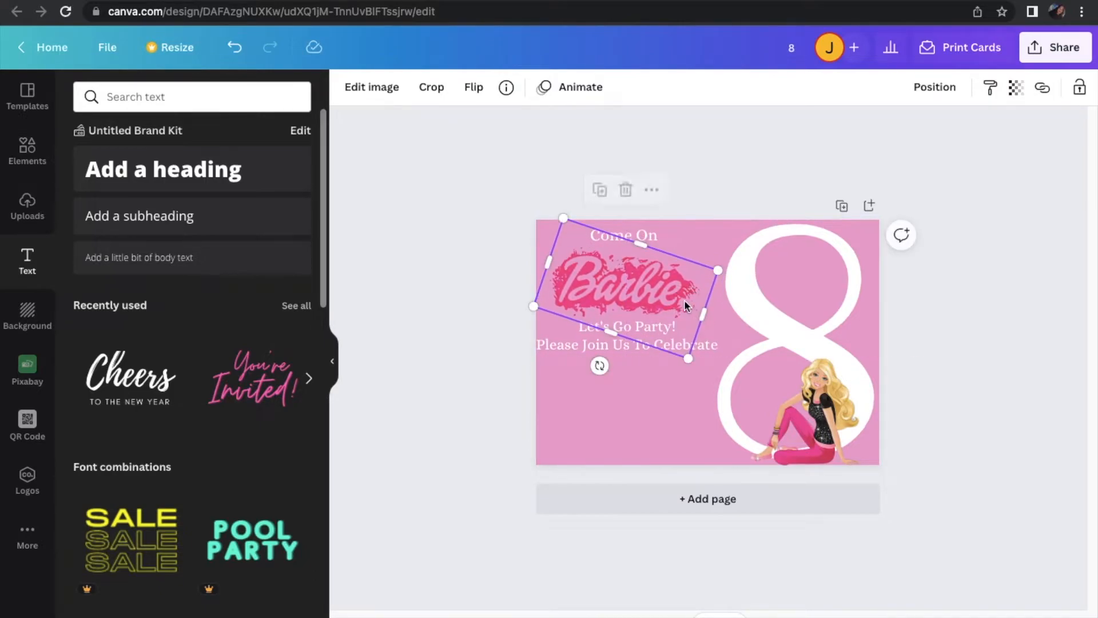
click(653, 242)
drag(650, 235, 650, 234)
Increase the "Let's Go Party!" text to size 24
click(657, 328)
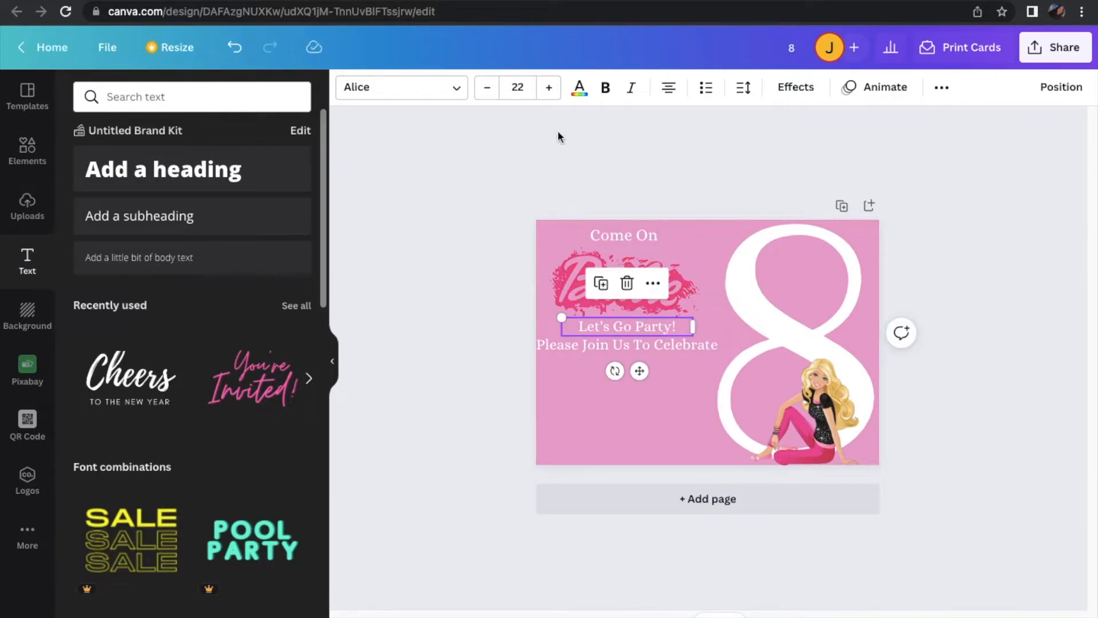
click(550, 89)
click(549, 88)
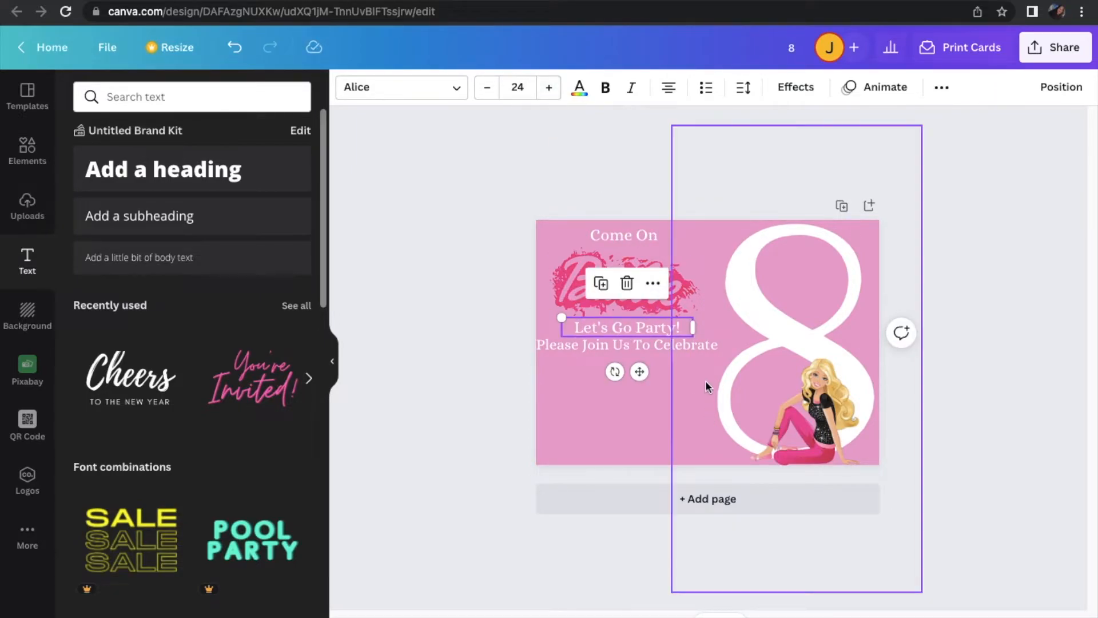
Move "Please Join Us To Celebrate" slightly lower and reduce its font size to 21
click(685, 346)
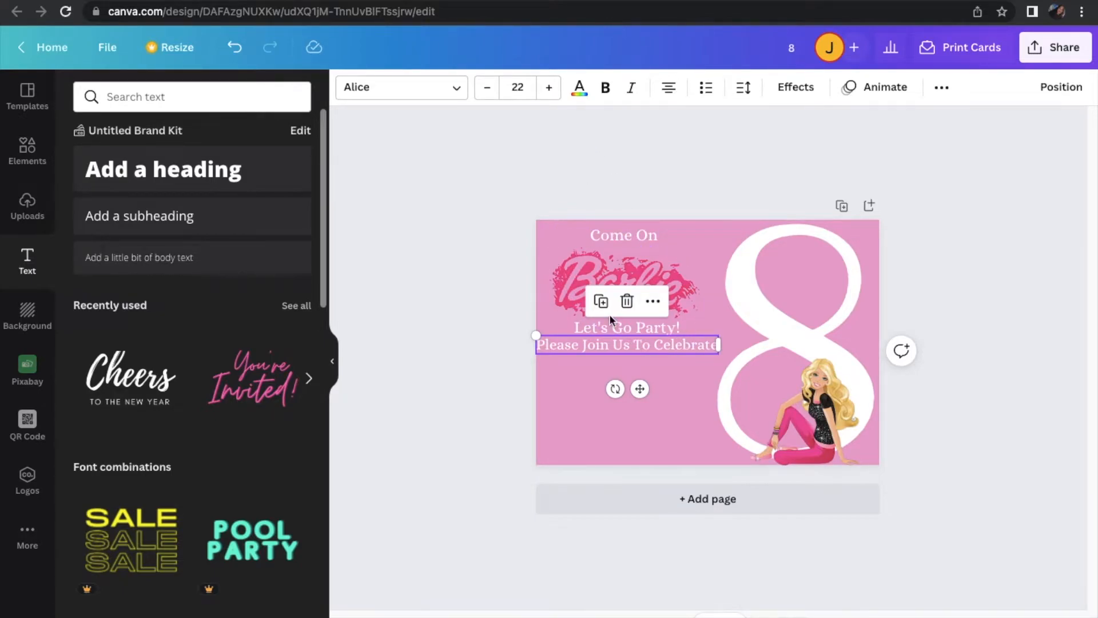
drag(640, 391, 641, 398)
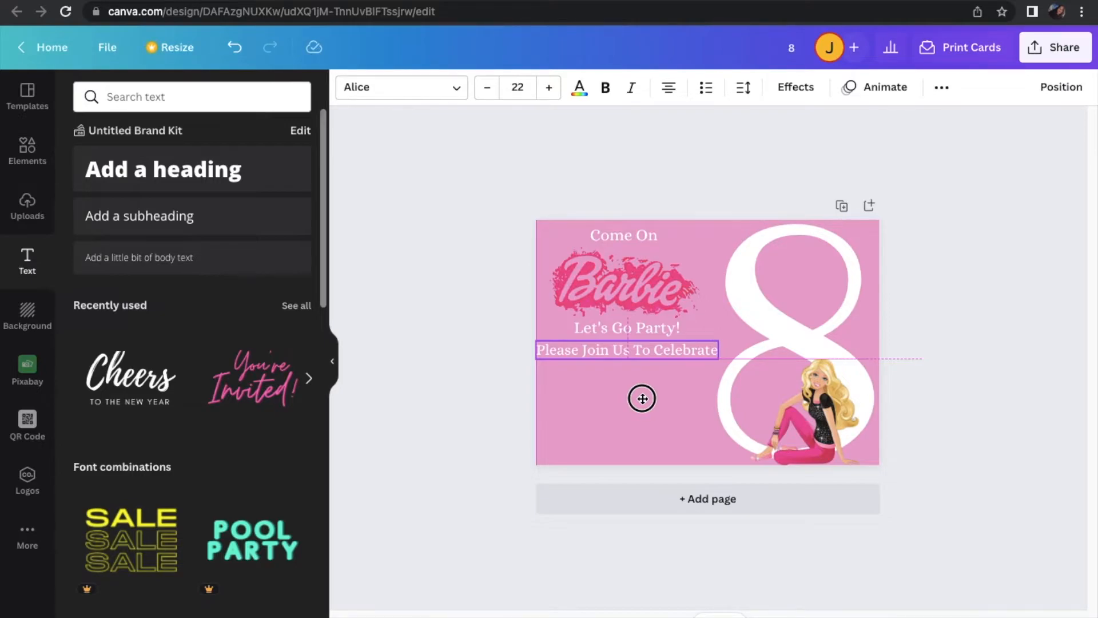
click(489, 88)
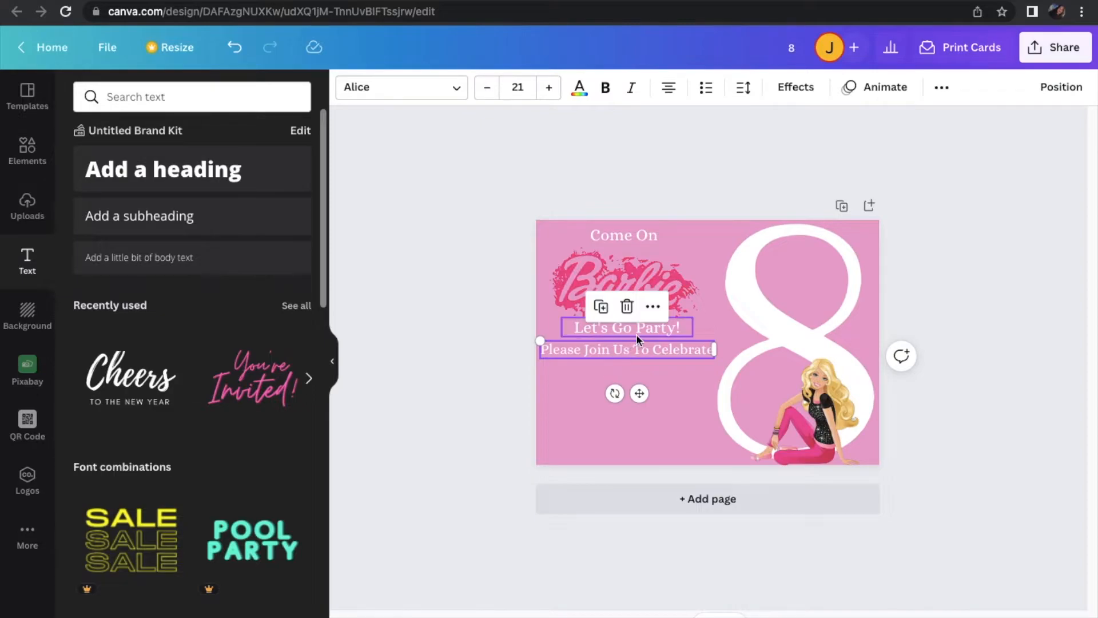
Fine-tune the Barbie logo's vertical position so it sits evenly between "Come On" and "Let's Go Party!"
click(659, 279)
drag(663, 276, 664, 275)
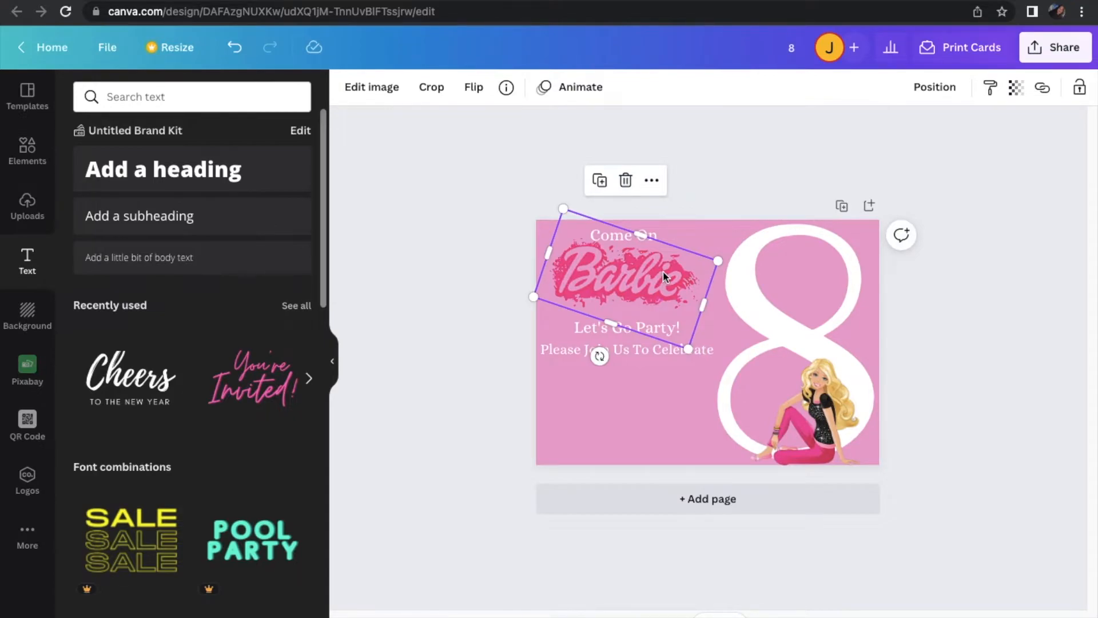
drag(663, 276, 661, 281)
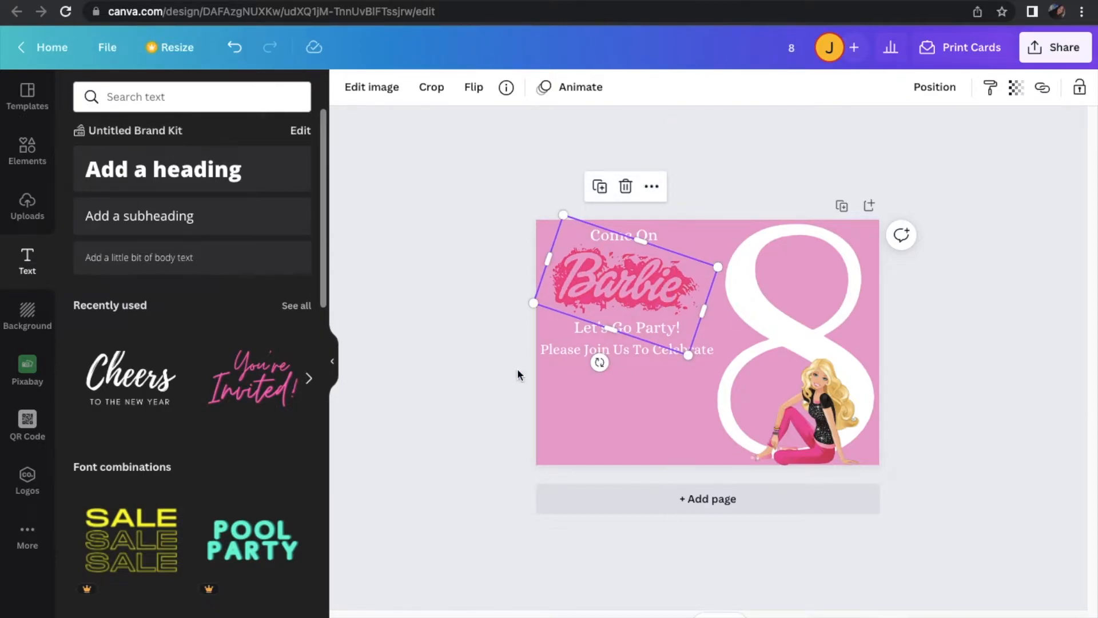
click(462, 363)
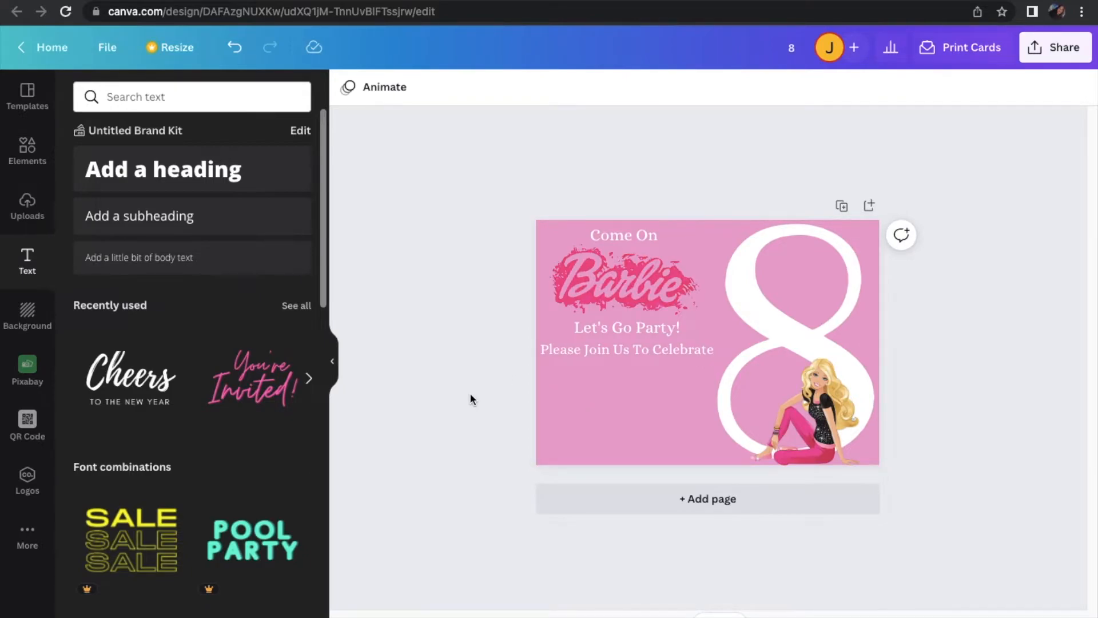
Add a heading containing the birthday child's first name
click(221, 169)
text(Layla)
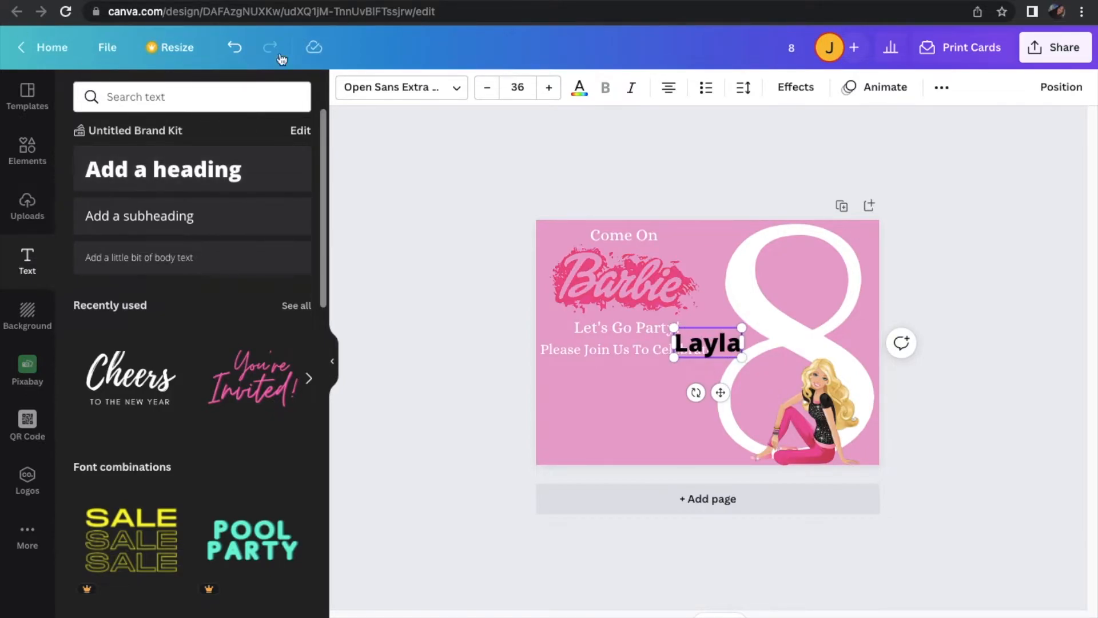
Browse the font list and set the child's name heading in the Allura font
click(382, 89)
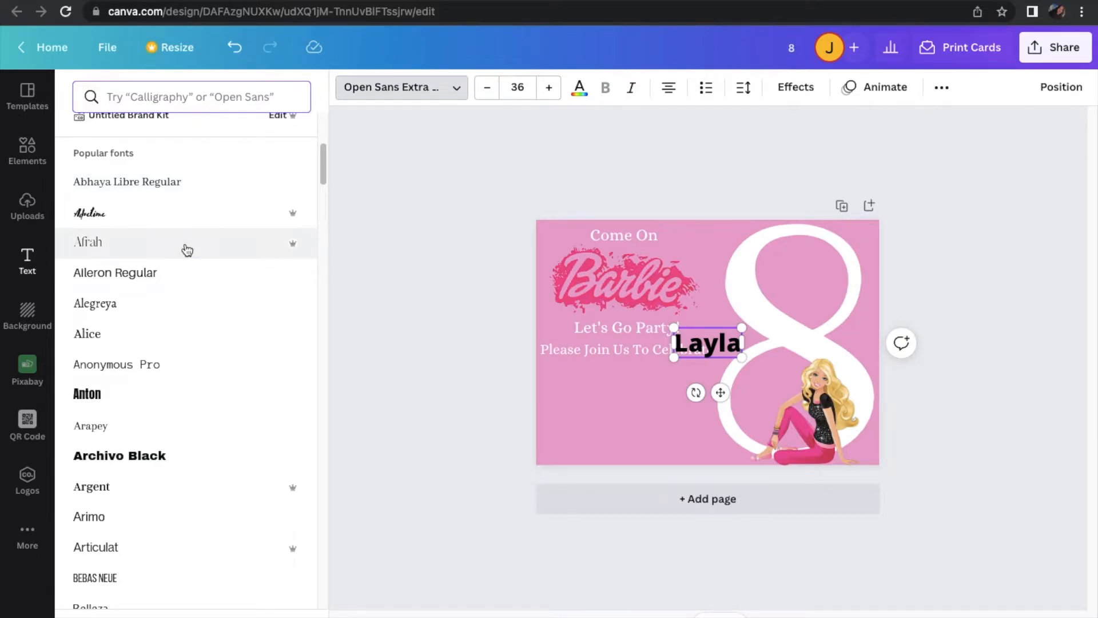
scroll(187, 250, up, 6)
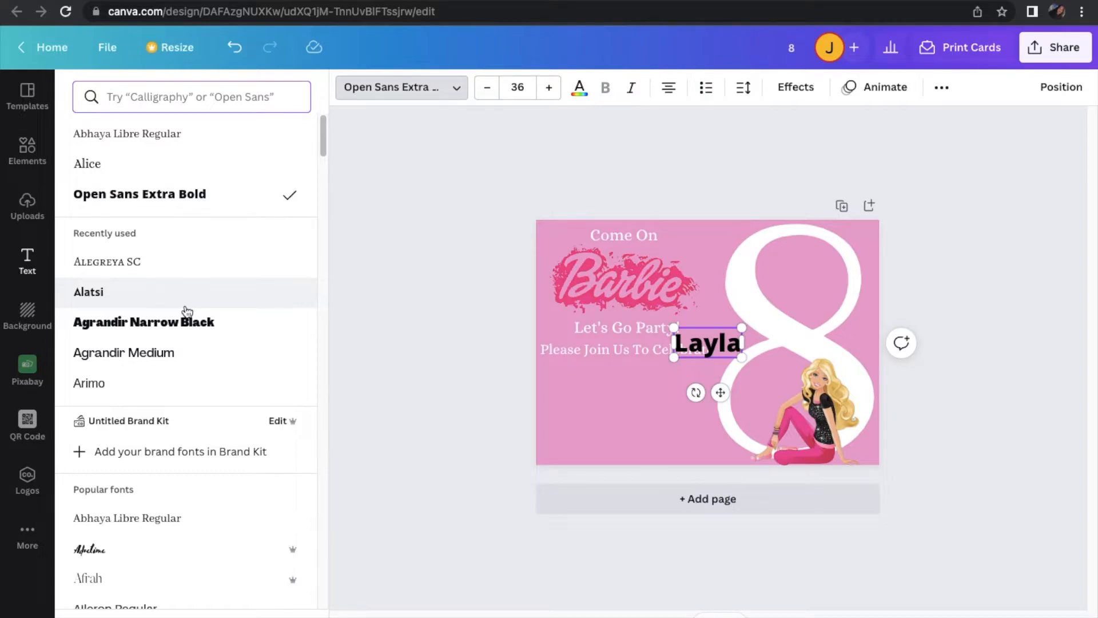
scroll(187, 312, down, 5)
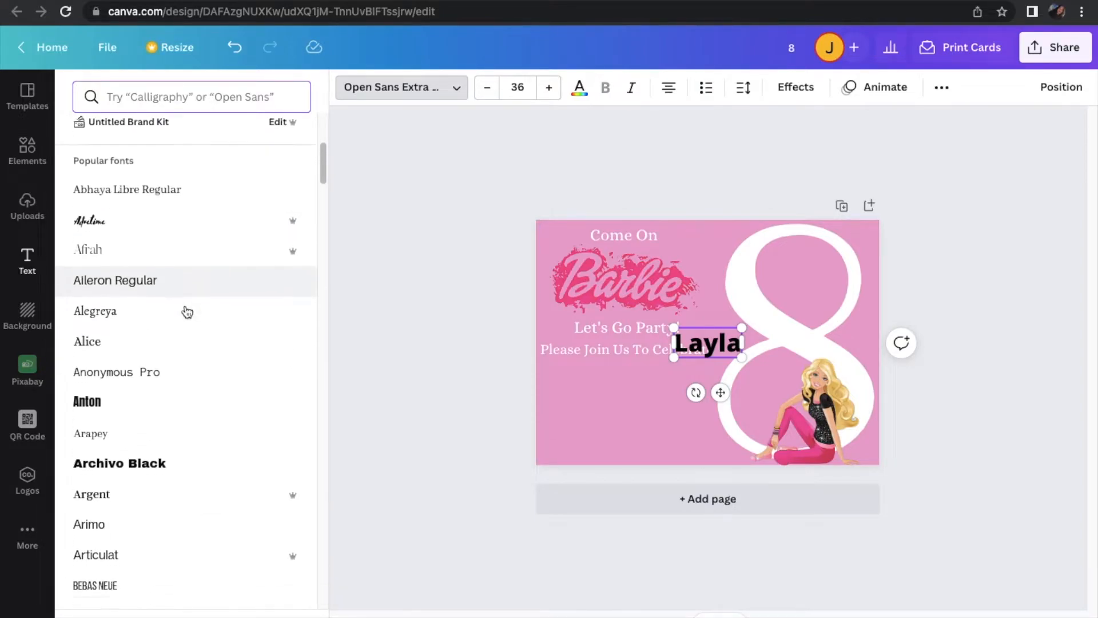
scroll(187, 311, down, 6)
scroll(187, 312, down, 10)
scroll(187, 312, down, 10)
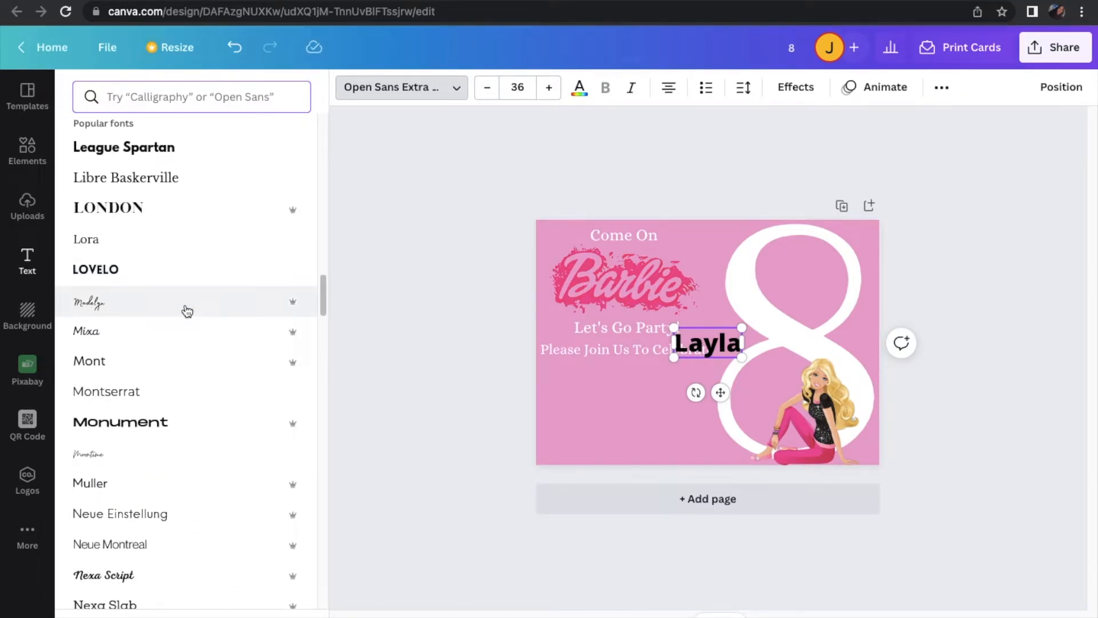
scroll(187, 311, down, 7)
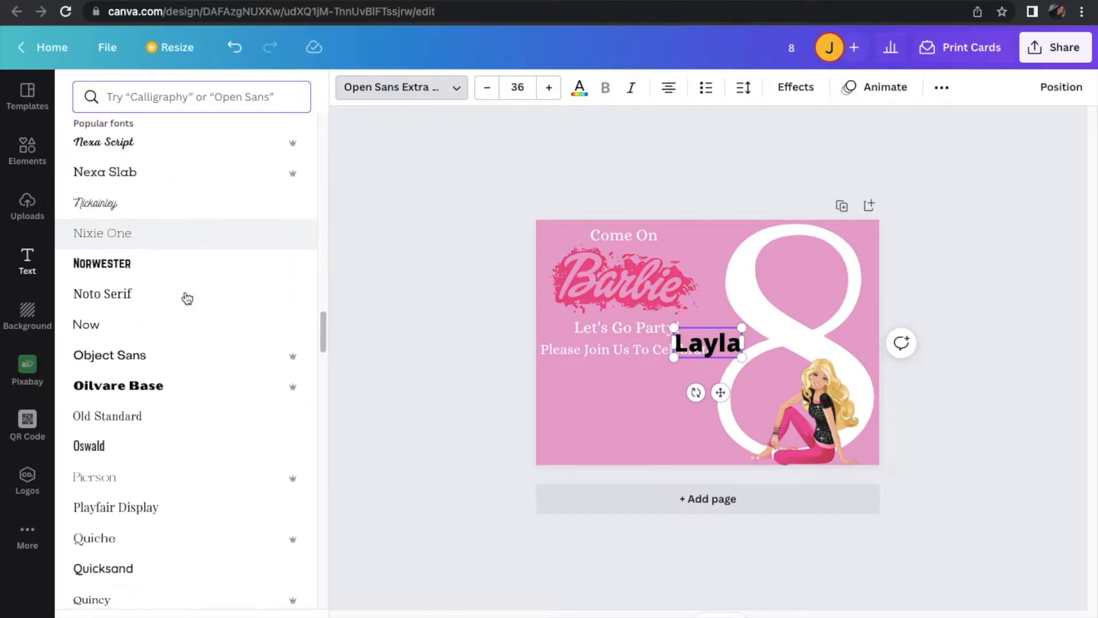
scroll(187, 298, down, 7)
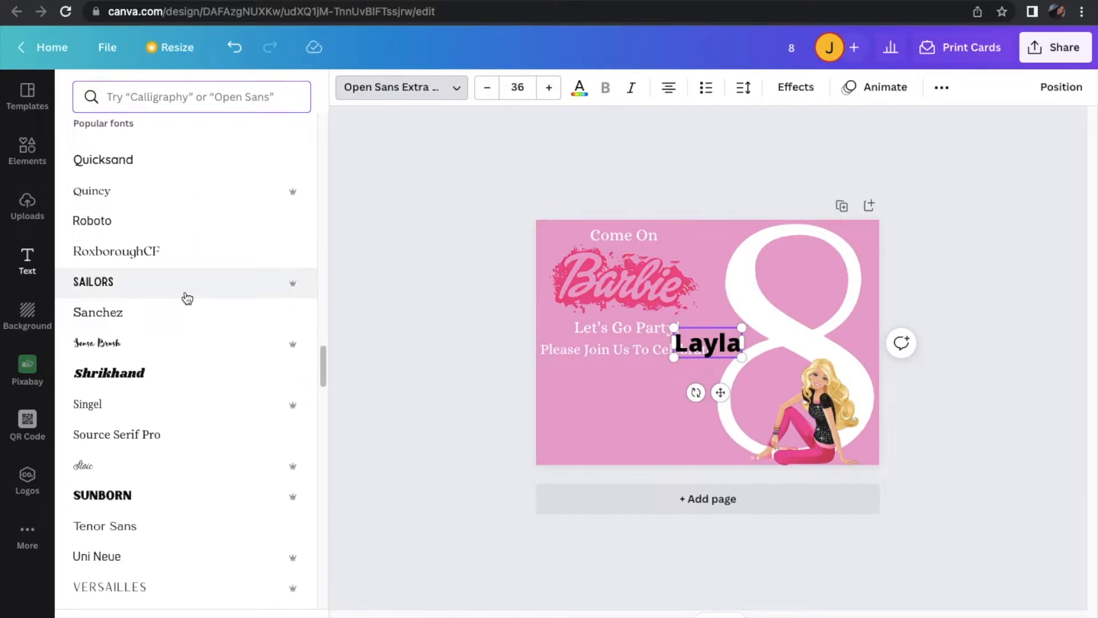
scroll(187, 298, down, 3)
scroll(187, 298, down, 6)
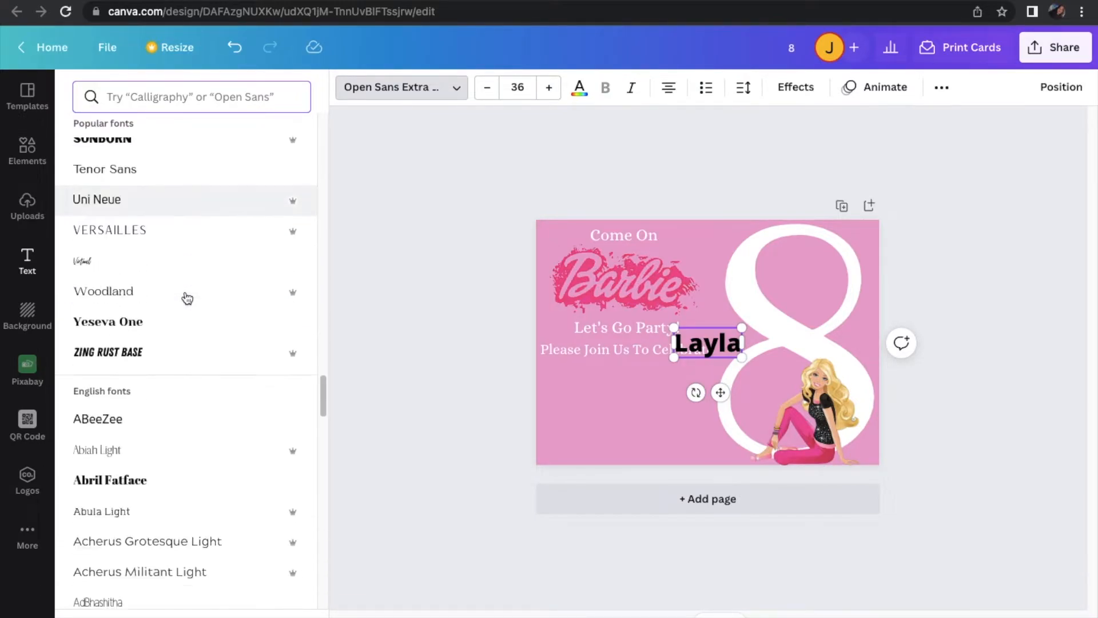
scroll(187, 298, down, 3)
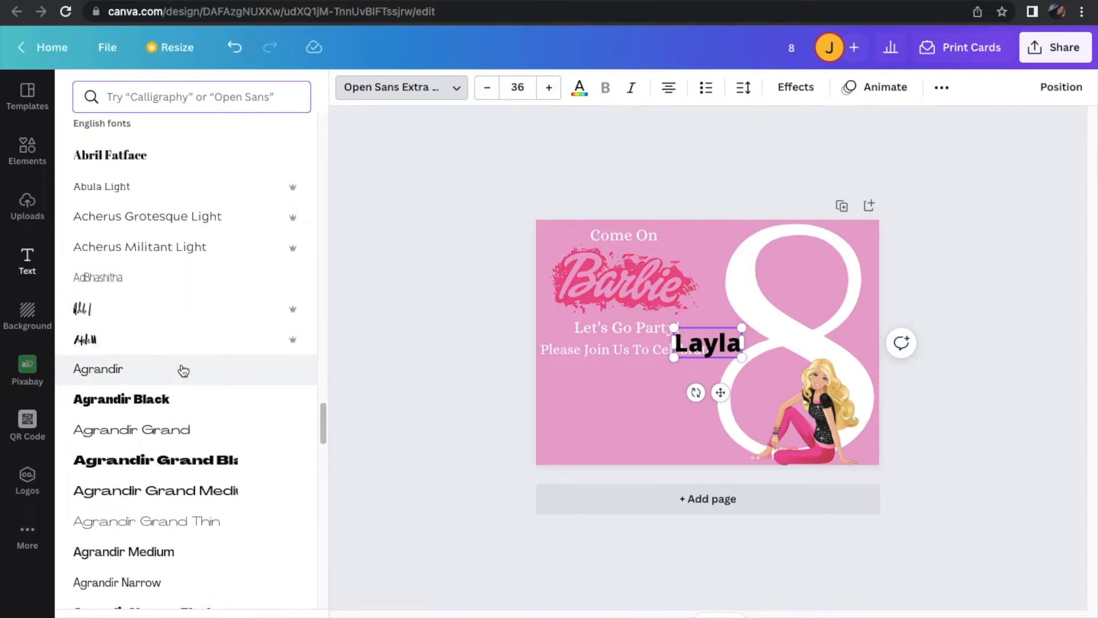
scroll(180, 369, down, 5)
scroll(183, 370, down, 3)
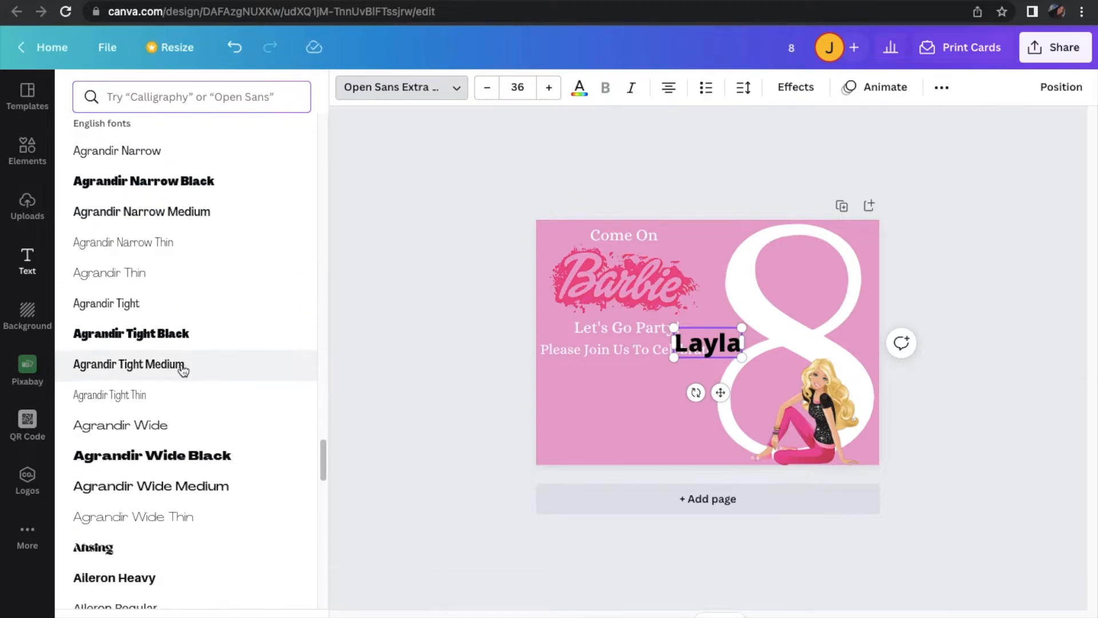
scroll(183, 371, down, 5)
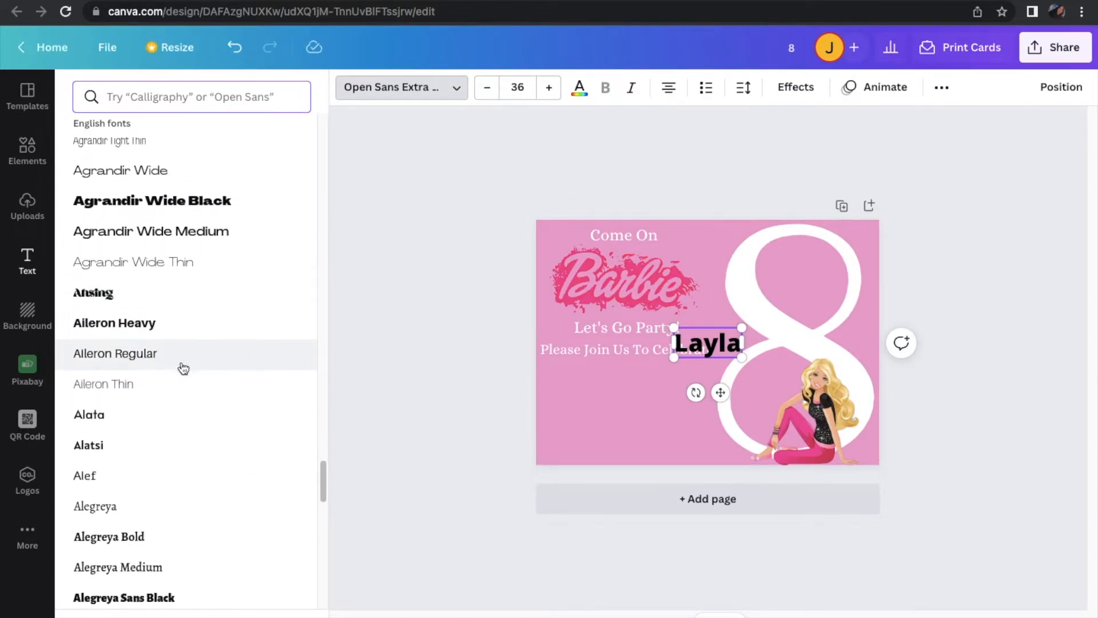
scroll(183, 369, down, 3)
scroll(183, 367, down, 4)
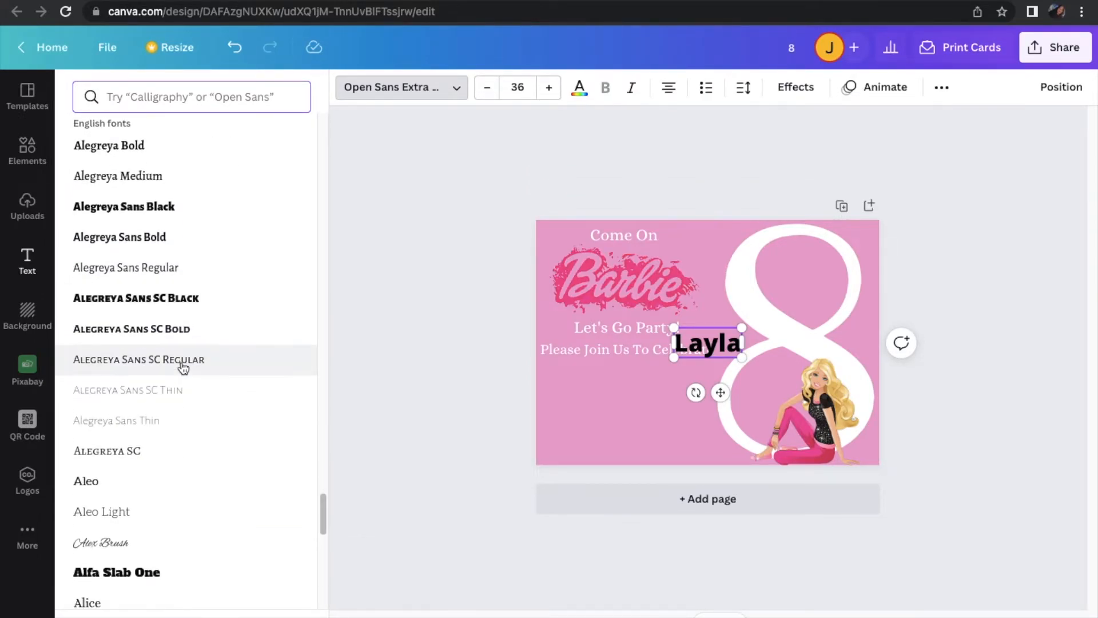
scroll(184, 374, down, 2)
scroll(186, 382, down, 2)
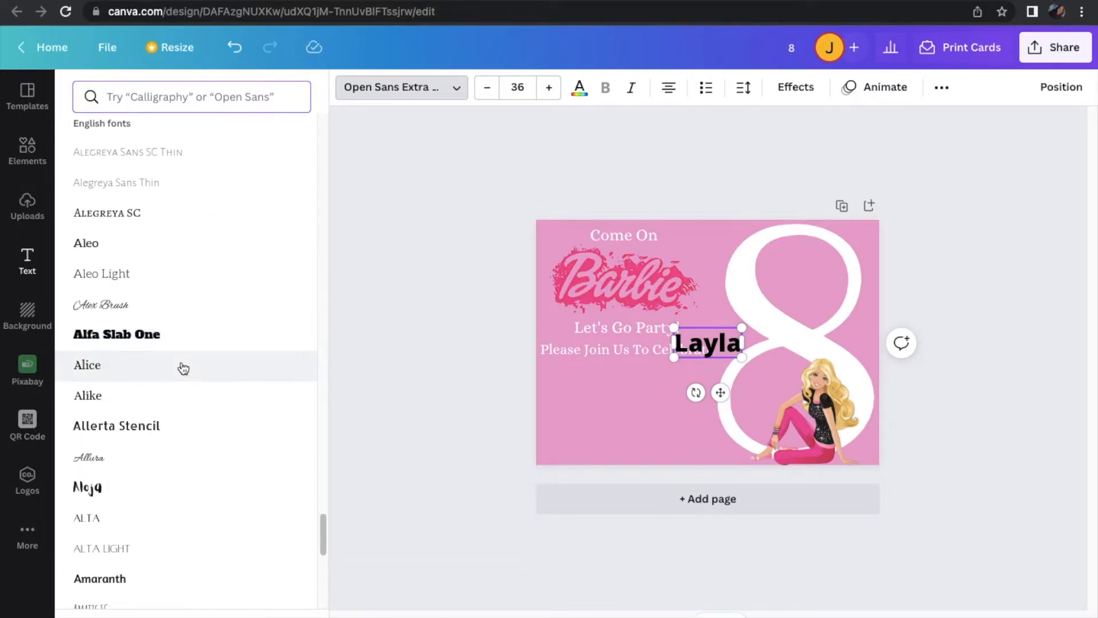
click(155, 465)
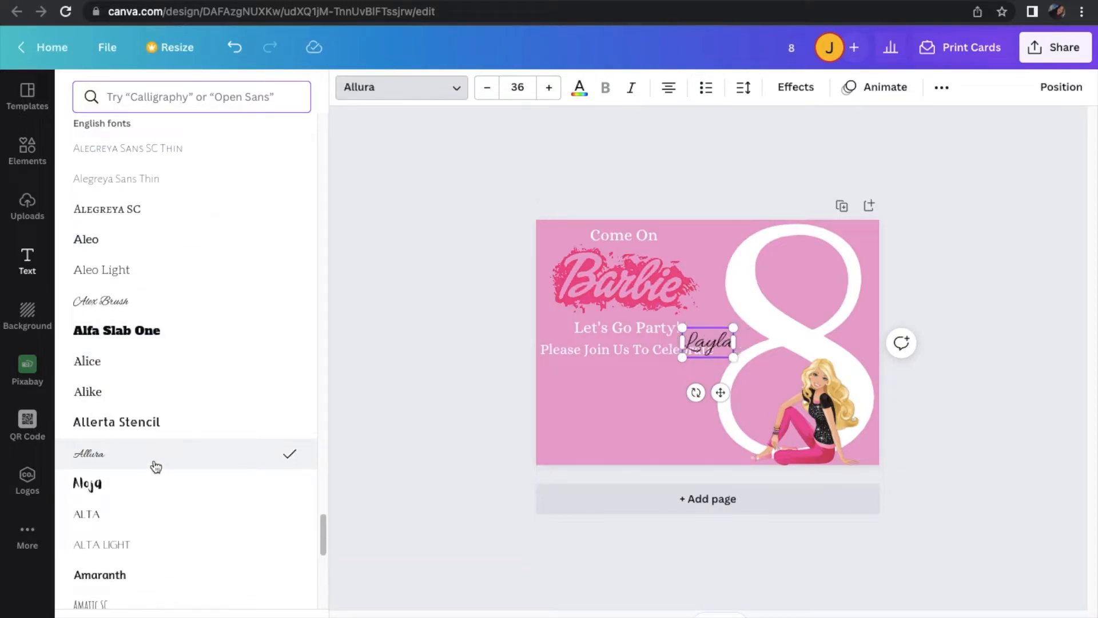
Enlarge the child's name to about size 73.4 and widen its text box toward the card's left side
drag(733, 357, 774, 400)
drag(683, 354, 649, 351)
click(650, 352)
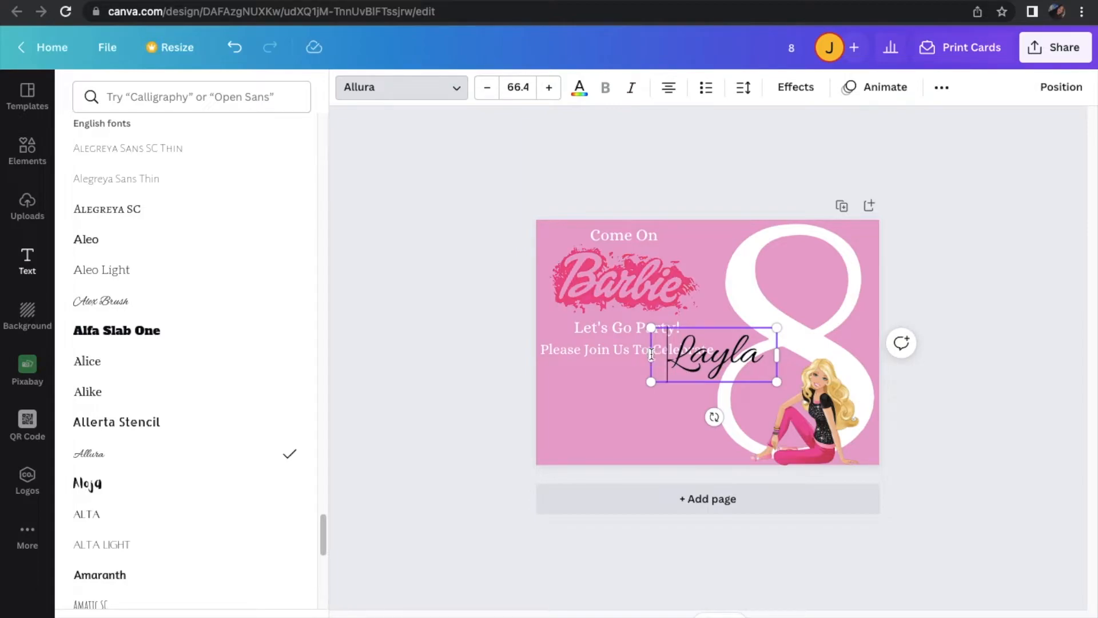
drag(649, 354, 572, 394)
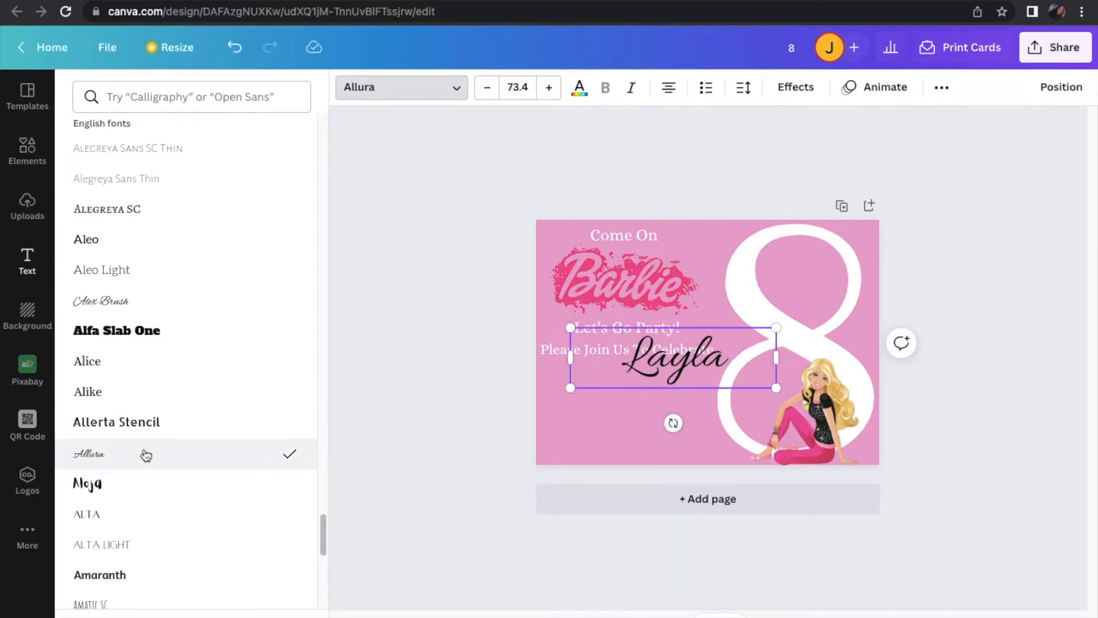
Change the child's name to the Angelina font and color it white
scroll(143, 454, down, 4)
scroll(146, 455, down, 3)
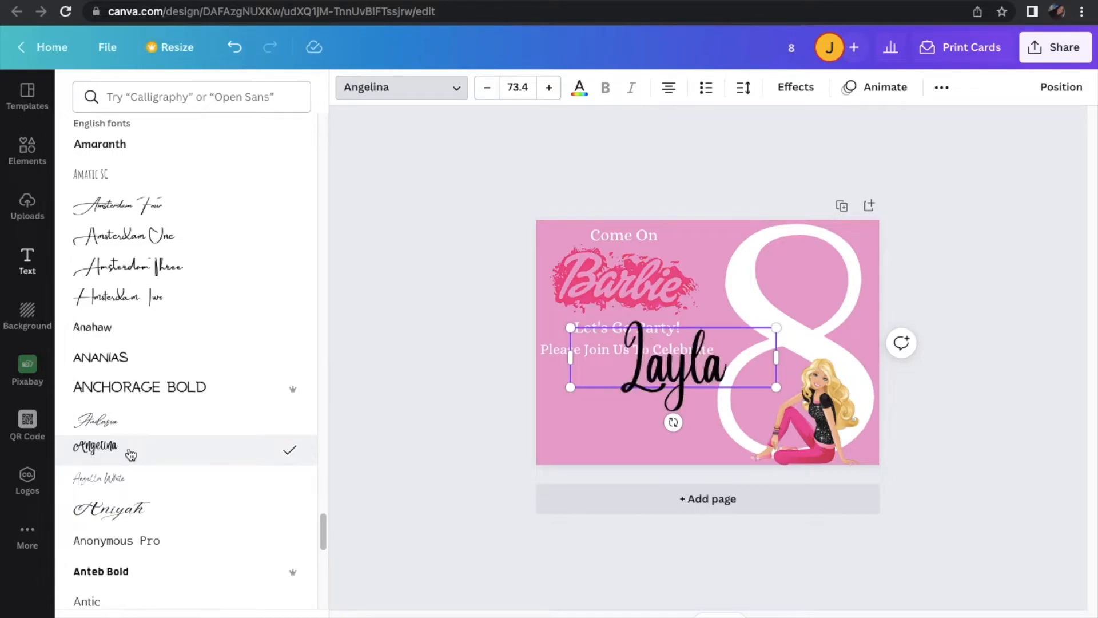
click(581, 89)
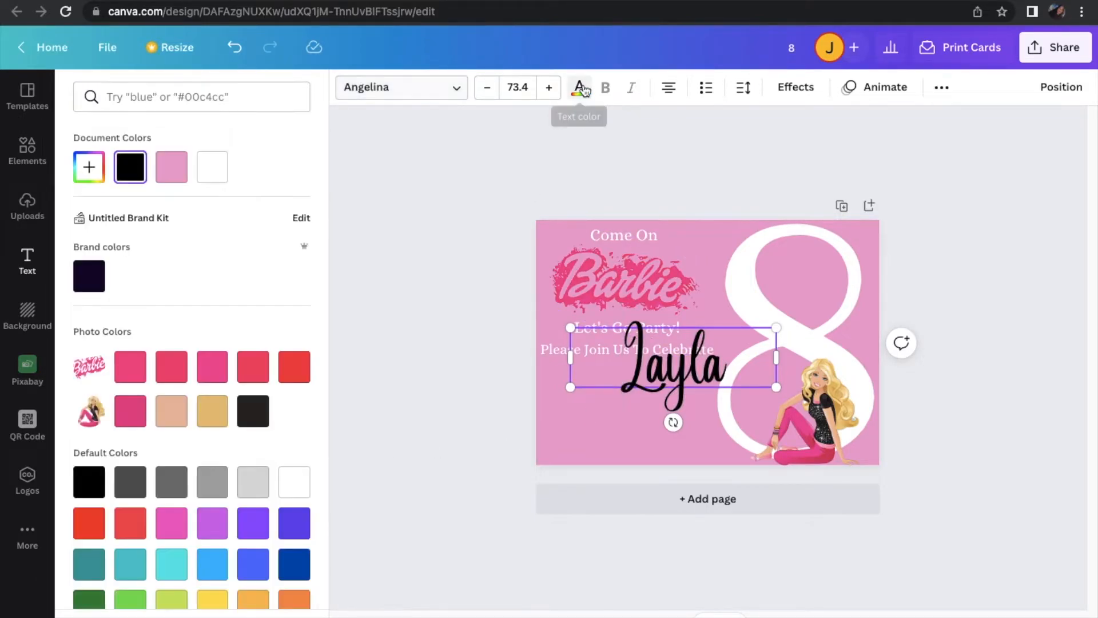
click(222, 175)
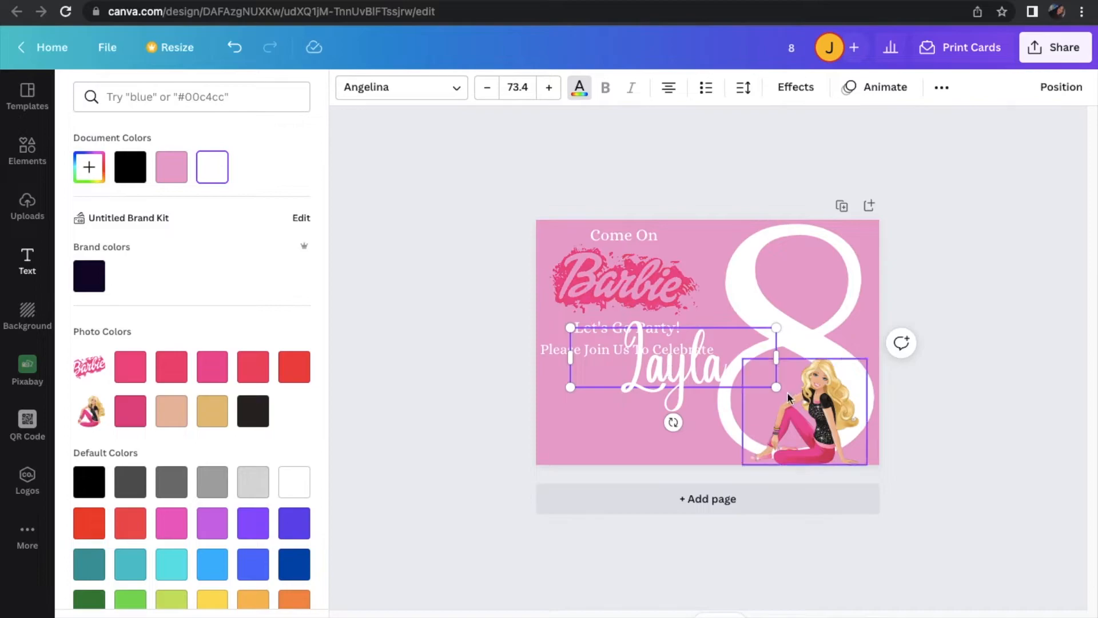
Shrink the child's name to size 49 and place it centered beneath "Please Join Us To Celebrate"
drag(776, 387, 705, 363)
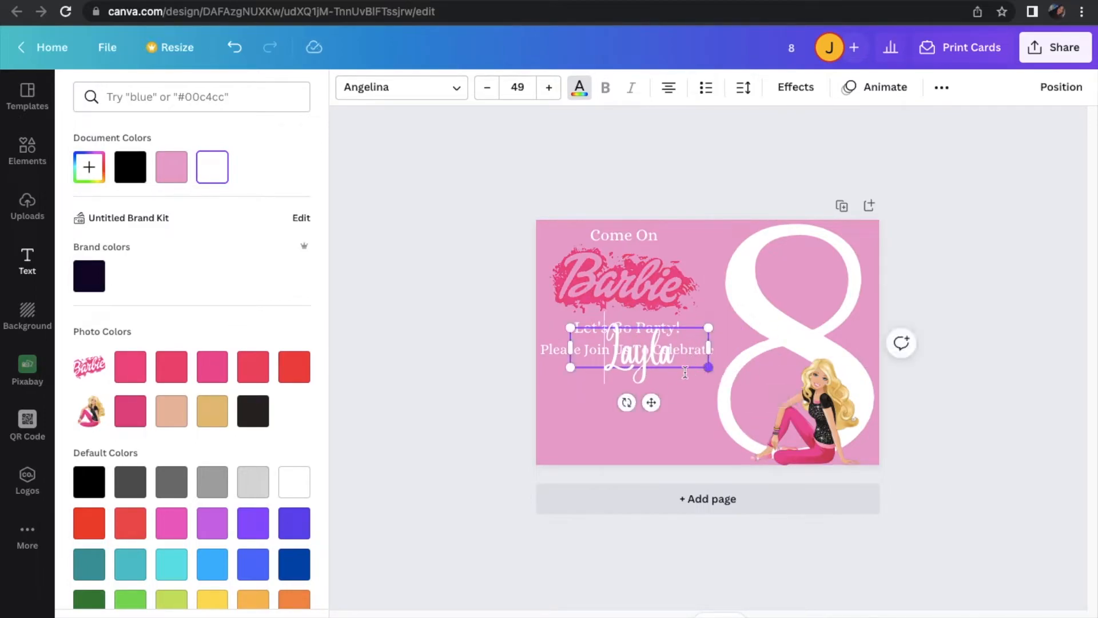
drag(652, 399, 643, 441)
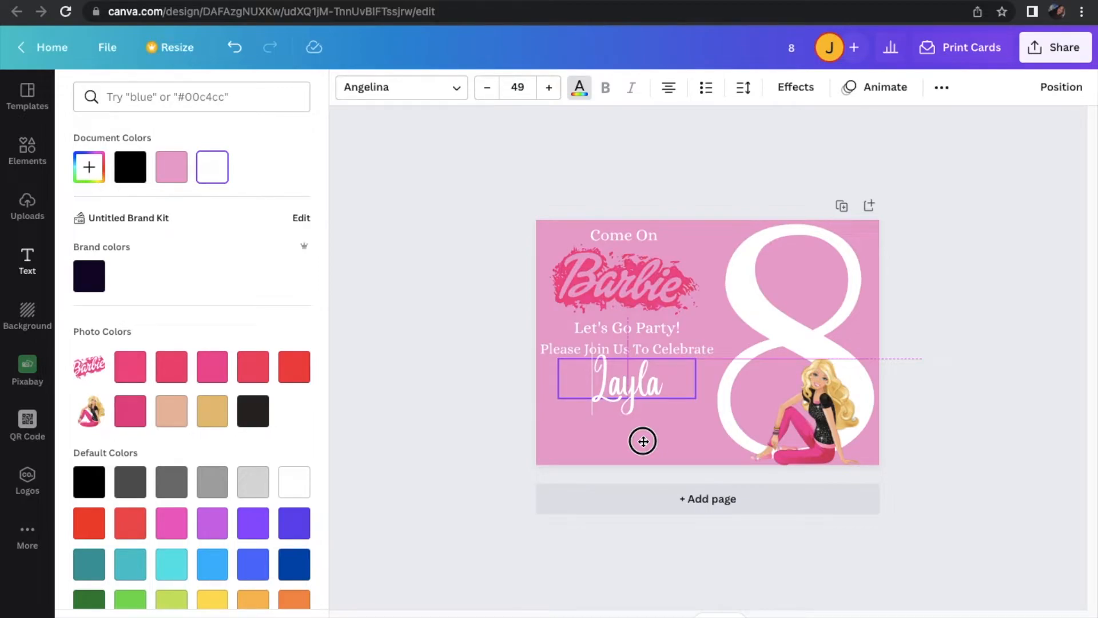
drag(642, 441, 640, 435)
Reduce the "Come On" text to size 21
click(644, 236)
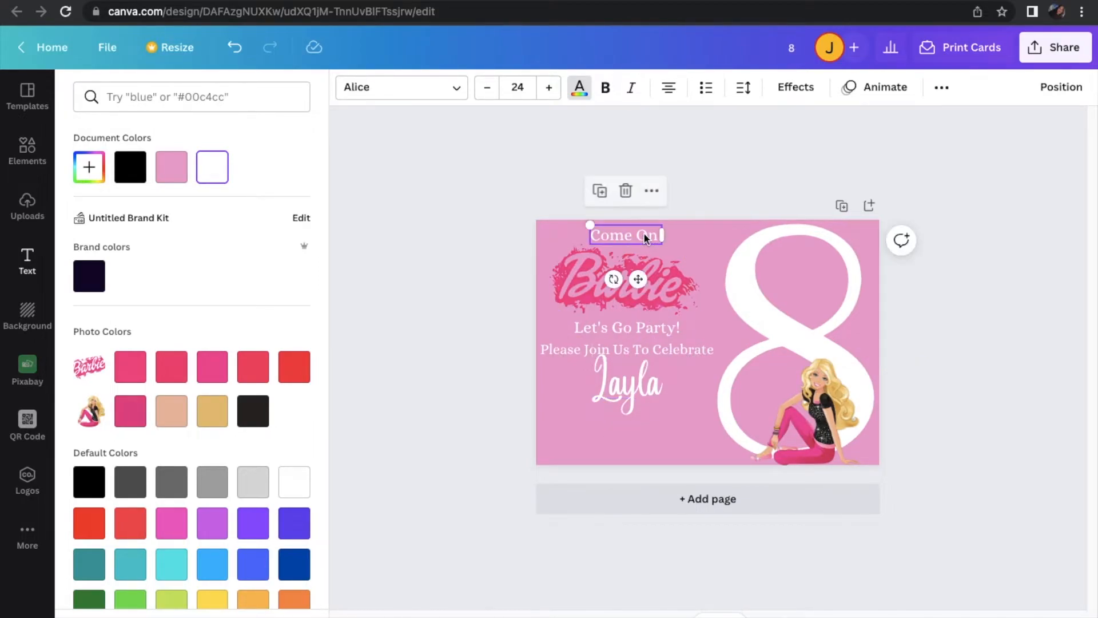
click(488, 88)
click(488, 89)
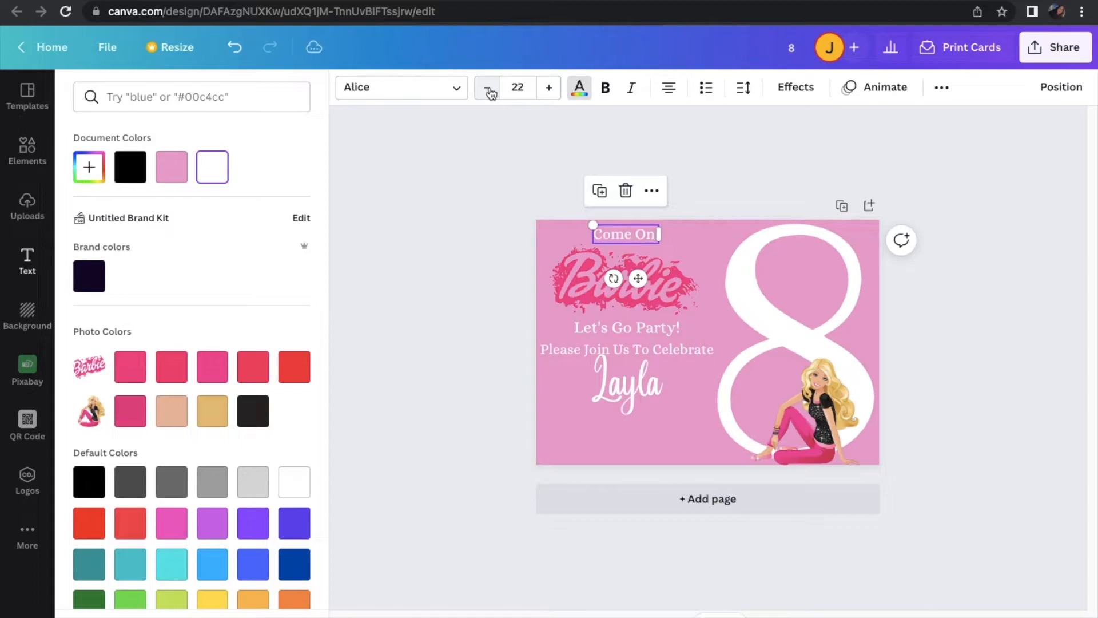
click(488, 89)
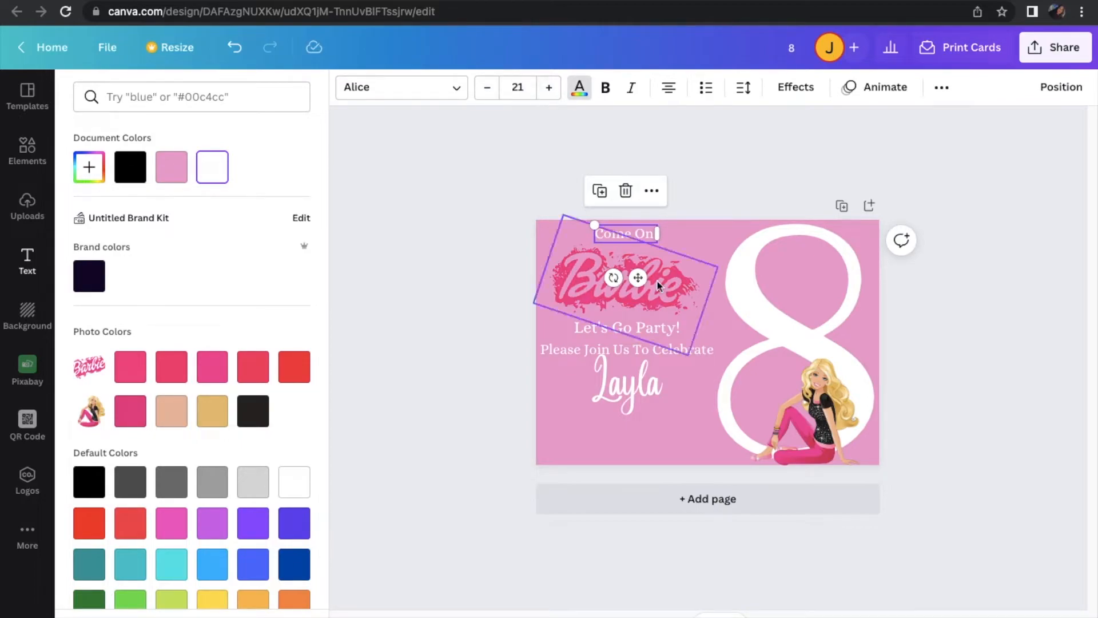
Shrink the Barbie logo slightly and recenter it between "Come On" and "Let's Go Party!"
click(677, 291)
mouse_move(689, 353)
mouse_down()
mouse_move(671, 341)
mouse_move(679, 347)
mouse_up()
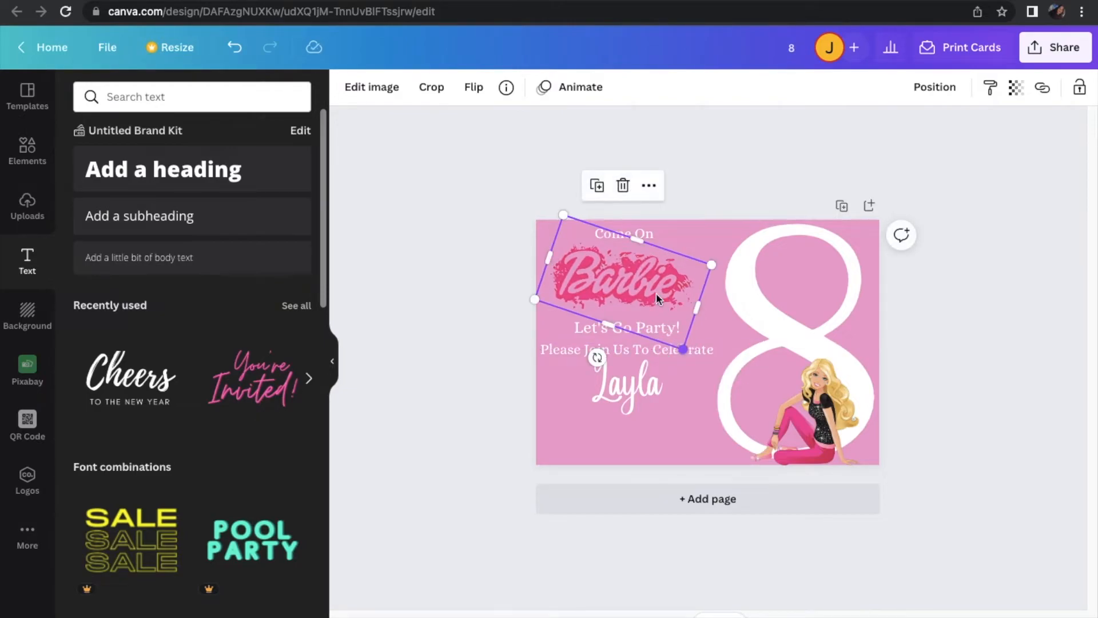
mouse_move(657, 286)
mouse_down()
mouse_move(666, 287)
mouse_move(657, 289)
mouse_up()
Reduce "Let's Go Party!" to size 21 and move it and "Please Join Us To Celebrate" slightly up
click(588, 336)
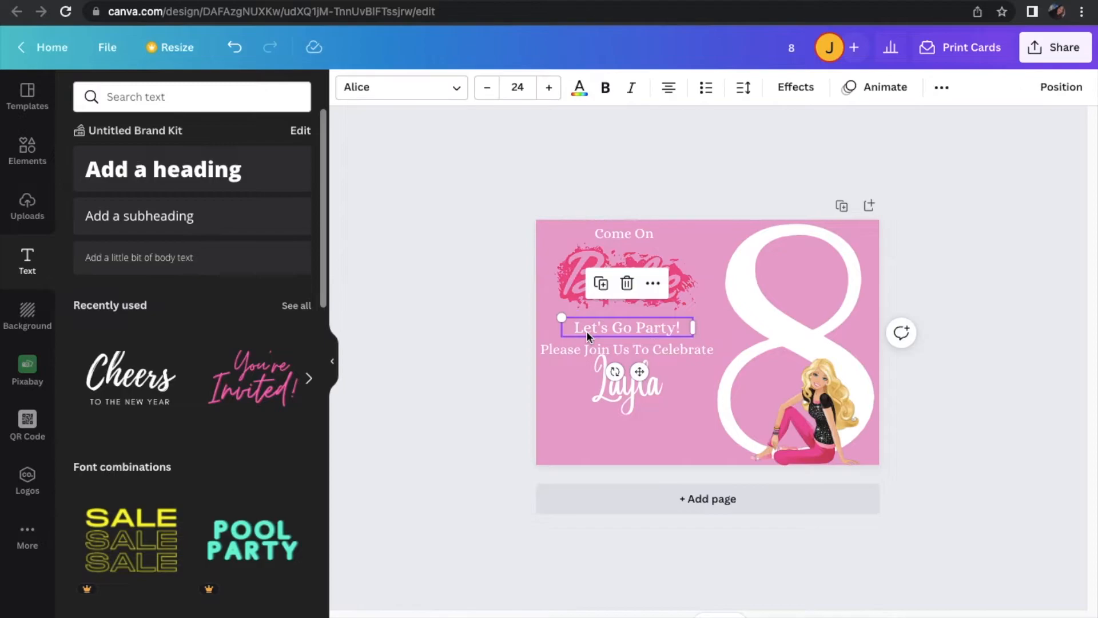
click(490, 89)
click(491, 89)
click(490, 89)
click(658, 326)
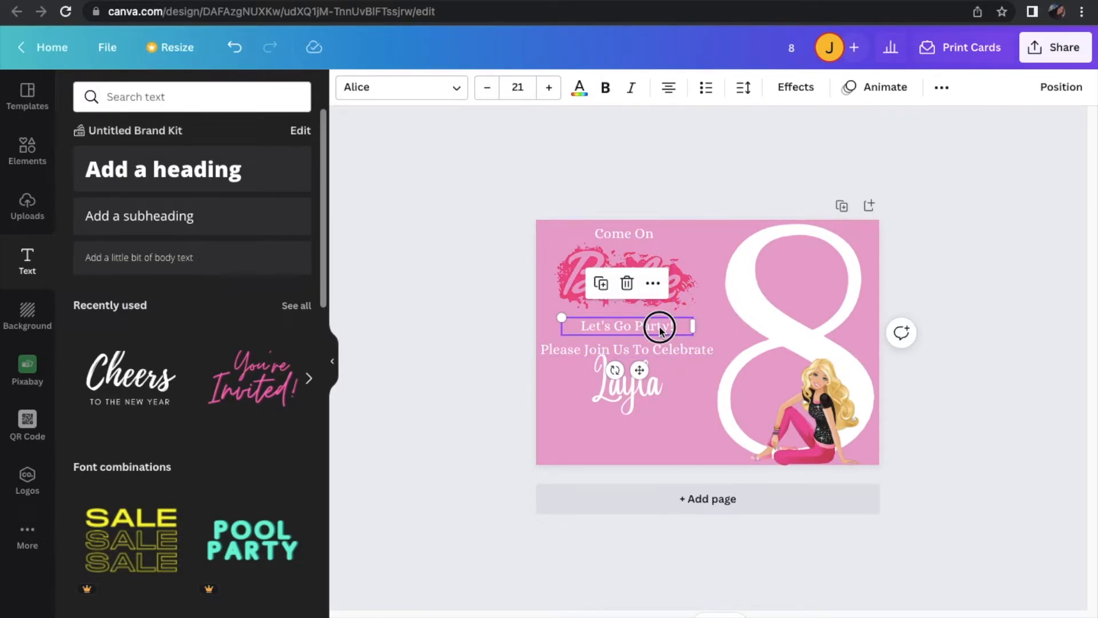
drag(657, 327, 657, 322)
click(660, 350)
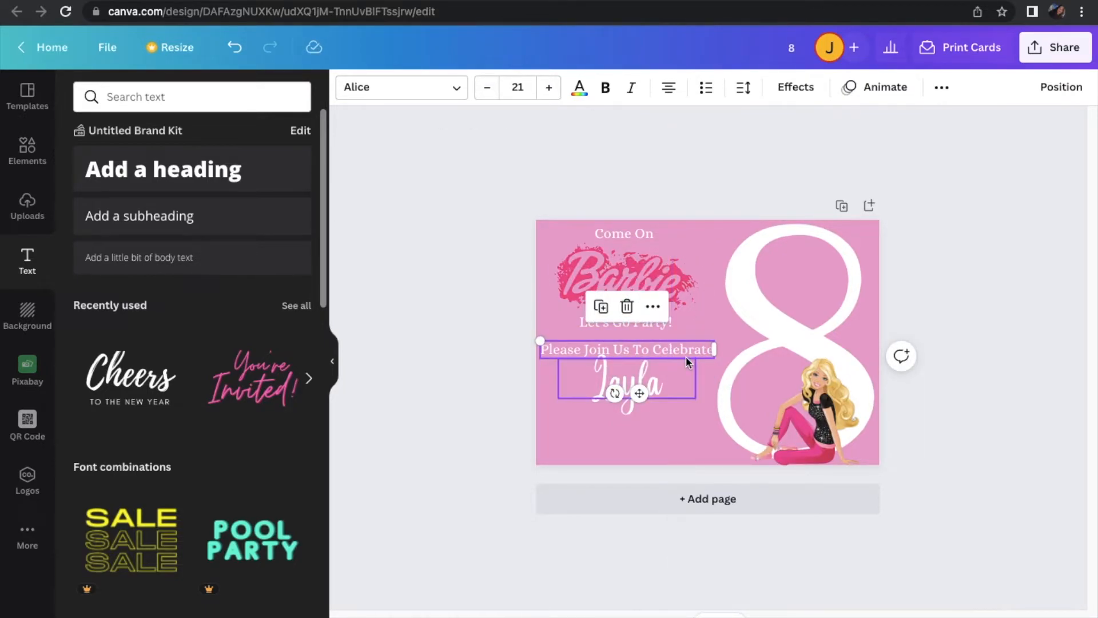
drag(686, 361, 686, 351)
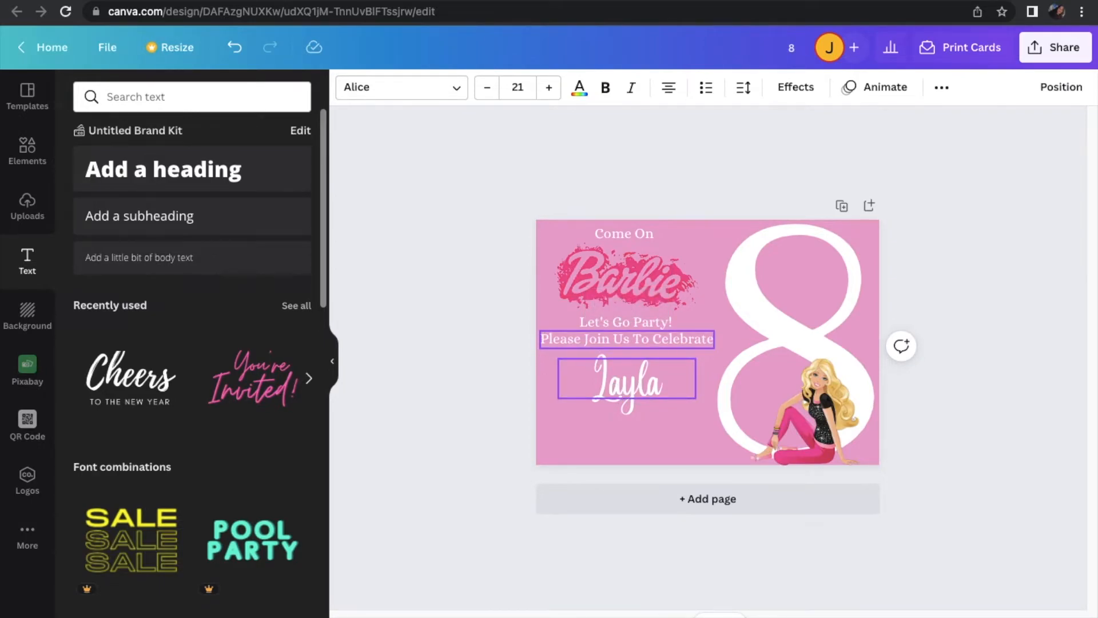
Nudge the child's name up, shrink it to size 40.4 and recenter it beneath "Please Join Us To Celebrate"
click(659, 378)
click(660, 378)
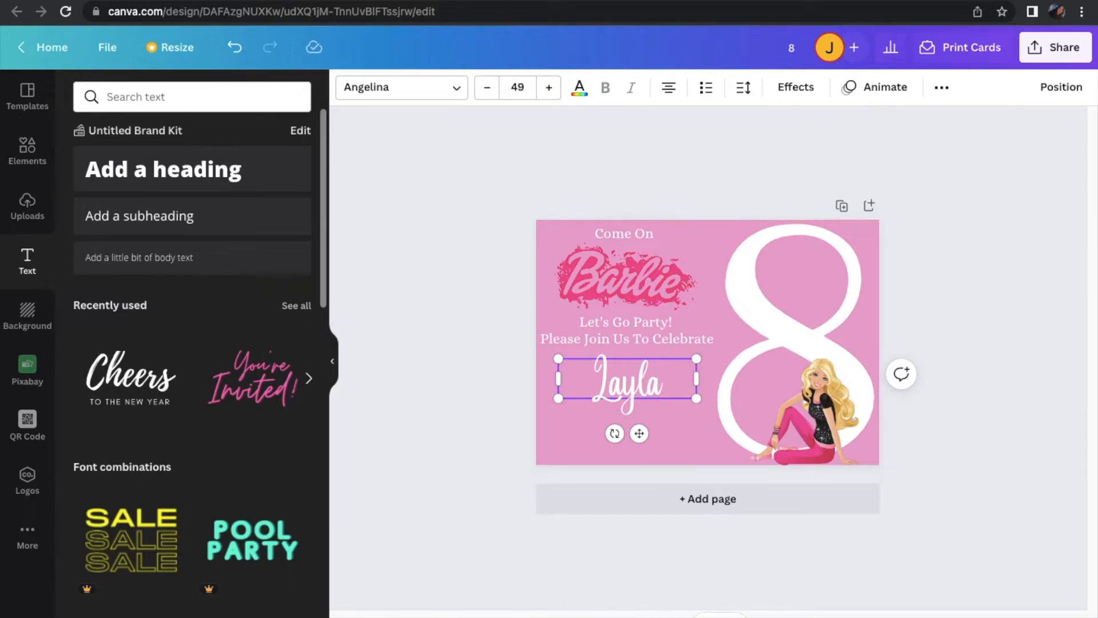
click(464, 405)
click(646, 394)
drag(647, 394, 646, 390)
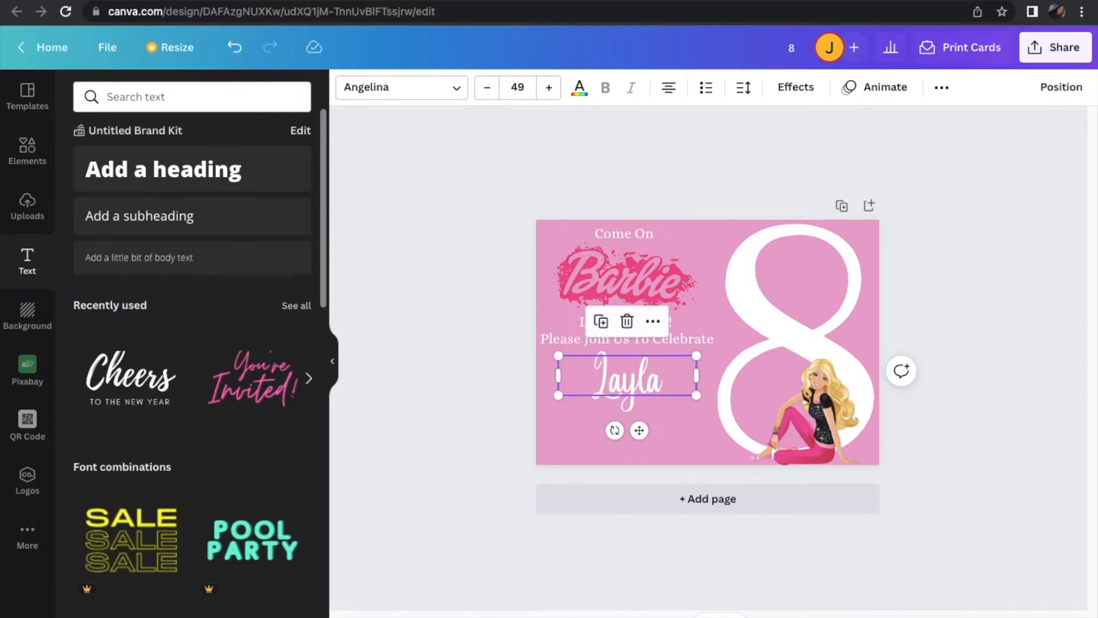
drag(696, 395, 668, 389)
drag(634, 424, 643, 422)
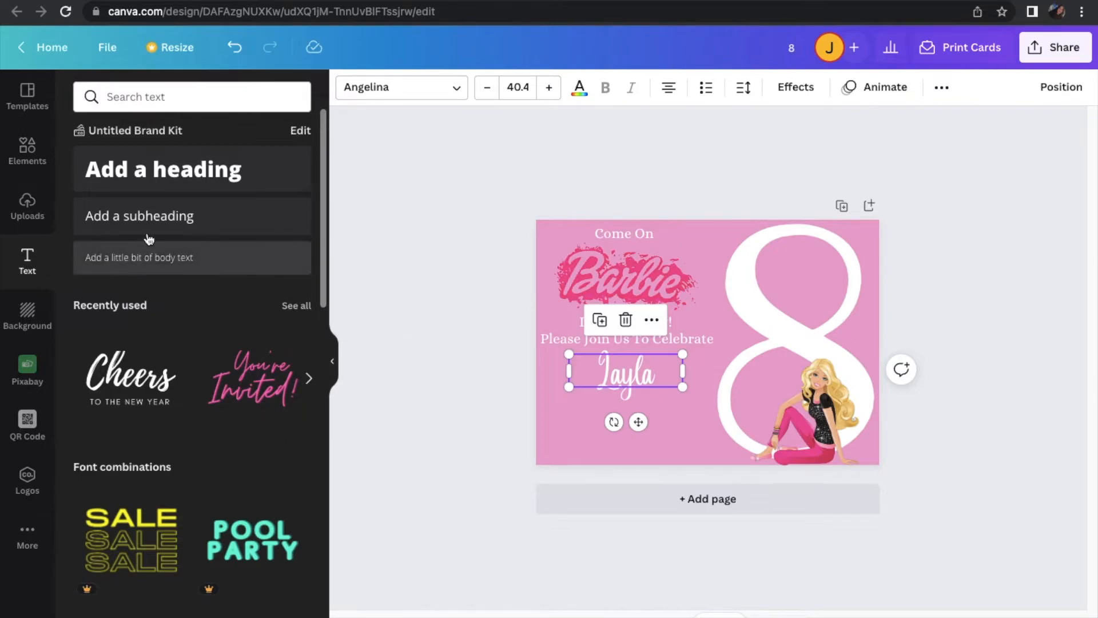
Add a subheading reading "Is Turning Eight!" below the child's name
click(168, 218)
text(Is)
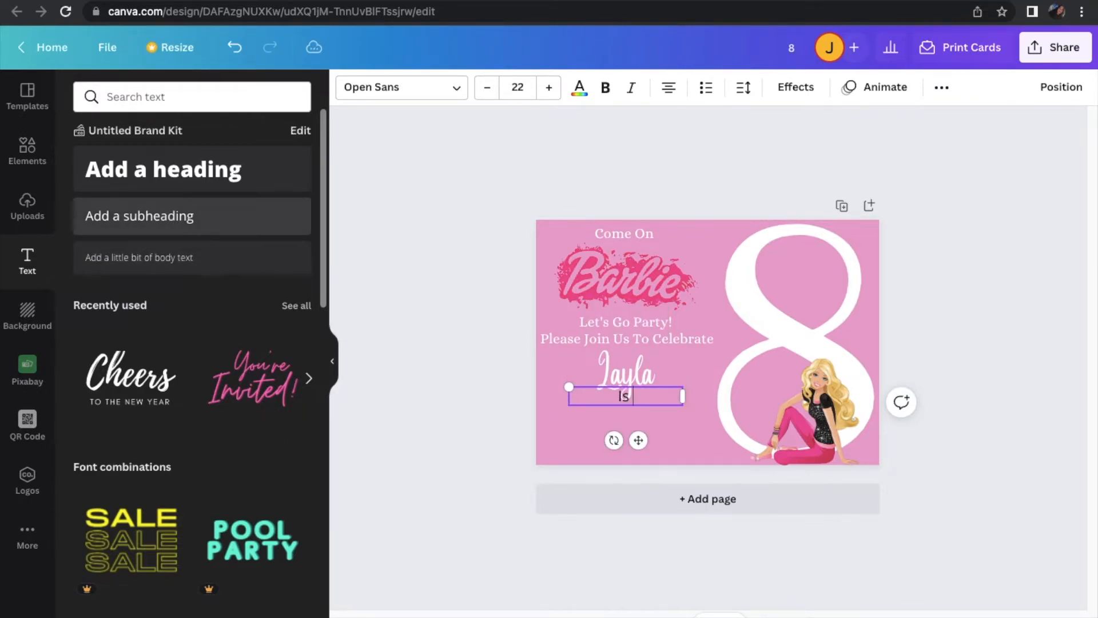
text( Turning Eight!)
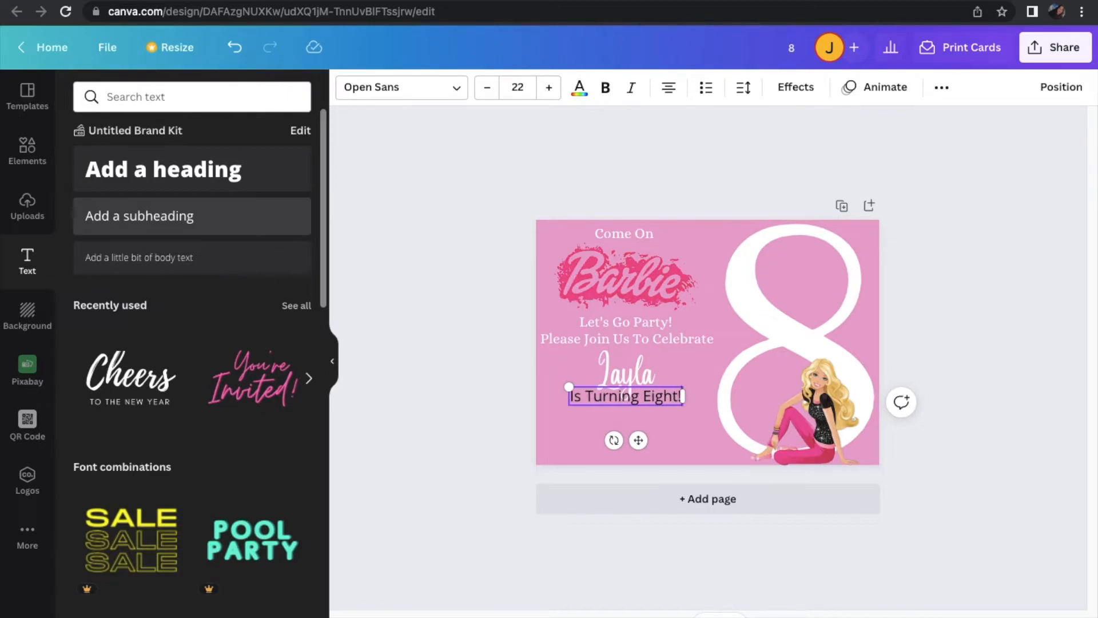
Make "Is Turning Eight!" white in the Alice font and move it slightly down beneath the child's name
click(579, 90)
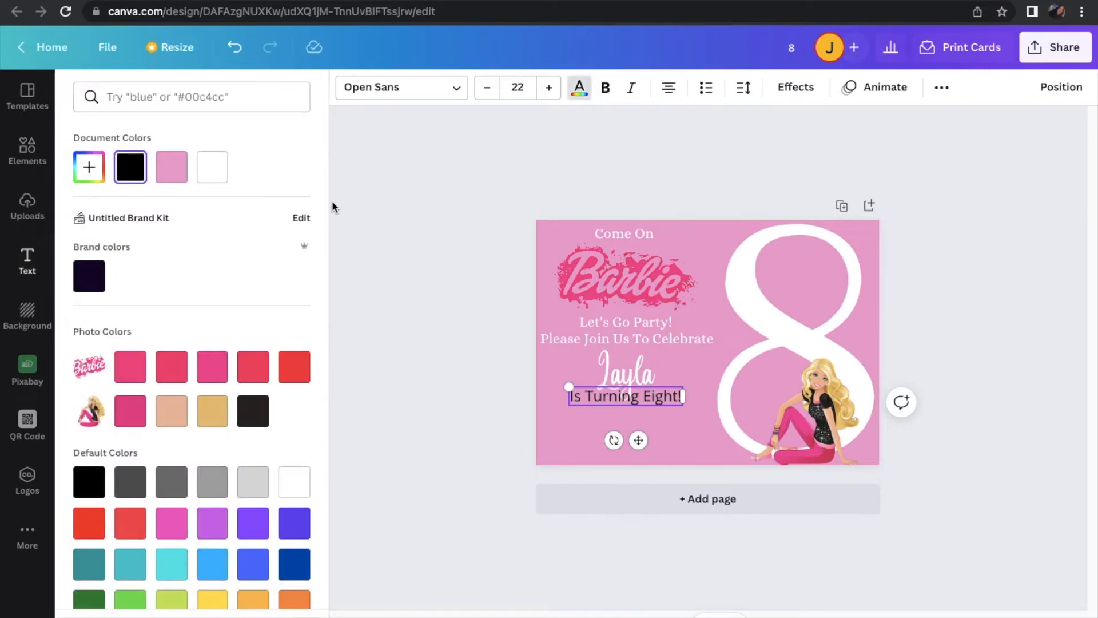
click(213, 167)
click(407, 96)
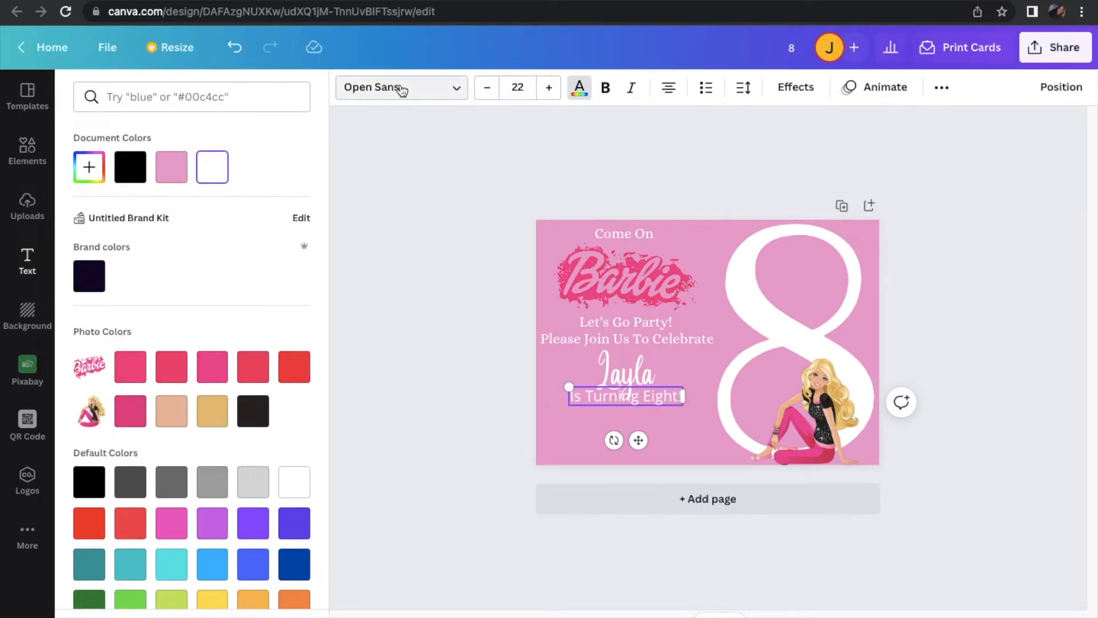
scroll(206, 289, up, 10)
scroll(204, 283, up, 5)
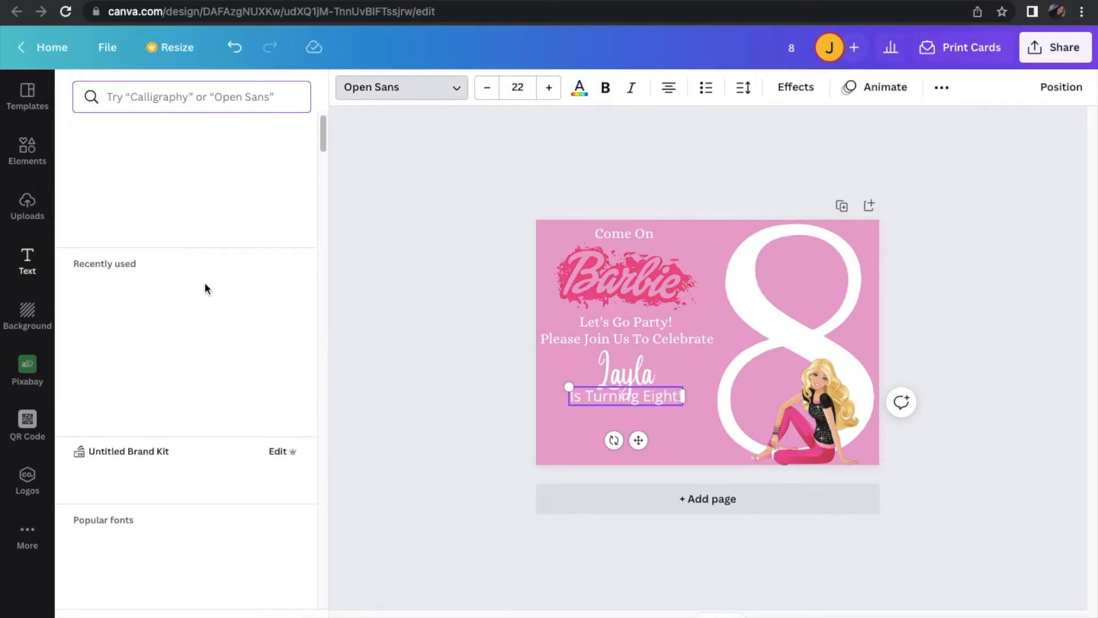
click(147, 170)
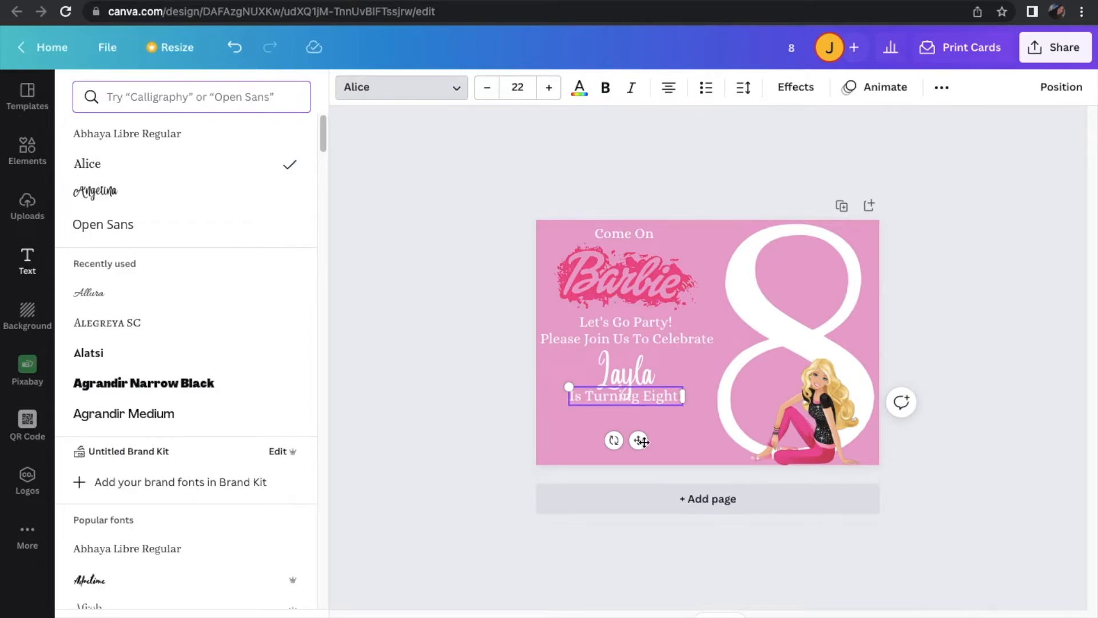
drag(639, 440, 634, 450)
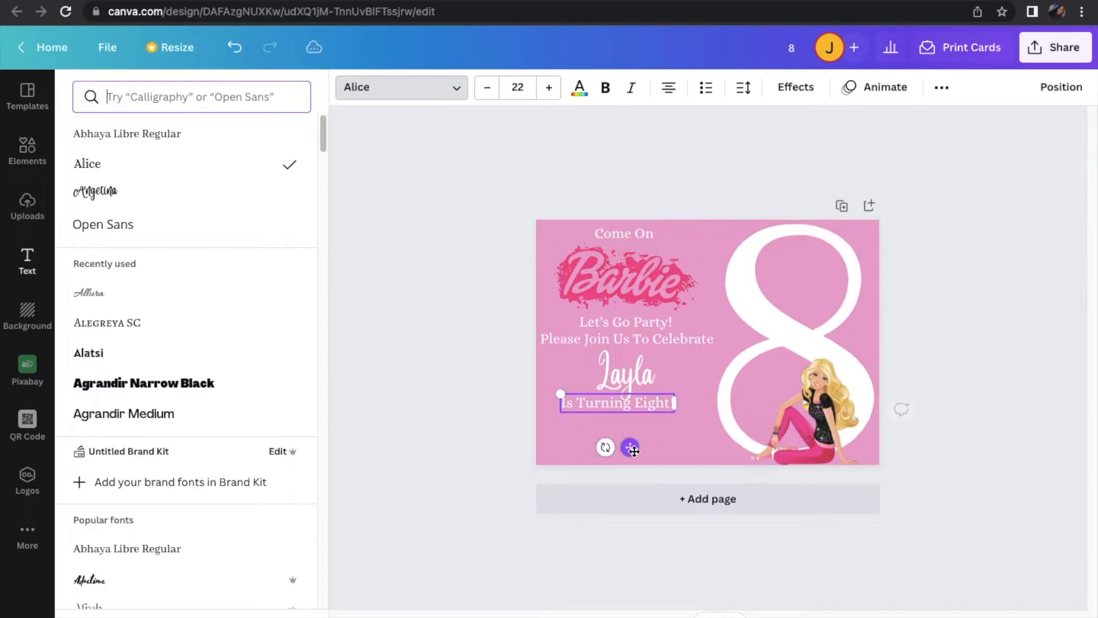
Shrink the Barbie logo a little more and recenter it just beneath "Come On"
click(664, 292)
drag(692, 350, 676, 335)
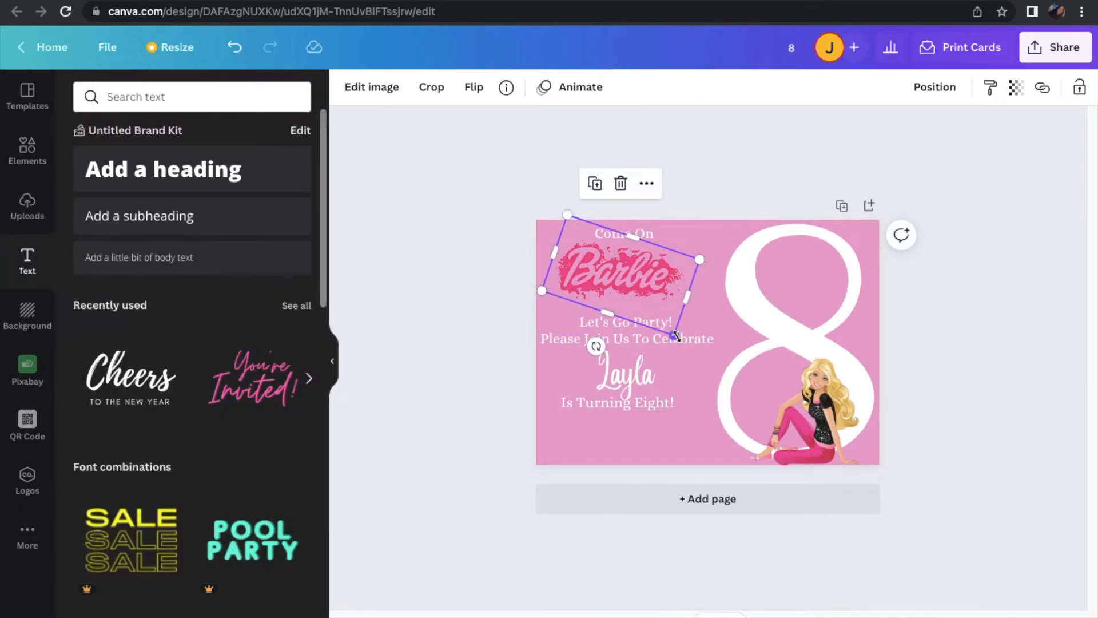
drag(638, 278, 641, 274)
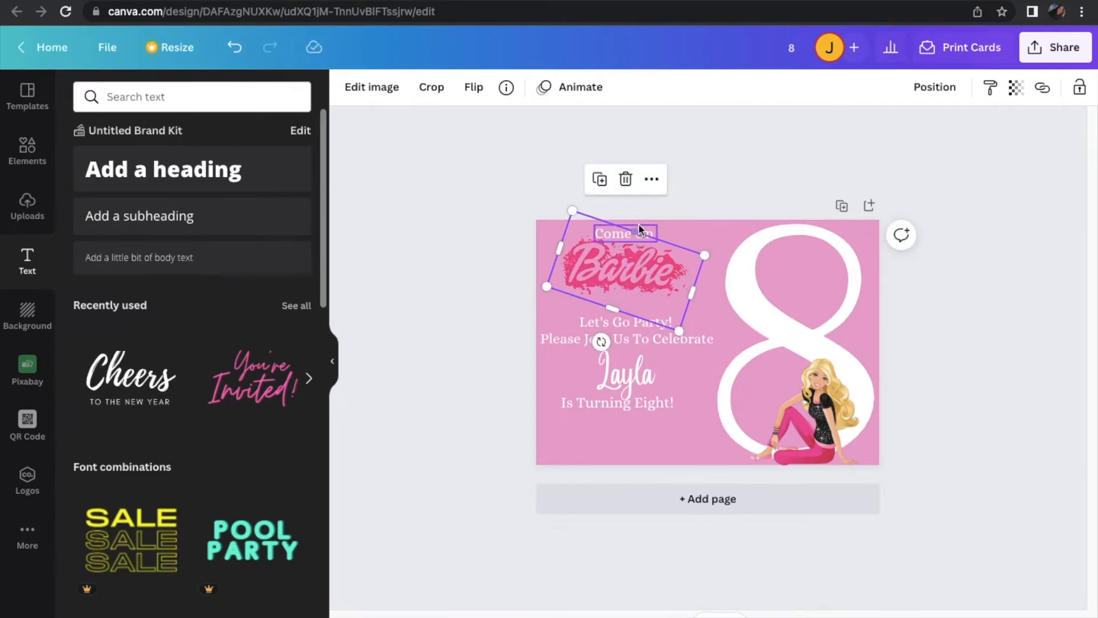
Move "Let's Go Party!", "Please Join Us To Celebrate" and the child's name up to close the gap below the logo
click(630, 320)
drag(631, 321, 630, 306)
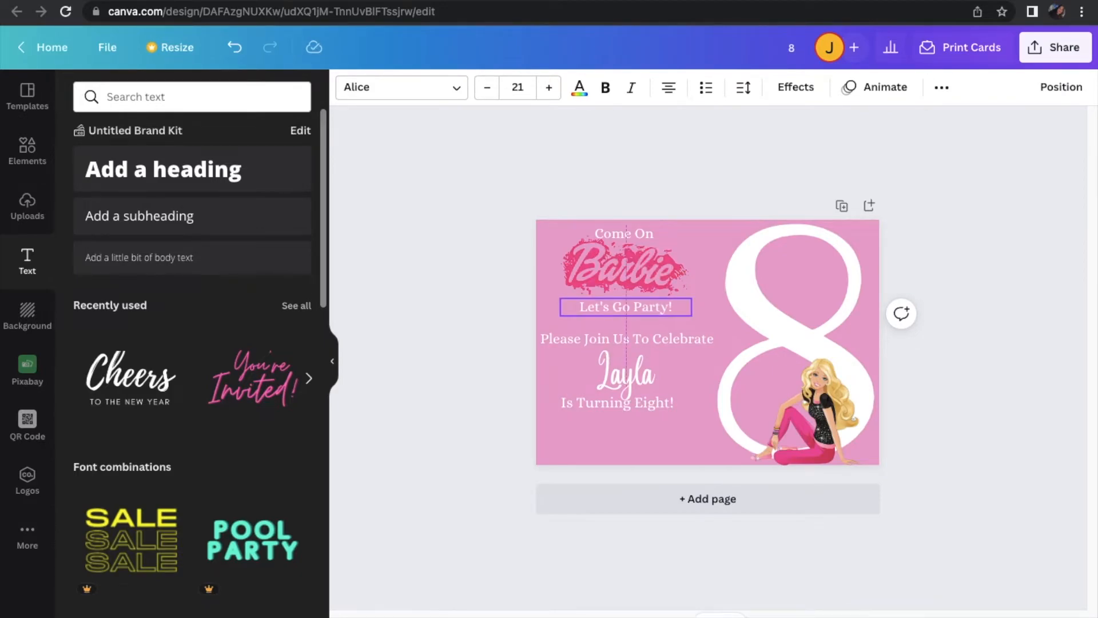
click(677, 334)
drag(678, 334, 678, 319)
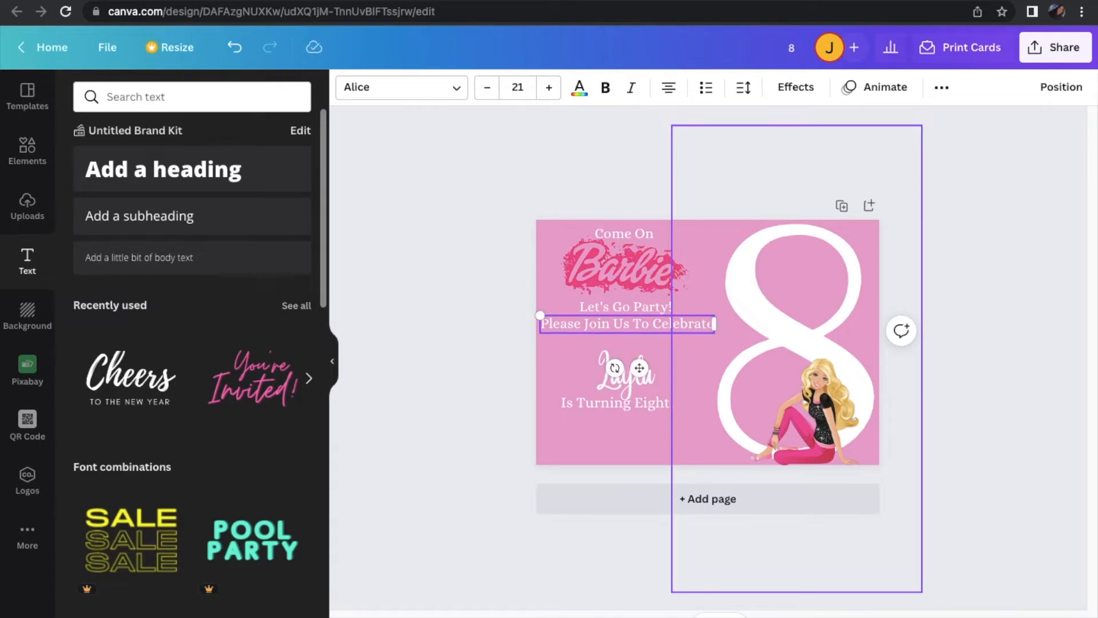
click(650, 375)
drag(649, 375, 649, 361)
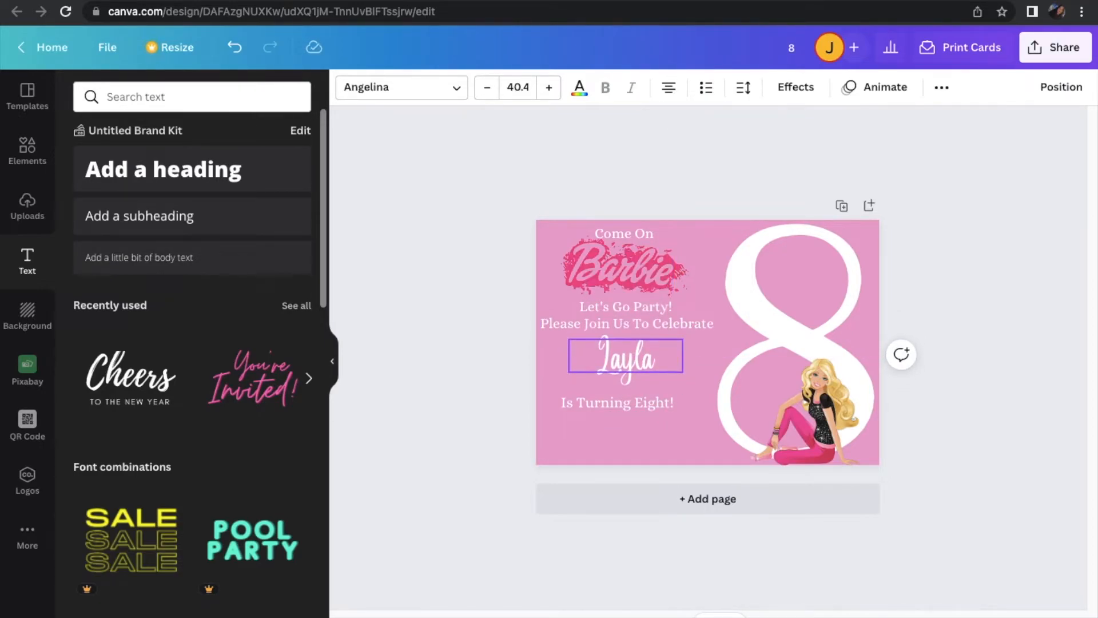
Reduce "Is Turning Eight!" to size 21, move it slightly up and center it beneath the child's name
click(655, 403)
click(486, 97)
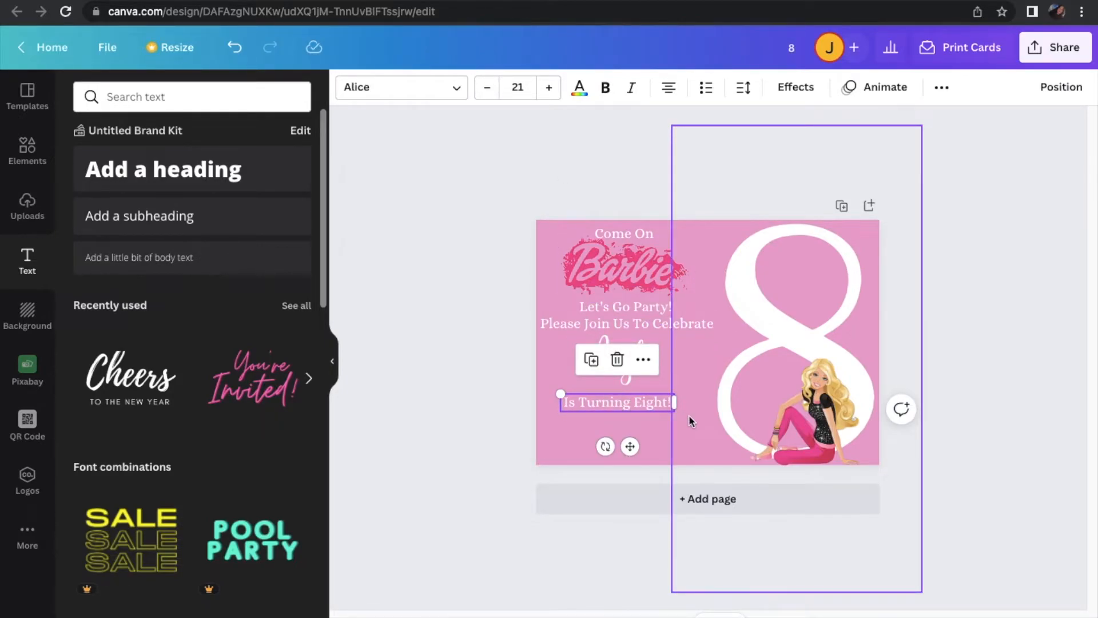
click(654, 402)
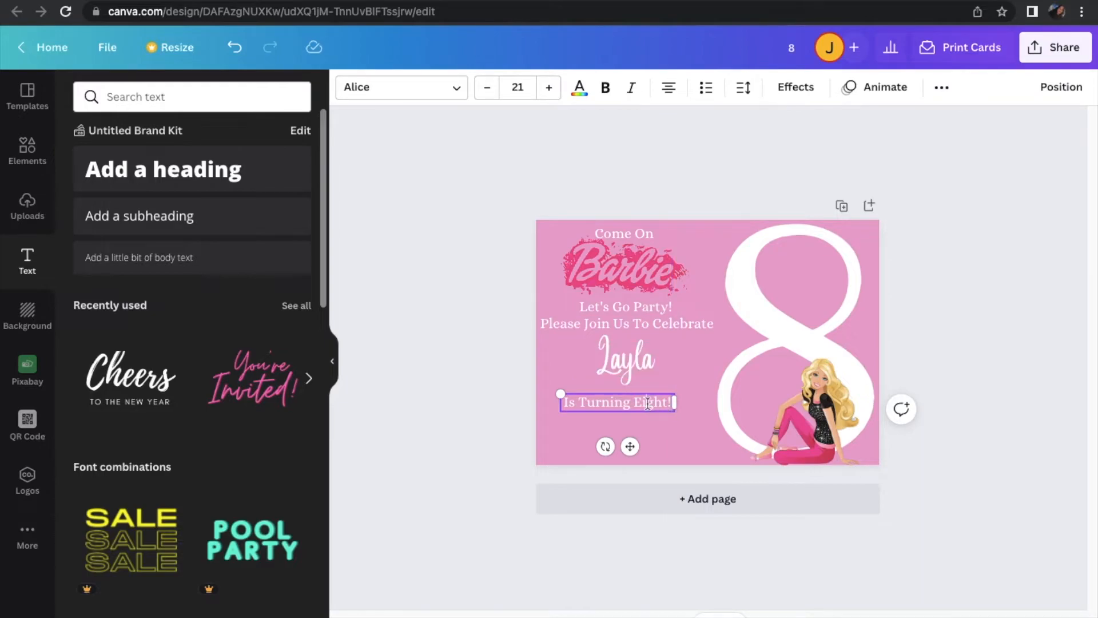
drag(635, 447, 636, 444)
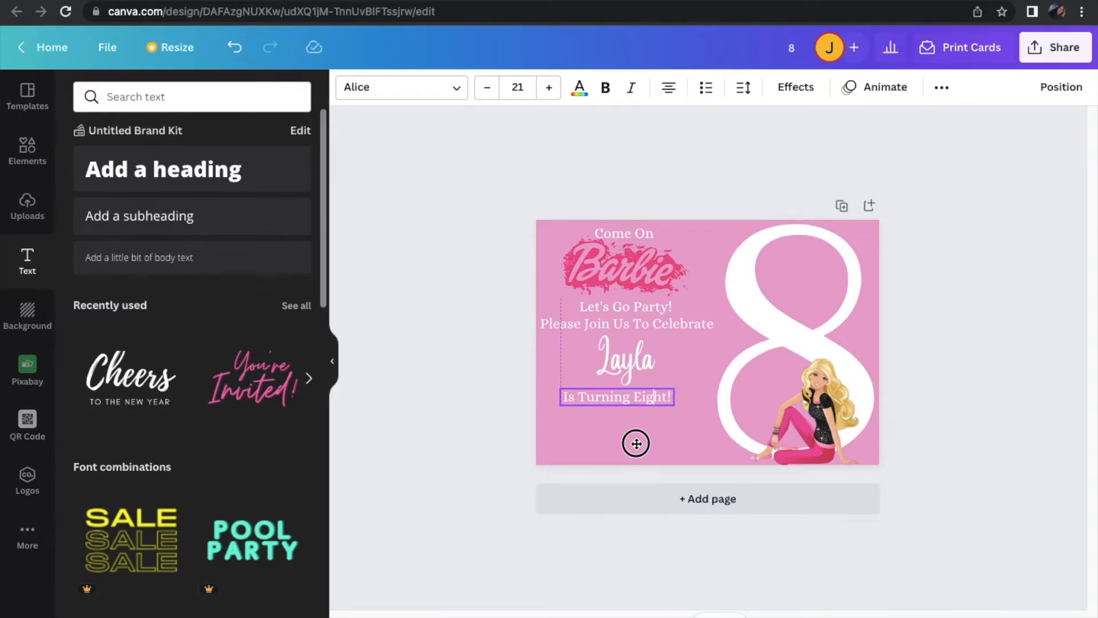
drag(636, 444, 647, 444)
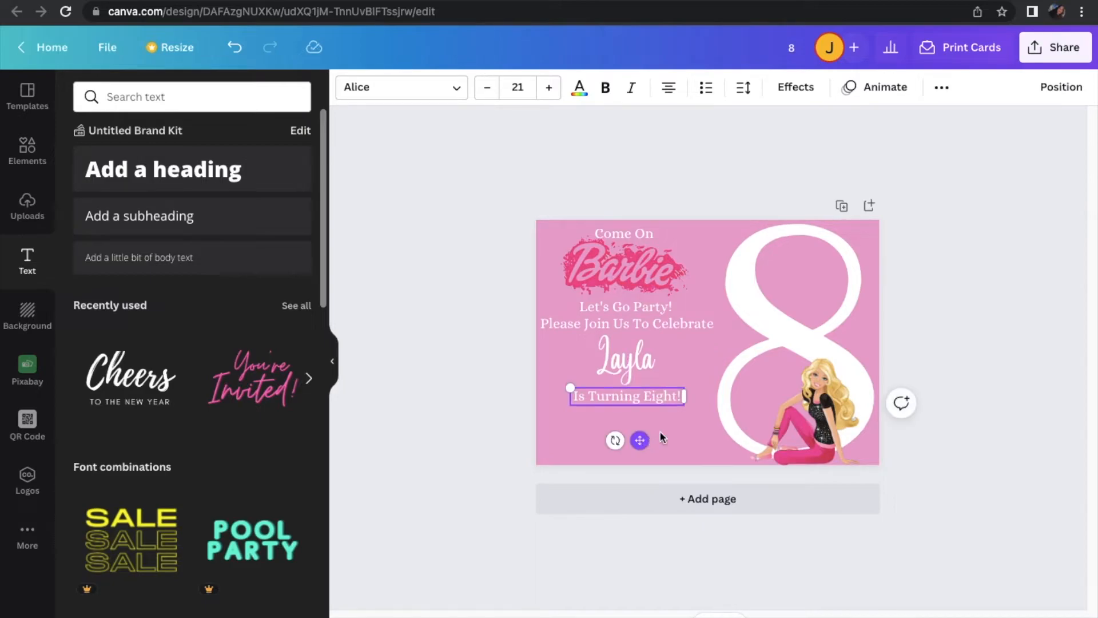
click(415, 432)
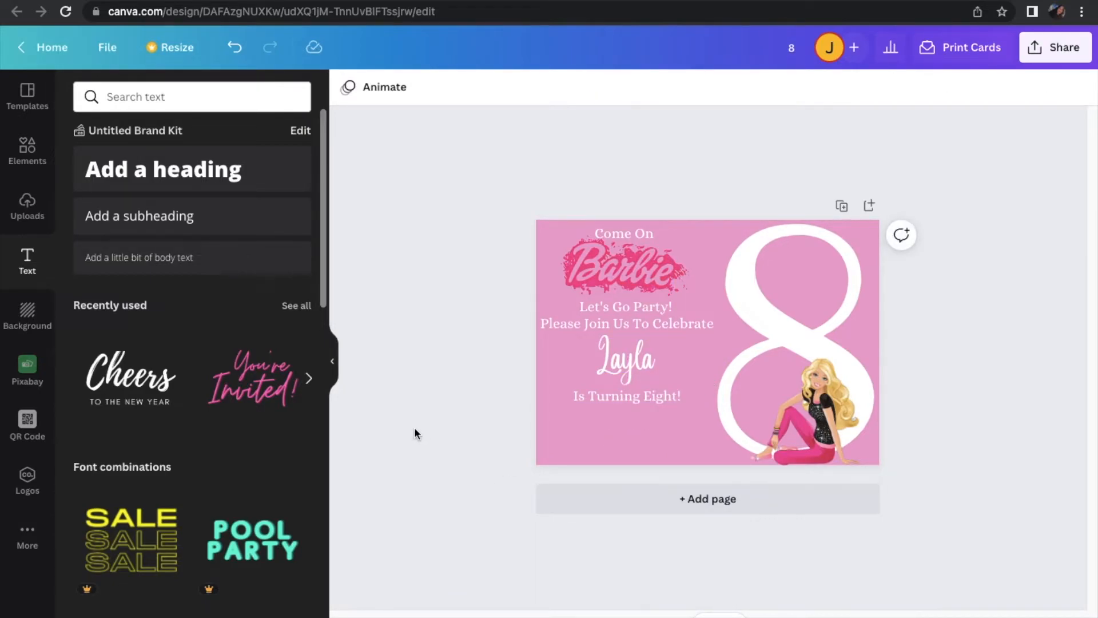
Try small vertical adjustments of "Come On" and the Barbie logo to refine their spacing
click(642, 234)
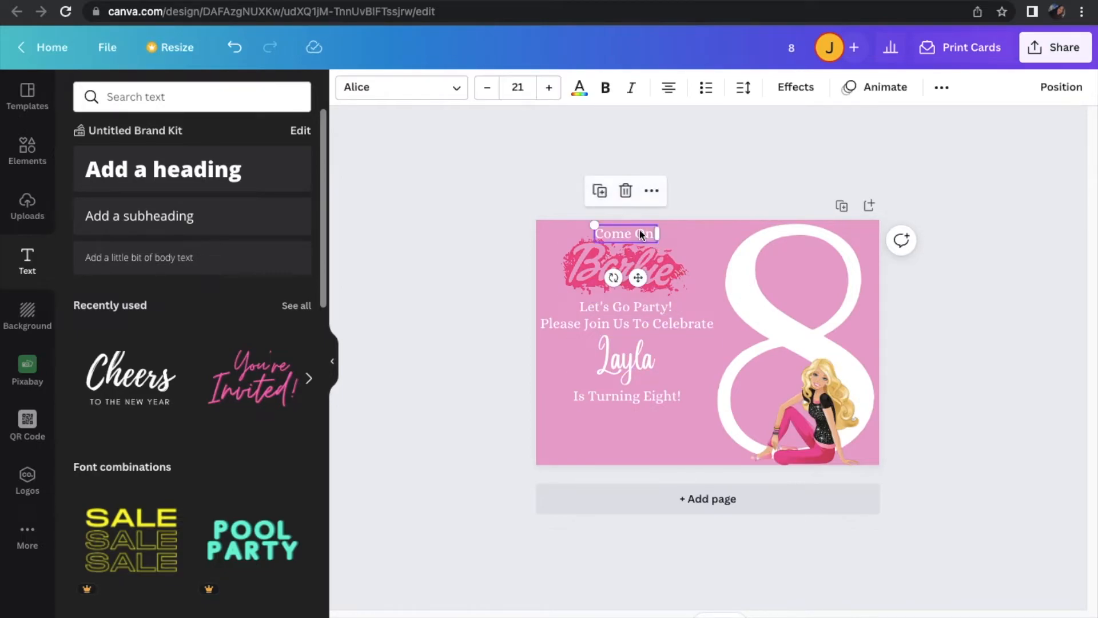
drag(641, 235, 641, 231)
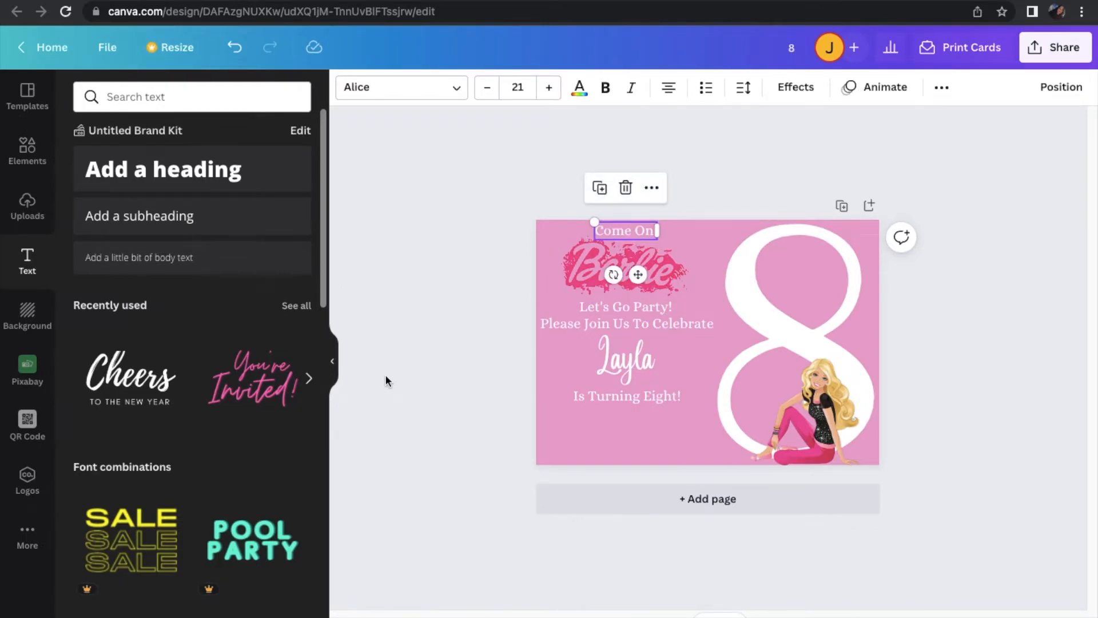
click(575, 268)
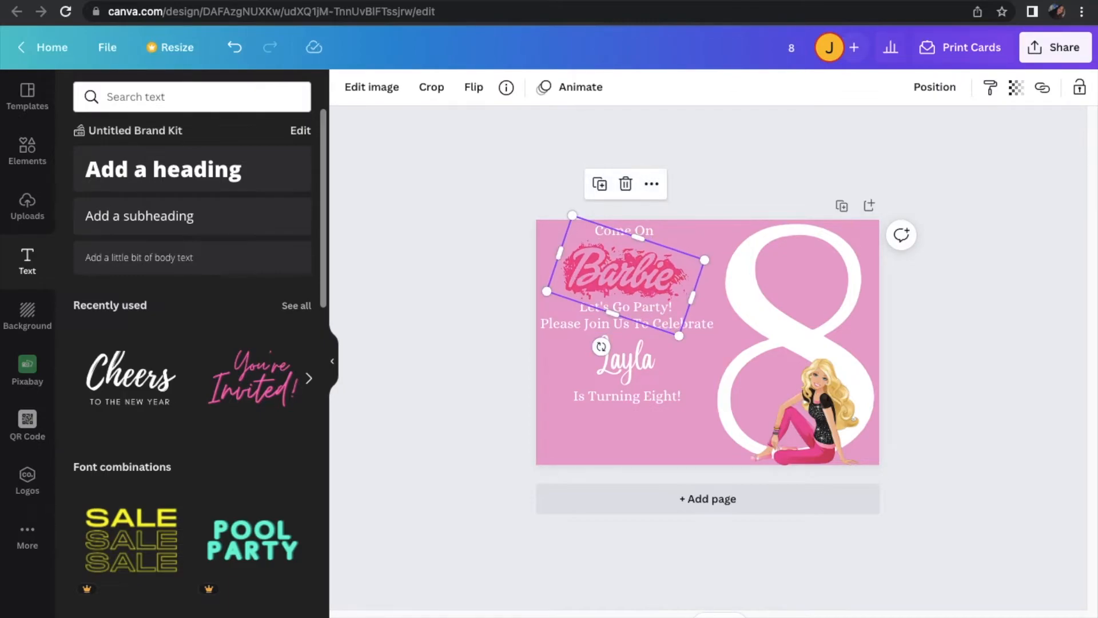
drag(626, 275, 626, 272)
click(650, 228)
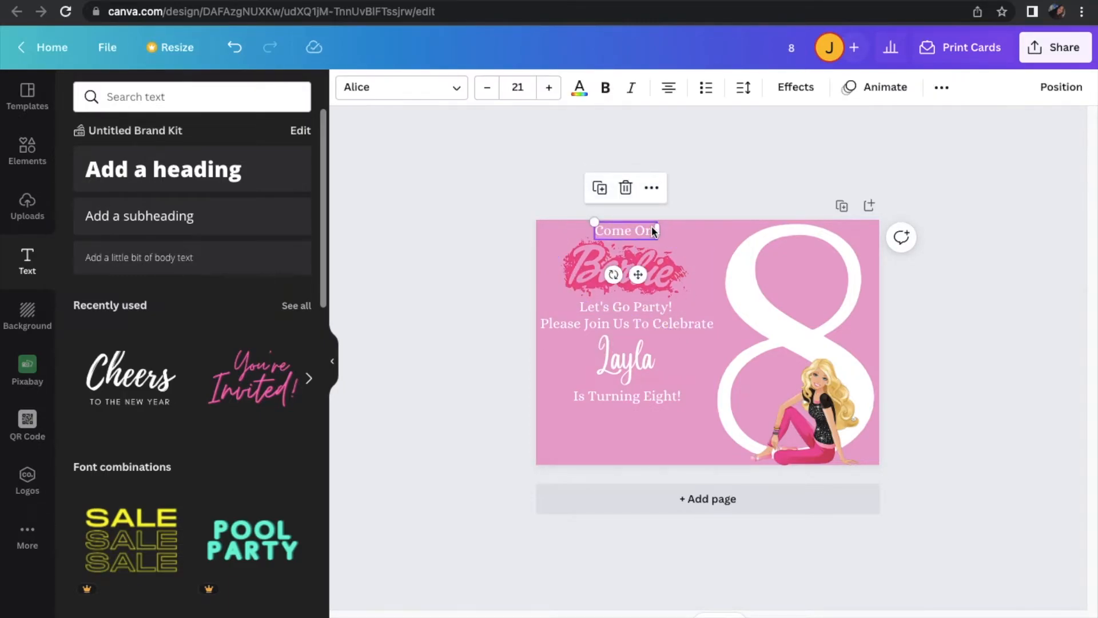
drag(625, 231, 625, 233)
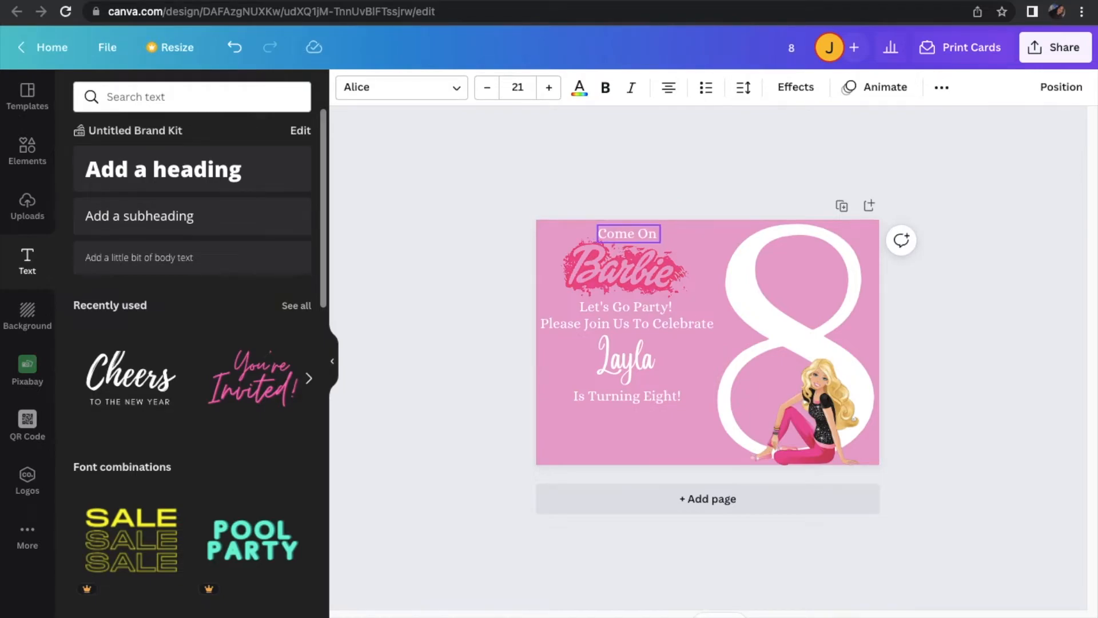
click(448, 294)
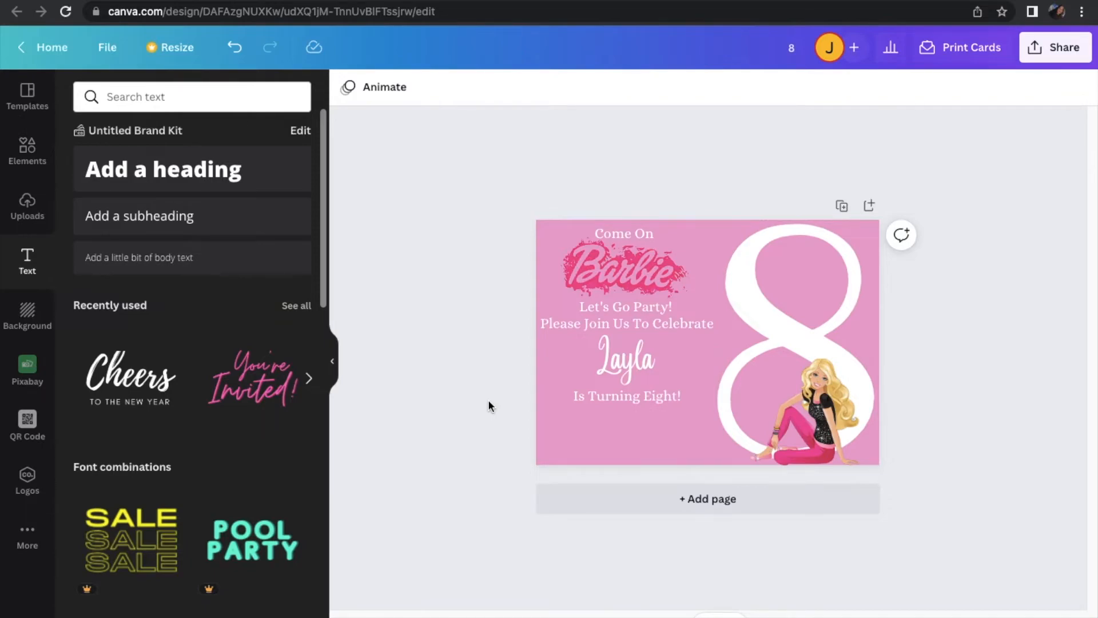
Add a new subheading to the card and replace its placeholder text with "Saturday"
click(272, 231)
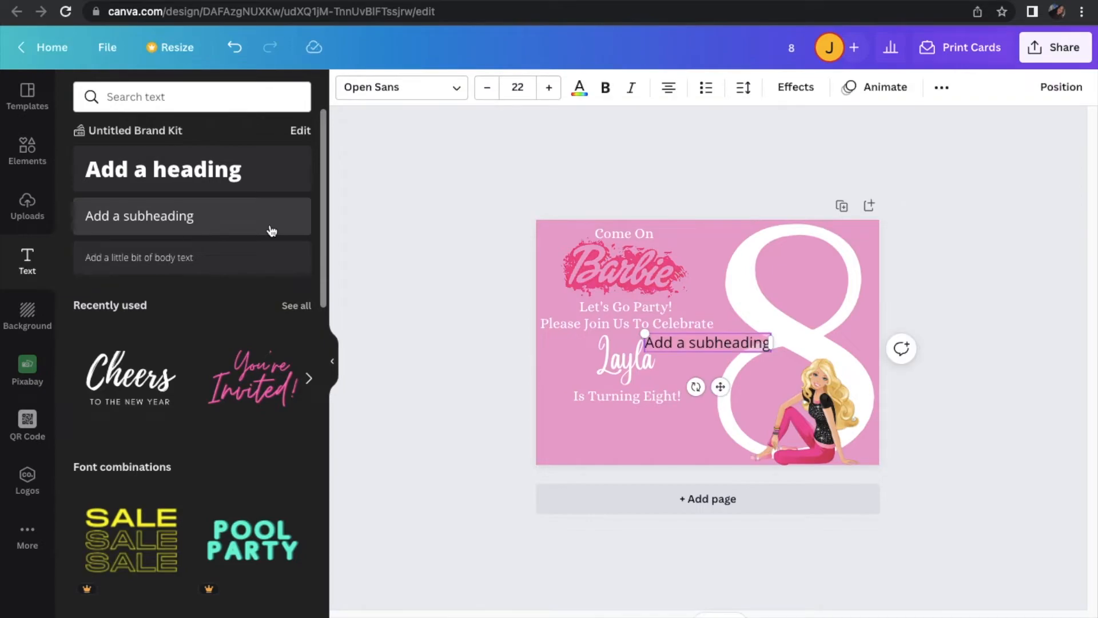
click(718, 324)
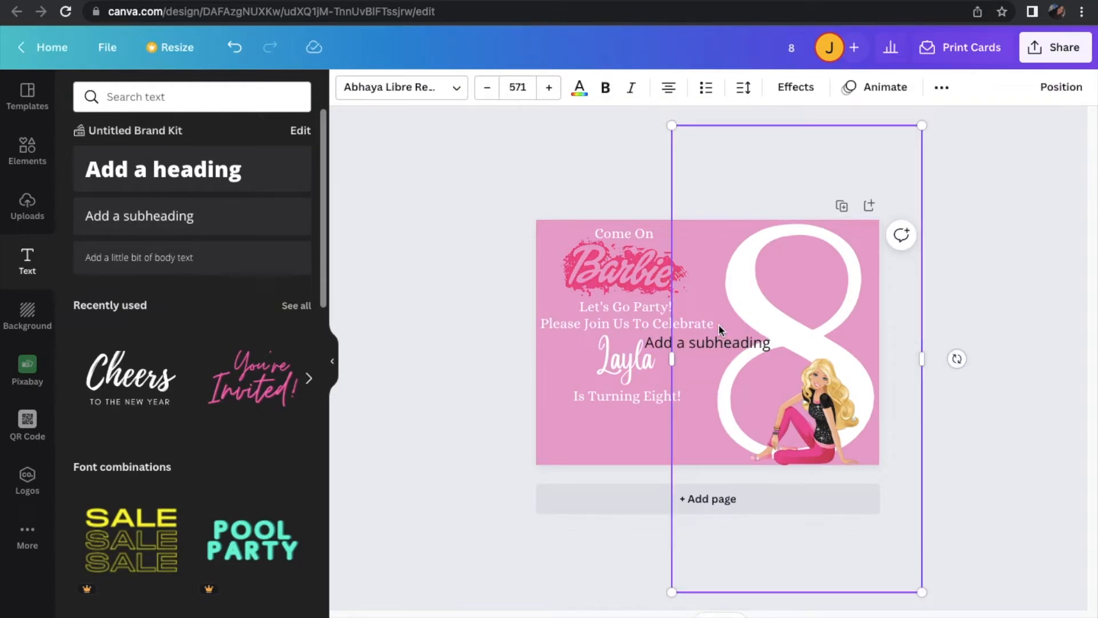
click(709, 346)
double_click(709, 345)
text(Sa)
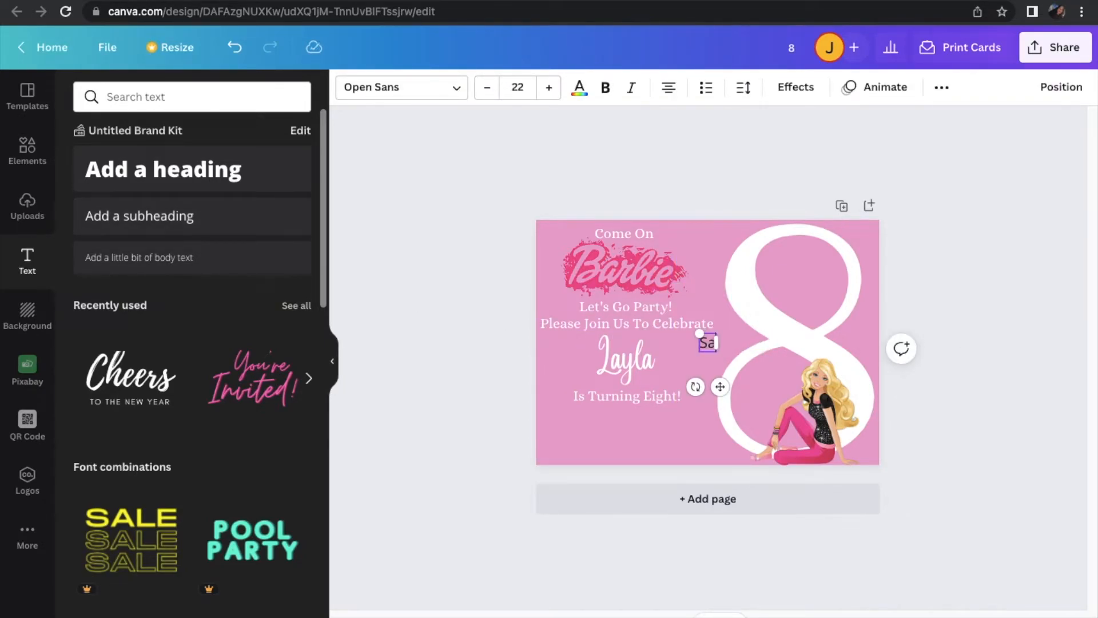
text(turday)
Search Google for "straight slash", copy the vertical bar character from the results and return to the Canva design
click(461, 2)
double_click(460, 16)
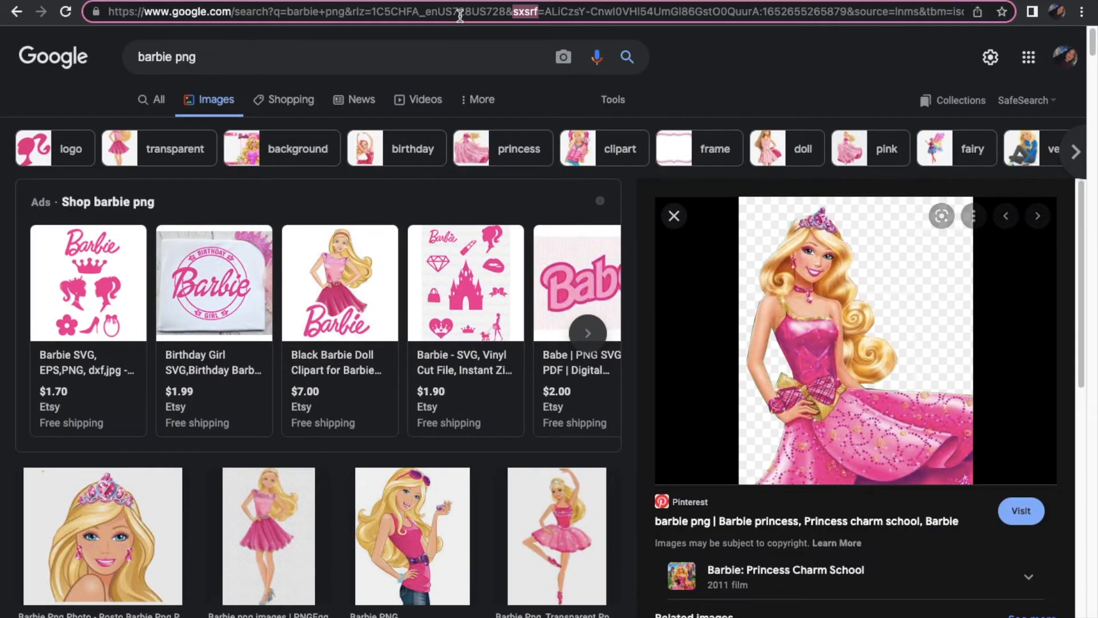
triple_click(459, 16)
text(straig)
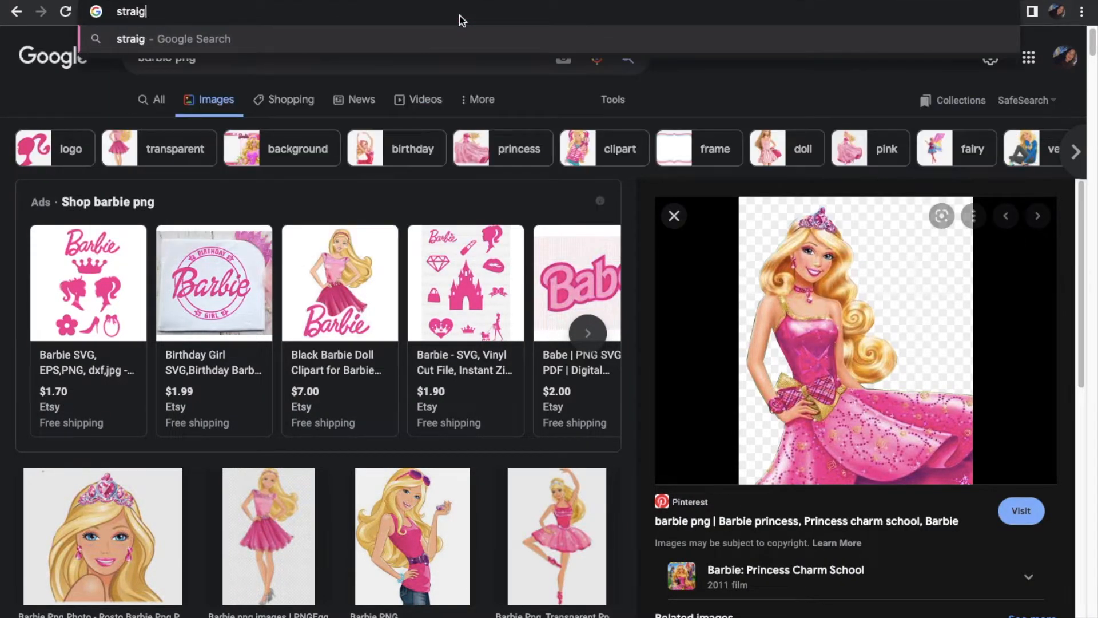
text(ht slash)
key(Return)
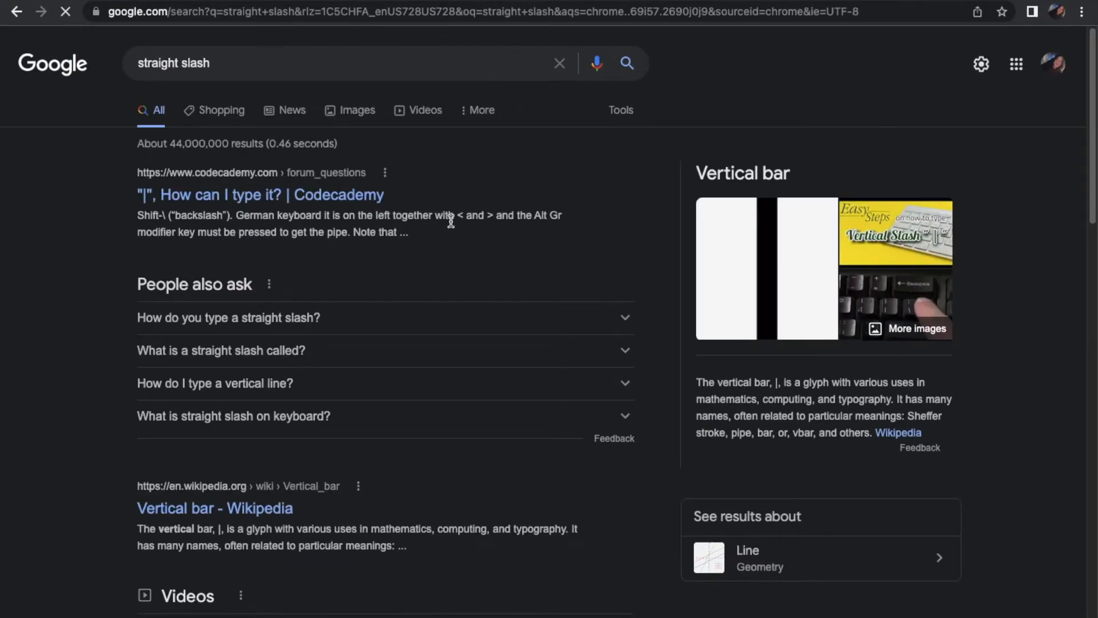
double_click(776, 383)
click(550, 1)
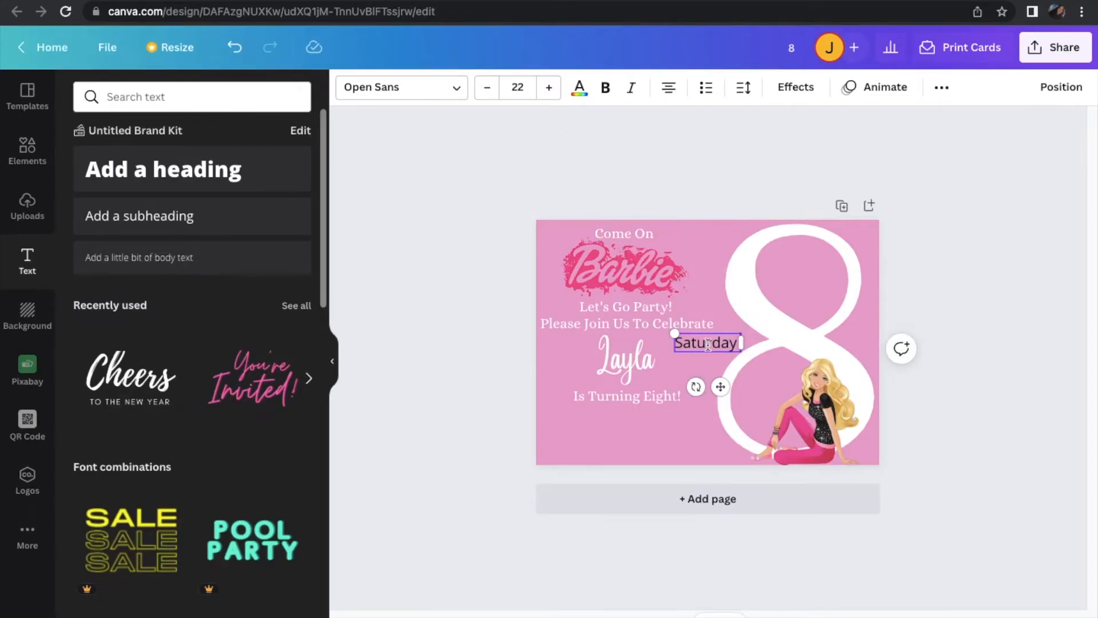
Extend the "Saturday" text with the date so that it reads "Saturday|May 28th|"
click(735, 340)
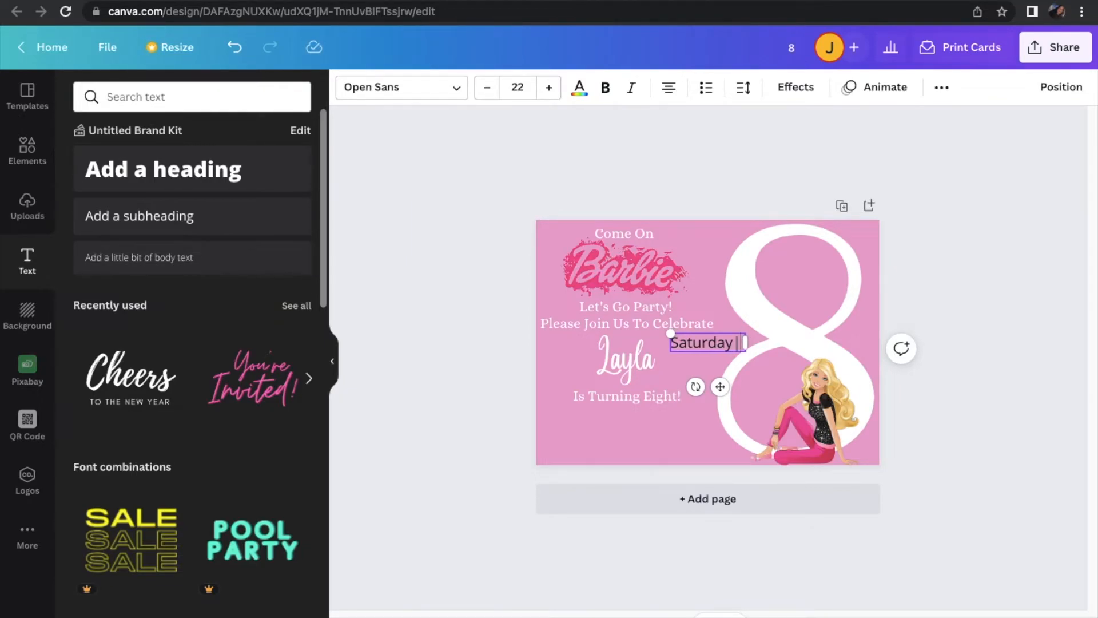
text(| May)
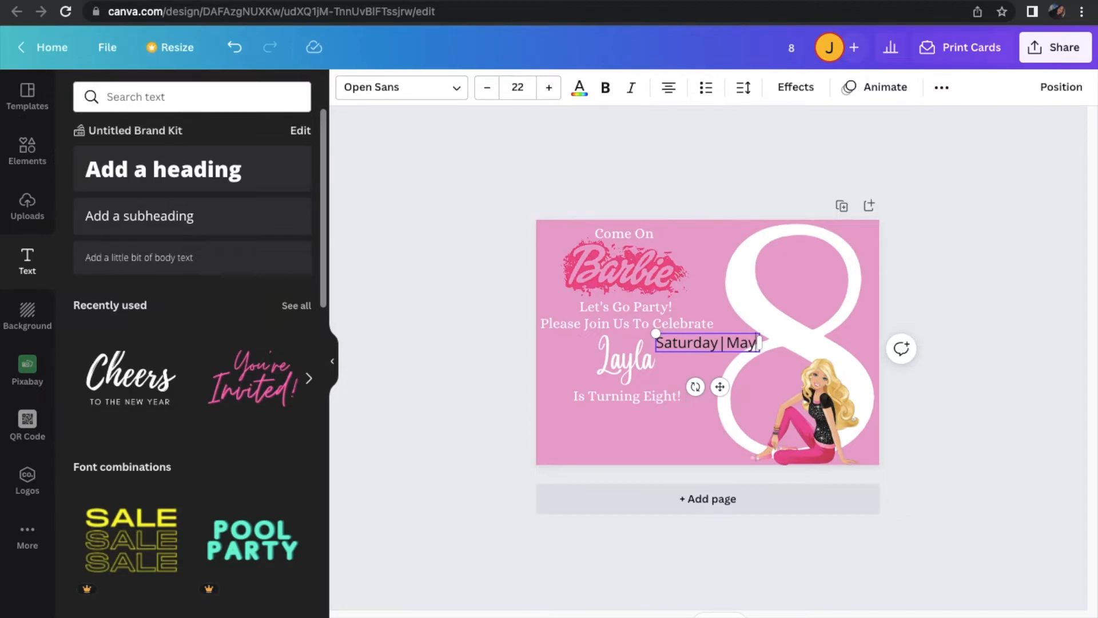
text(28th)
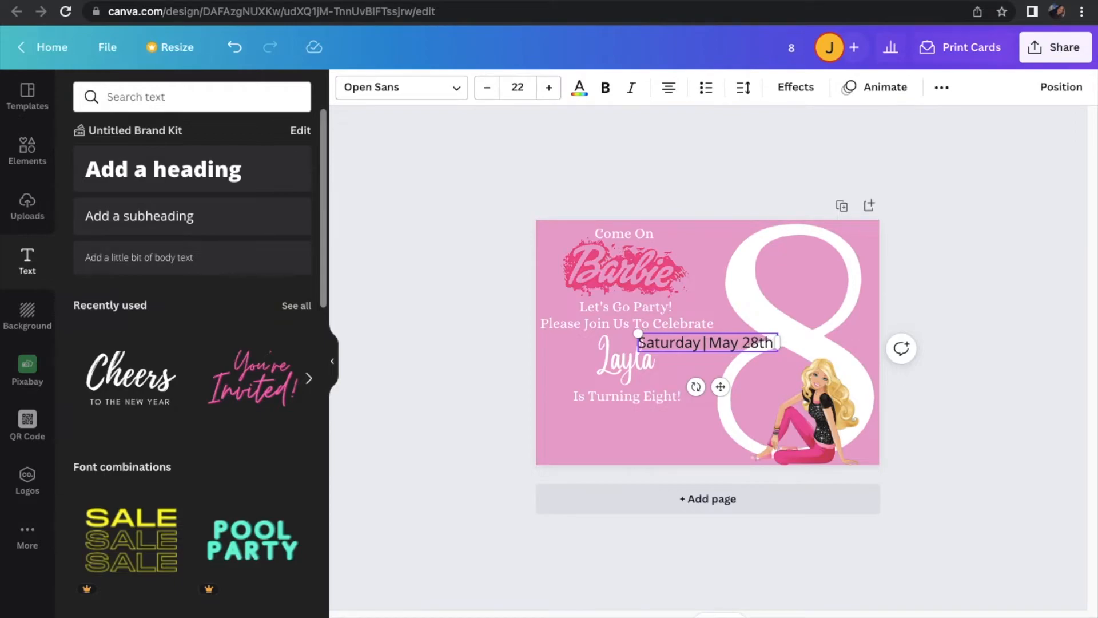
text(|)
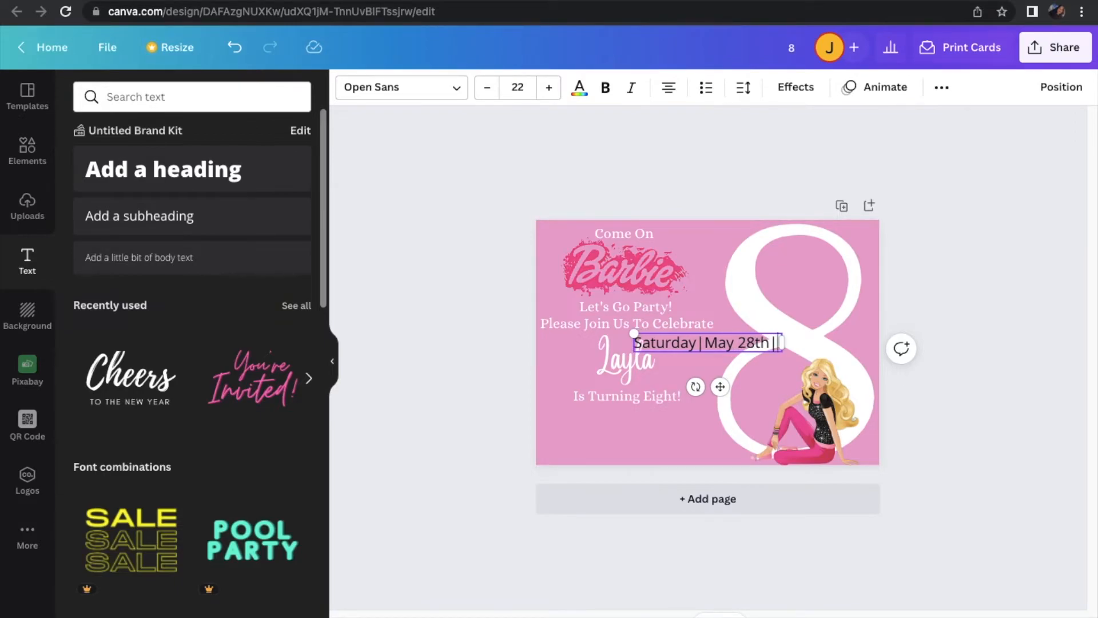
text( 2)
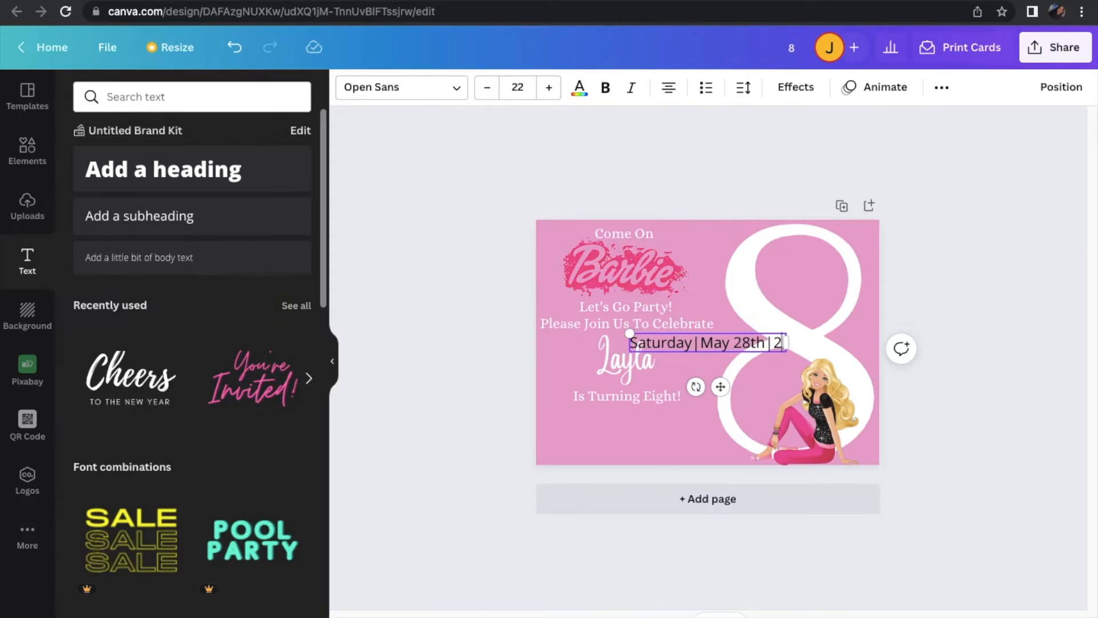
text(:00)
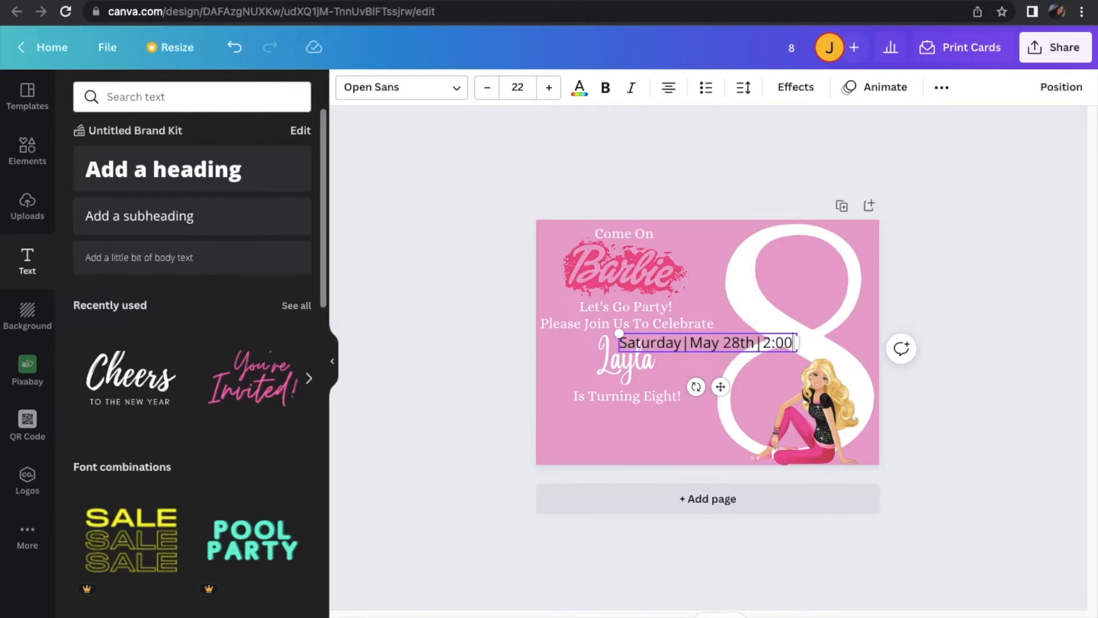
text( -)
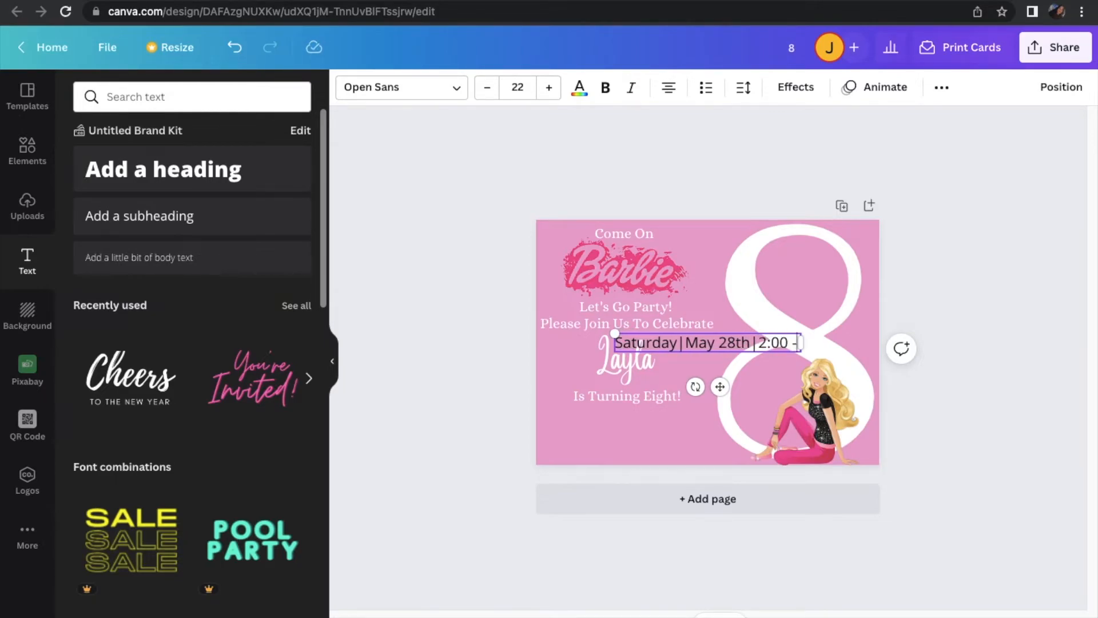
text(4:30)
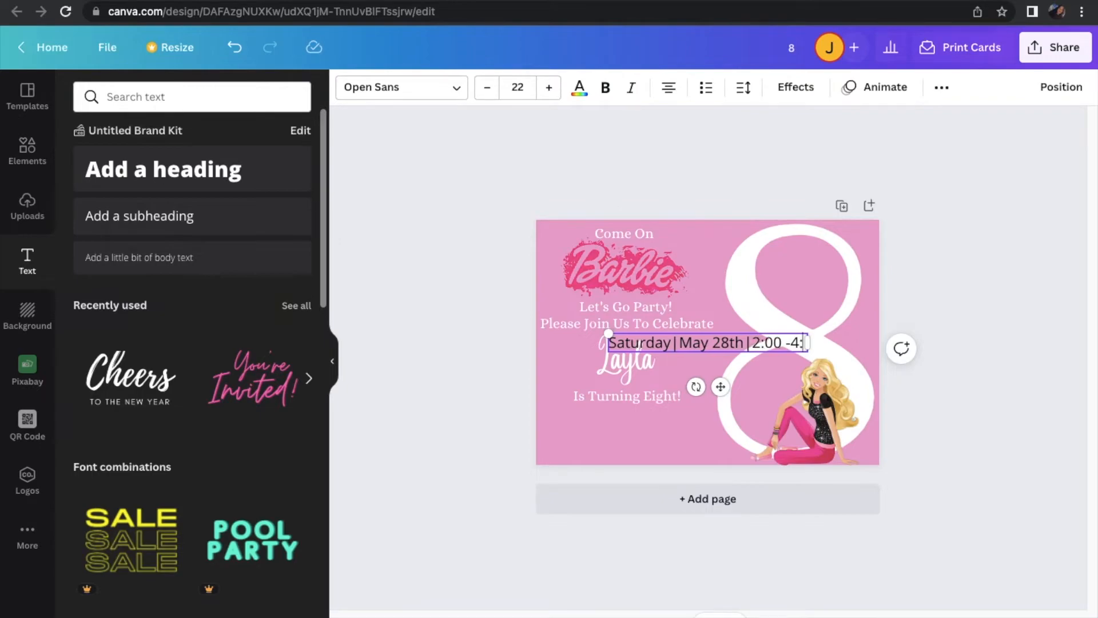
Append the party time "2:00-4:30" to the date line, with no space around the hyphen
key(BackSpace)
key(BackSpace)
key(BackSpace)
key(BackSpace)
key(BackSpace)
key(BackSpace)
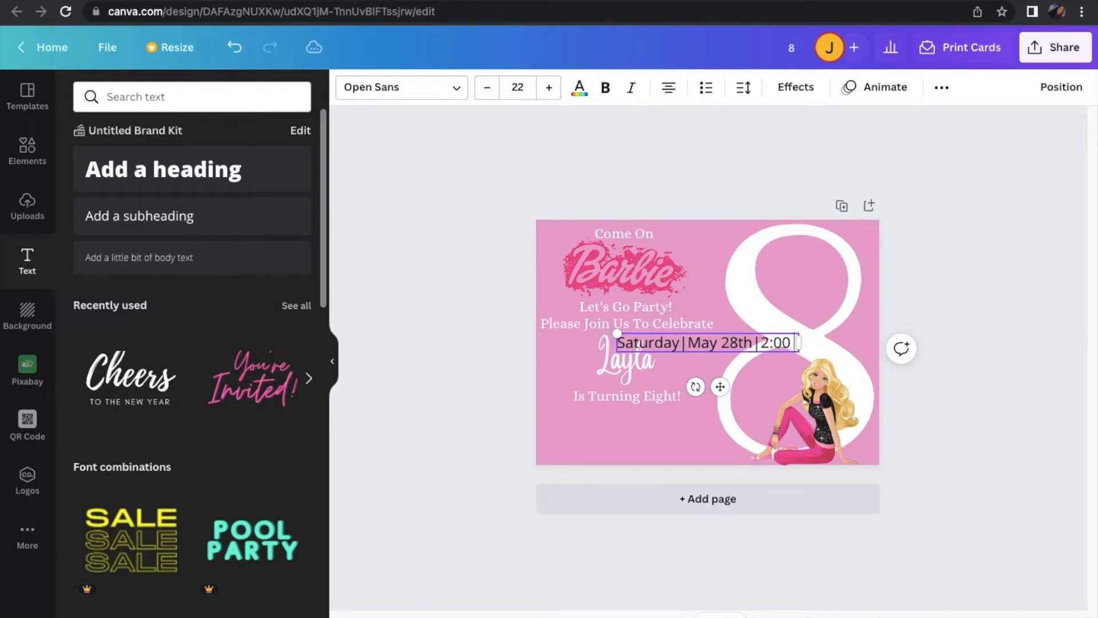
text(-4:30)
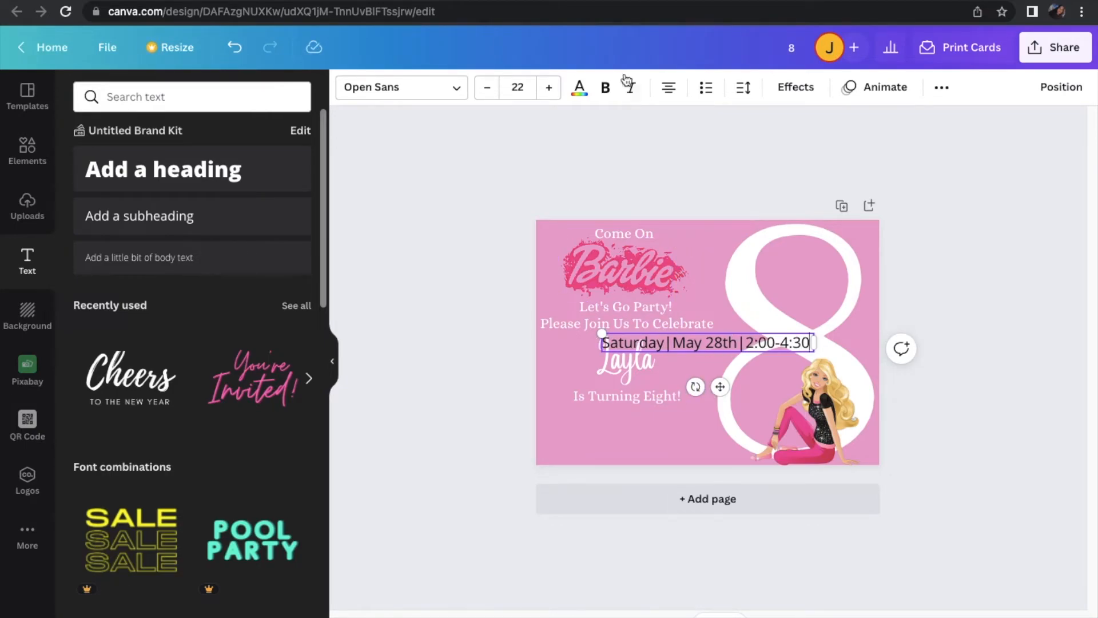
Make the date and time line white in the Alice font and place it directly beneath "Is Turning Eight!"
click(579, 89)
click(212, 166)
click(394, 87)
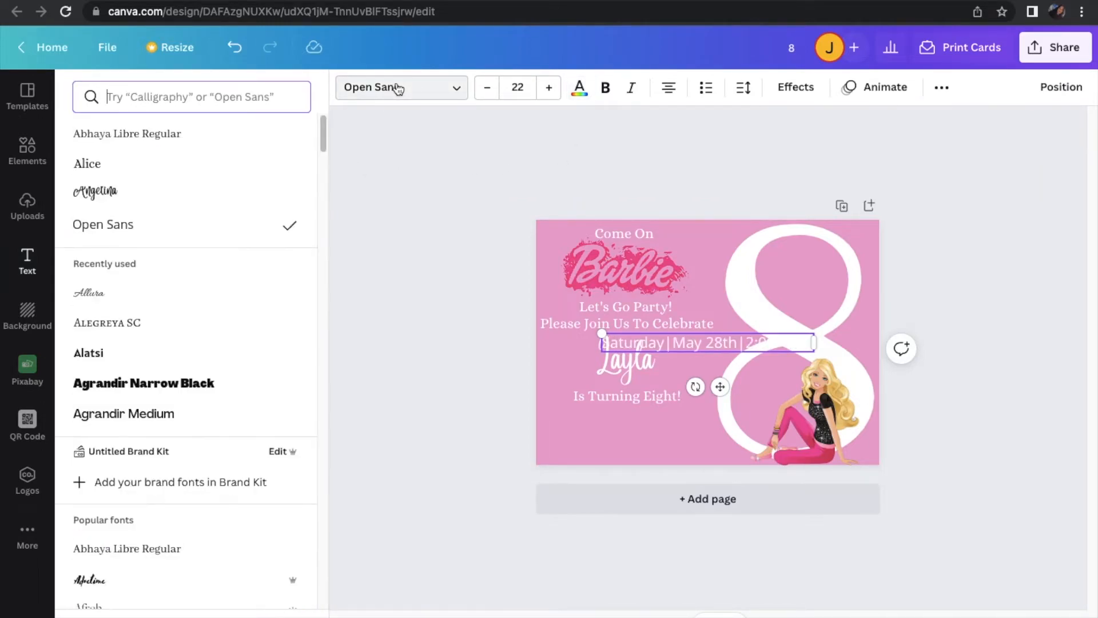
click(196, 164)
drag(720, 387, 630, 451)
drag(641, 464, 649, 456)
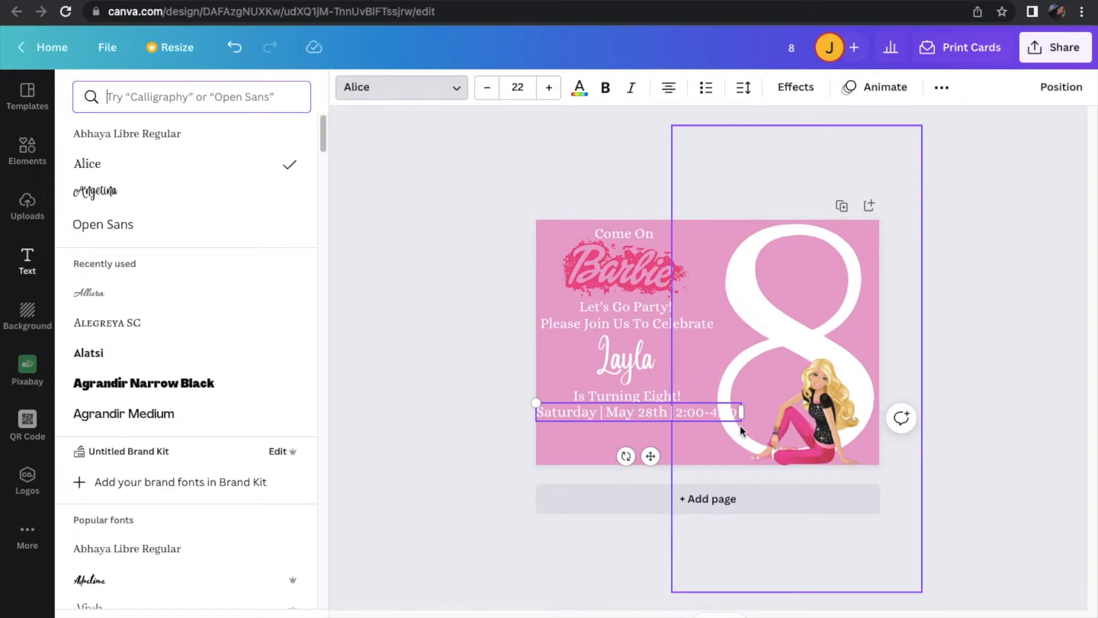
Reduce the date and time line to size 19 and shift it left, clear of the large 8
click(487, 91)
click(486, 91)
click(486, 92)
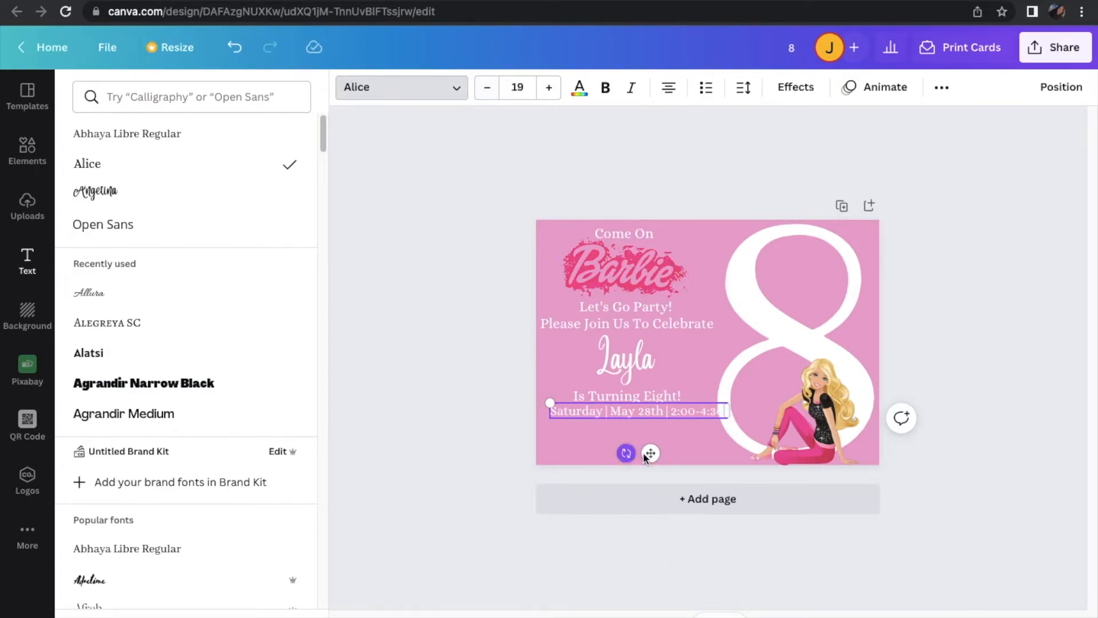
drag(655, 452, 642, 453)
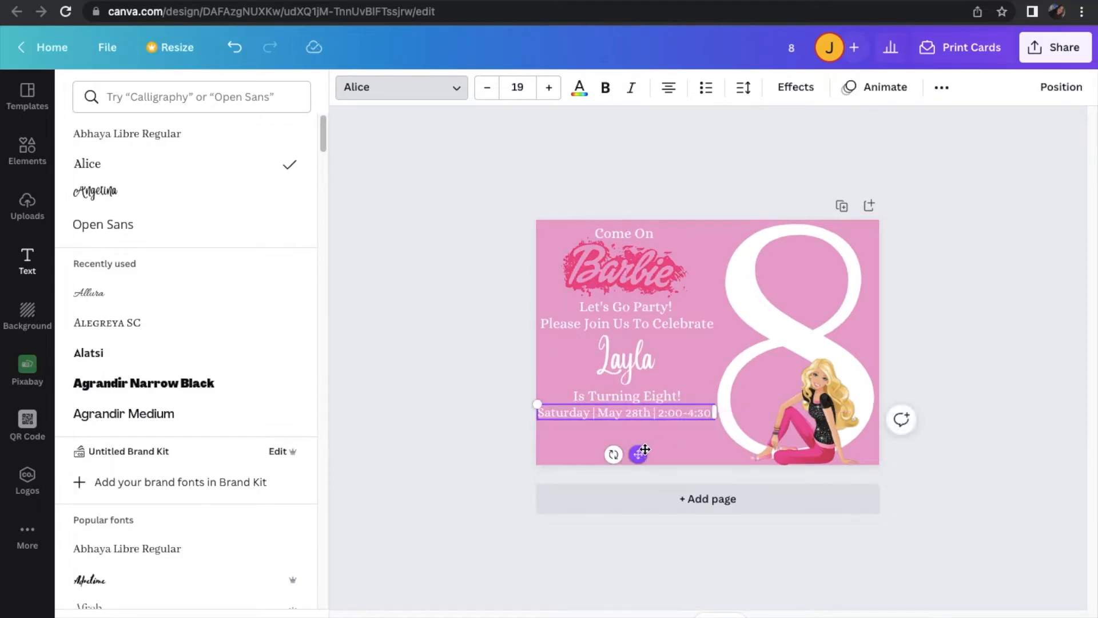
Reduce both "Come On" and "Let's Go Party!" to font size 19
click(637, 235)
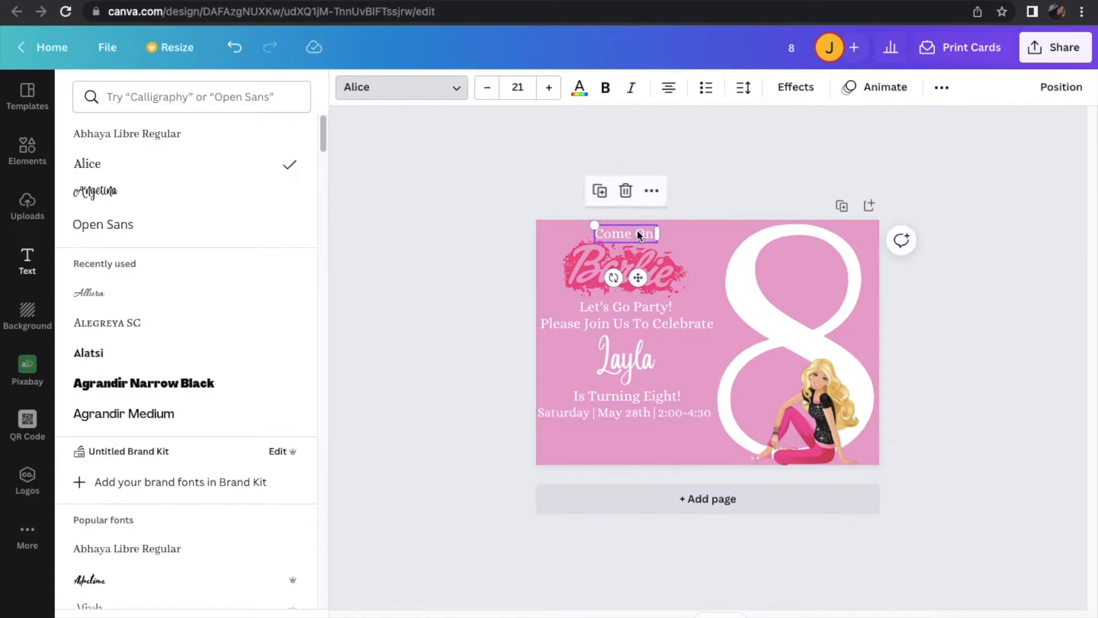
click(489, 88)
click(489, 88)
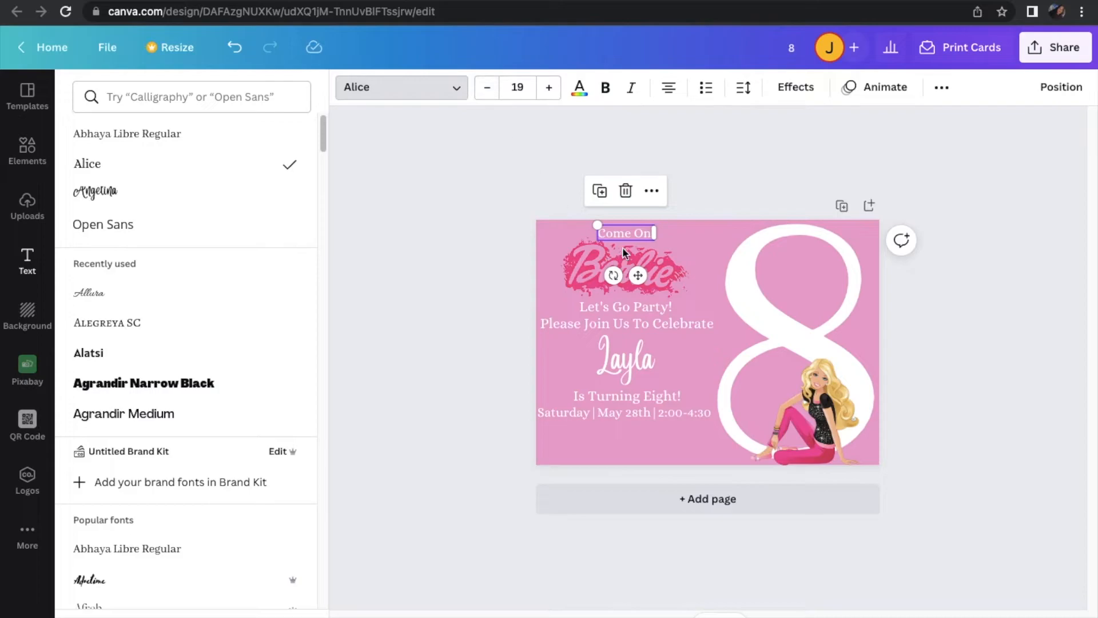
click(662, 309)
click(489, 88)
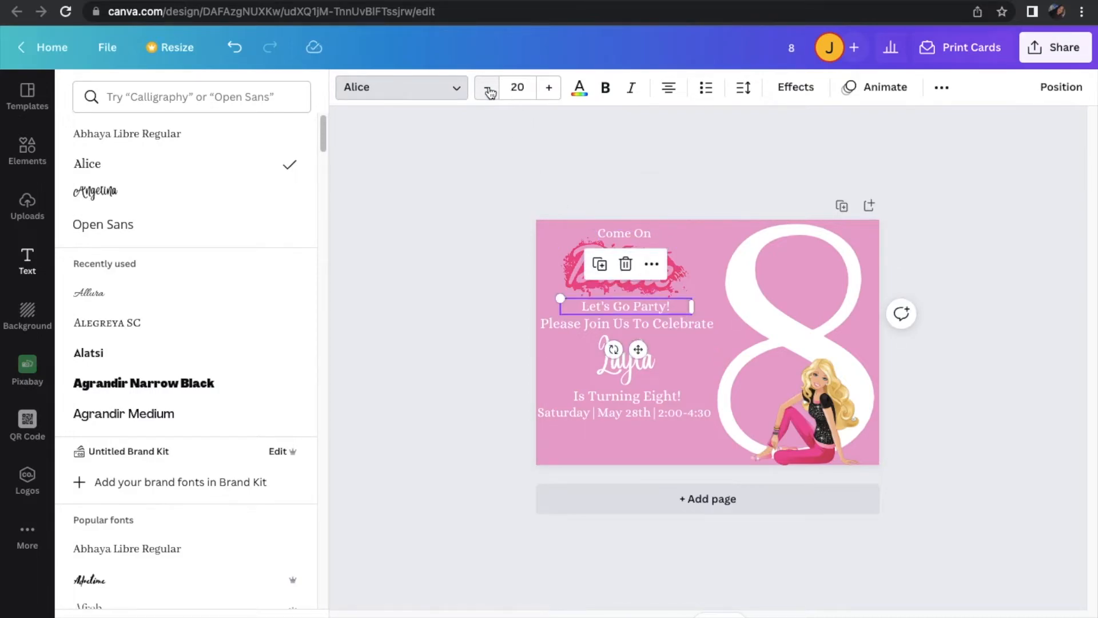
click(489, 88)
Reduce "Please Join Us To Celebrate" and "Is Turning Eight!" to font size 19
click(683, 332)
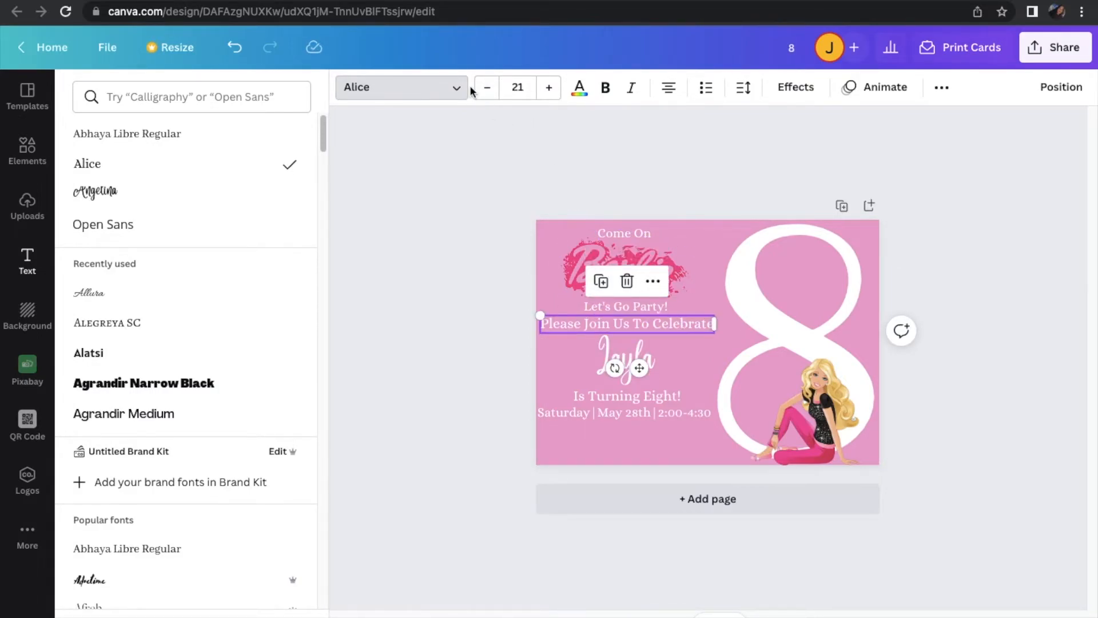
click(488, 88)
click(487, 88)
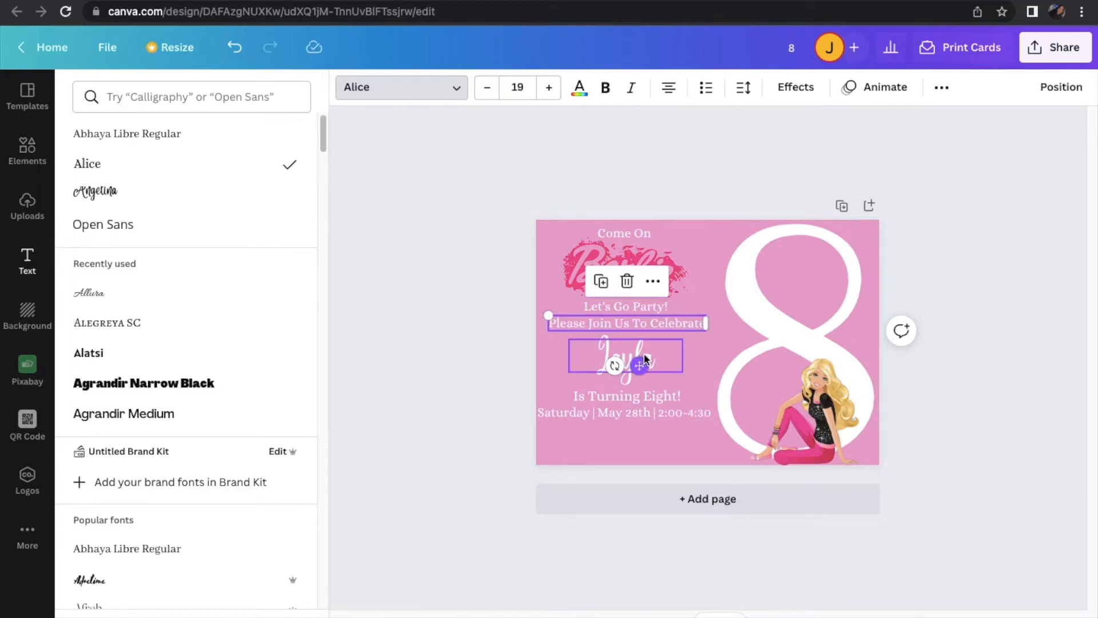
click(668, 395)
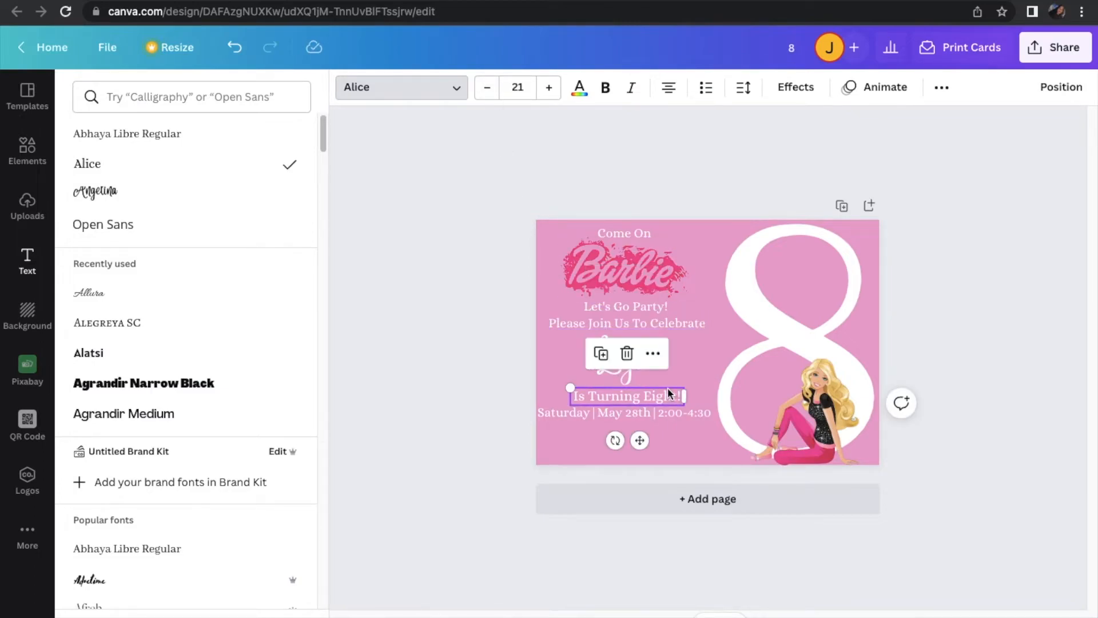
click(487, 88)
click(487, 88)
click(649, 413)
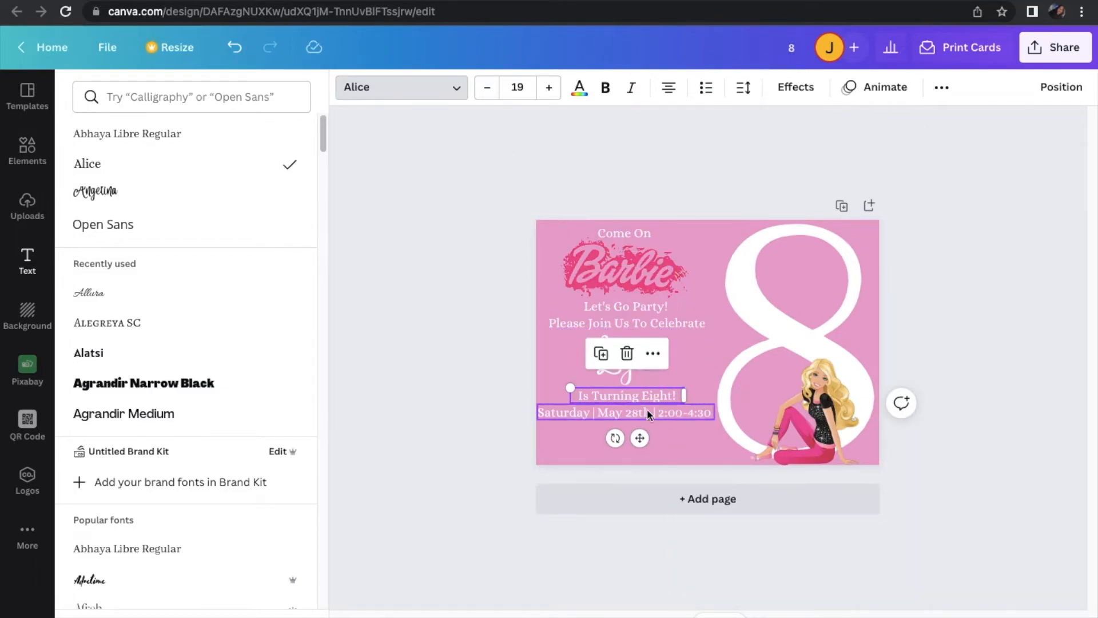
Move the child's name and "Is Turning Eight!" slightly up to tighten the spacing between the lines
click(629, 379)
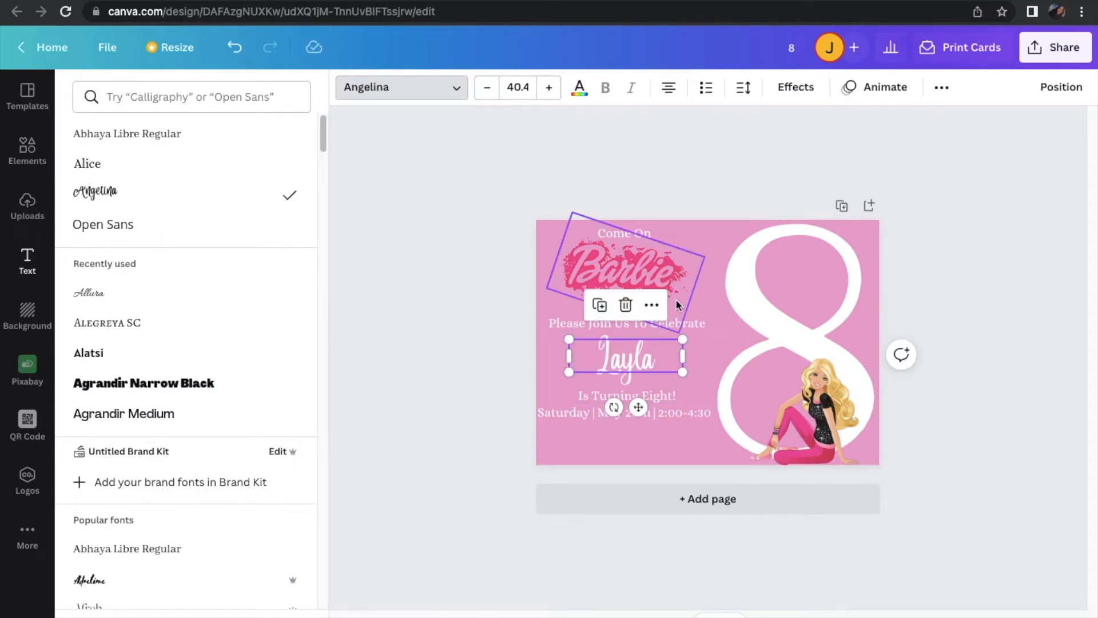
click(707, 309)
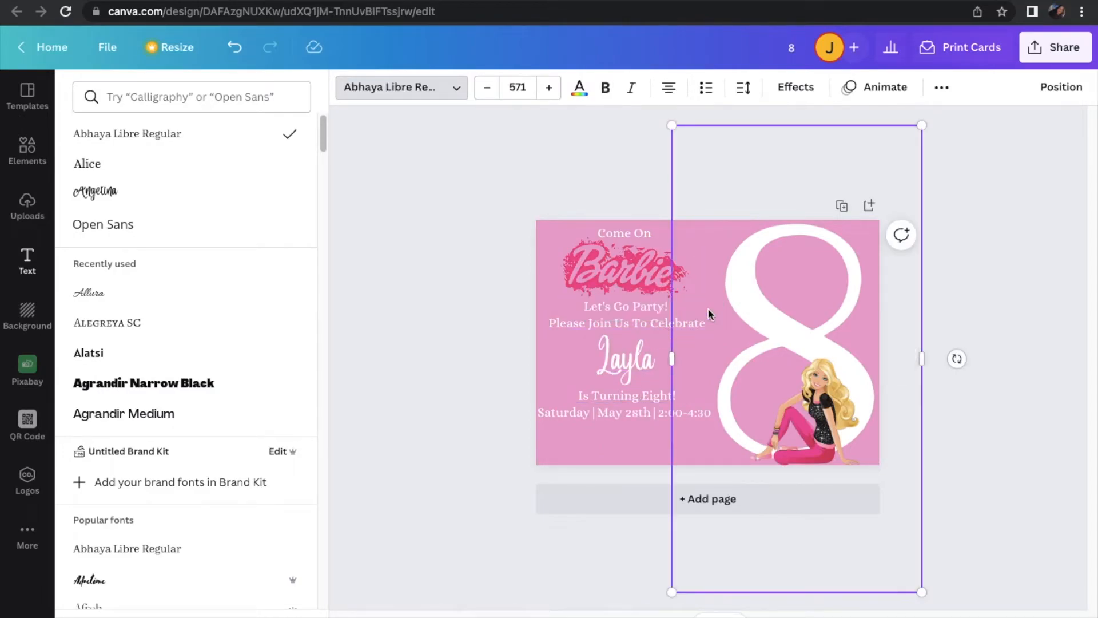
click(637, 350)
drag(638, 350, 639, 352)
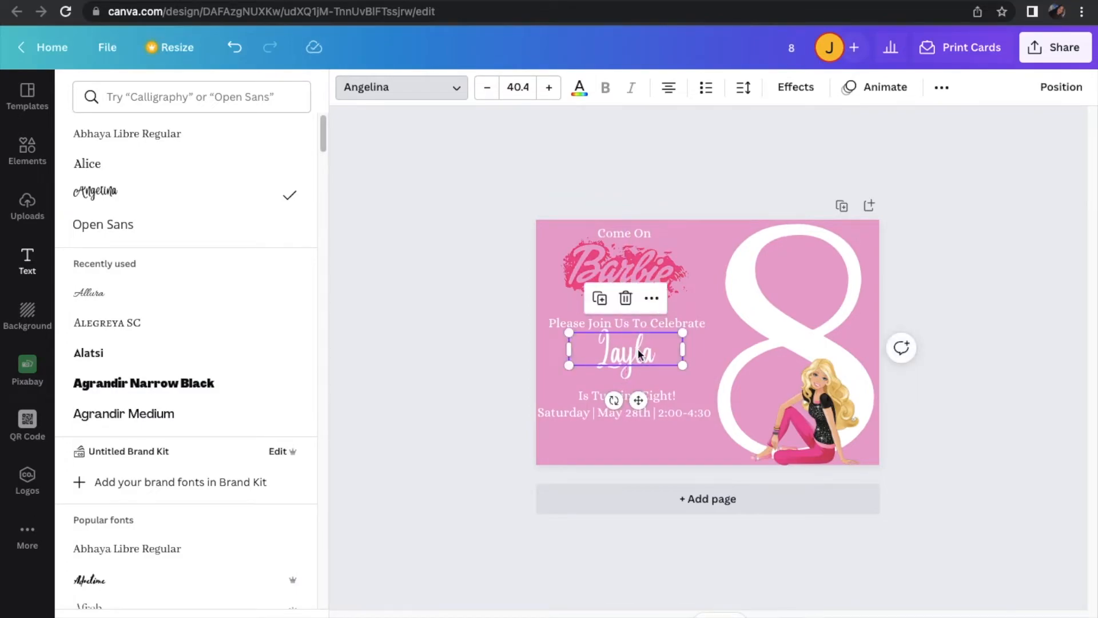
click(639, 394)
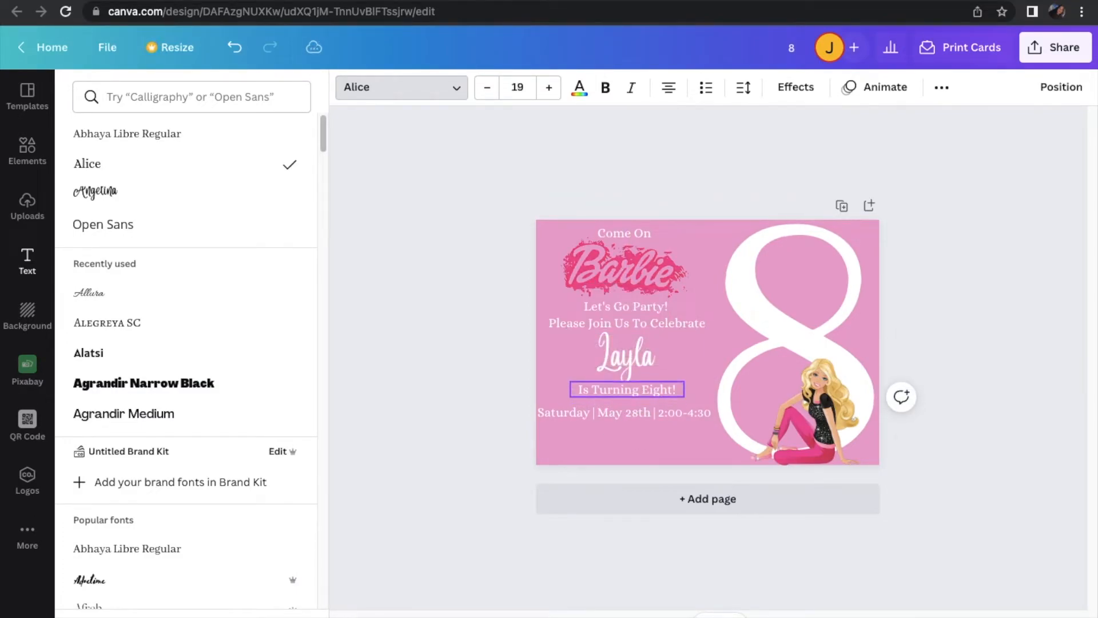
Move the date and time line up closer to "Is Turning Eight!" and shift it slightly right
click(682, 417)
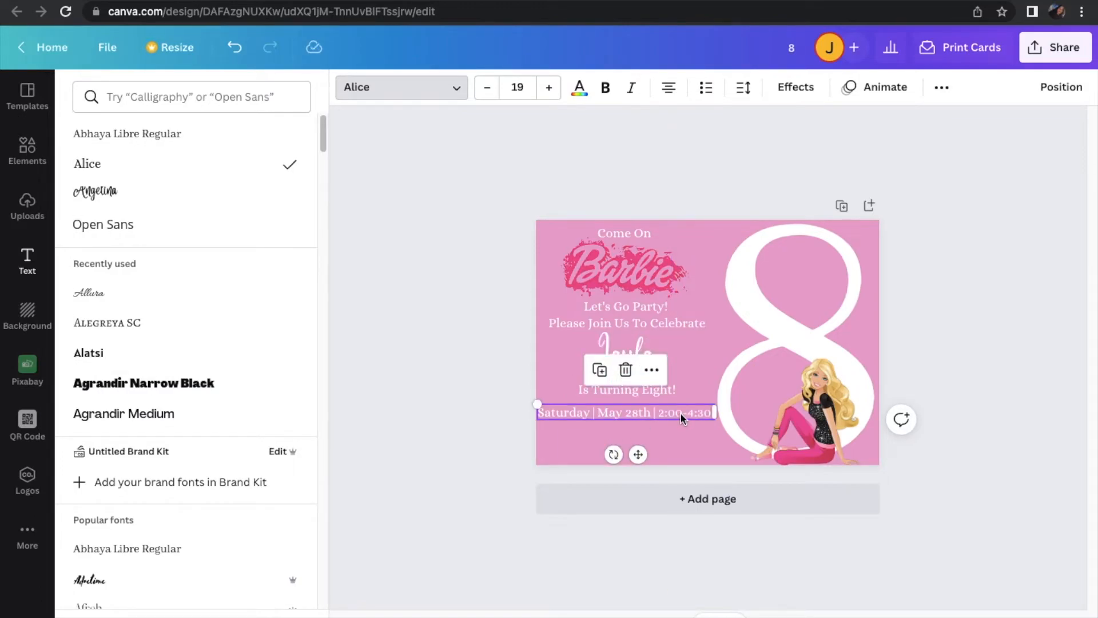
key(Up)
key(Up)
key(Up)
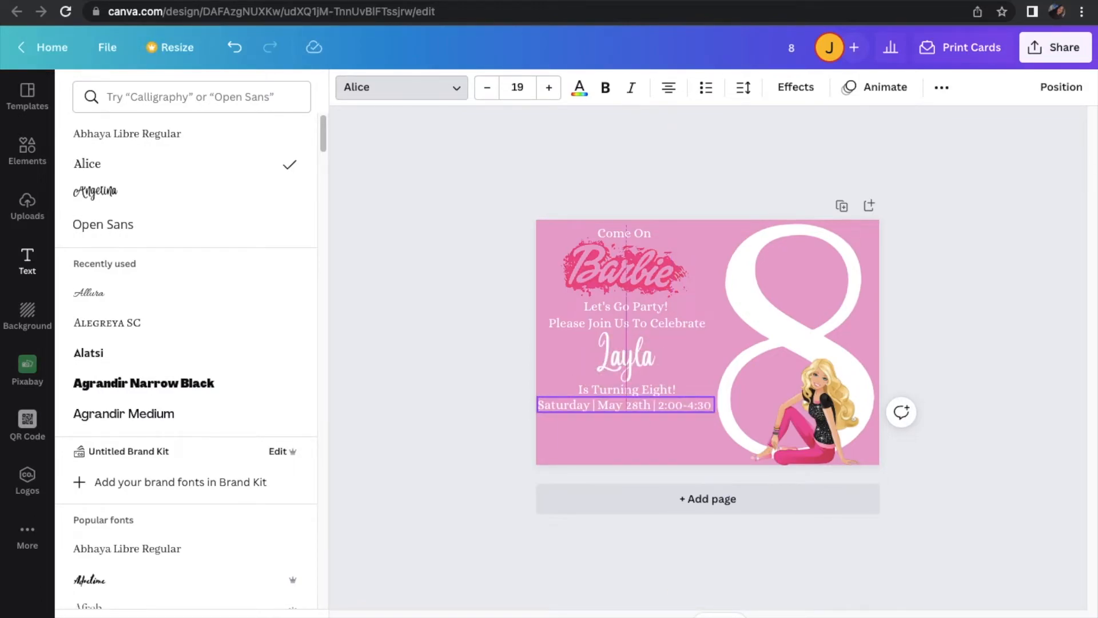
drag(638, 447, 641, 447)
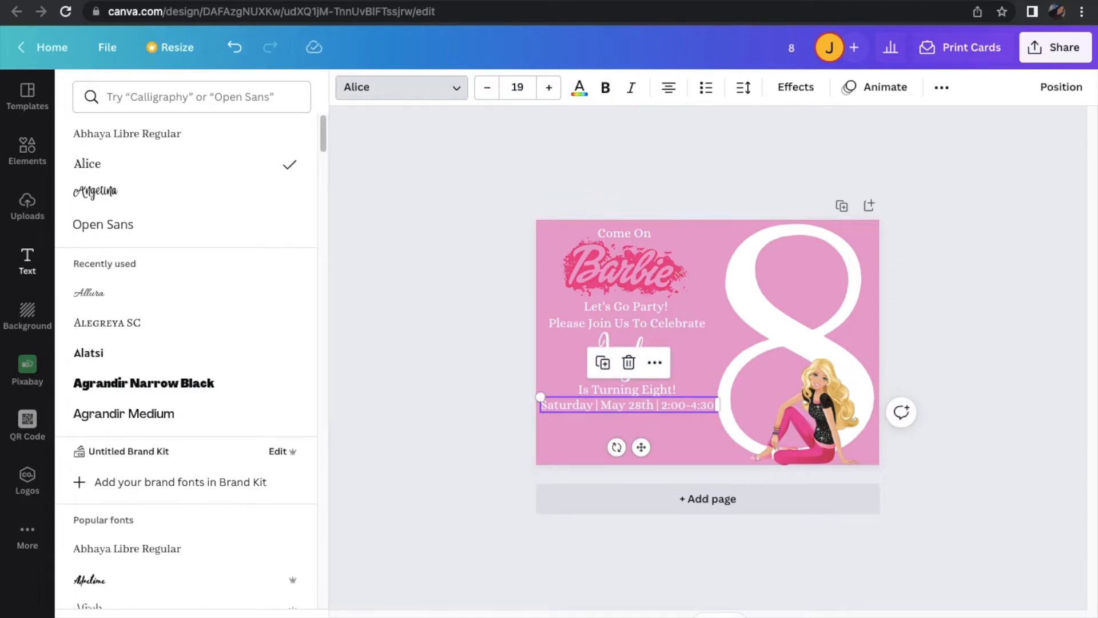
key(Down)
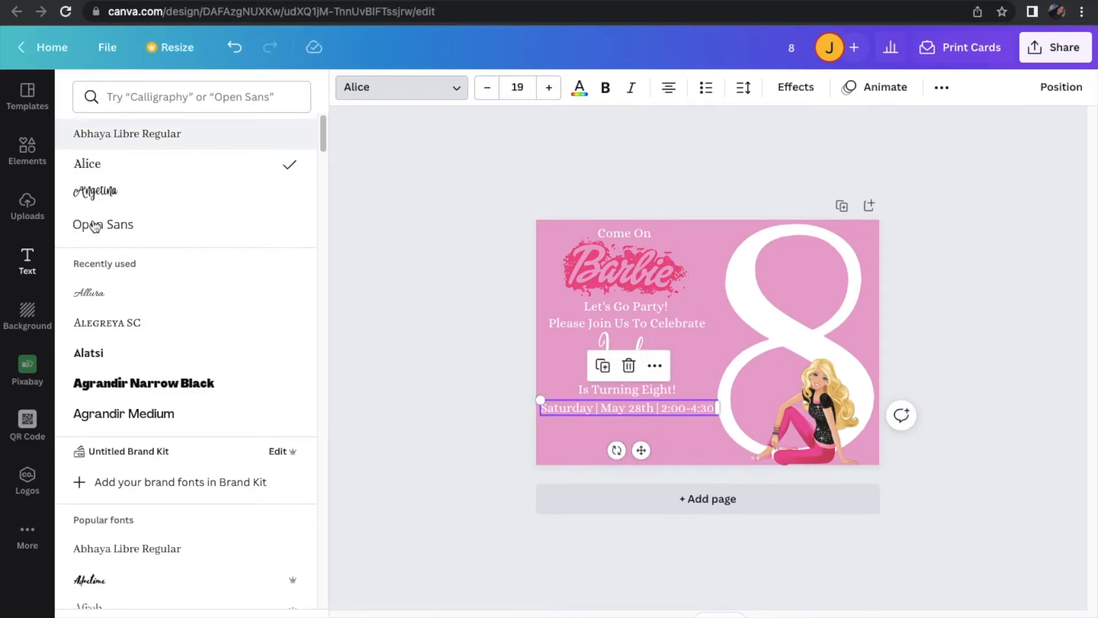
Add a new subheading text box to the card beneath the date and time line
click(458, 284)
click(216, 214)
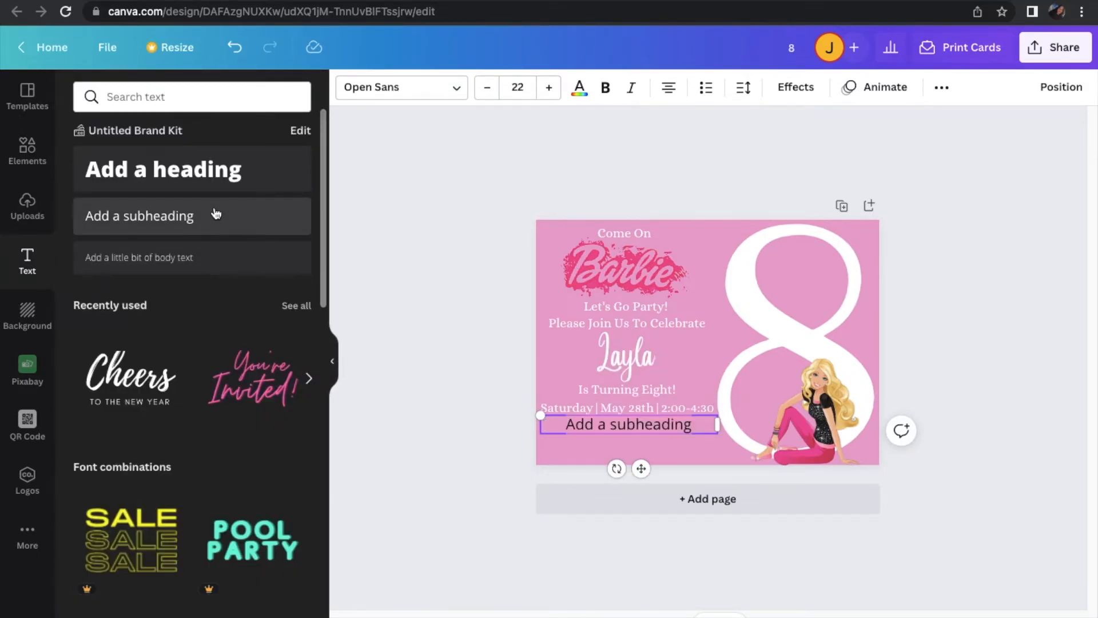
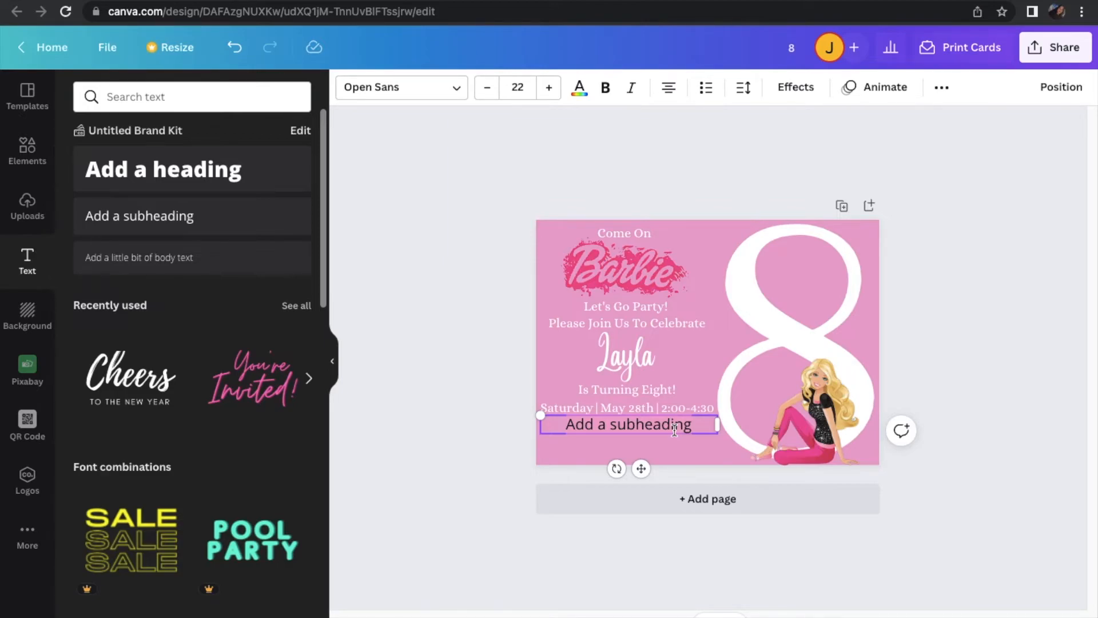
Enter "The Doll House" in the new text box beneath the date and time line and color it white
text(The Doll House)
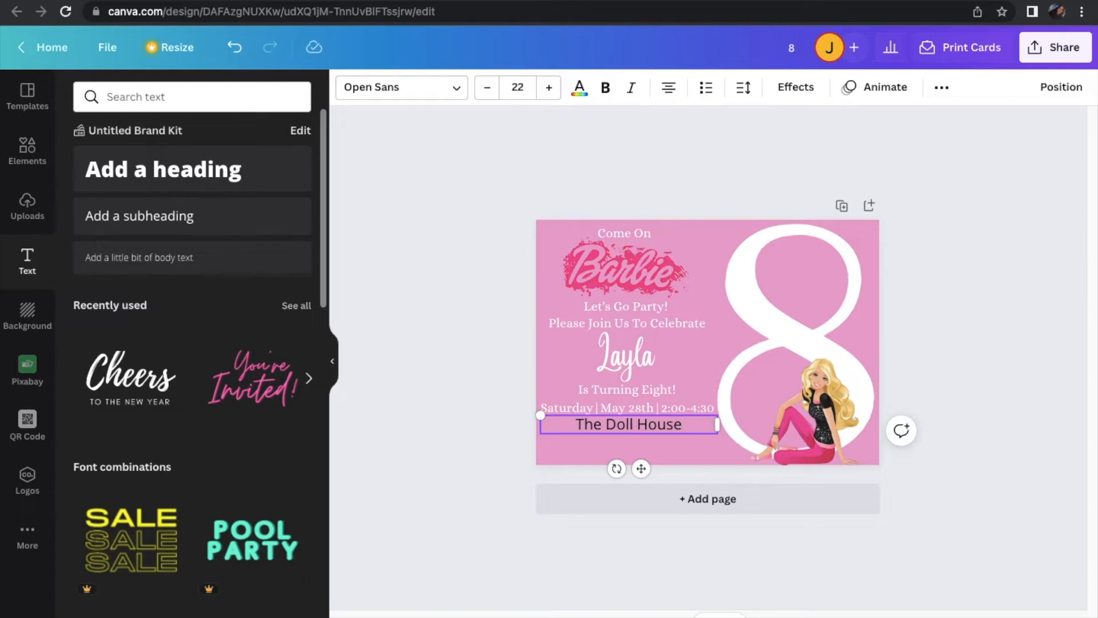
click(579, 87)
click(225, 174)
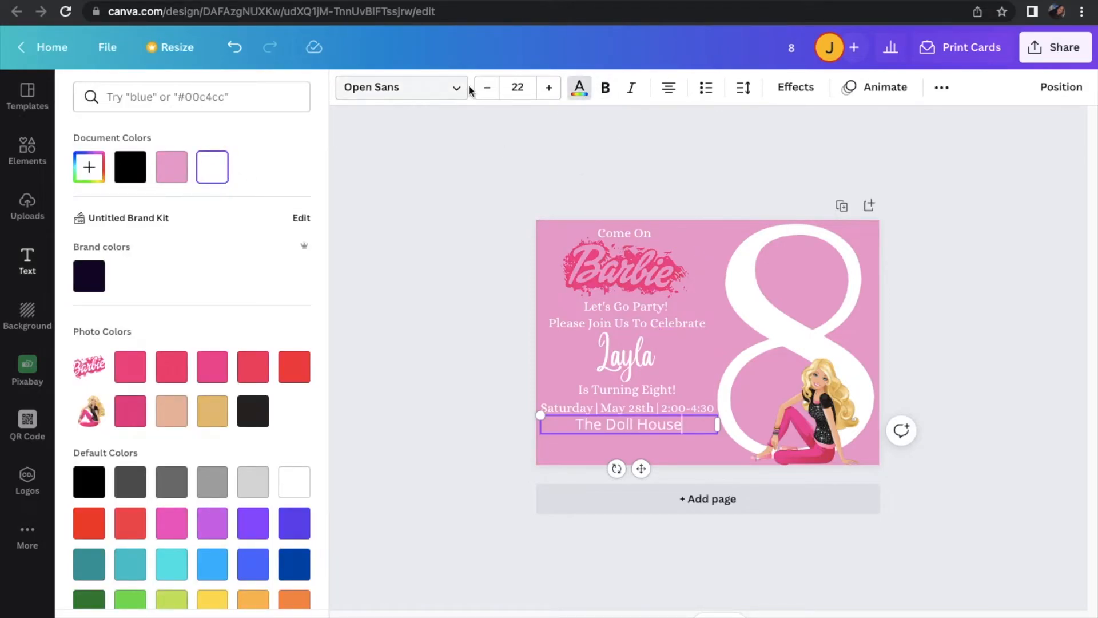
Set "The Doll House" to font size 19 in the Alice font
click(484, 91)
click(484, 91)
click(484, 91)
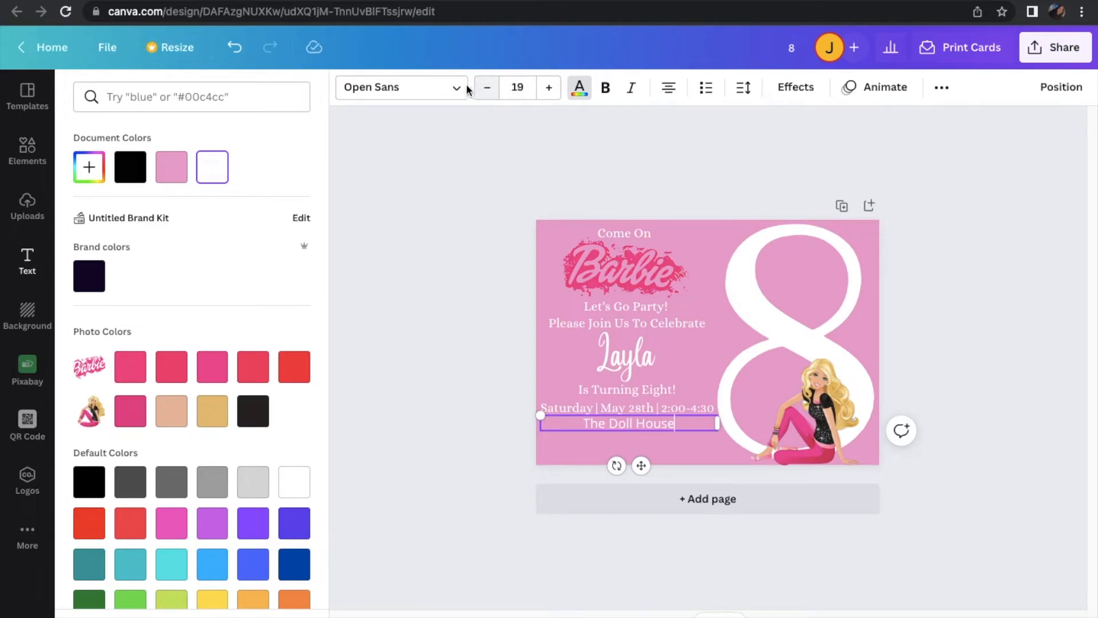
click(448, 87)
click(232, 166)
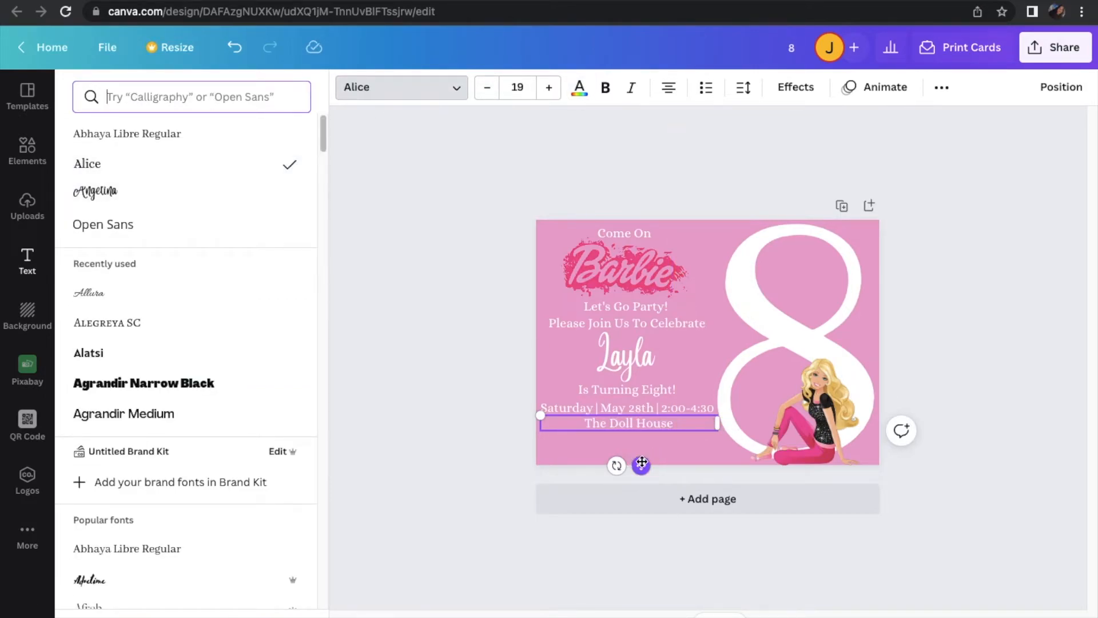
key(Escape)
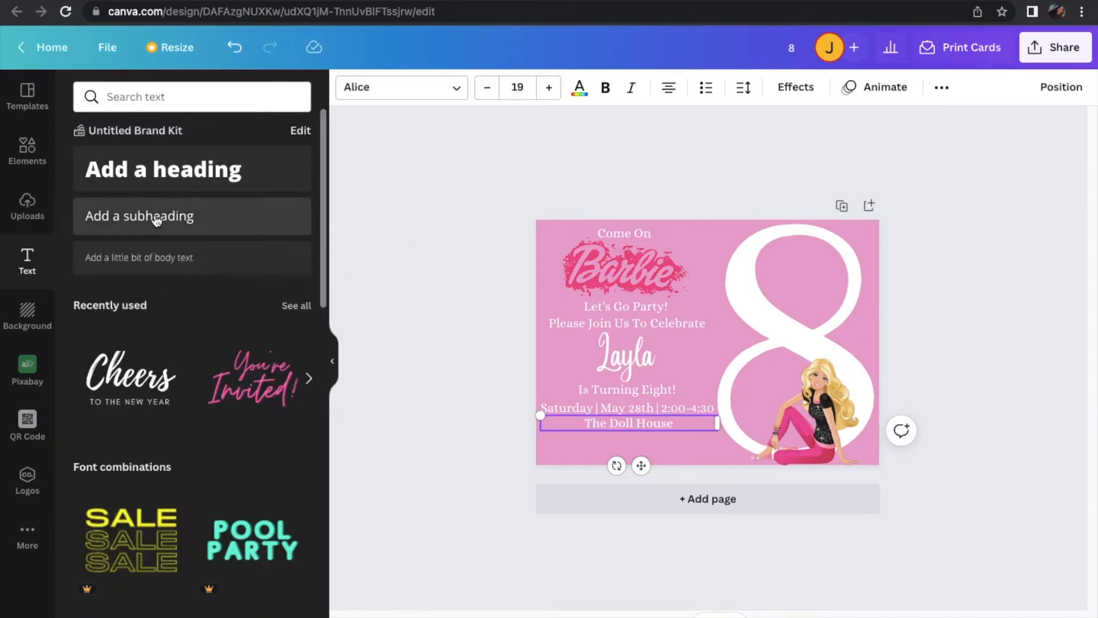
Add another subheading below "The Doll House" and enter the party's street address in it
click(139, 216)
click(654, 440)
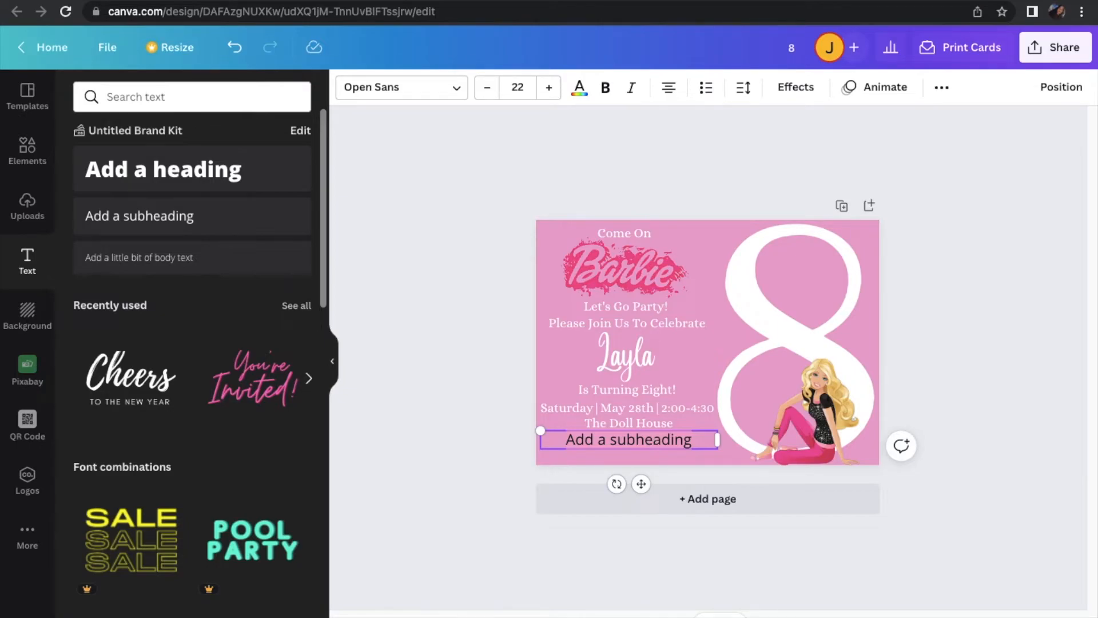
text(123)
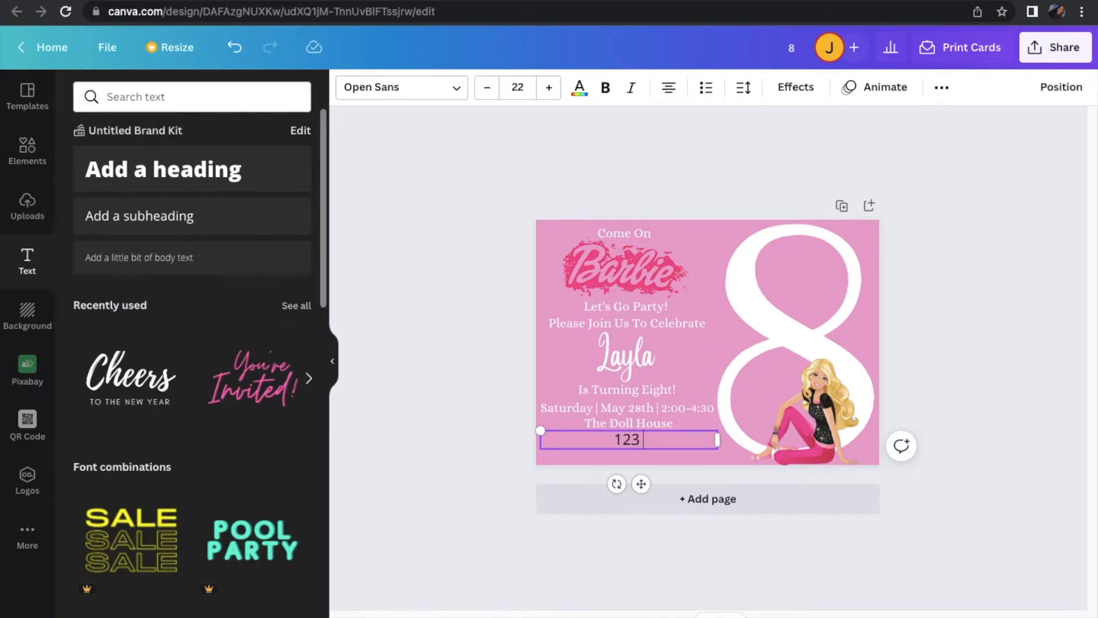
text( Barbie Lane)
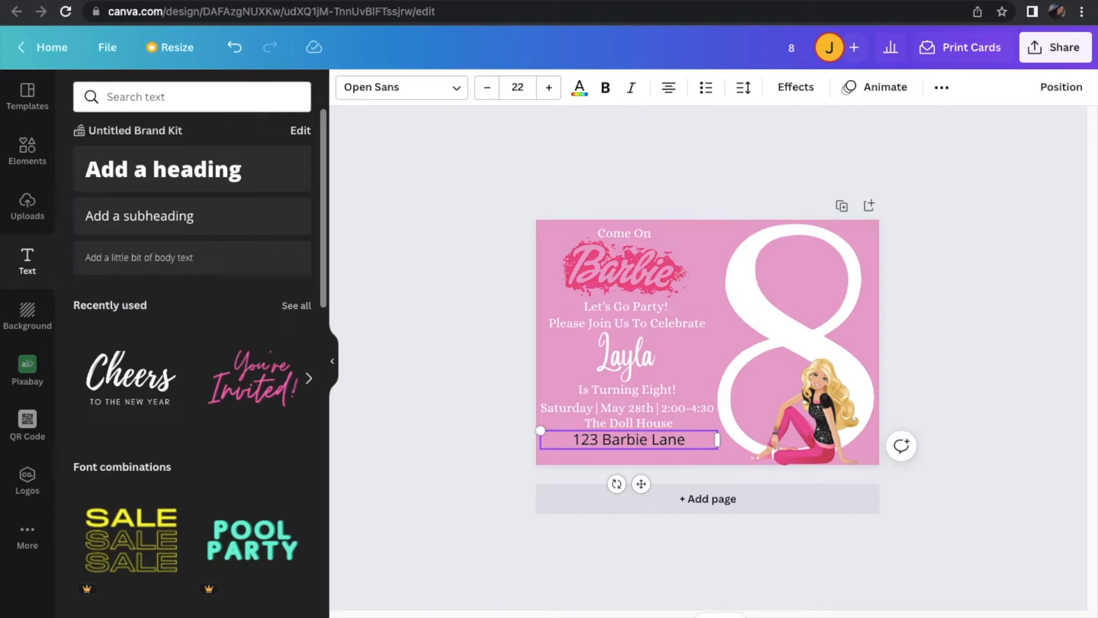
key(Return)
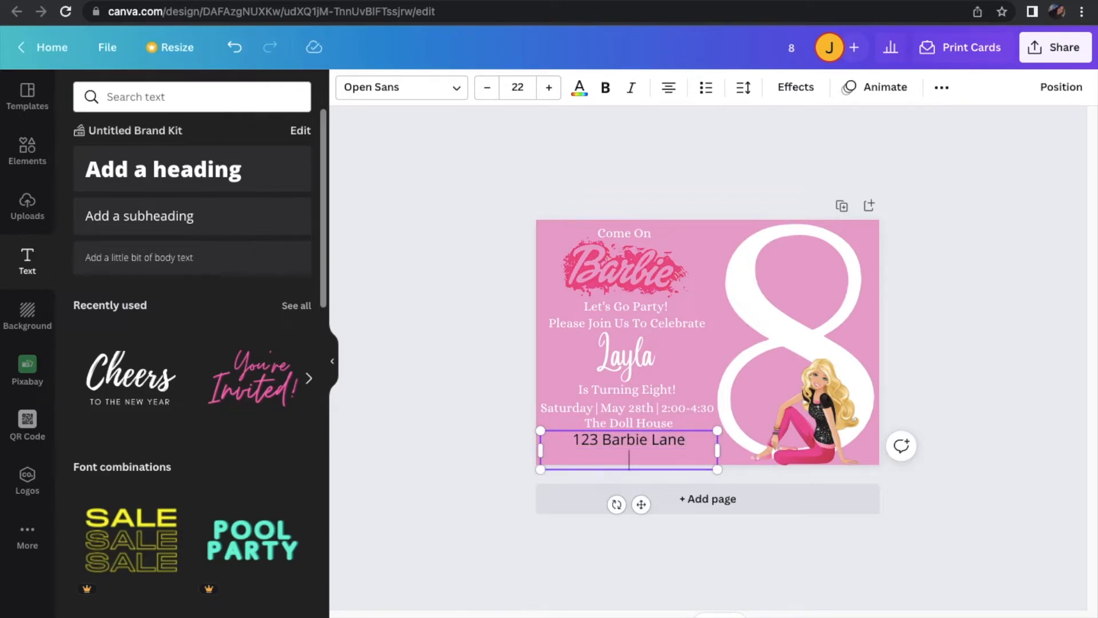
key(BackSpace)
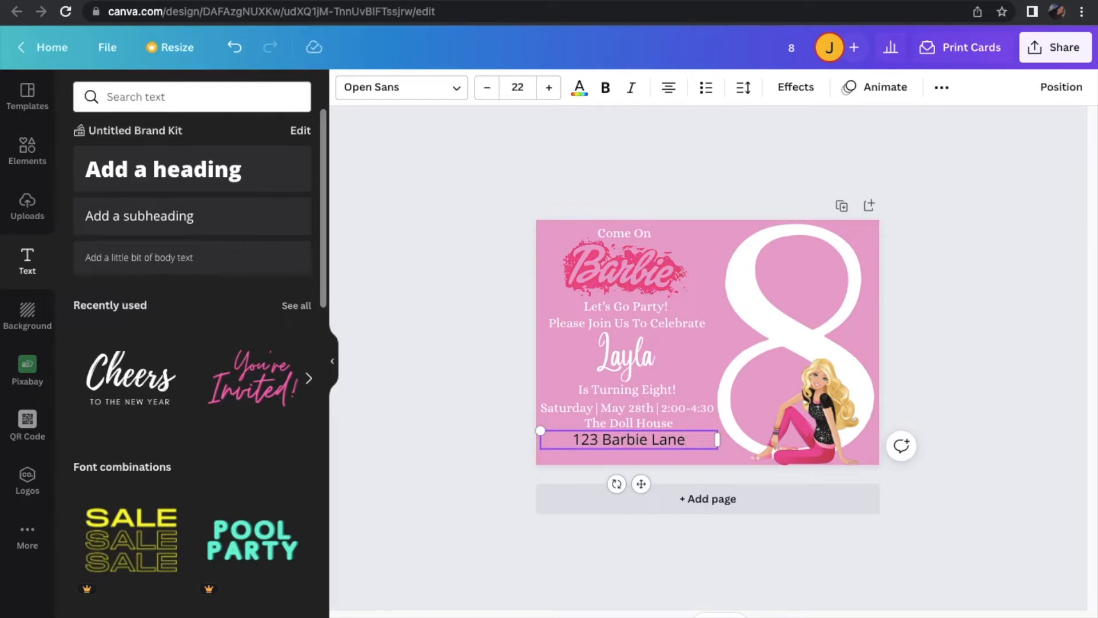
Complete the address line with a comma followed by the location and state abbreviation
text(,)
key(BackSpace)
key(BackSpace)
text(, New)
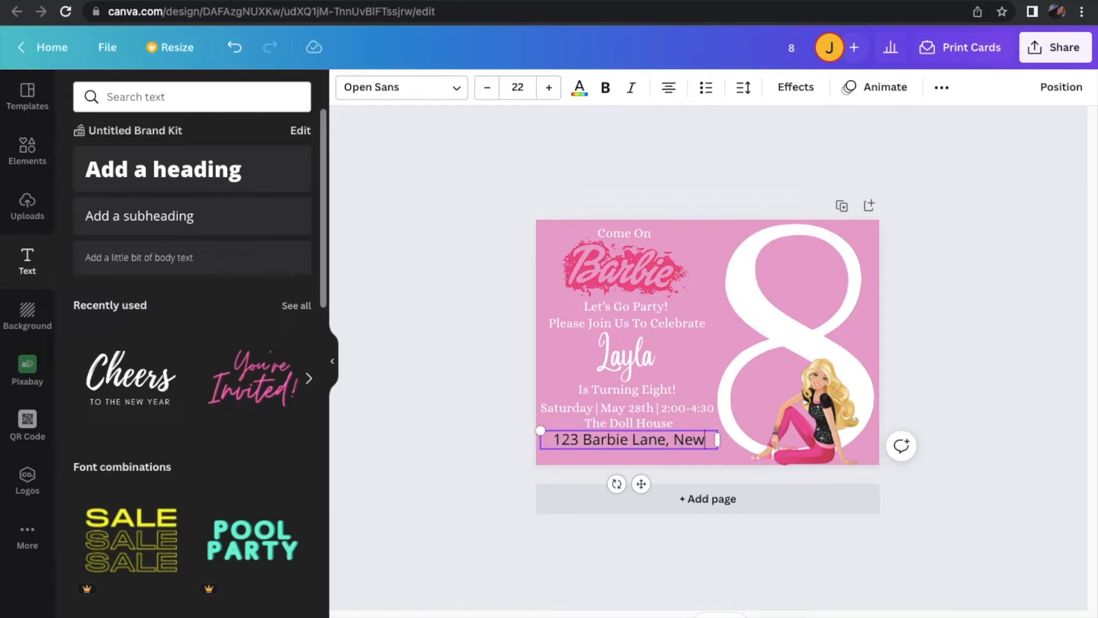
text( Jersey NJ)
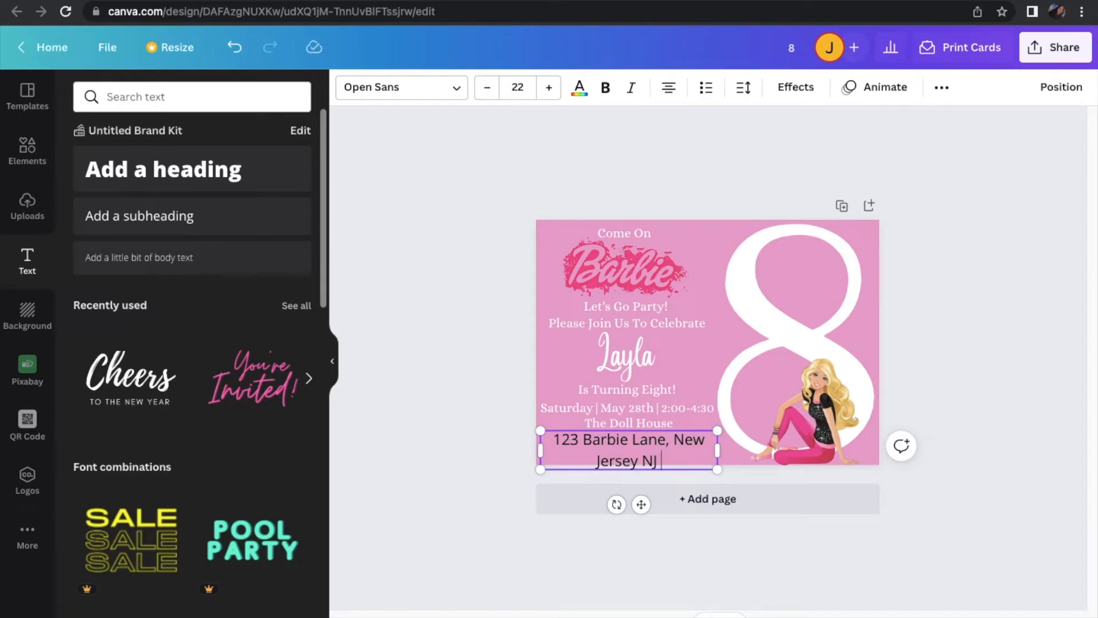
Format the address text in white Alice at font size 19
click(485, 87)
click(485, 87)
click(485, 88)
click(449, 88)
click(165, 165)
click(578, 89)
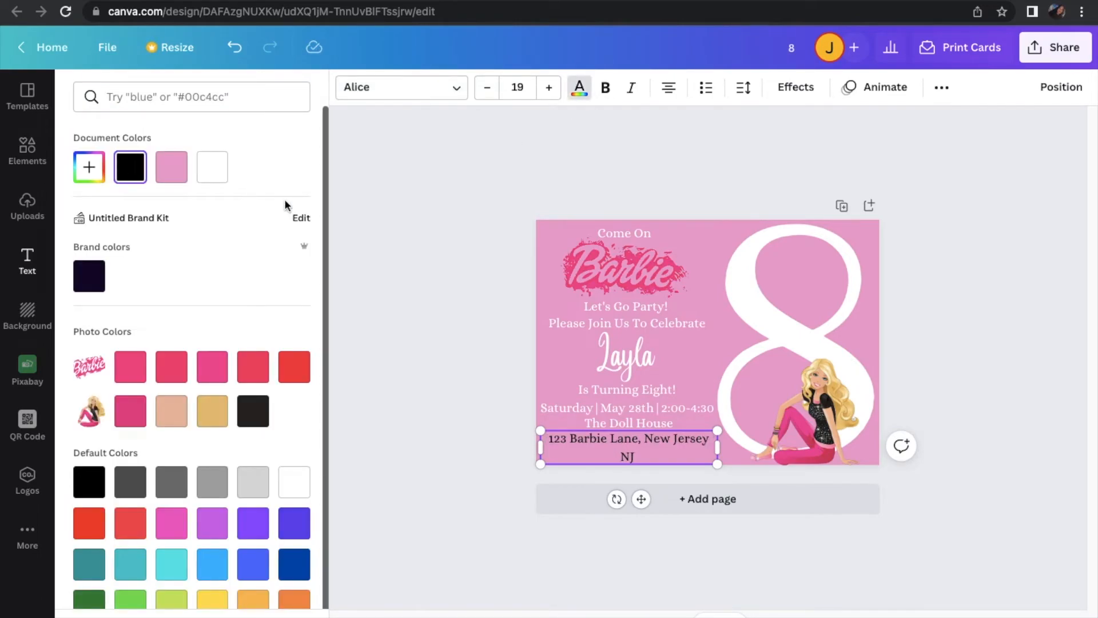
click(215, 172)
Widen the address text box so it fits on one line, and shift it slightly down and left under "The Doll House"
drag(715, 450, 740, 449)
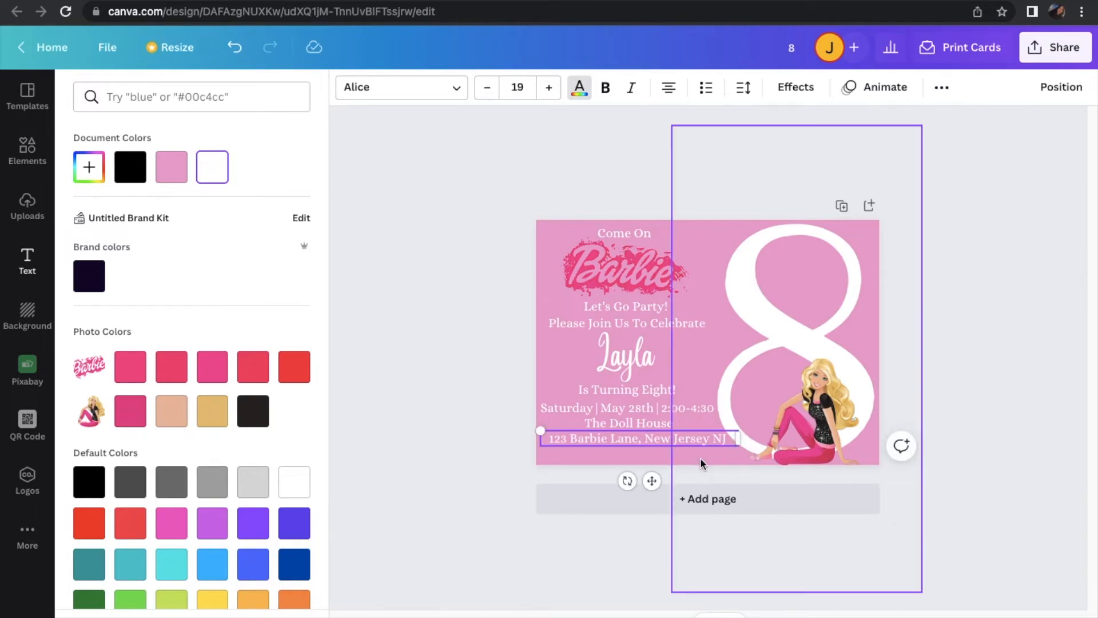
drag(649, 481, 645, 488)
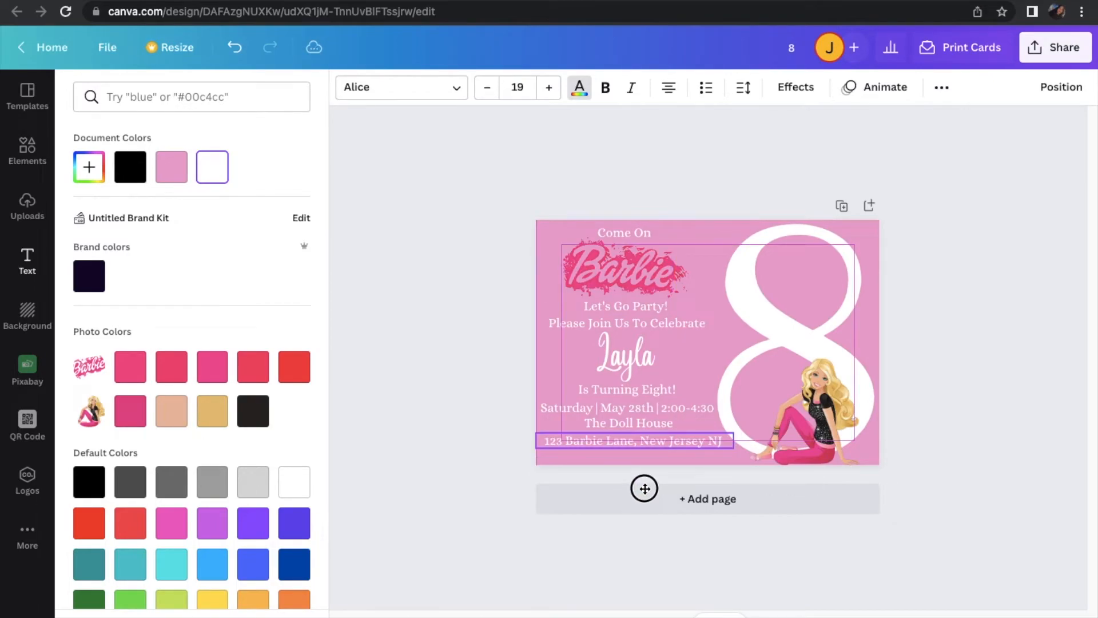
drag(645, 489, 643, 490)
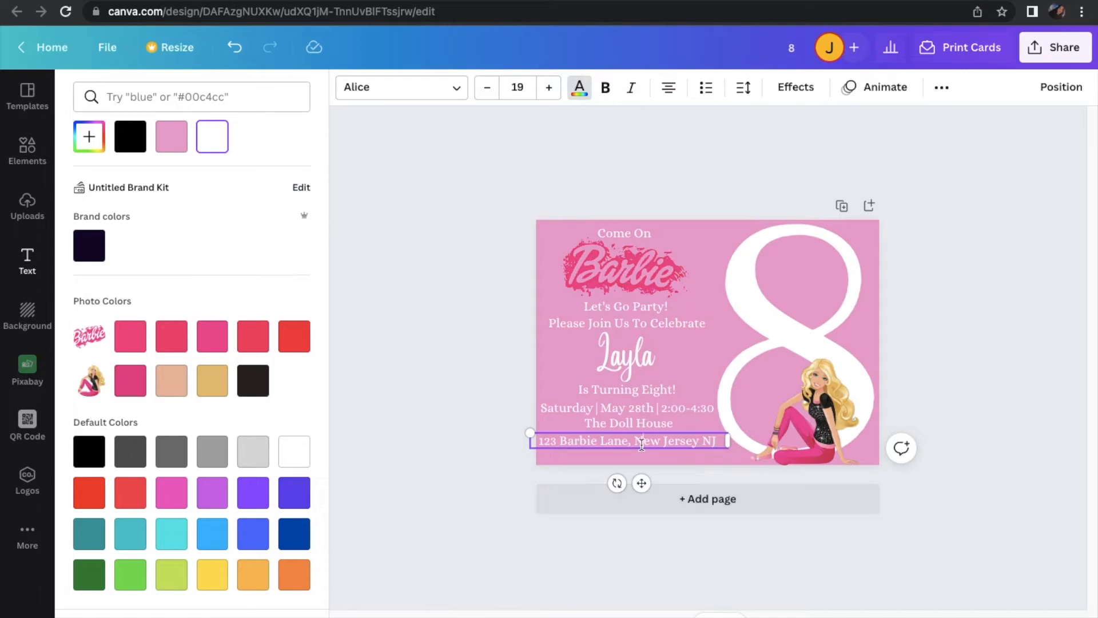
click(492, 480)
click(462, 486)
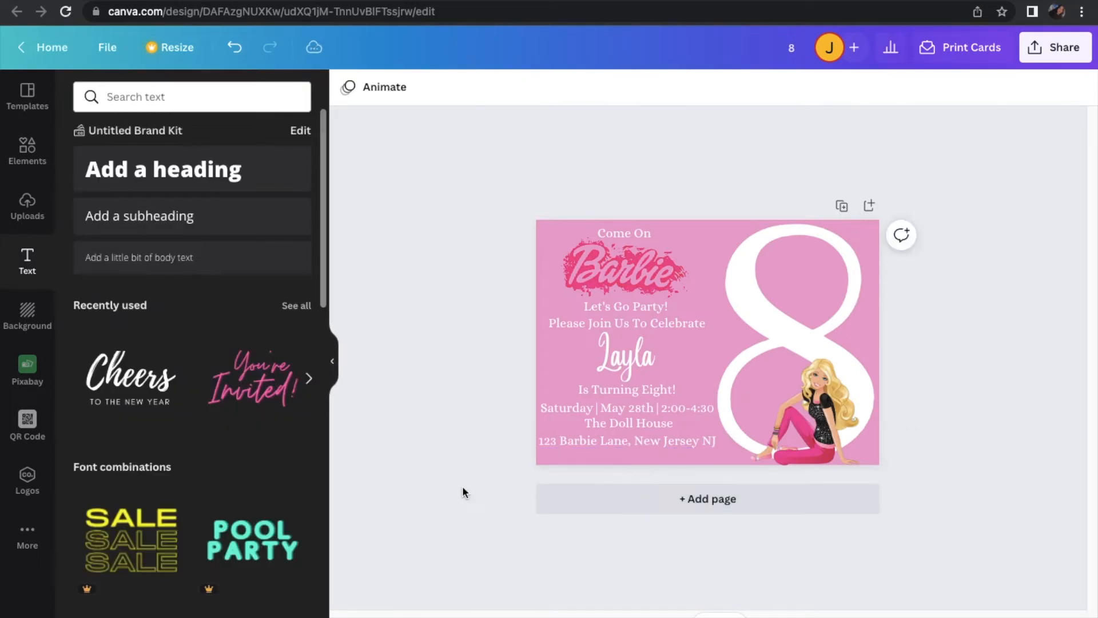
Move the address line down near the card's lower edge and set its font size to 20
click(572, 449)
drag(572, 448, 572, 456)
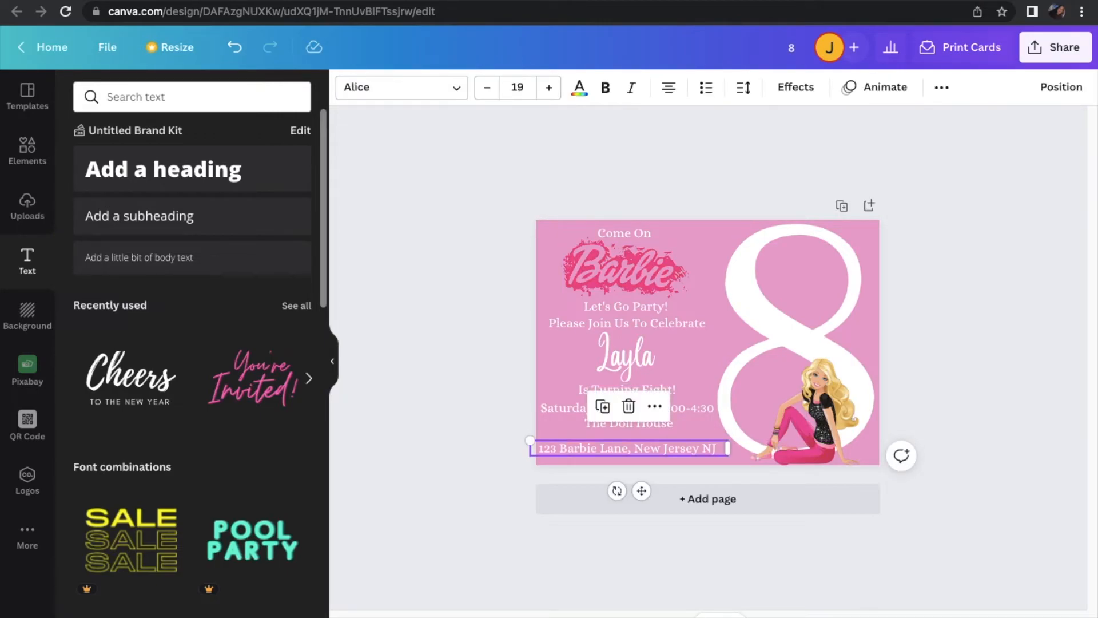
click(548, 87)
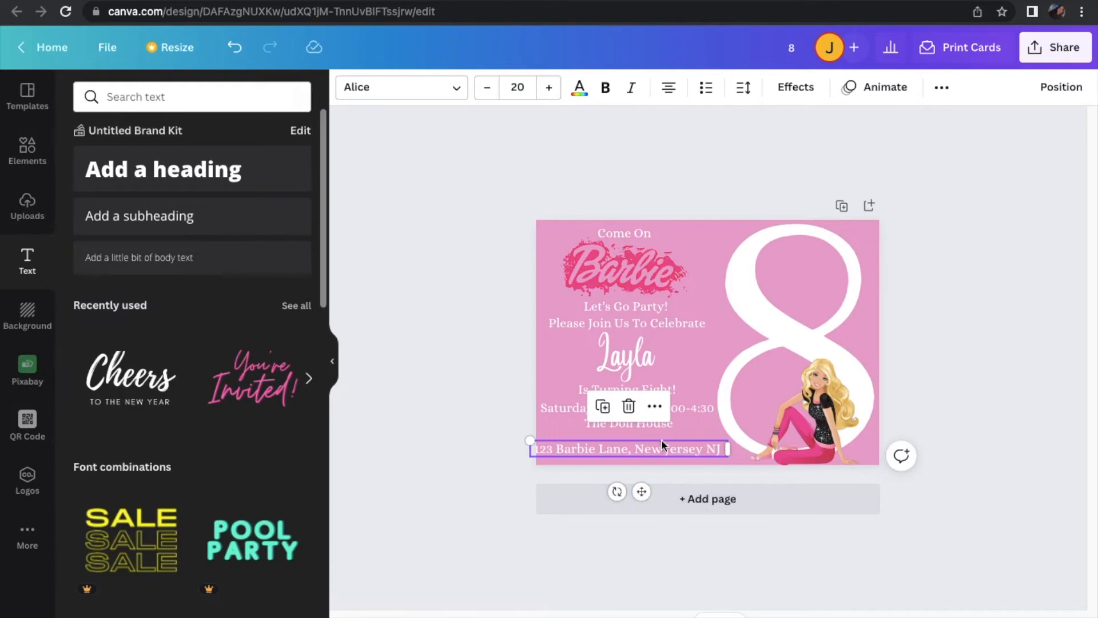
click(656, 425)
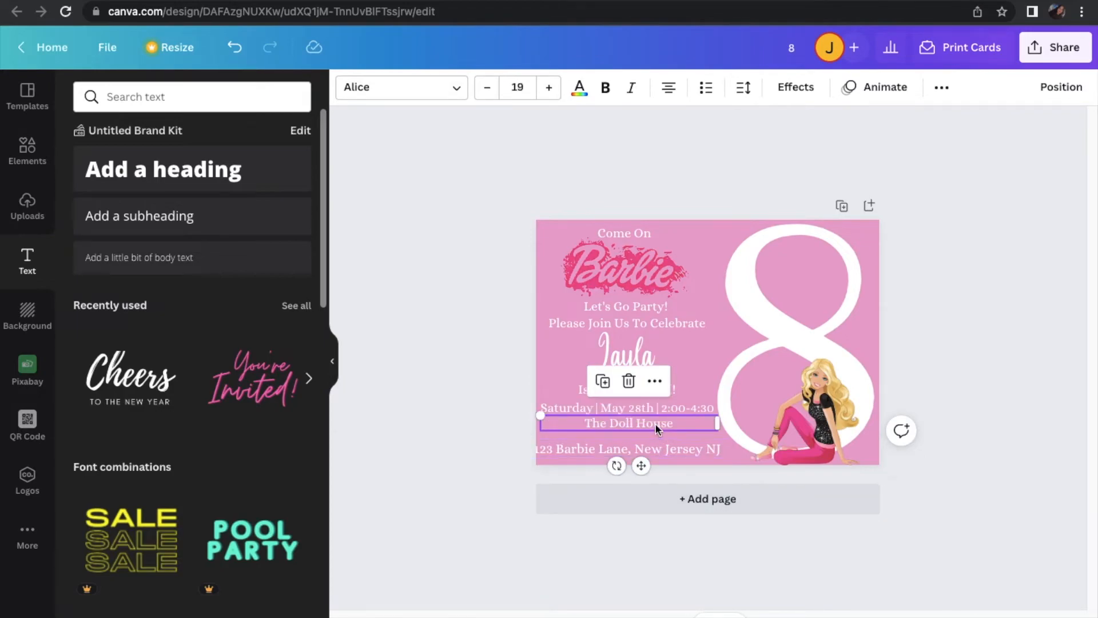
click(697, 453)
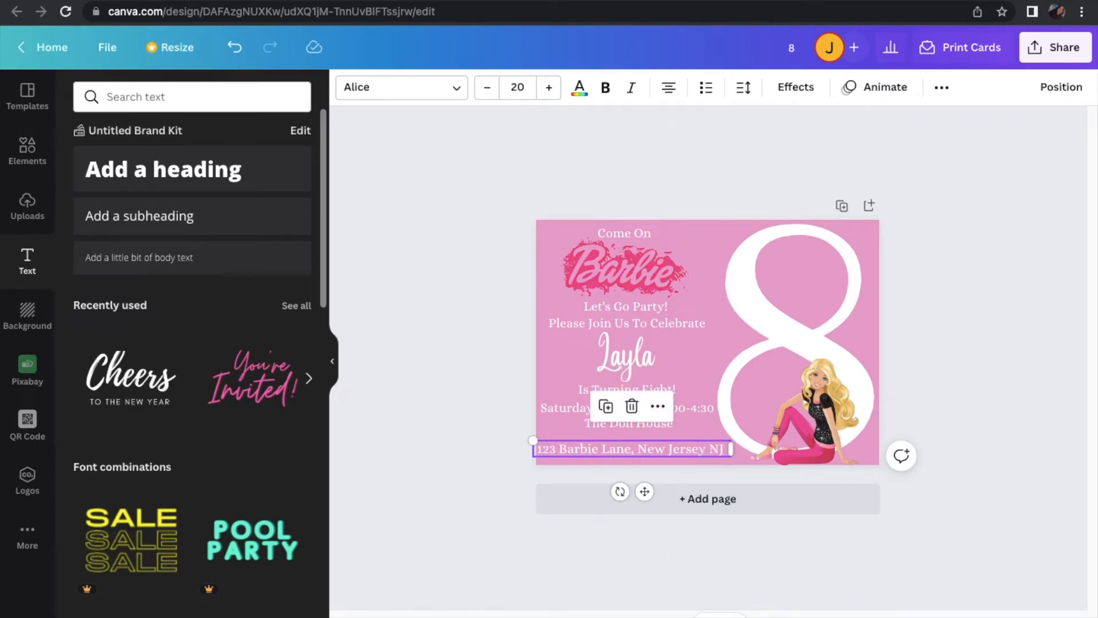
Set "The Doll House" to font size 20 and nudge it down toward the address line
click(661, 426)
click(550, 88)
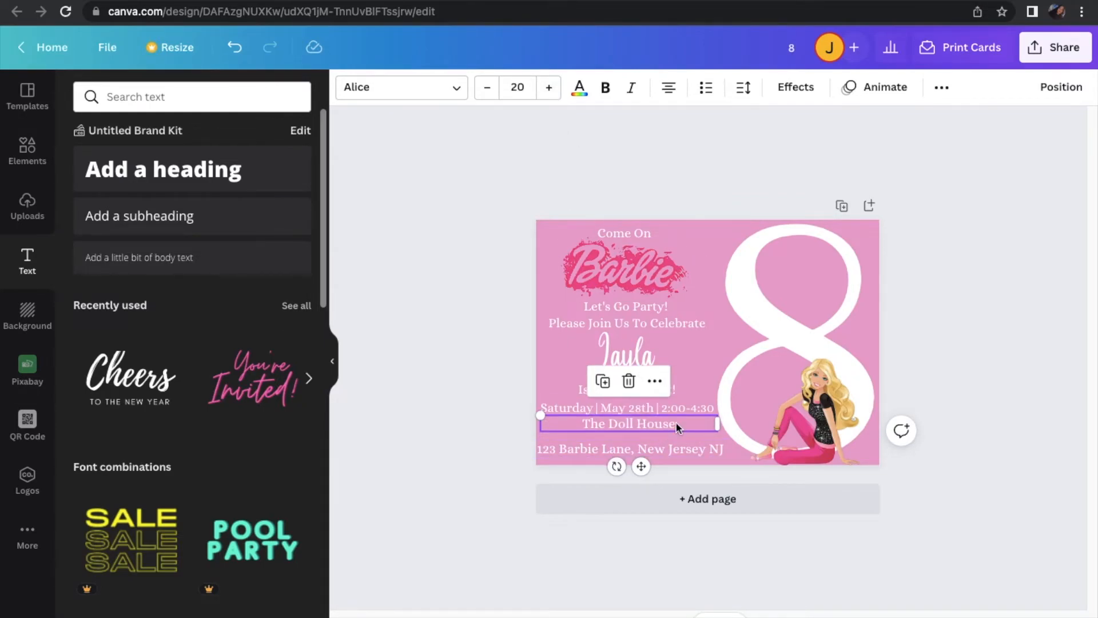
click(466, 423)
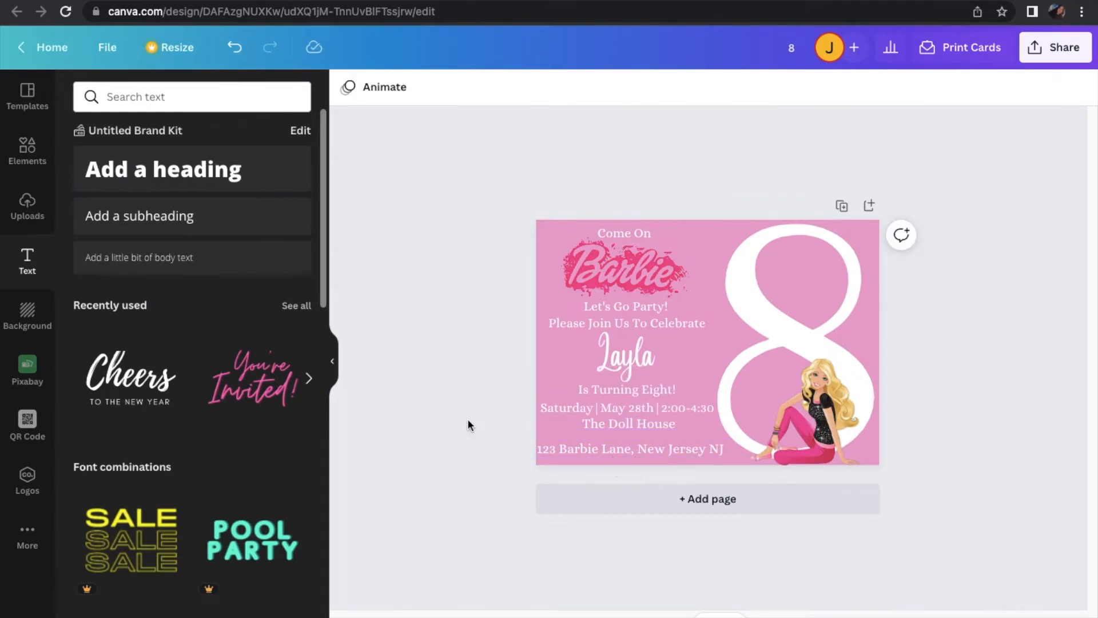
click(662, 434)
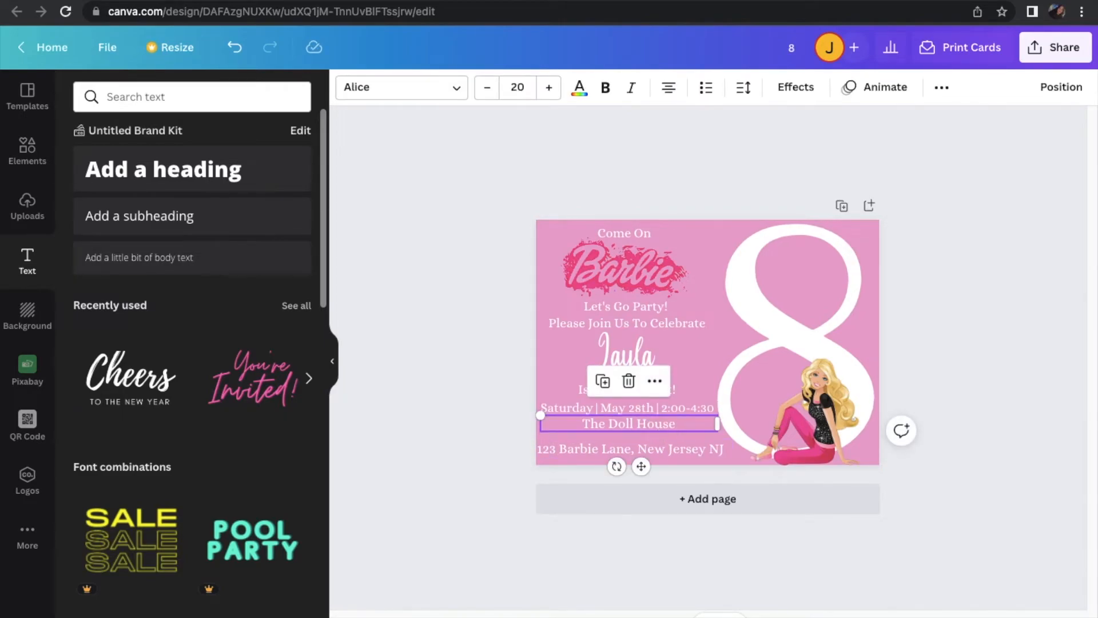
key(Down)
key(Down)
key(Down)
key(Down)
key(Down)
key(Down)
key(Down)
key(Down)
key(Down)
key(Down)
key(Down)
key(Down)
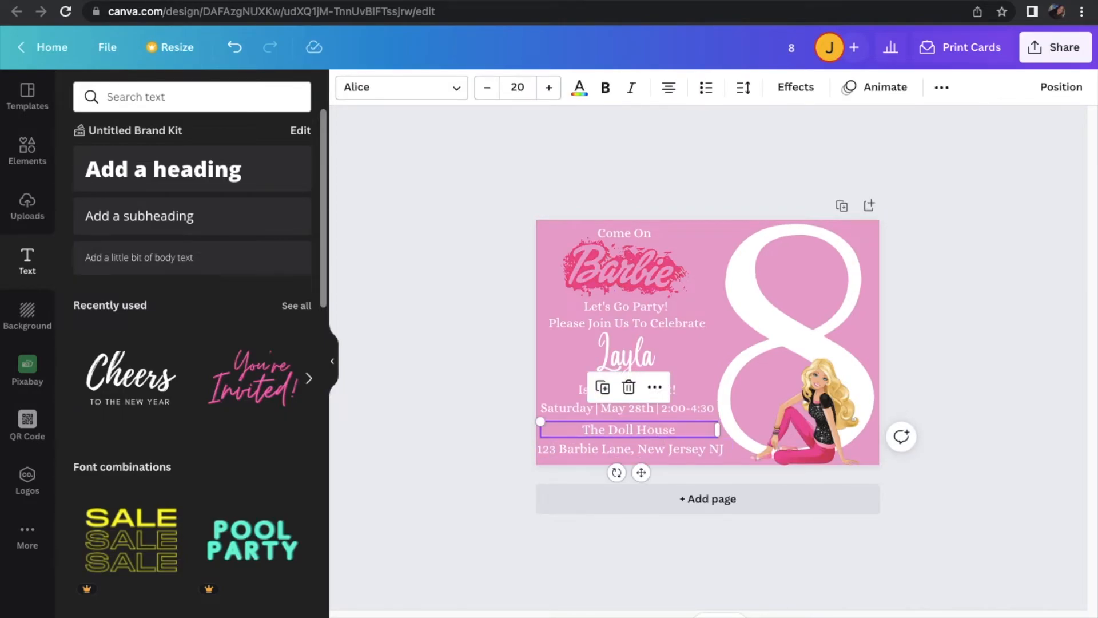
Nudge the date and time line slightly down to even out the spacing above "The Doll House"
click(678, 410)
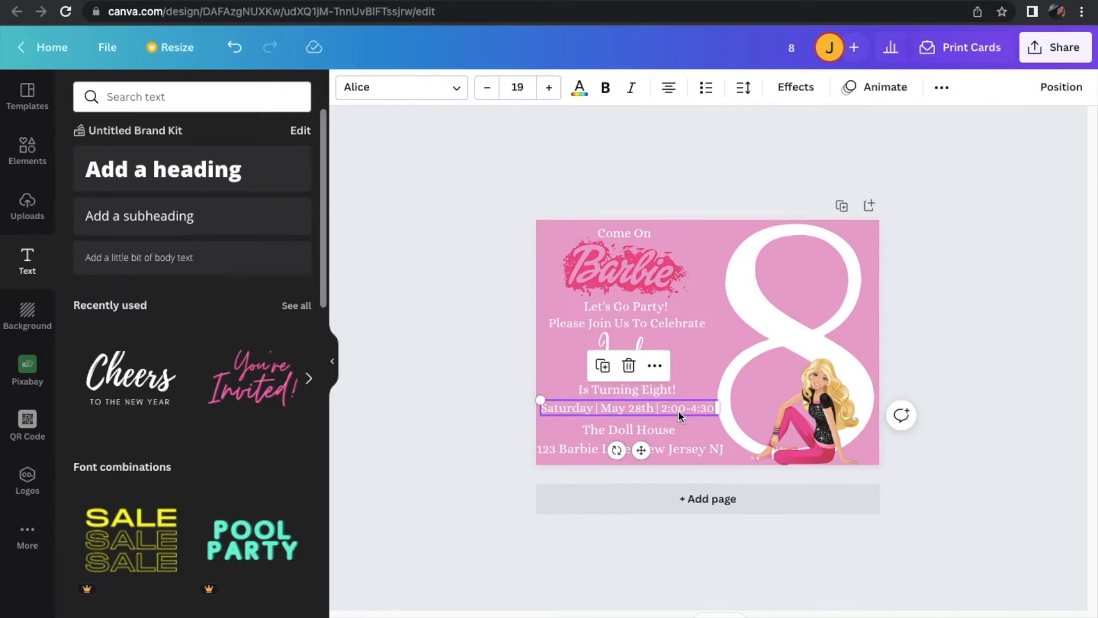
key(Down)
key(Down)
key(Down)
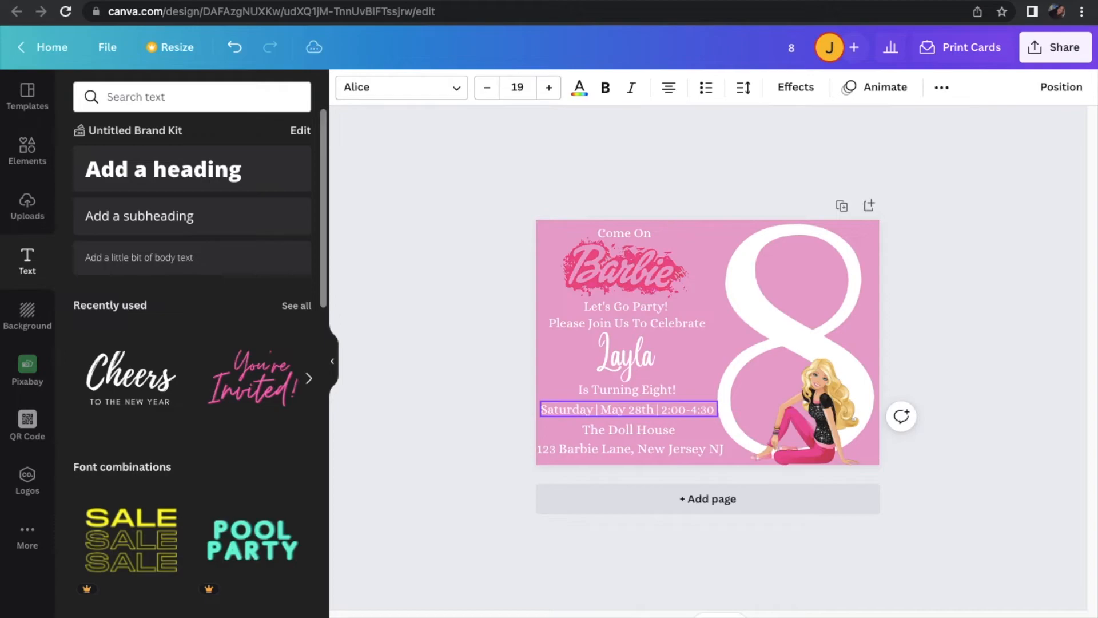
click(485, 447)
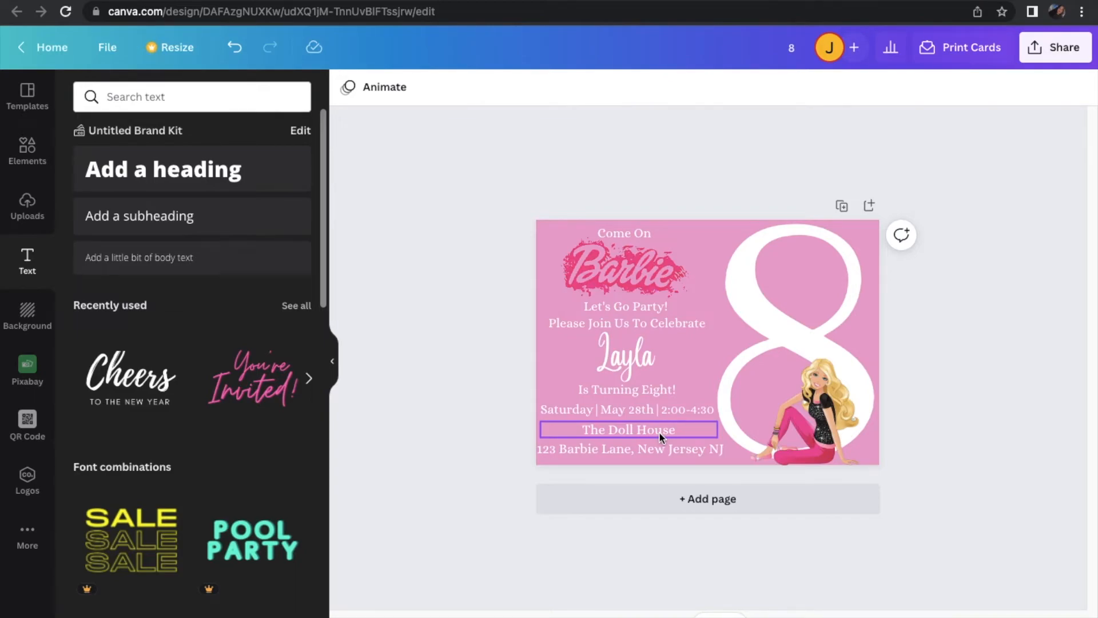
Shrink the large white 8 to font size 509 and reposition it behind the Barbie figure, clear of the text
click(780, 339)
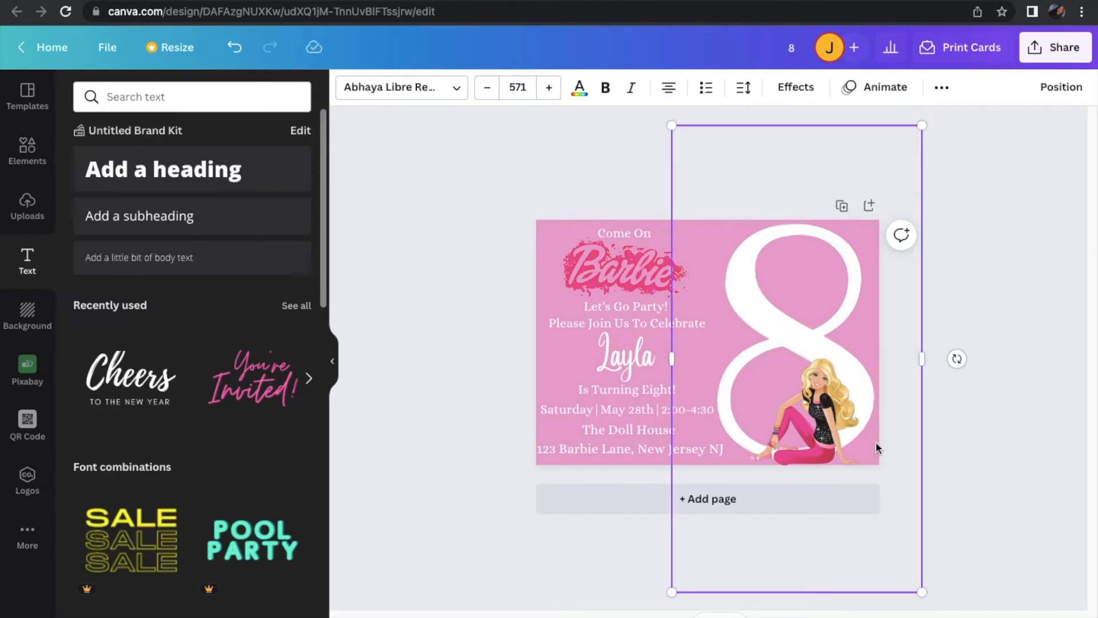
drag(921, 592, 885, 548)
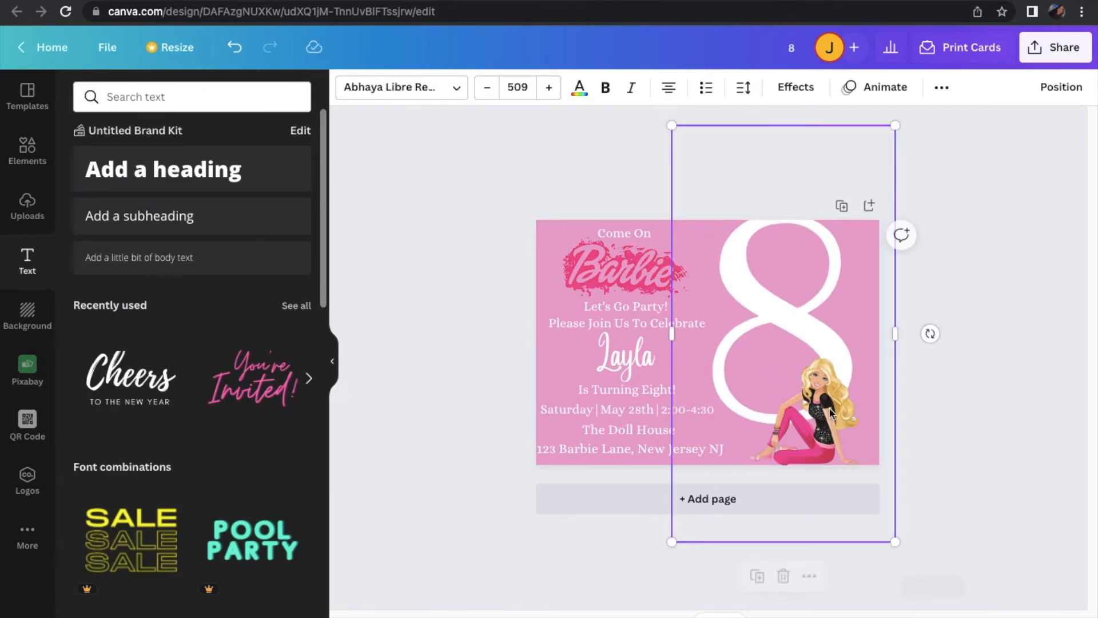
drag(785, 290, 801, 306)
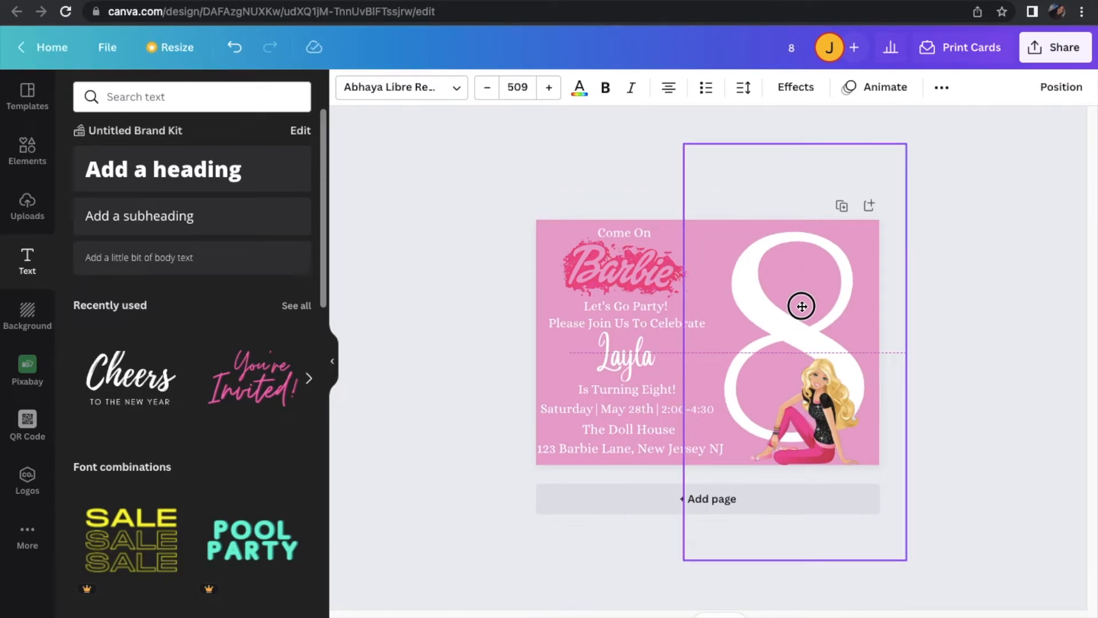
drag(801, 306, 808, 306)
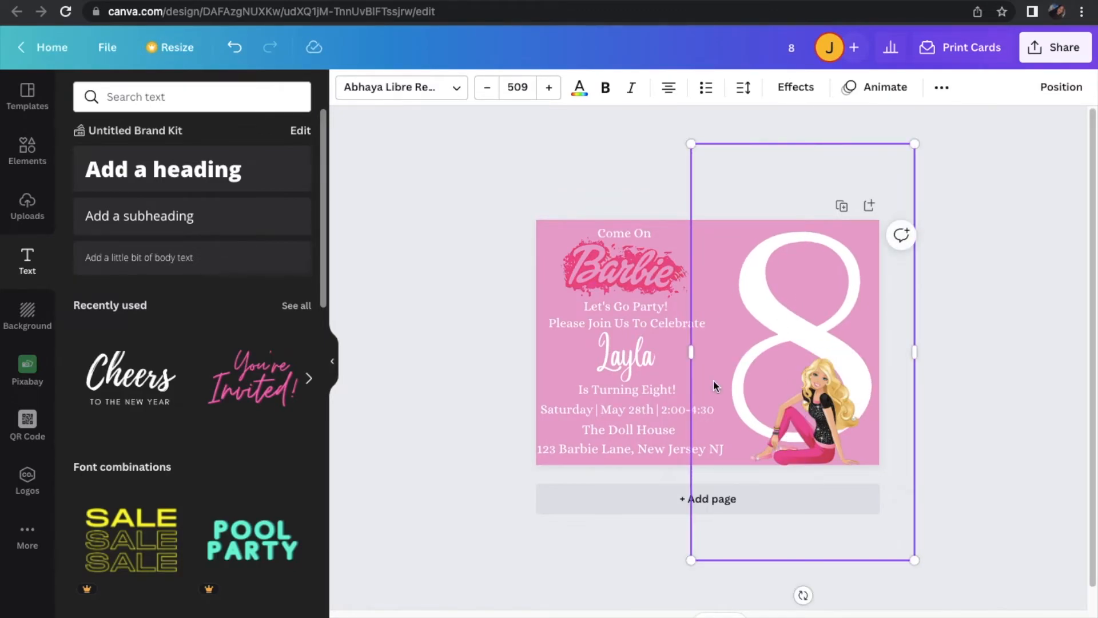
Increase the date and time line and "Is Turning Eight!" to font size 20
click(644, 410)
click(548, 88)
click(613, 389)
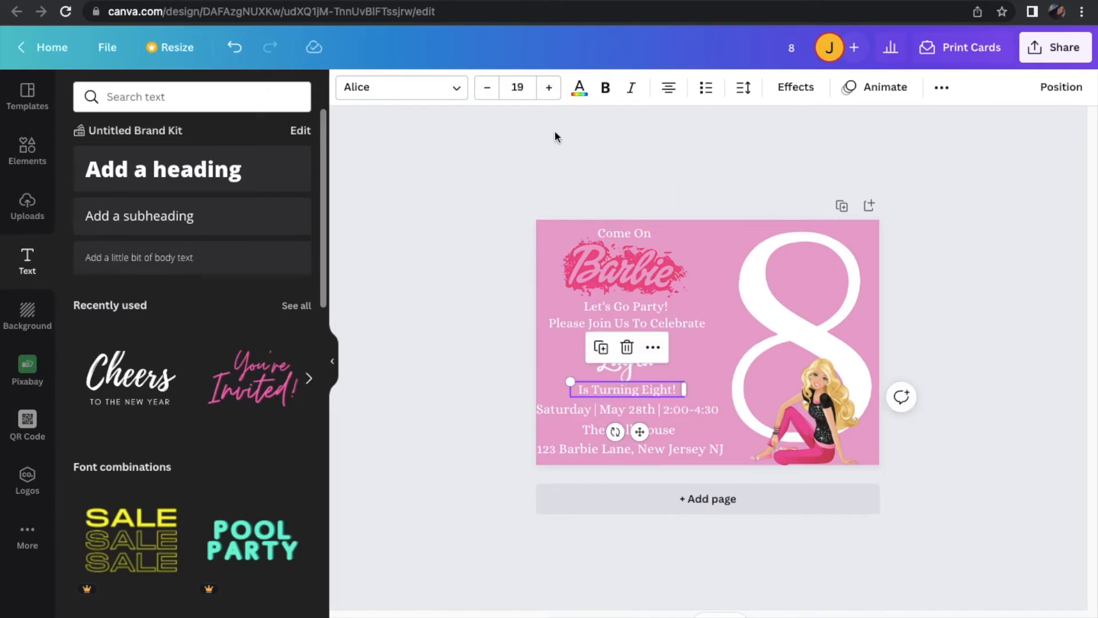
click(549, 87)
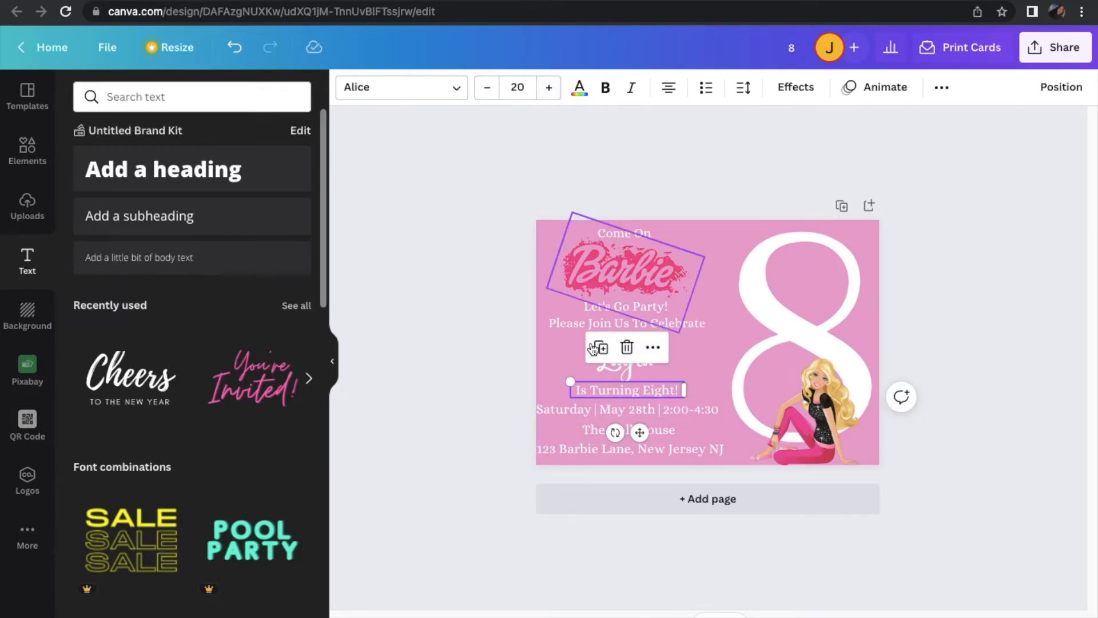
Raise "Please Join Us To Celebrate" to font size 20 and enlarge "Let's Go Party!" and "Come On" by one point each
click(571, 323)
click(549, 88)
click(617, 307)
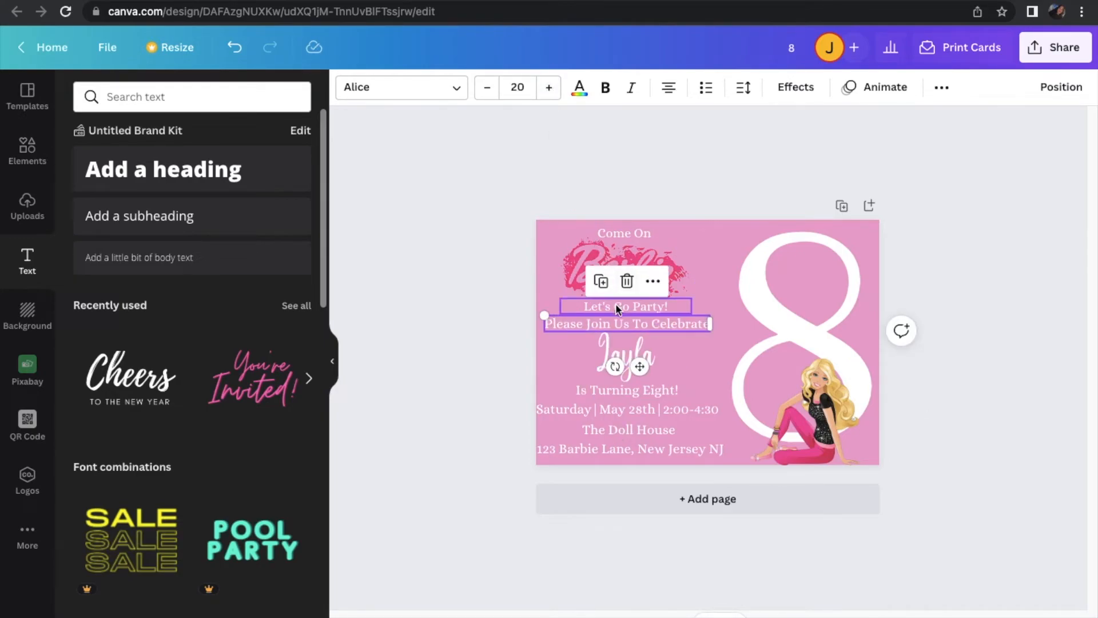
click(549, 87)
click(609, 236)
click(549, 87)
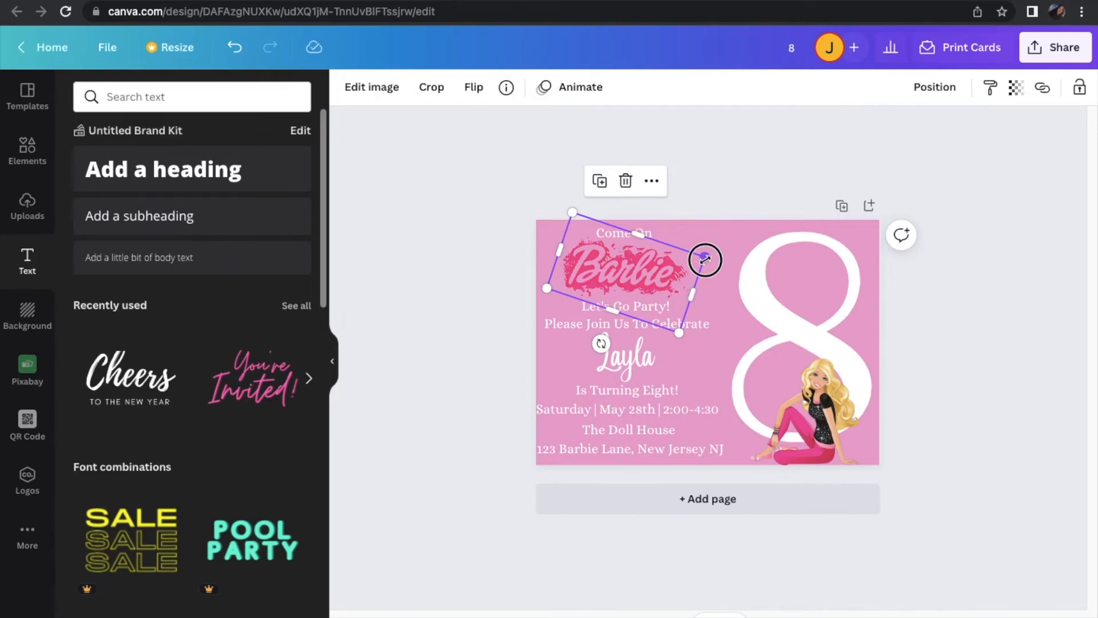
Fine-tune the Barbie logo's size and nudge it sideways until it is centred between "Come On" and "Let's Go Party!"
drag(702, 262, 670, 269)
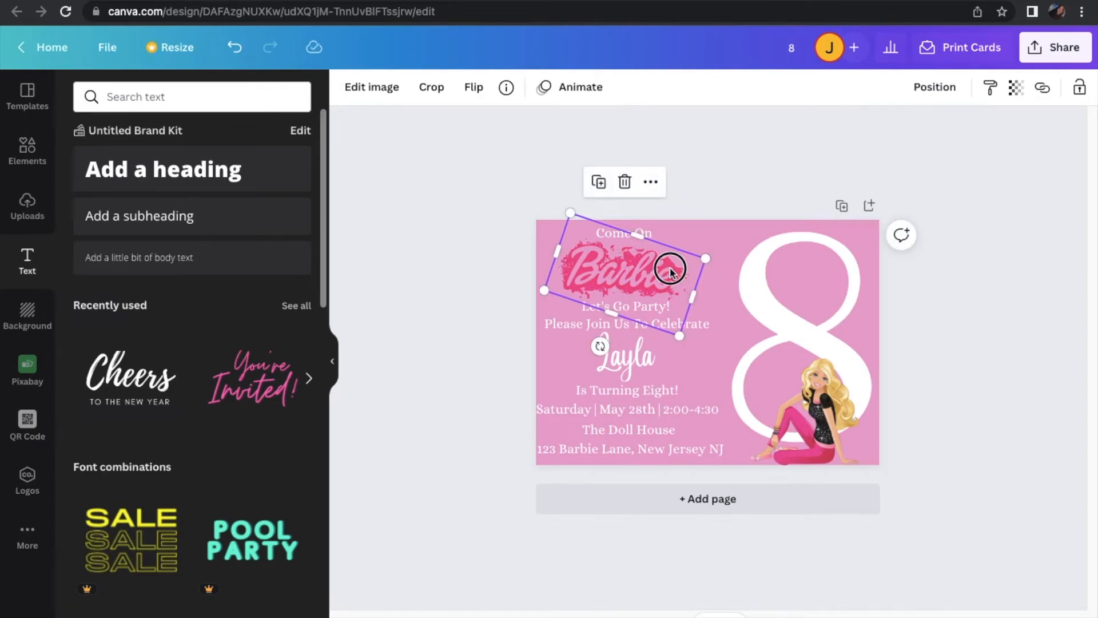
key(Right)
key(Left)
key(Left)
key(Left)
key(Left)
key(Left)
key(Left)
key(Left)
key(Left)
key(Right)
key(Right)
key(Right)
key(Right)
key(Right)
key(Right)
key(Right)
key(Right)
key(Right)
key(Right)
key(Right)
key(Right)
key(Right)
key(Right)
key(Right)
key(Right)
key(Left)
key(Left)
key(Left)
key(Left)
key(Left)
key(Left)
key(Left)
key(Left)
key(Left)
key(Left)
key(Left)
key(Left)
key(Left)
key(Right)
key(Right)
key(Right)
key(Right)
key(Right)
key(Right)
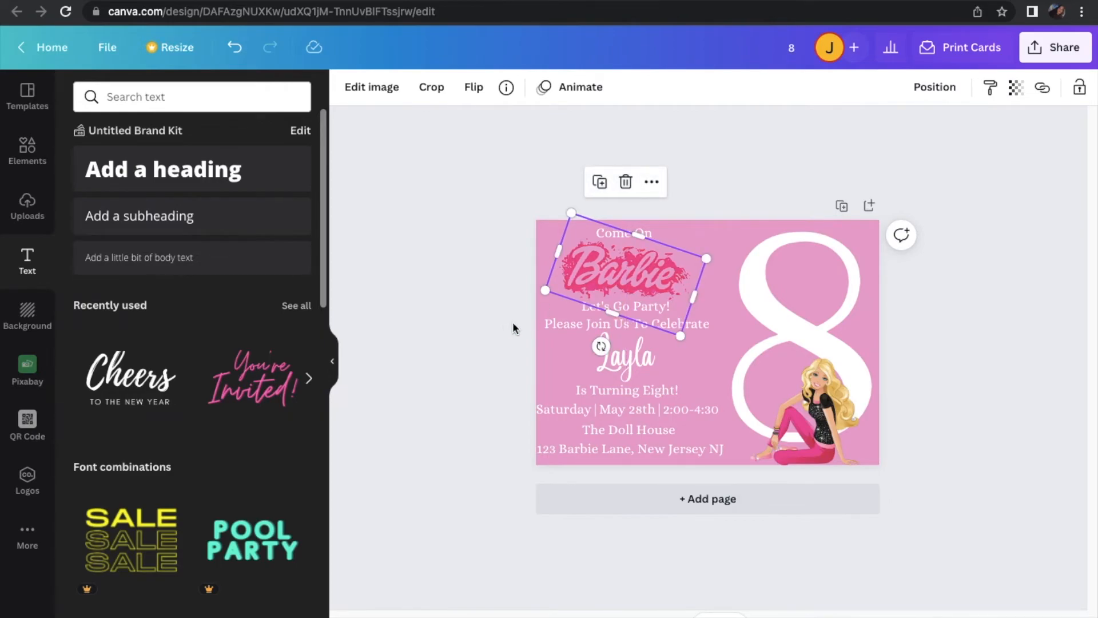
click(492, 327)
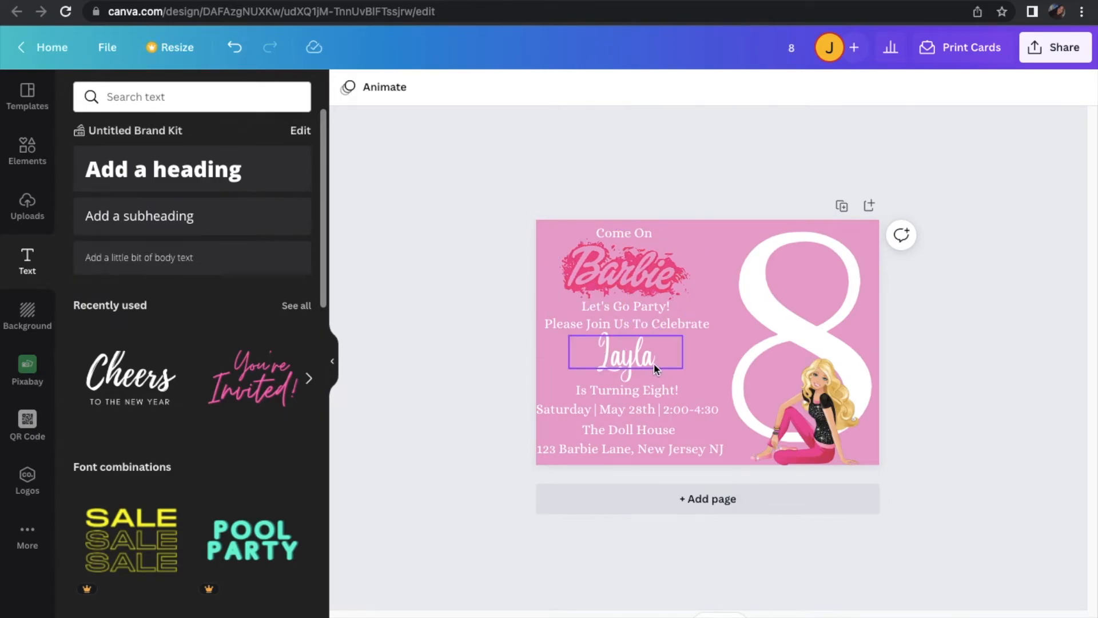
Shift the child's name and the date and time line slightly right to align with the text column
drag(654, 362, 656, 364)
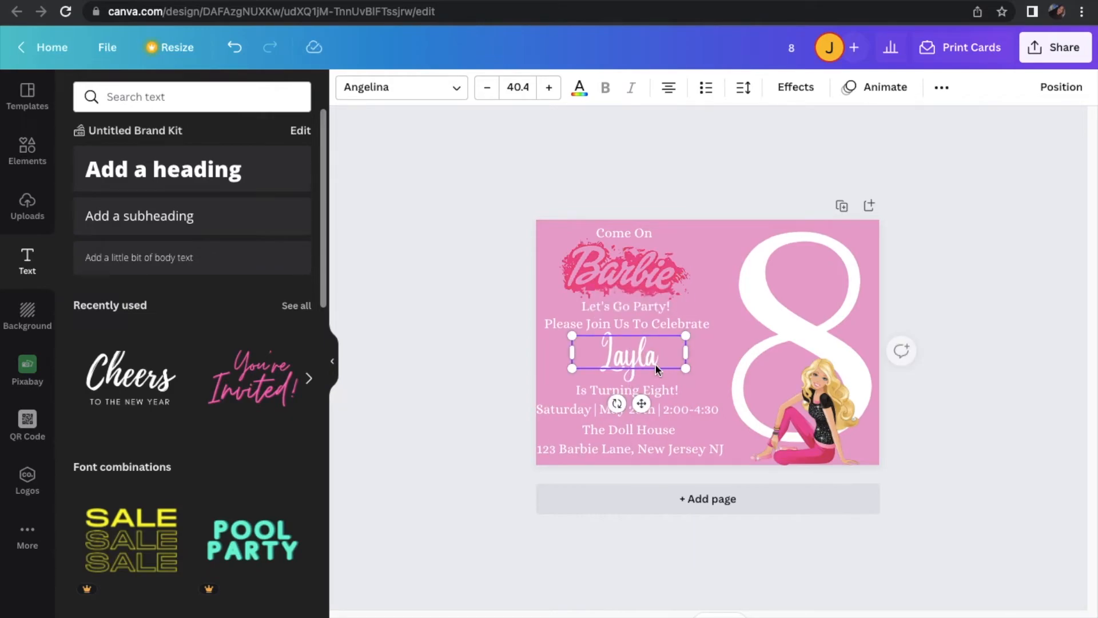
click(458, 403)
click(594, 413)
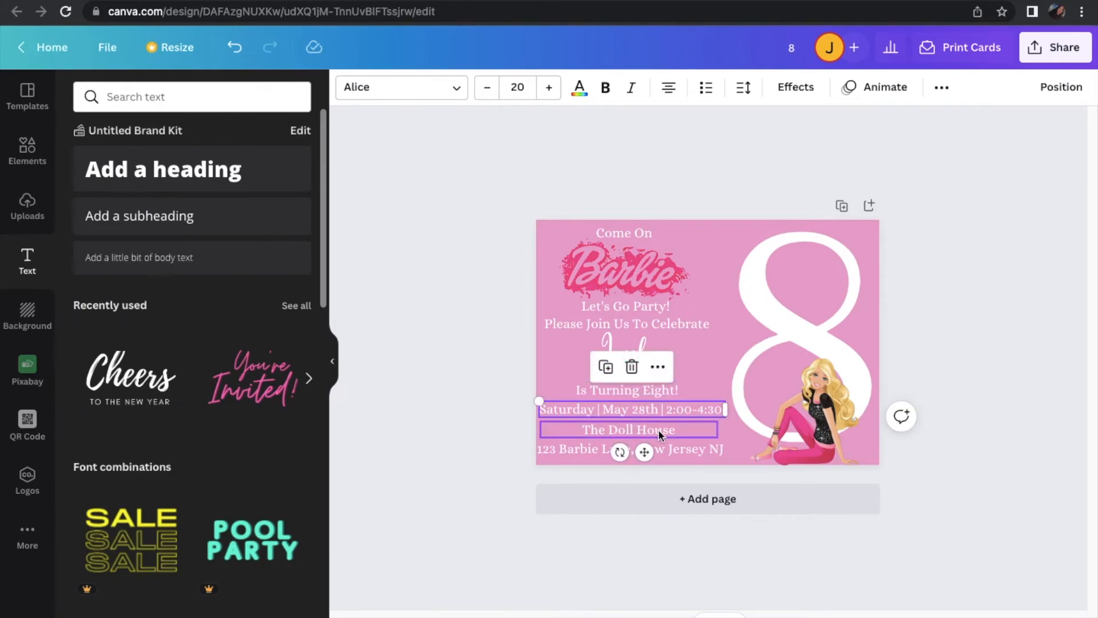
click(458, 427)
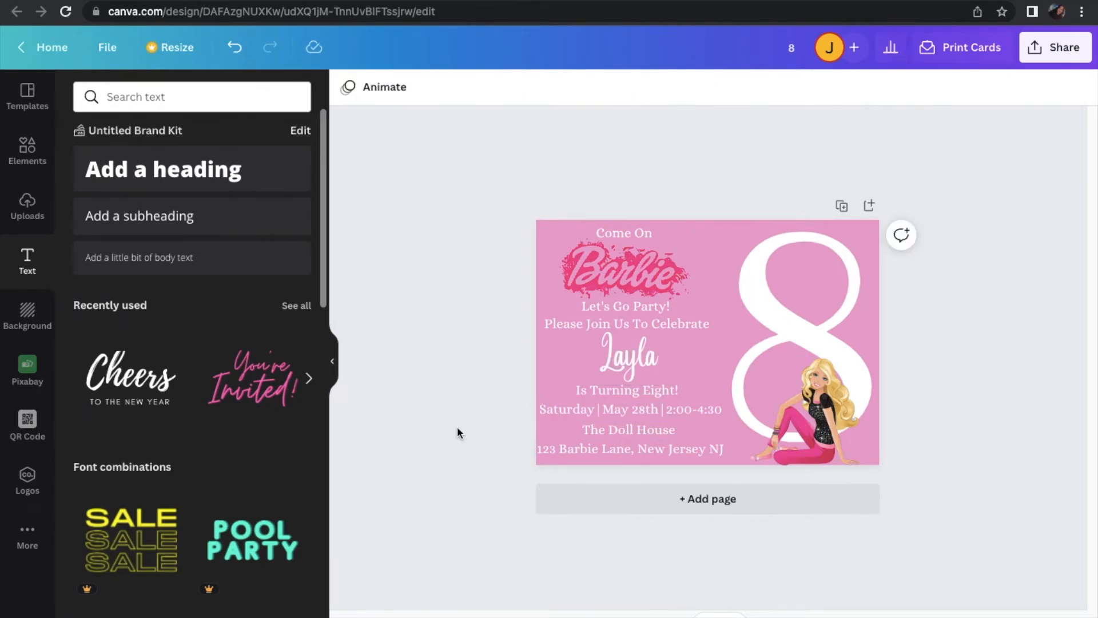
Move the address line slightly right, away from the card's left edge, and deselect it
click(630, 448)
drag(634, 448, 636, 448)
key(Left)
key(Left)
key(Left)
key(Left)
key(Left)
key(Left)
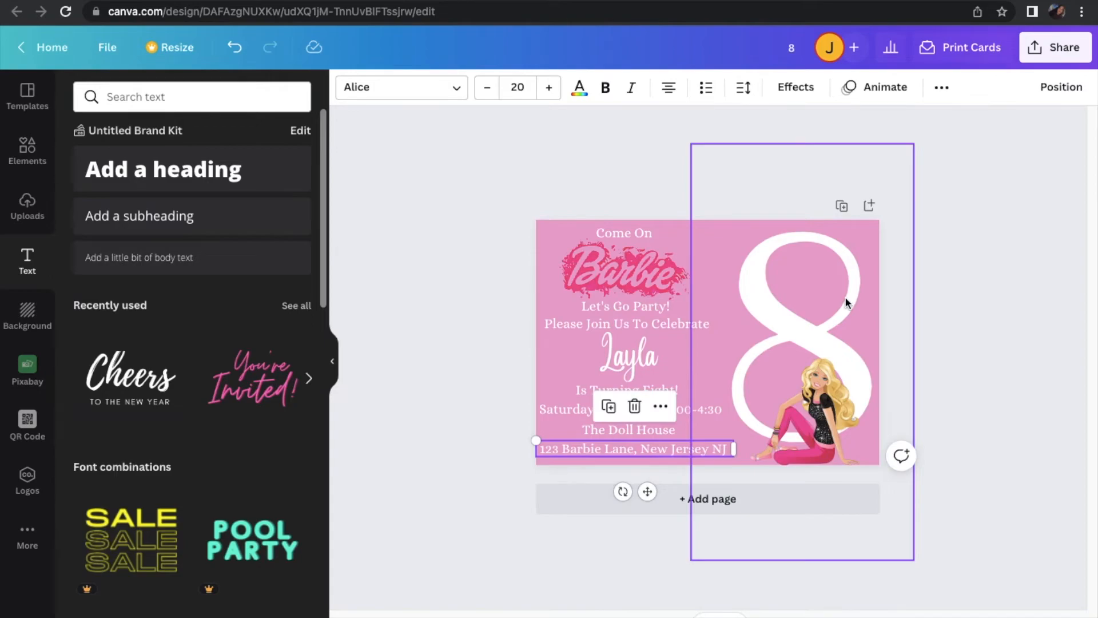
click(654, 198)
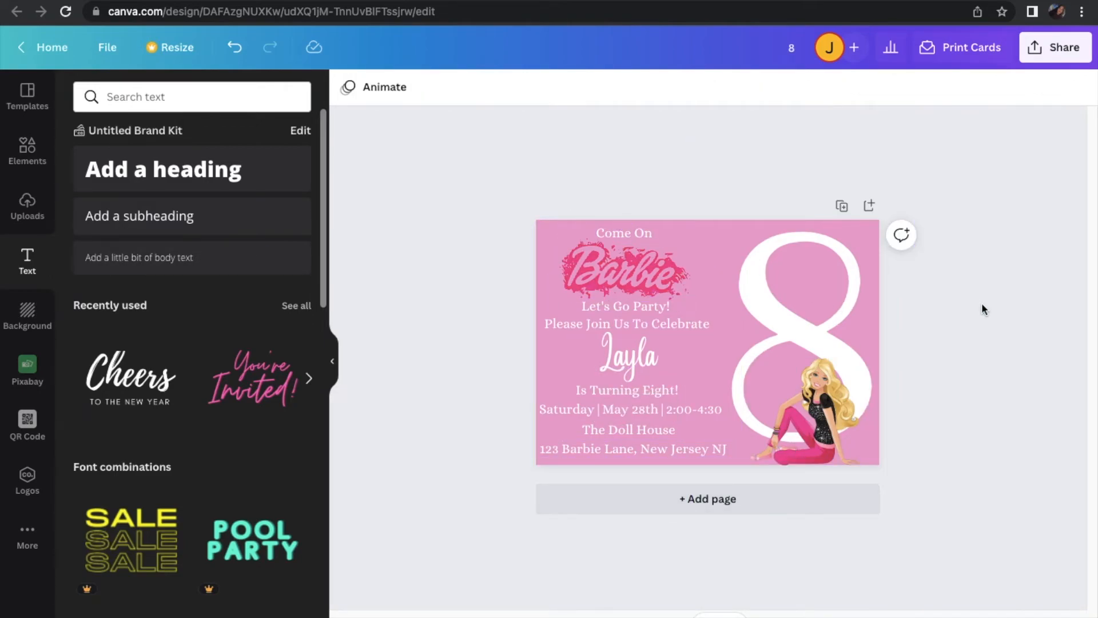
Replace the "barbie" query in the graphic elements library with a search for "splash"
click(33, 217)
click(32, 161)
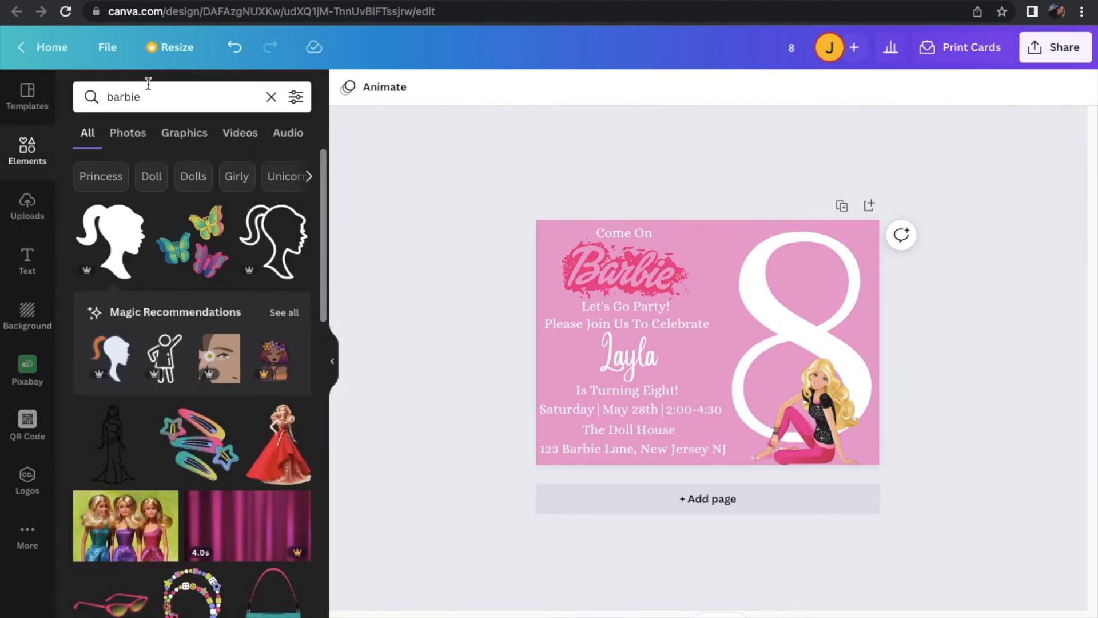
click(271, 96)
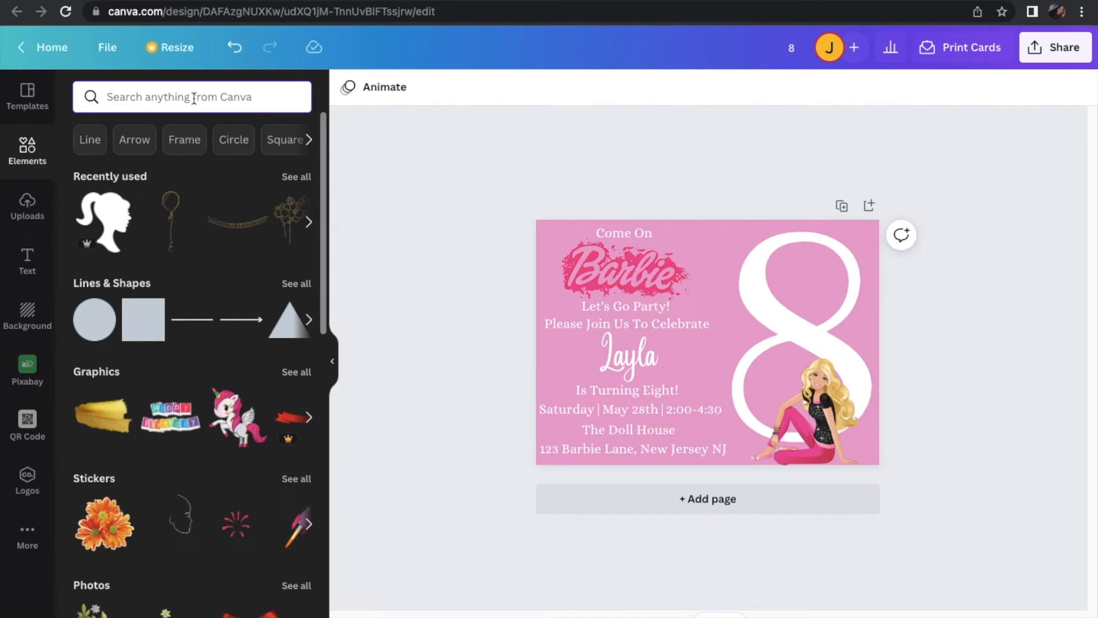
text(s)
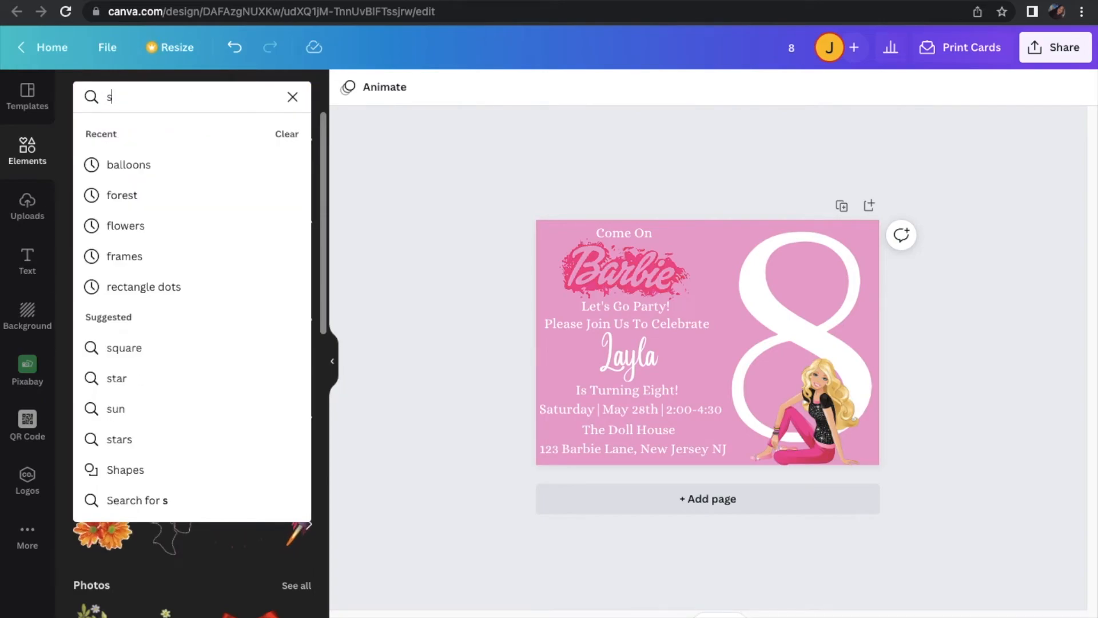
text(plash)
key(Return)
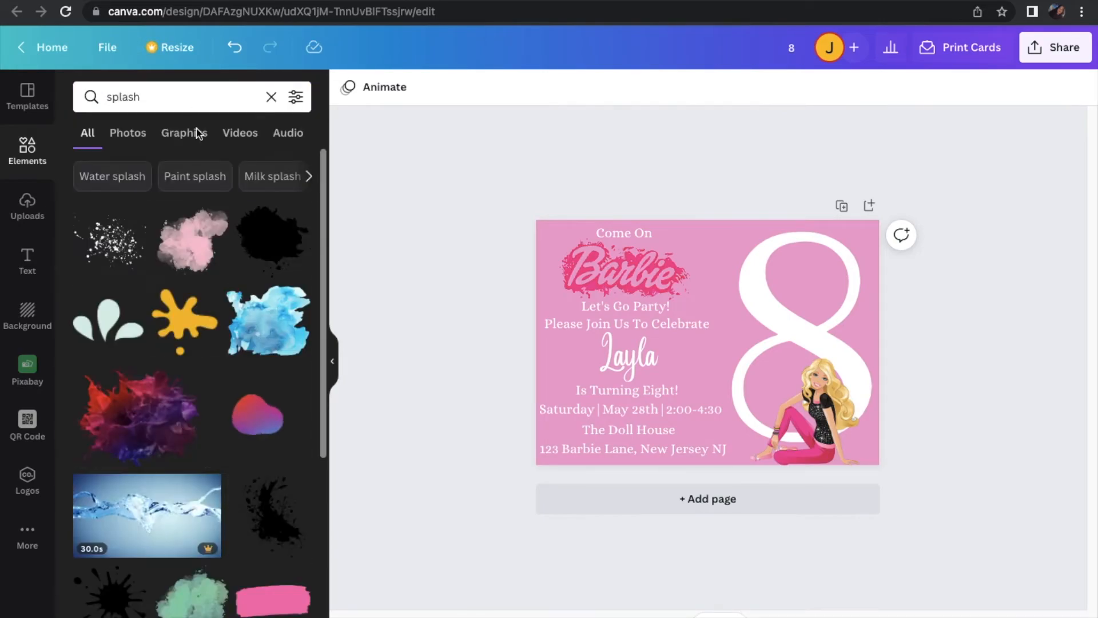
Add the black paint splash graphic to the invitation and recolor it with the first hot pink from the Barbie logo's photo colors
click(284, 247)
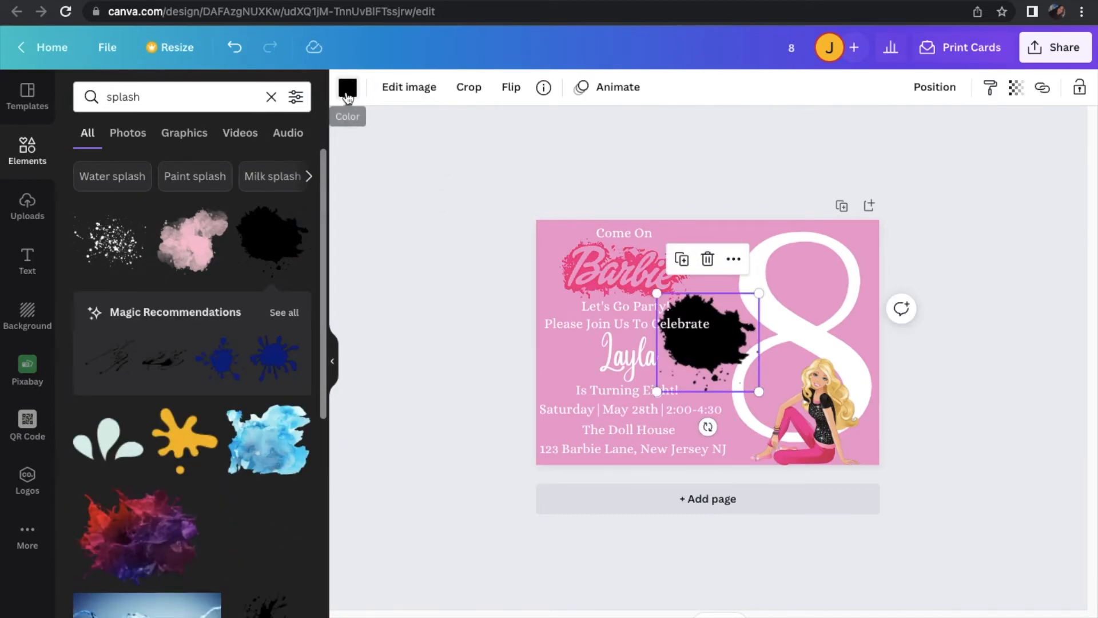
click(347, 91)
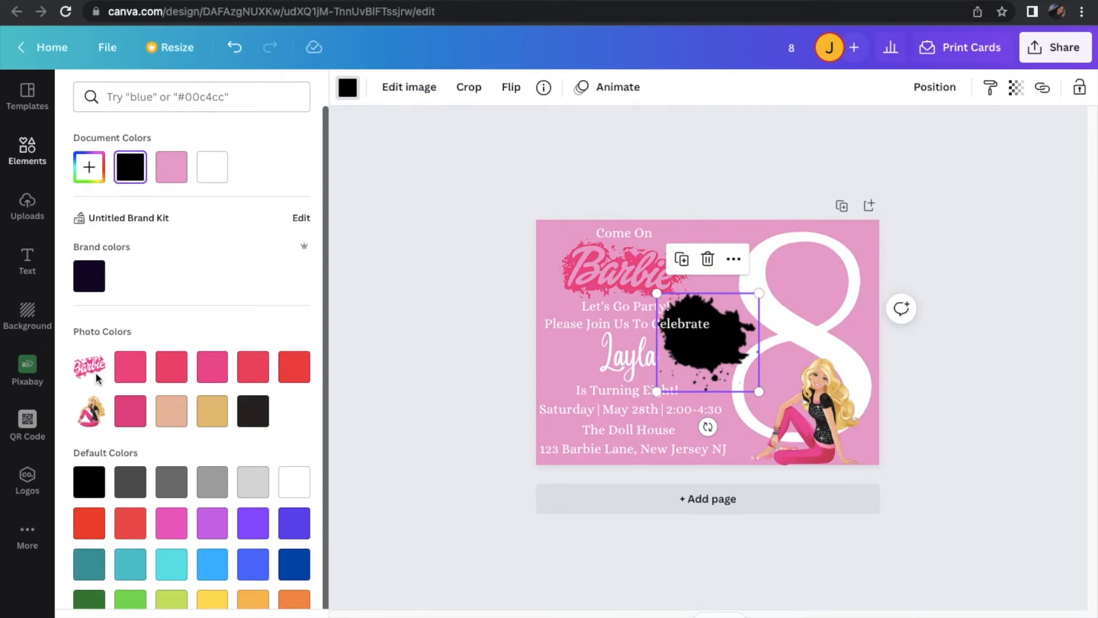
click(139, 375)
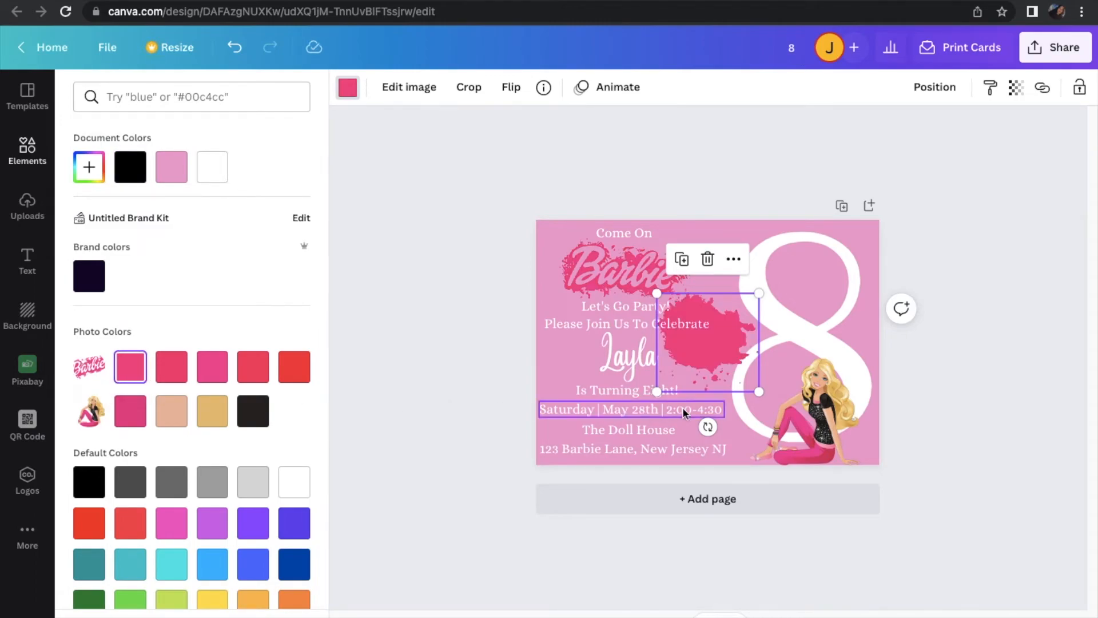
Enlarge and tilt the pink splash, and position it over the white 8 on the right half of the card
drag(760, 294, 909, 286)
drag(767, 292, 824, 331)
mouse_move(803, 464)
mouse_down()
mouse_move(742, 461)
mouse_move(713, 321)
mouse_move(713, 370)
mouse_move(744, 426)
mouse_up()
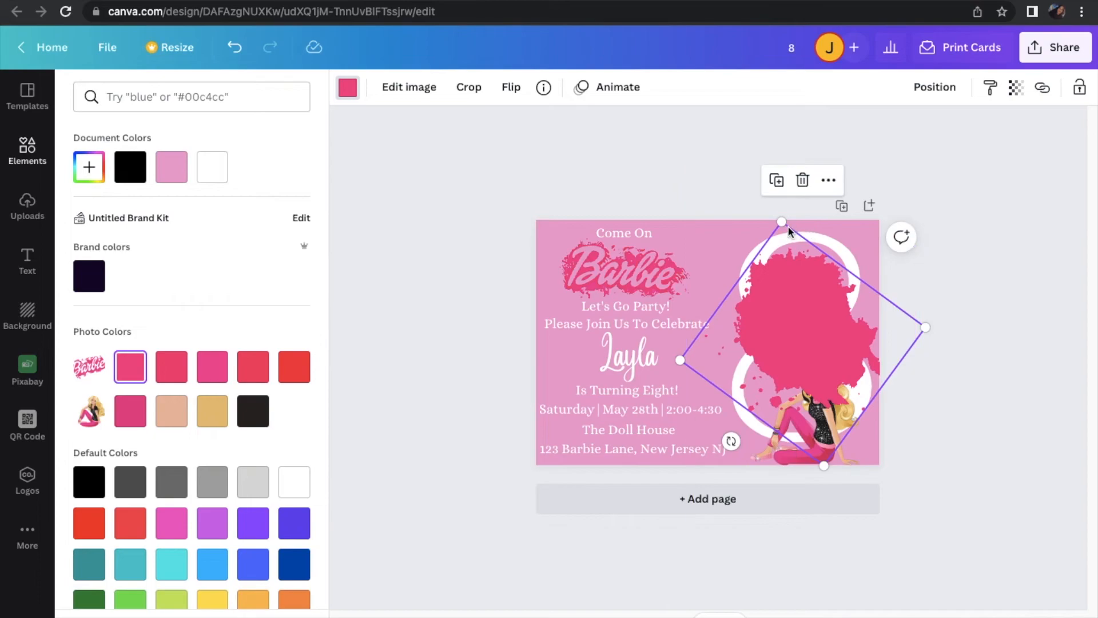
mouse_move(781, 222)
mouse_down()
mouse_move(781, 164)
mouse_move(767, 139)
mouse_up()
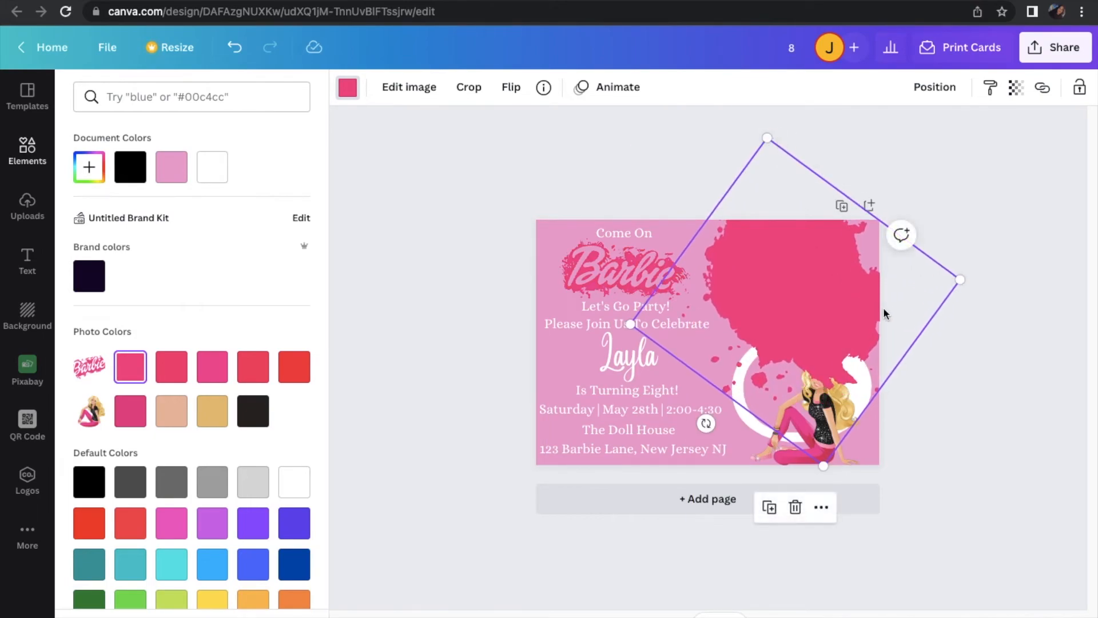
drag(870, 302, 876, 368)
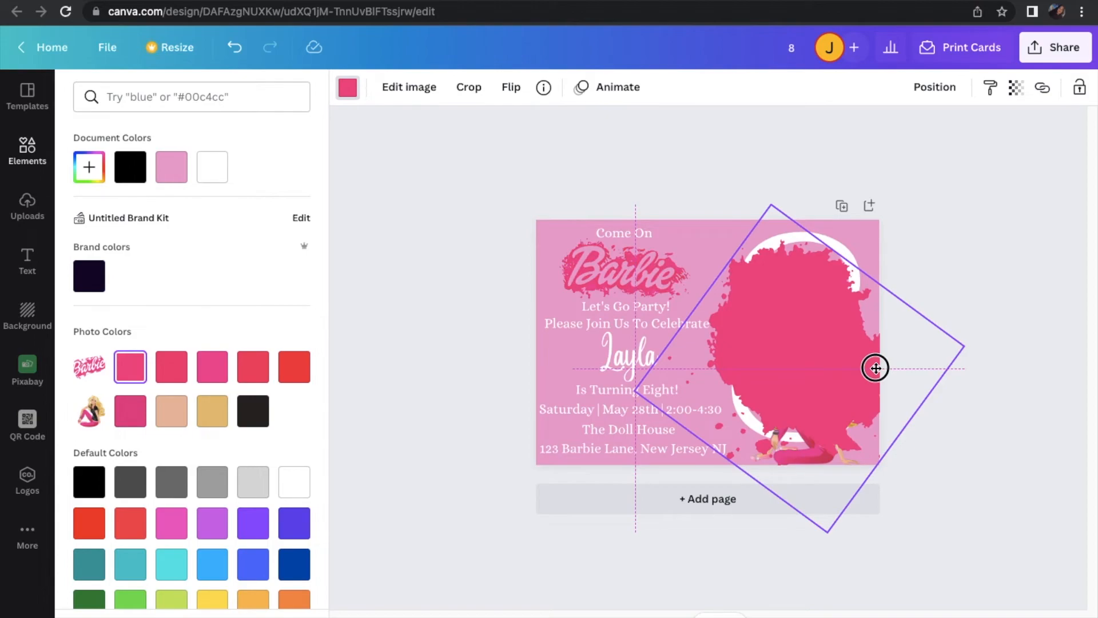
mouse_move(876, 368)
mouse_down()
mouse_move(868, 356)
mouse_move(869, 365)
mouse_up()
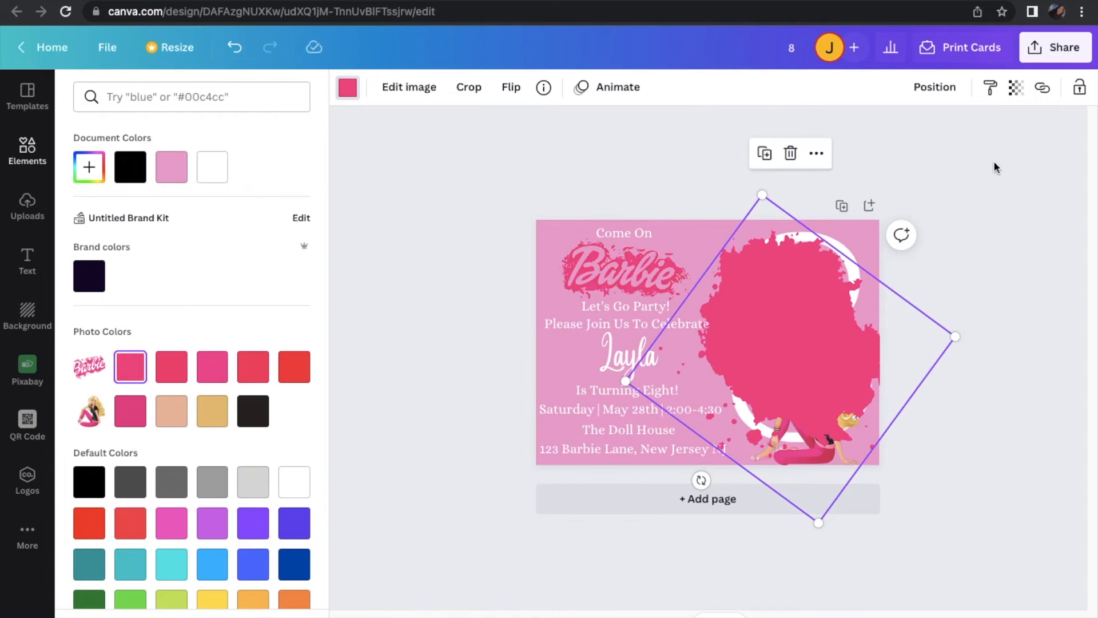
Flip the pink splash vertically and rotate it so its droplets face the text column
click(509, 98)
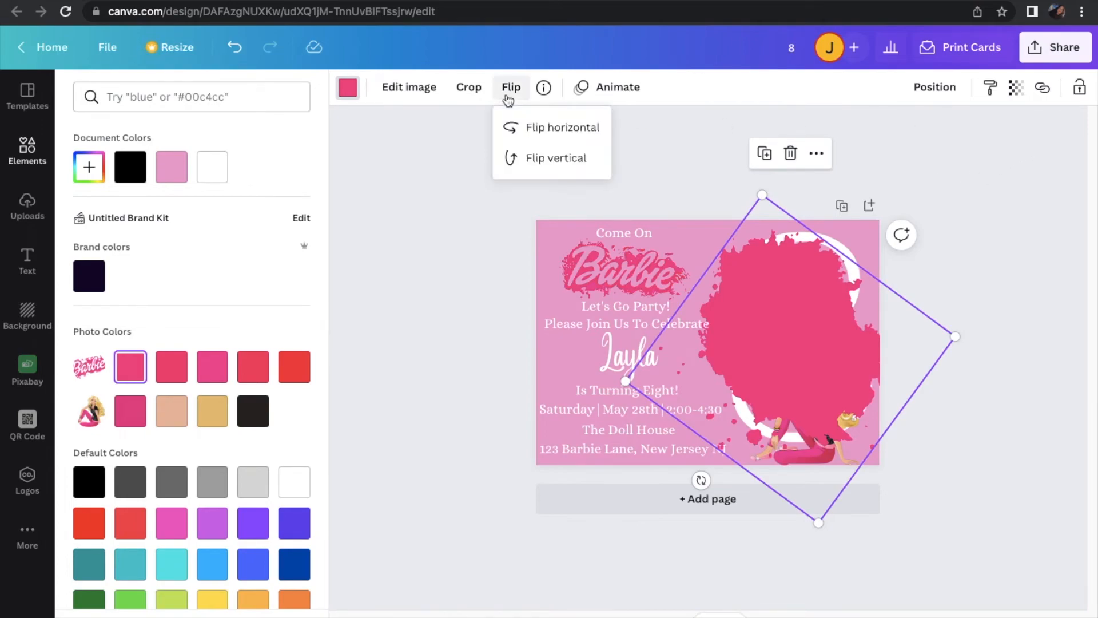
click(543, 159)
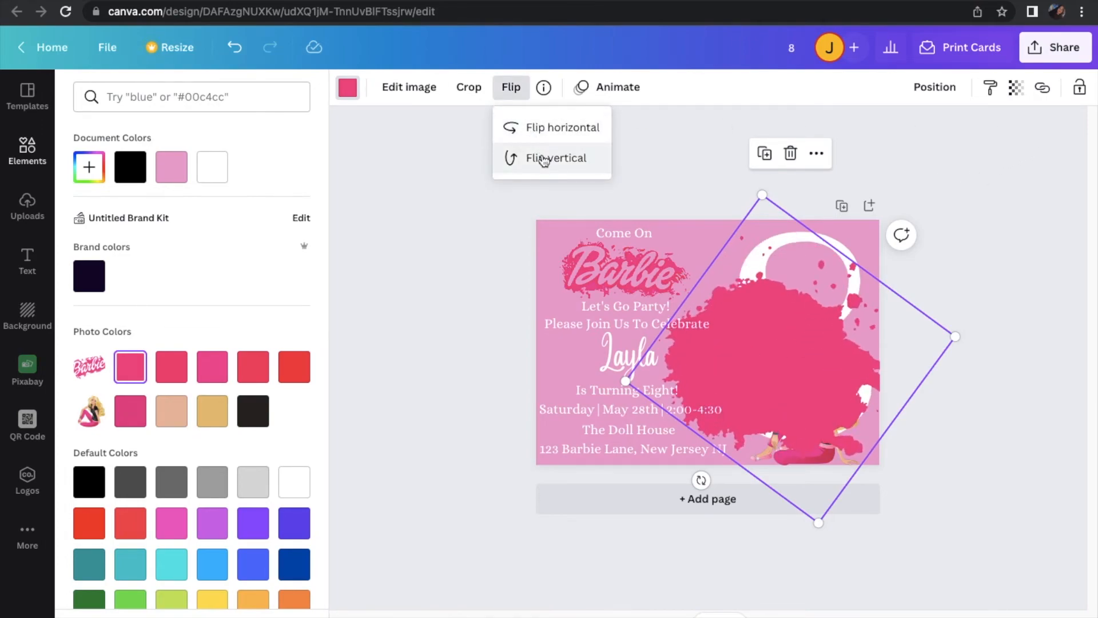
mouse_move(702, 480)
mouse_down()
mouse_move(912, 274)
mouse_move(904, 263)
mouse_up()
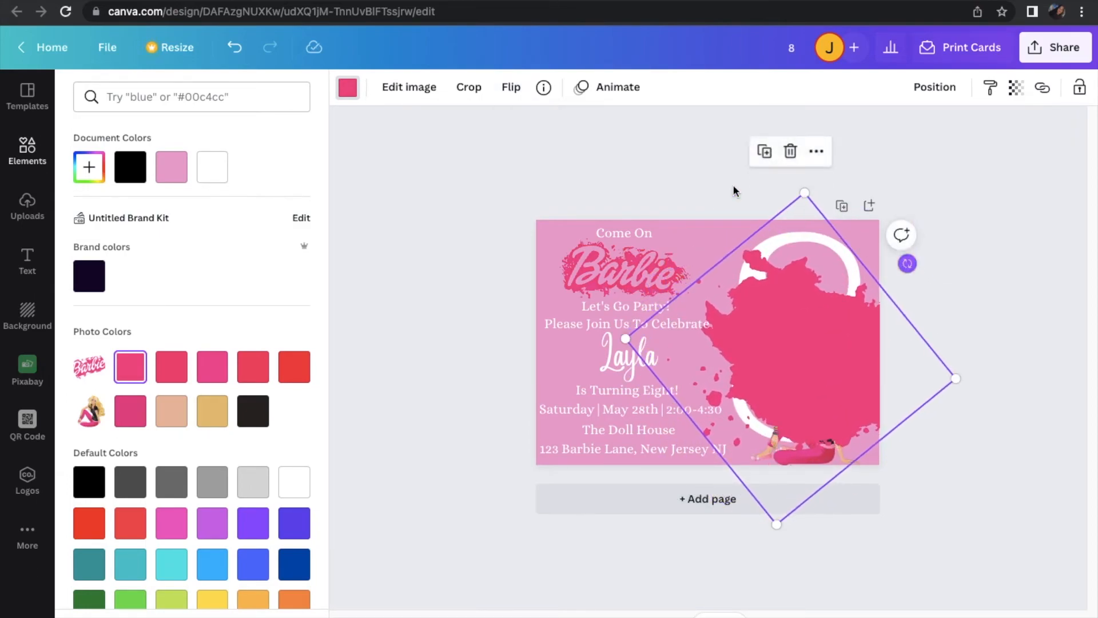
Try vertical and horizontal flips on the splash and rotate it to a slight clockwise tilt
click(511, 87)
click(540, 158)
click(535, 129)
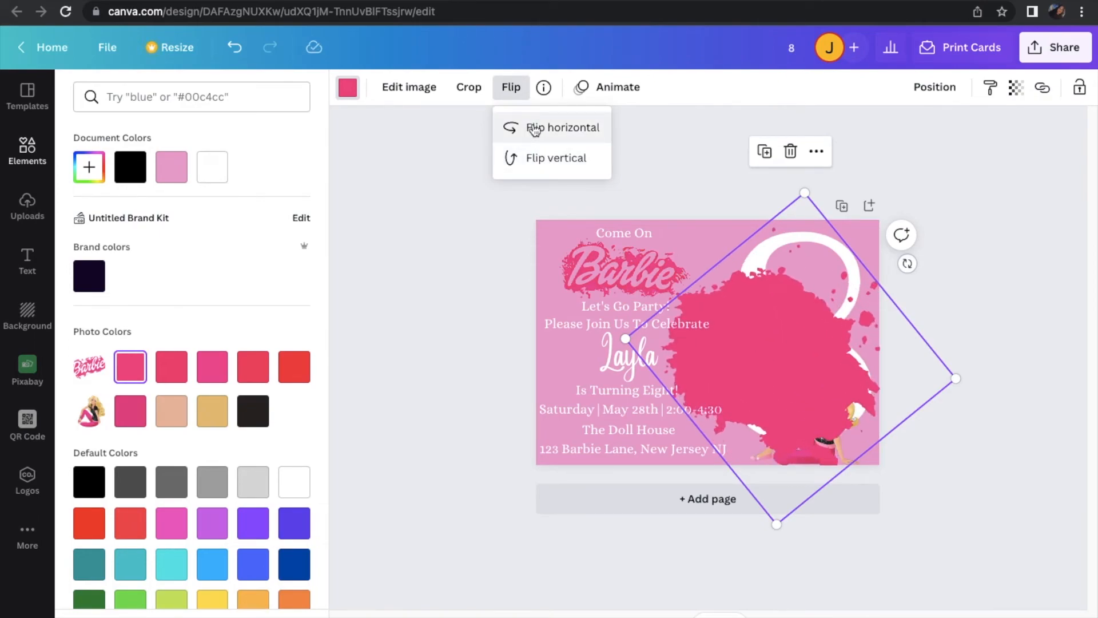
click(535, 129)
click(535, 129)
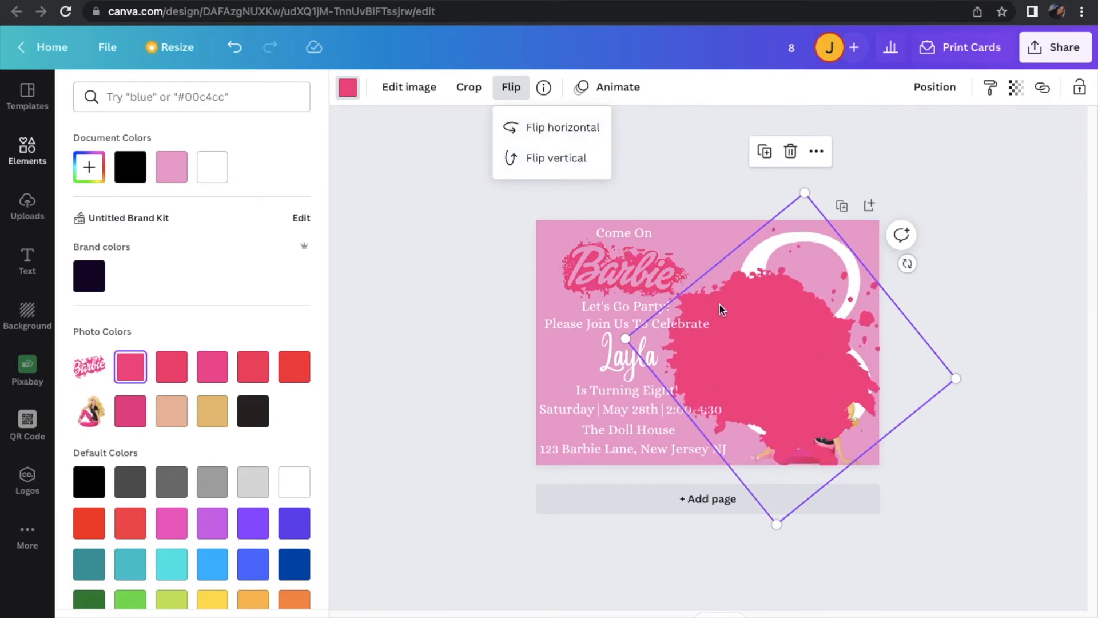
mouse_move(907, 263)
mouse_down()
mouse_move(691, 266)
mouse_move(703, 355)
mouse_up()
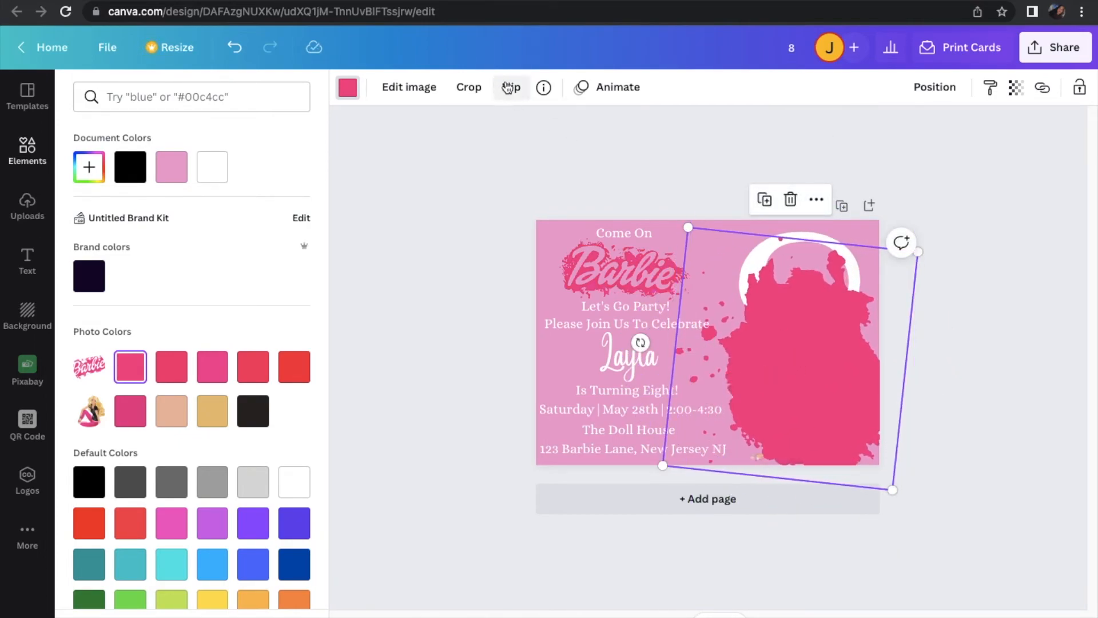
Flip the tilted splash vertically and move it up and slightly right over the 8
click(510, 86)
click(535, 158)
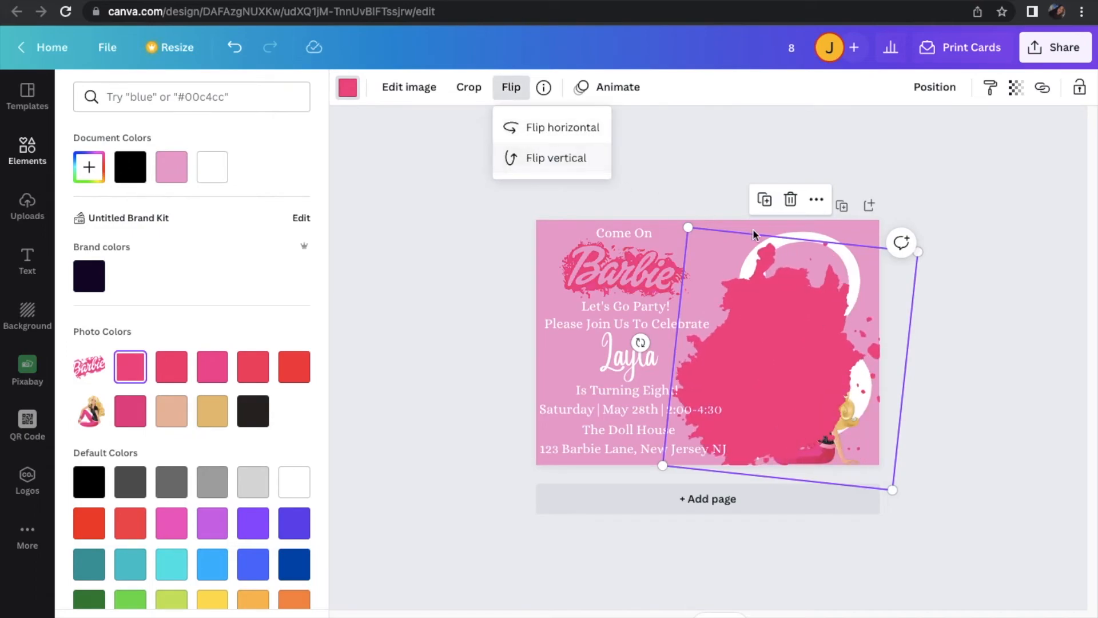
drag(833, 321, 845, 295)
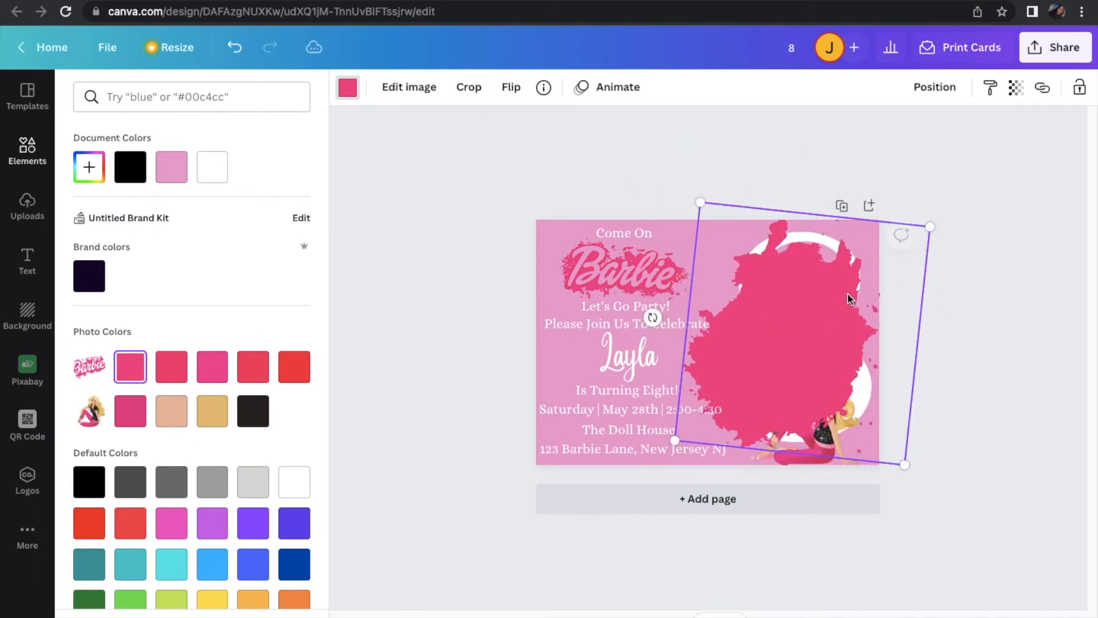
Send the splash behind the white 8 and the Barbie figure, and shift it slightly right
click(934, 87)
click(882, 163)
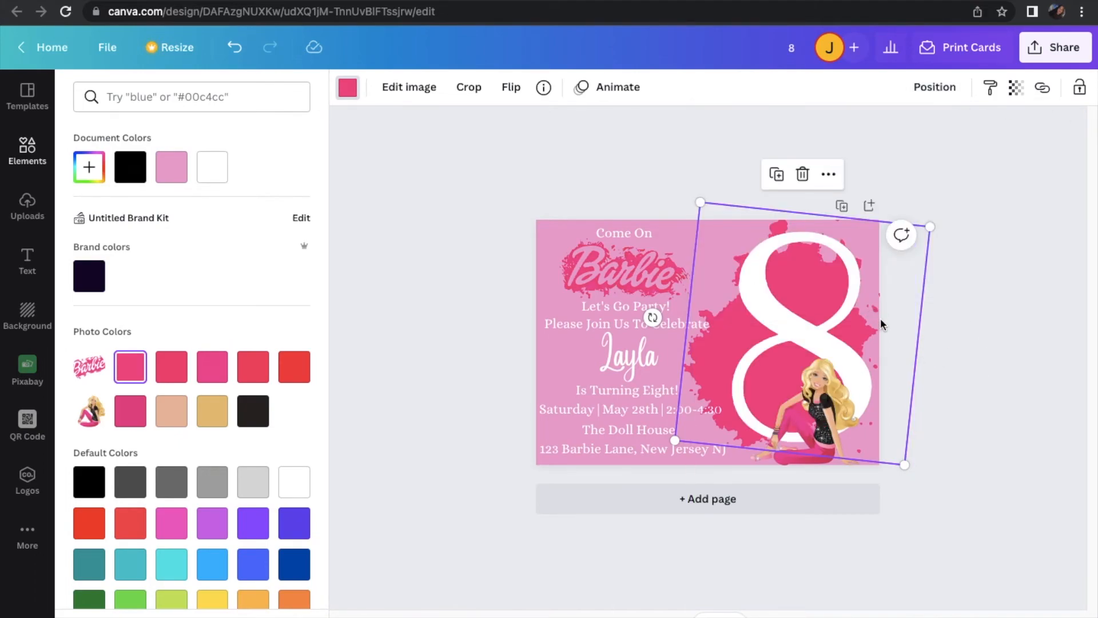
mouse_move(904, 377)
mouse_down()
mouse_move(902, 366)
mouse_move(921, 375)
mouse_up()
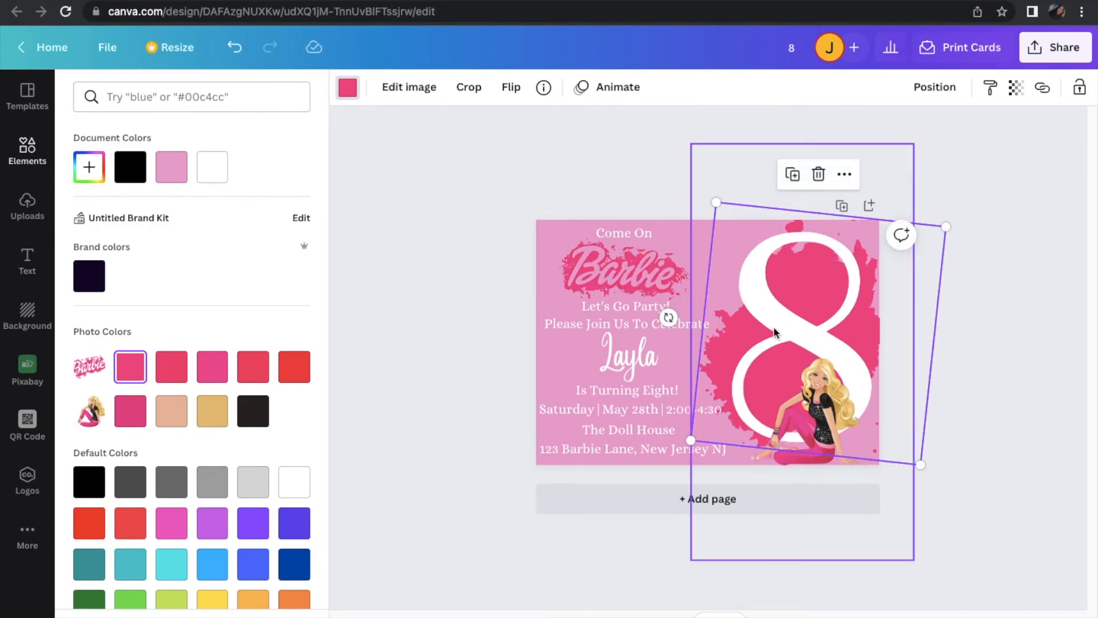
Rotate and enlarge the splash behind the 8 so it fills the card's right side with droplets scattering toward the text
drag(669, 318, 878, 358)
drag(877, 216, 933, 165)
drag(902, 277, 888, 295)
click(1019, 343)
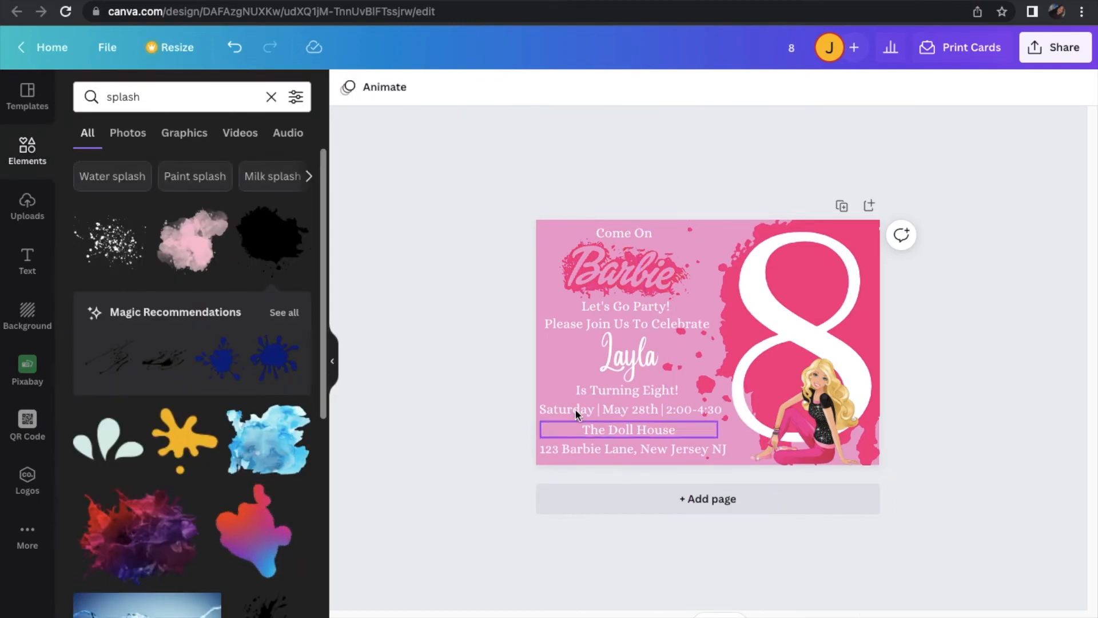
Hide the element library and enlarge the view to review the finished invitation
click(332, 361)
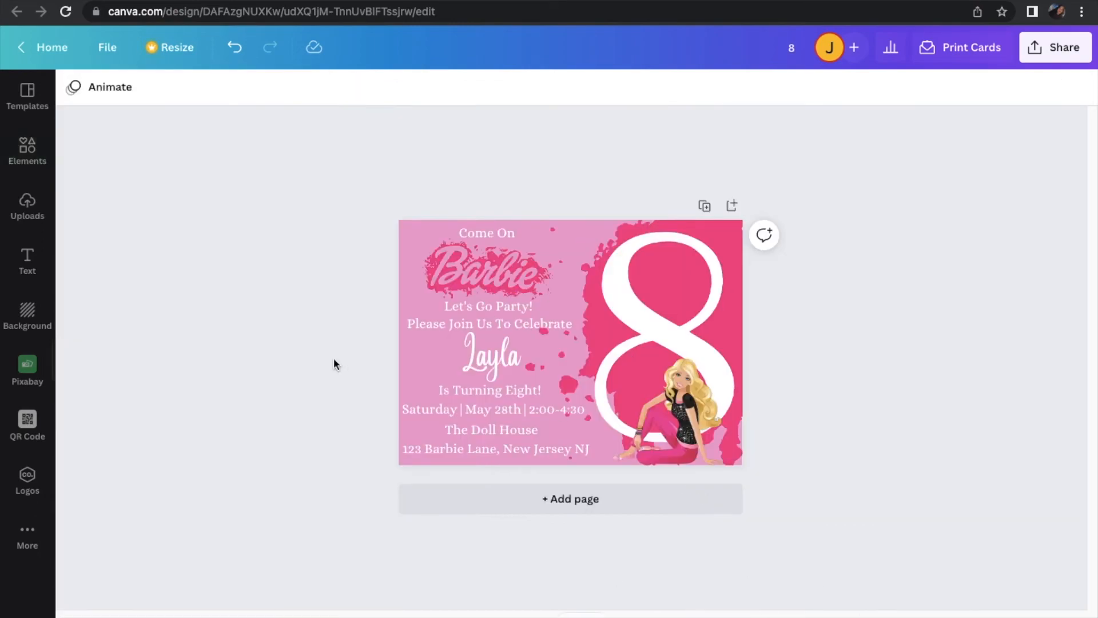
drag(864, 617, 882, 617)
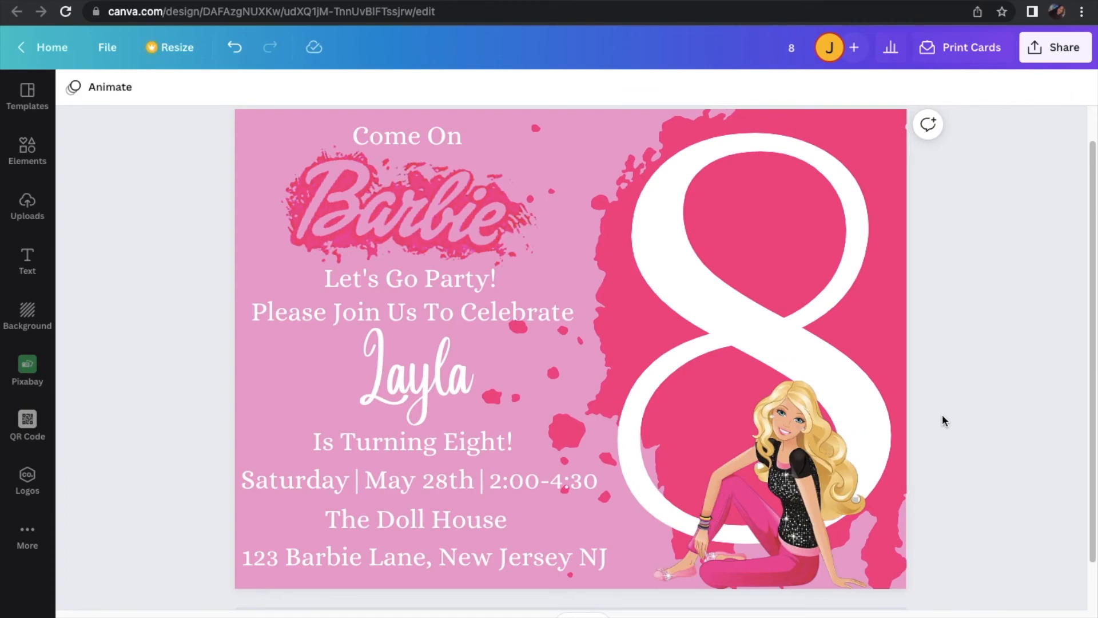
scroll(949, 348, up, 1)
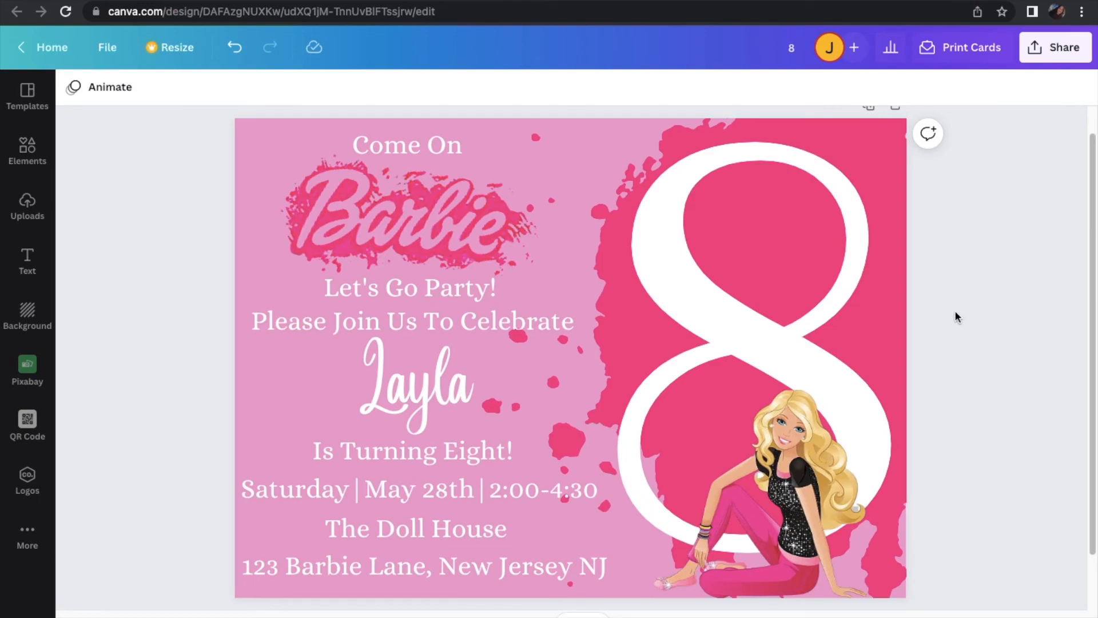
Download the finished invitation as a PNG at size 1 with transparent background and compression left off
scroll(954, 317, down, 1)
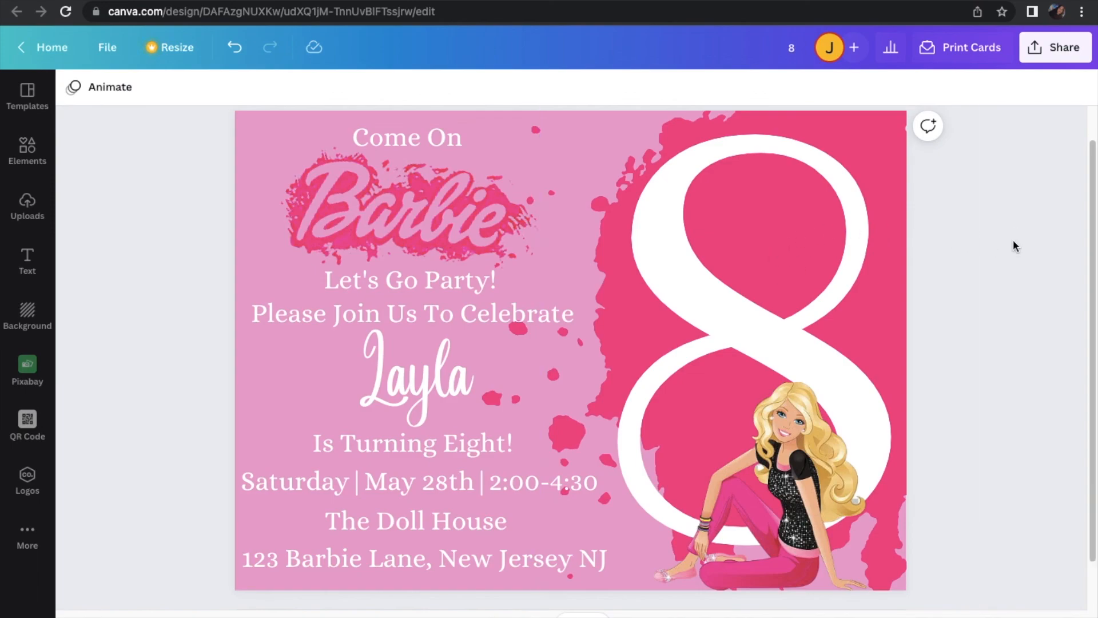
click(1060, 50)
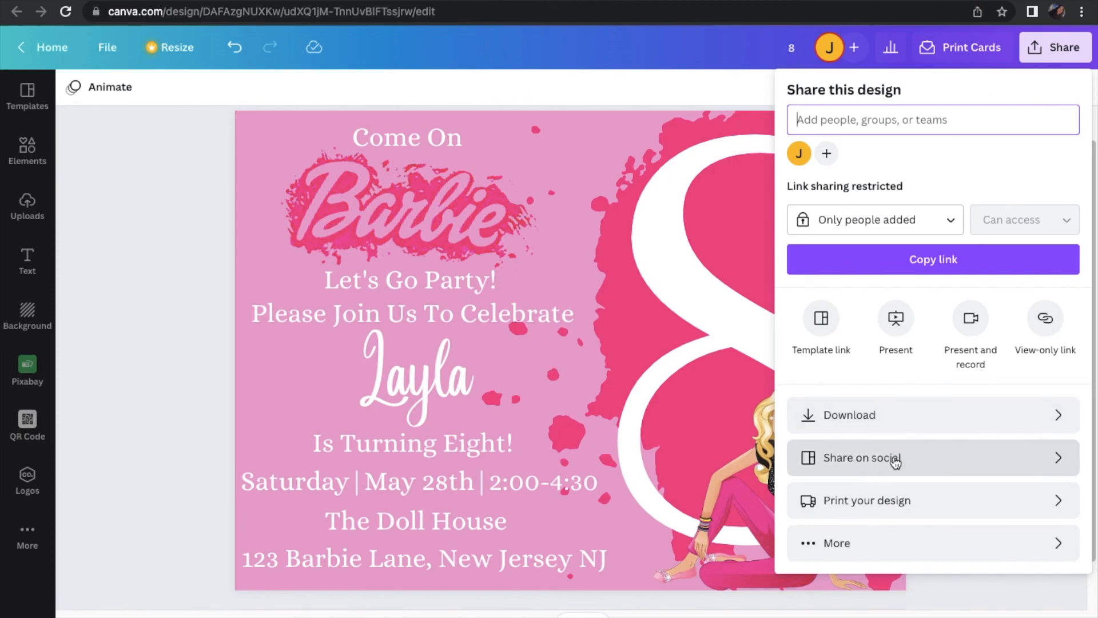
click(895, 417)
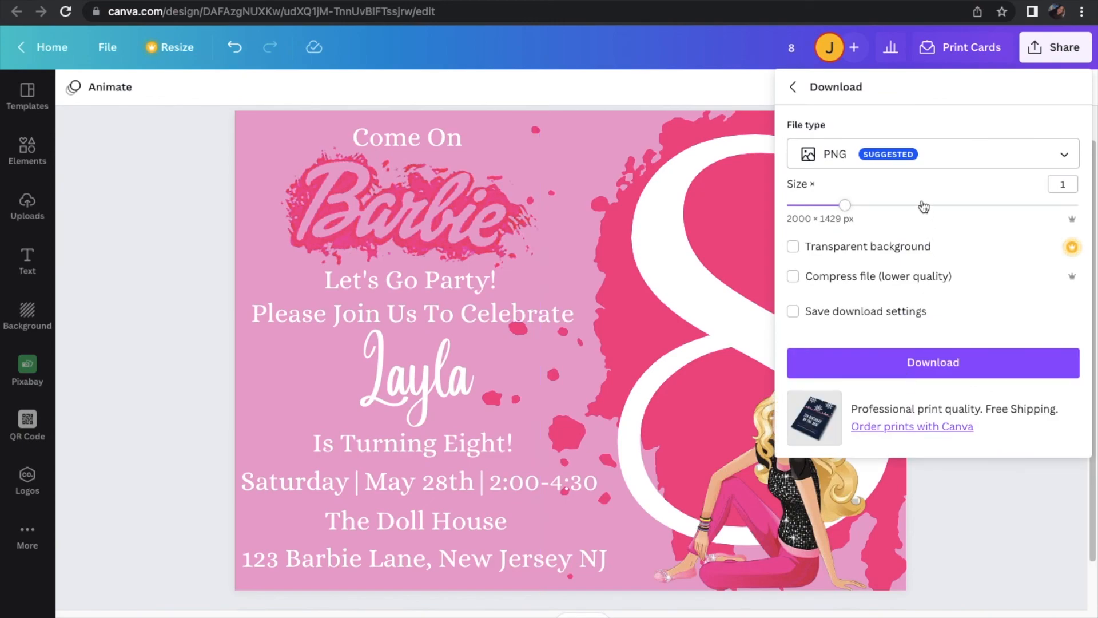
click(901, 154)
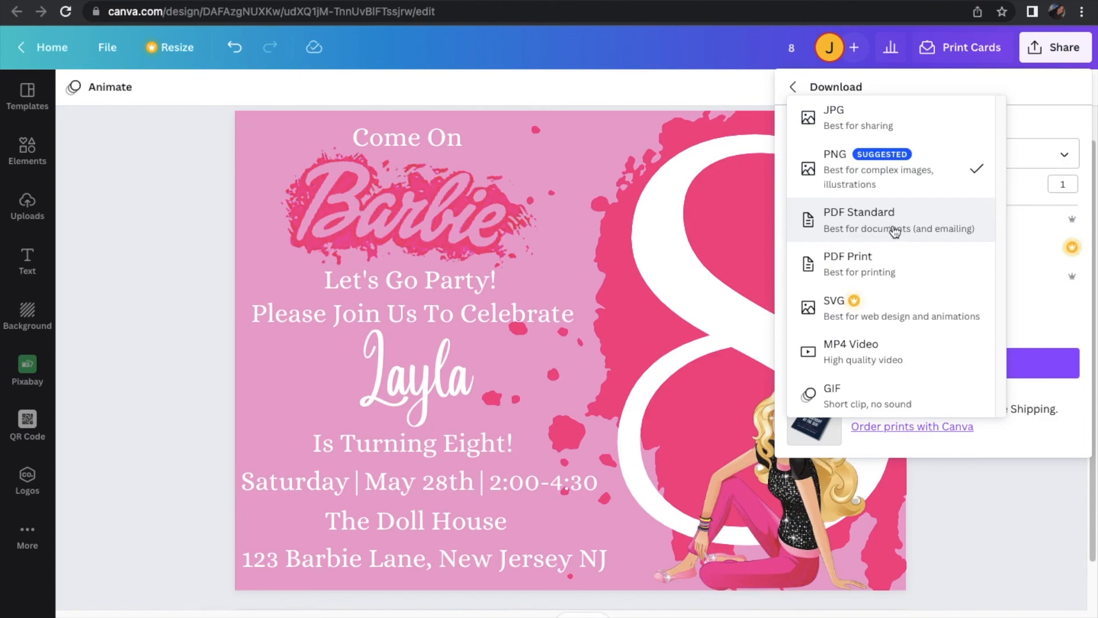
click(894, 183)
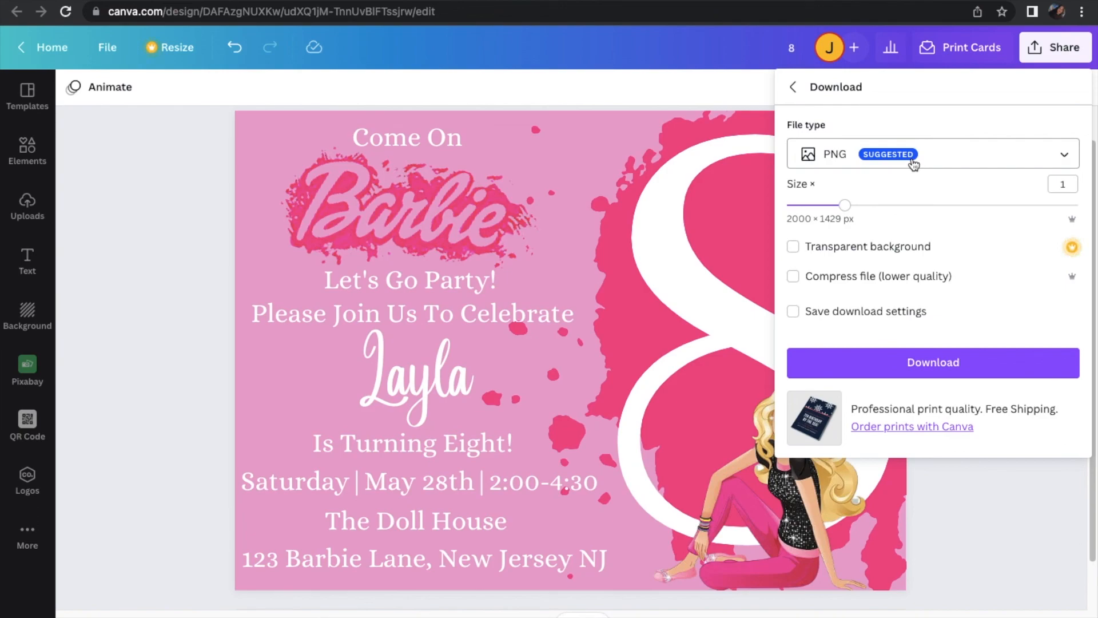
click(930, 375)
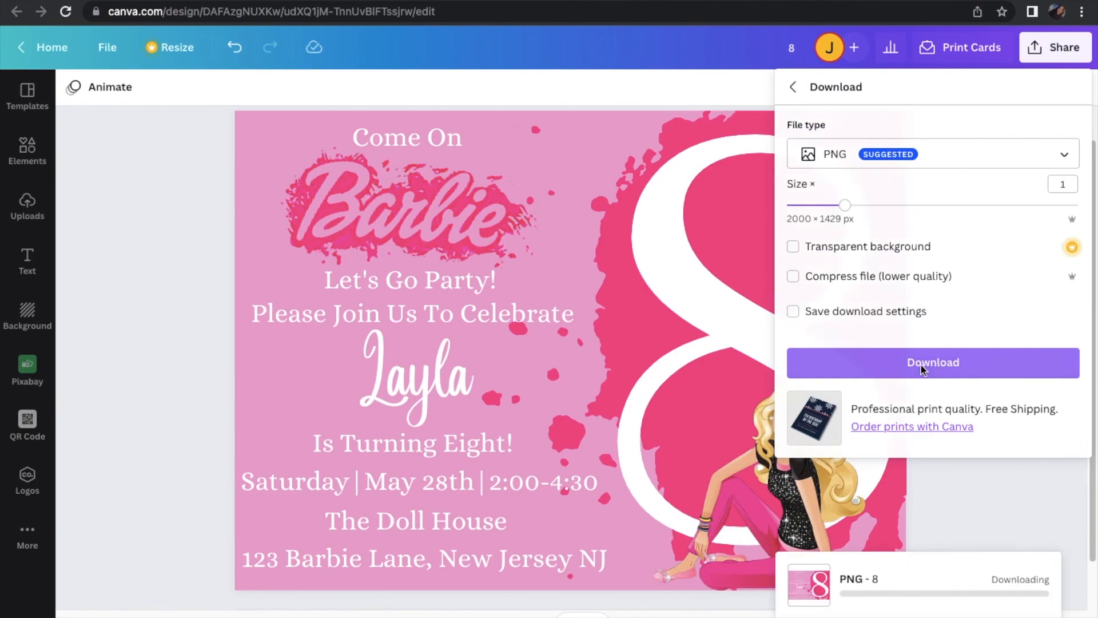